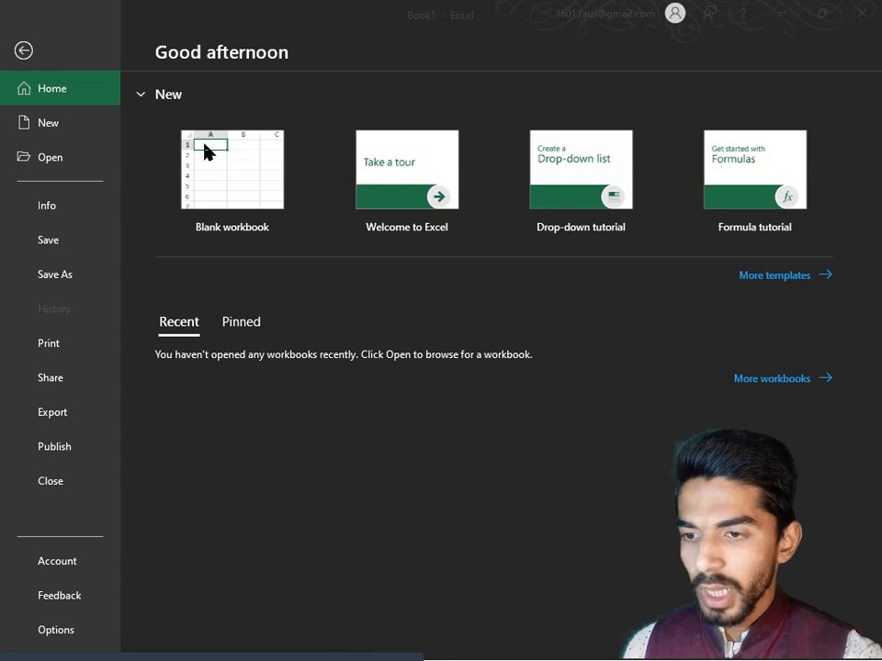
Create a blank workbook, add two more worksheets, and go to Sheet3.
left_click(234, 199)
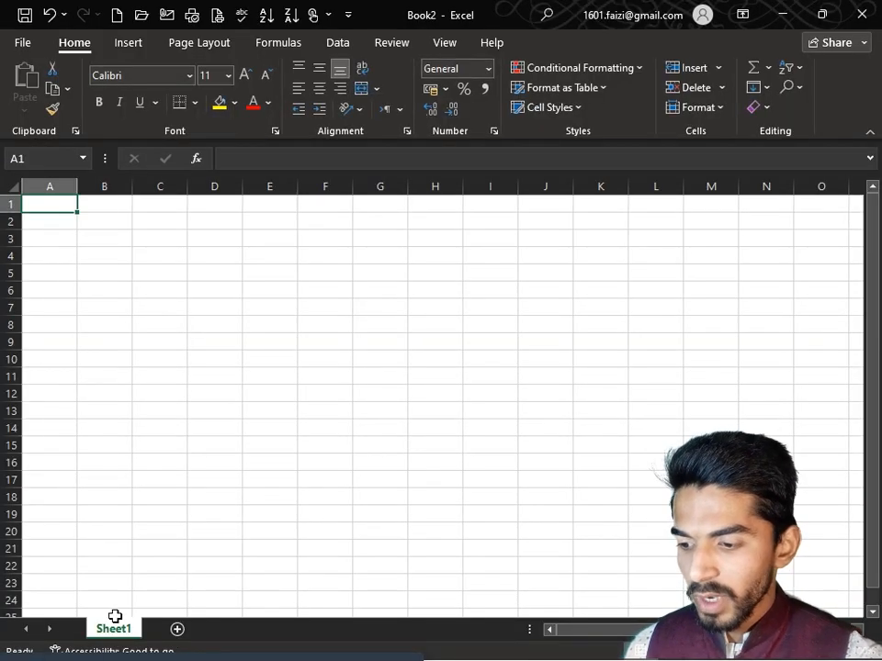
left_click(177, 630)
left_click(232, 630)
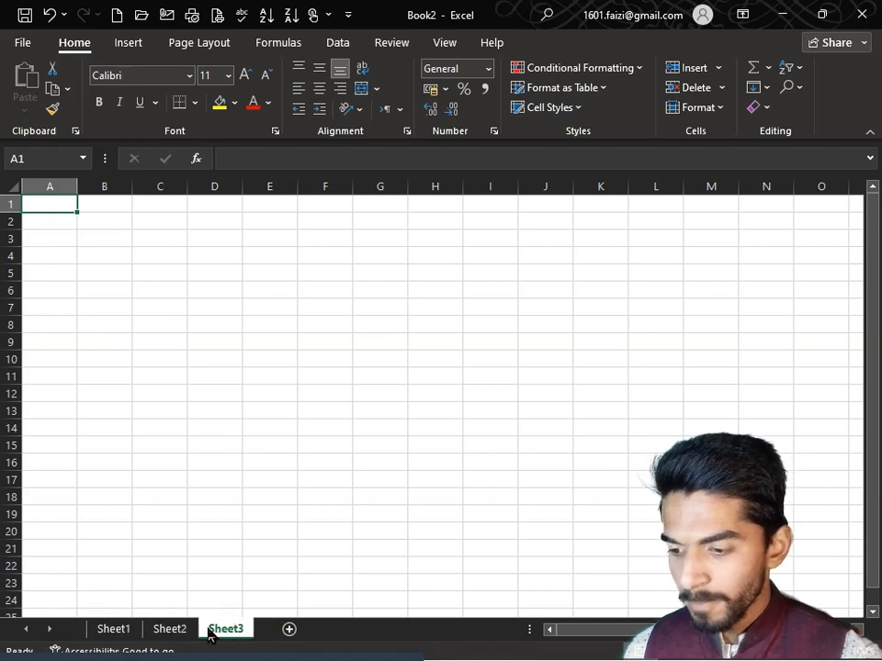
left_click(114, 630)
left_click(183, 629)
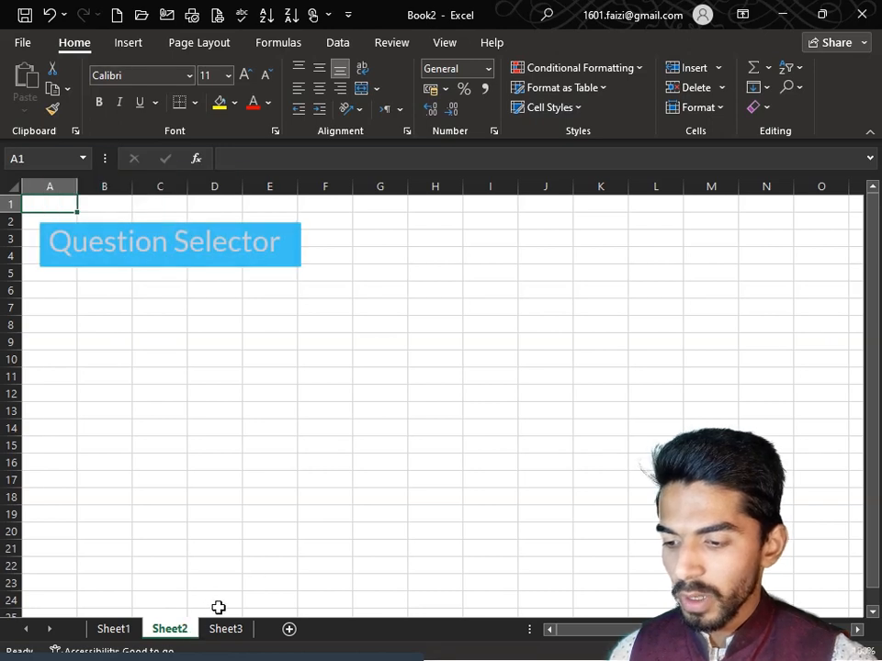
left_click(226, 630)
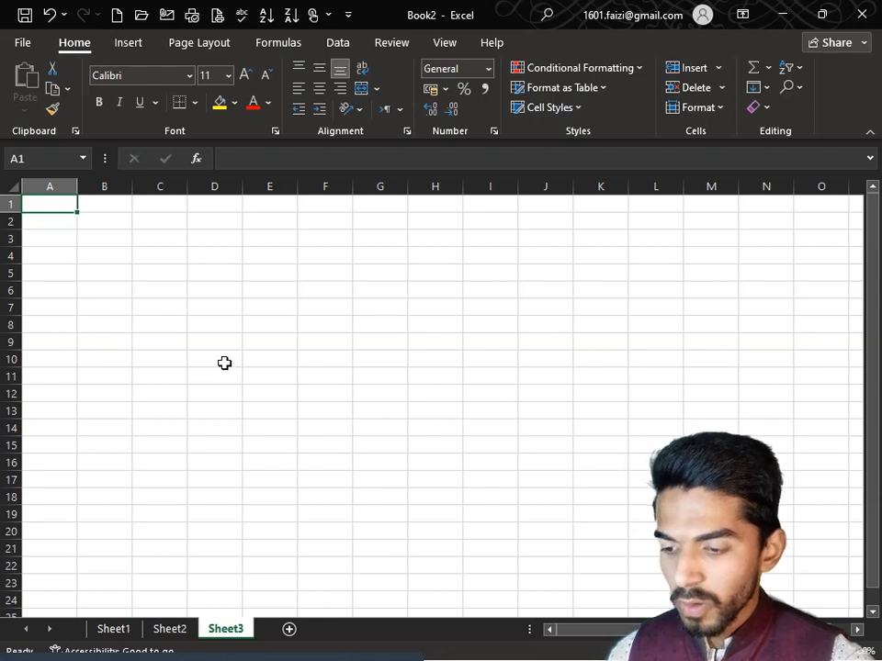
Set the paper size of Sheet3 to A4 (21 cm x 29.7 cm).
left_click(125, 255)
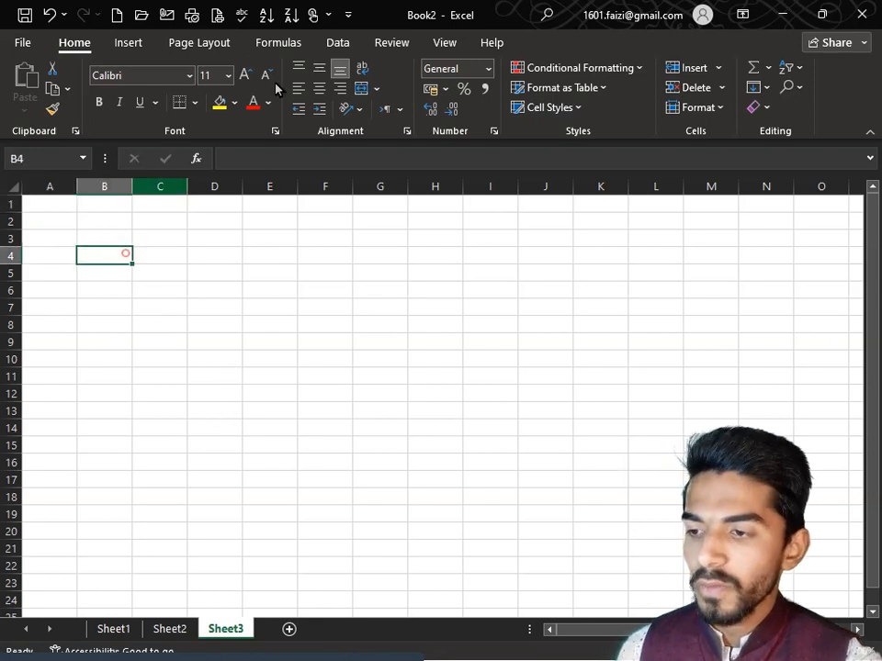
left_click(197, 43)
left_click(233, 108)
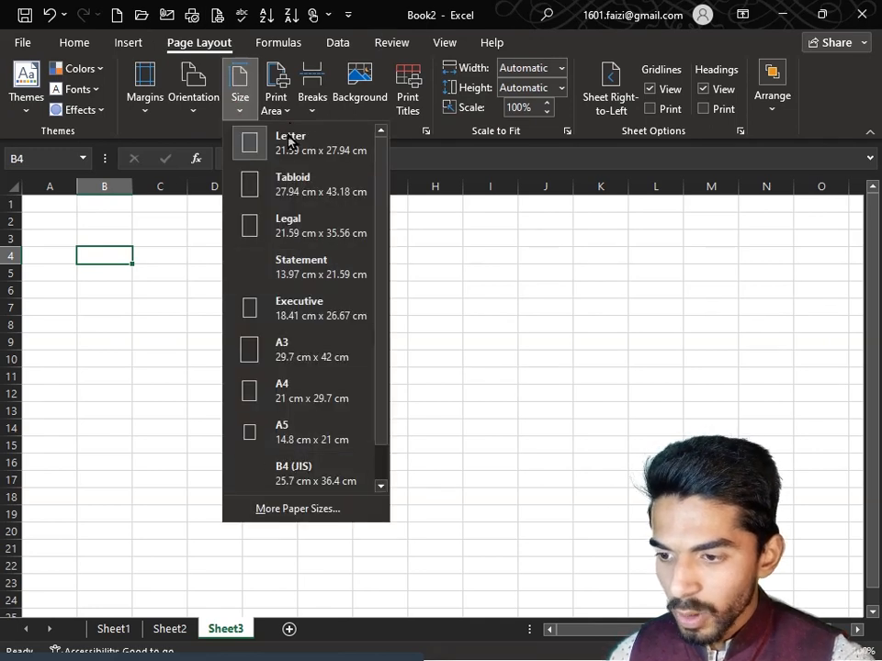
left_click(240, 106)
left_click(240, 107)
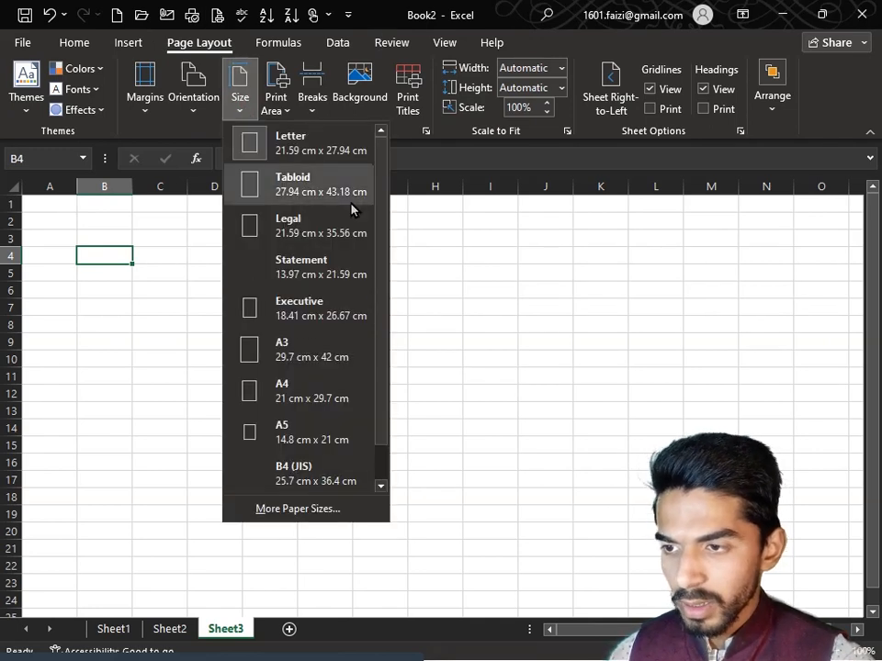
left_click(279, 396)
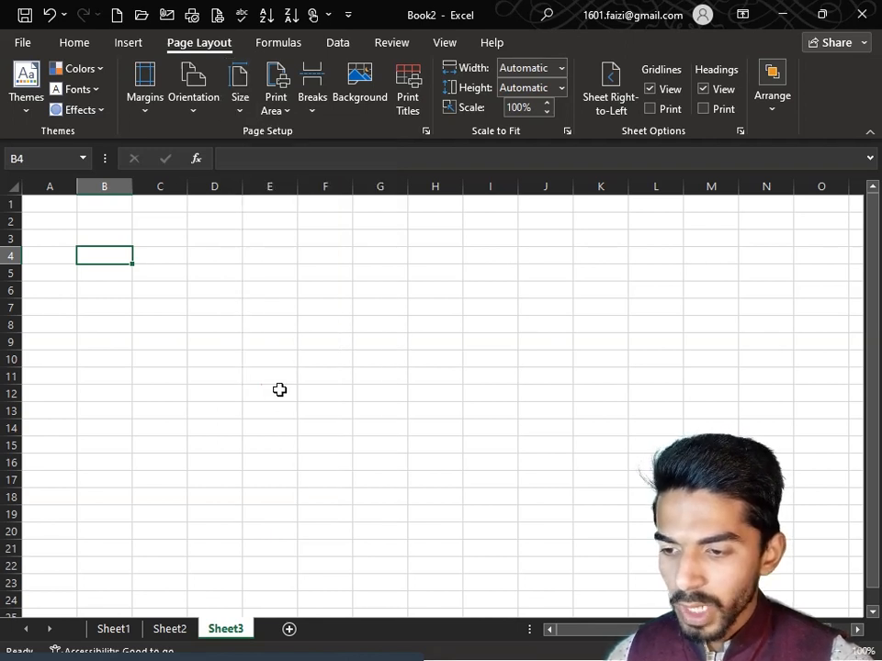
left_click(247, 375)
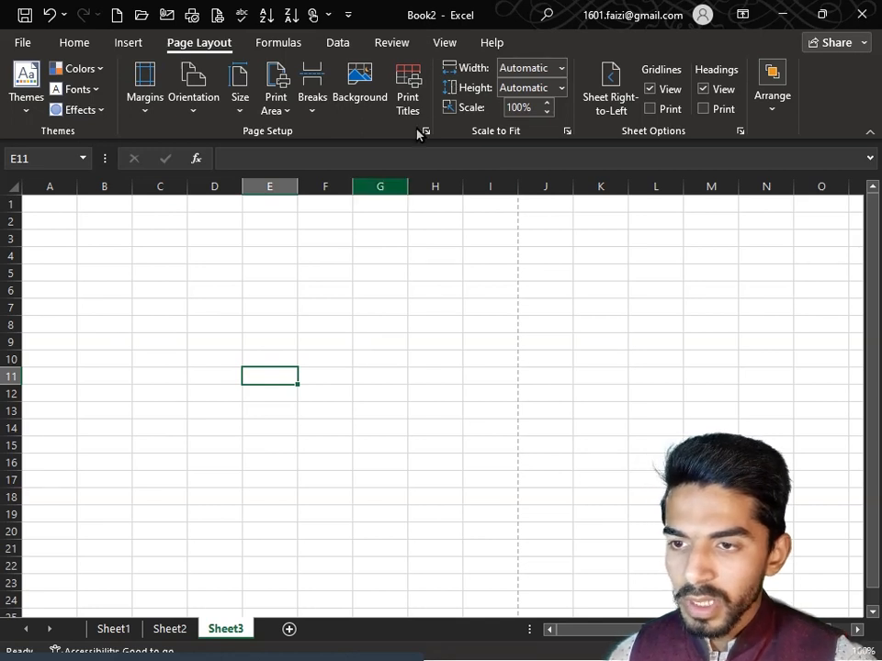
Switch Sheet3 to the Page Layout view.
left_click(444, 44)
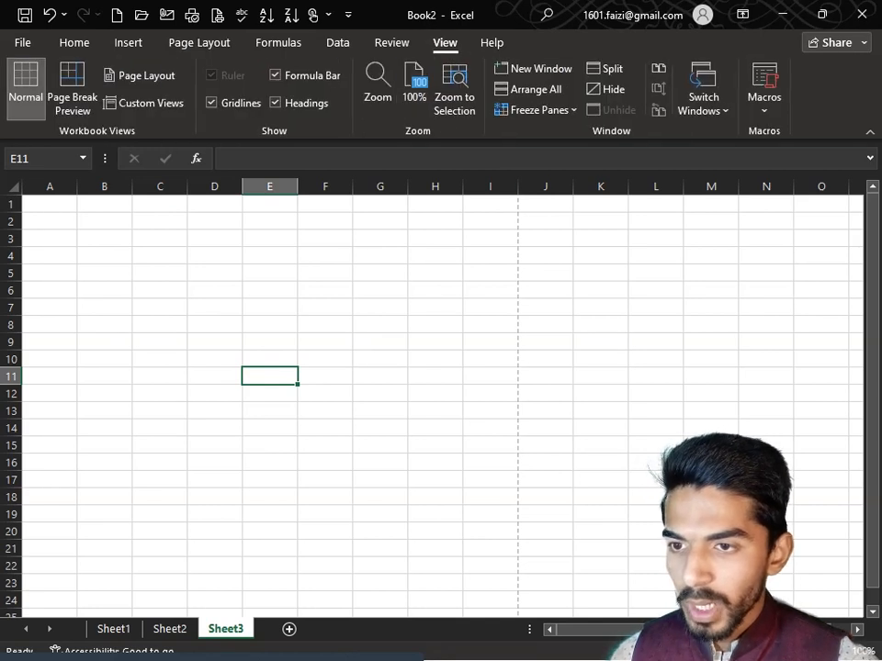
left_click(142, 83)
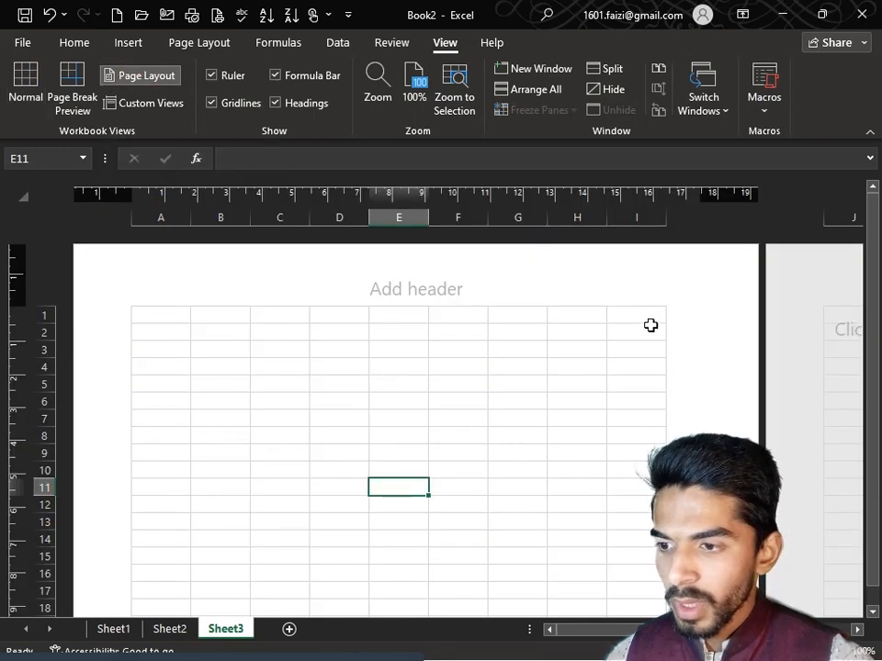
left_click(650, 326)
left_click(454, 365)
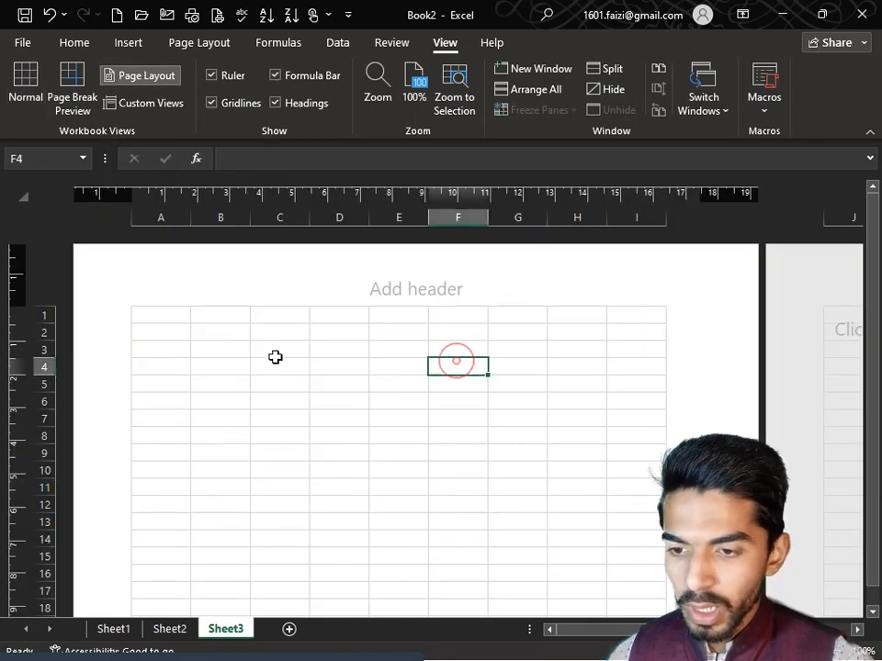
Enter the label "Class" in cell A1 and "Test" in cell I1.
left_click(162, 317)
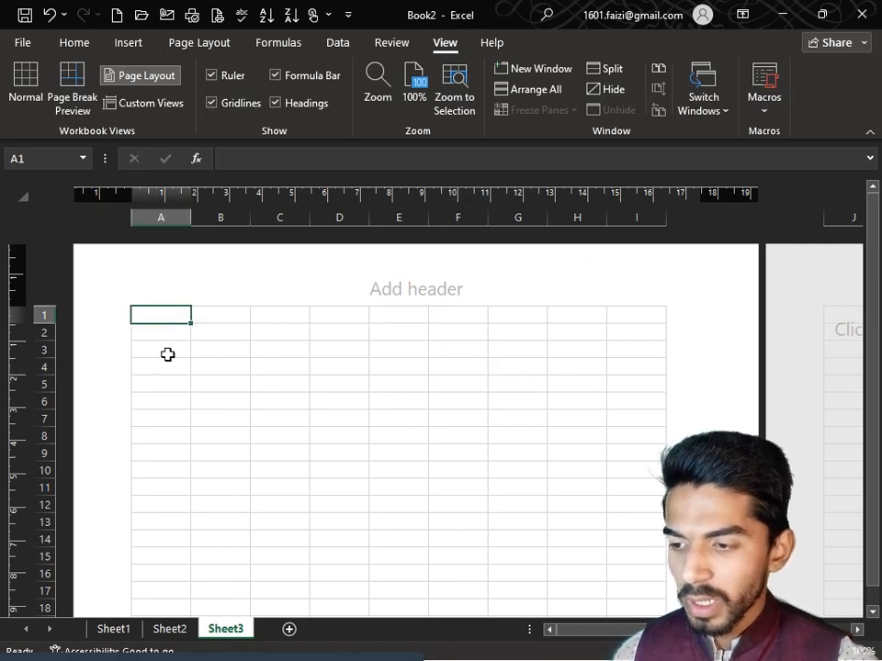
left_click(166, 350)
left_click(170, 314)
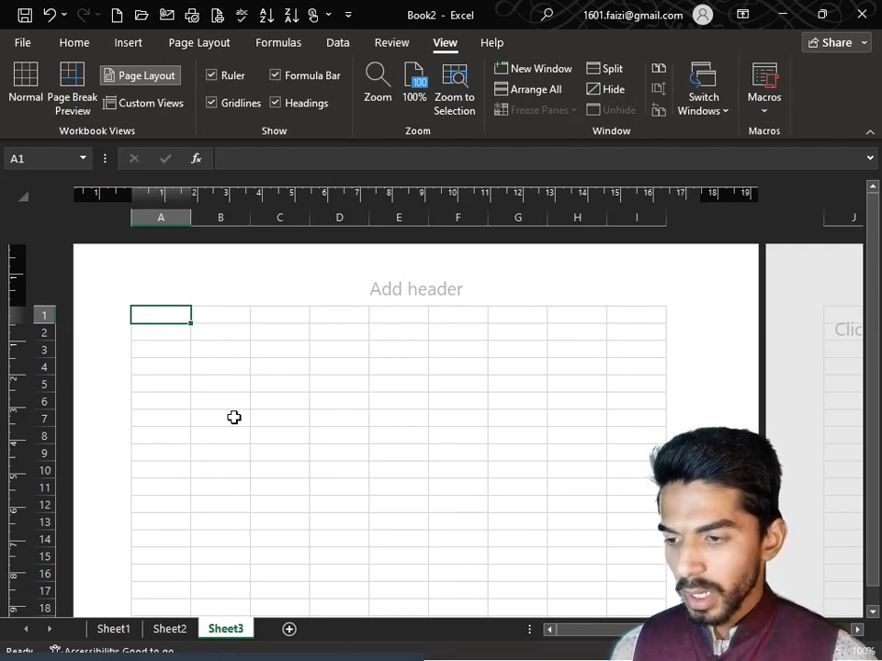
type("Class")
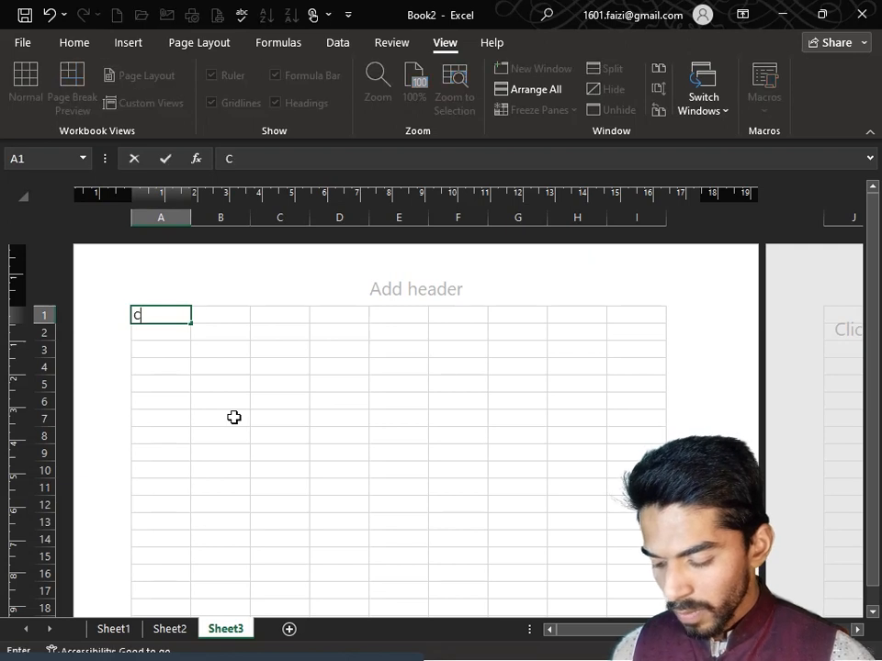
key("Tab")
key("Tab")
key("Tab")
key("Tab")
key("Tab")
key("Tab")
key("Tab")
key("Tab")
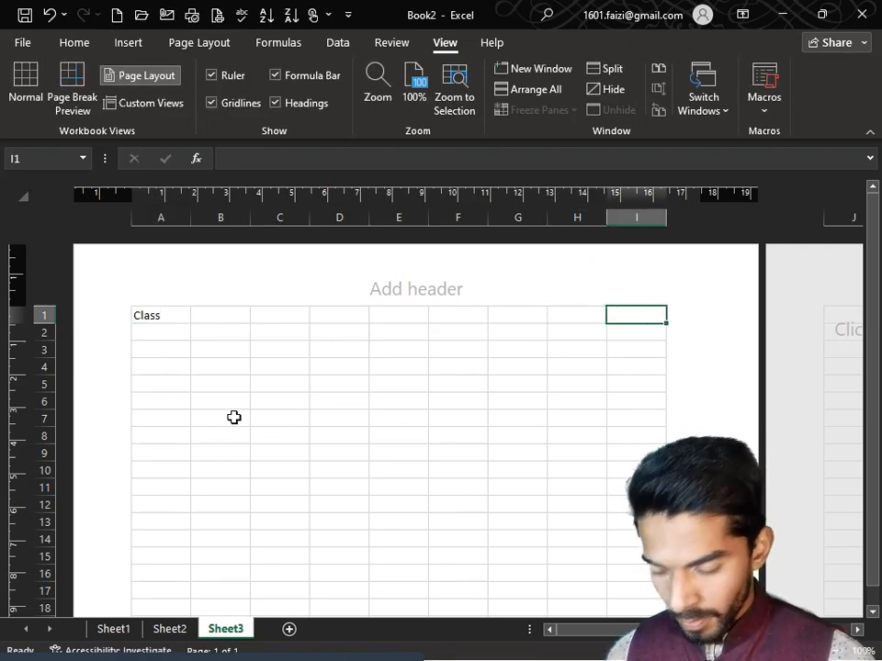
type("Test")
key("Return")
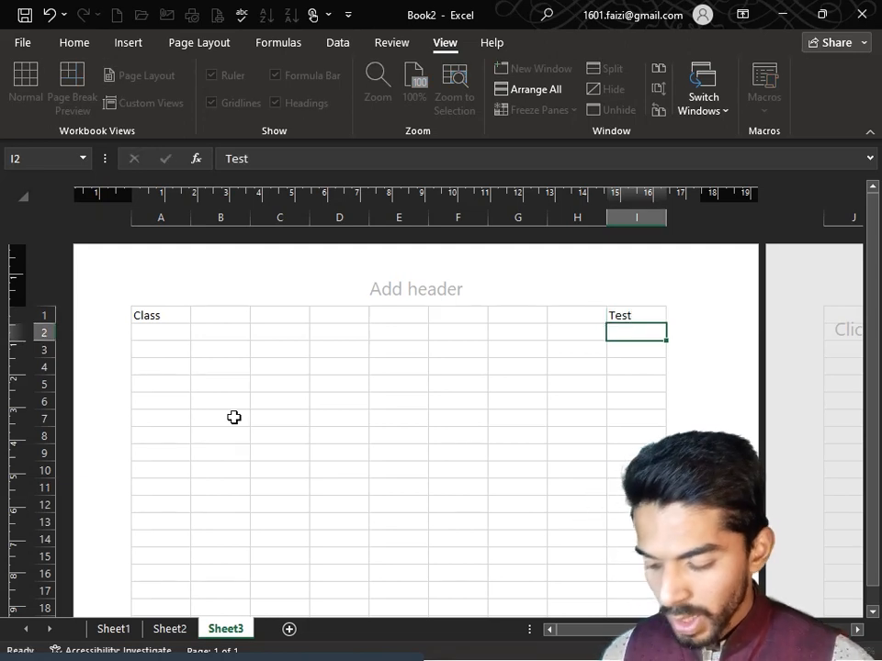
Merge and center the cells B1:H2 between the Class and Test labels.
key("Up")
key("Left")
key("Left")
key("Left")
key("Left")
key("Left")
key("Left")
key("Left")
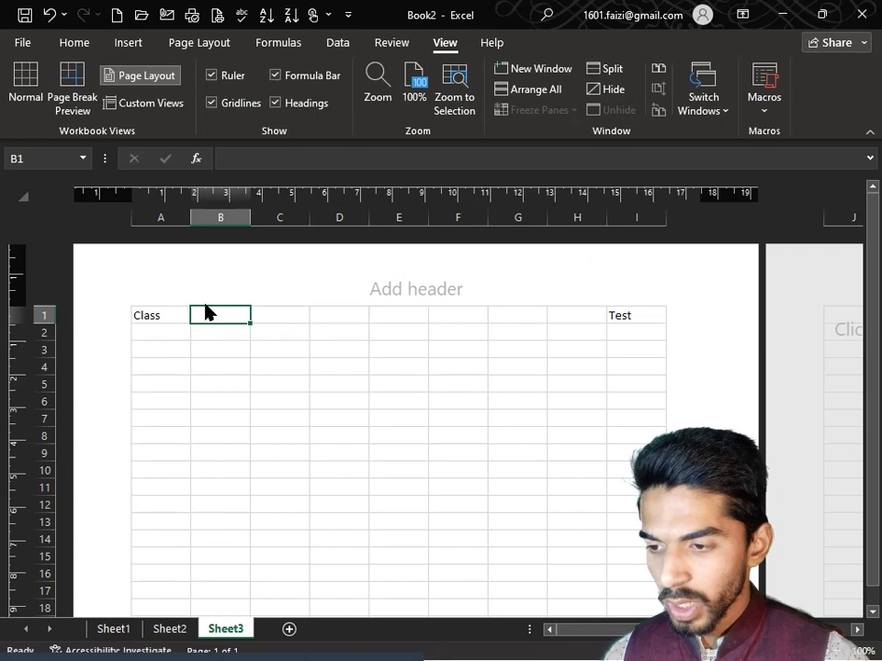
left_click_drag(210, 313, 586, 339)
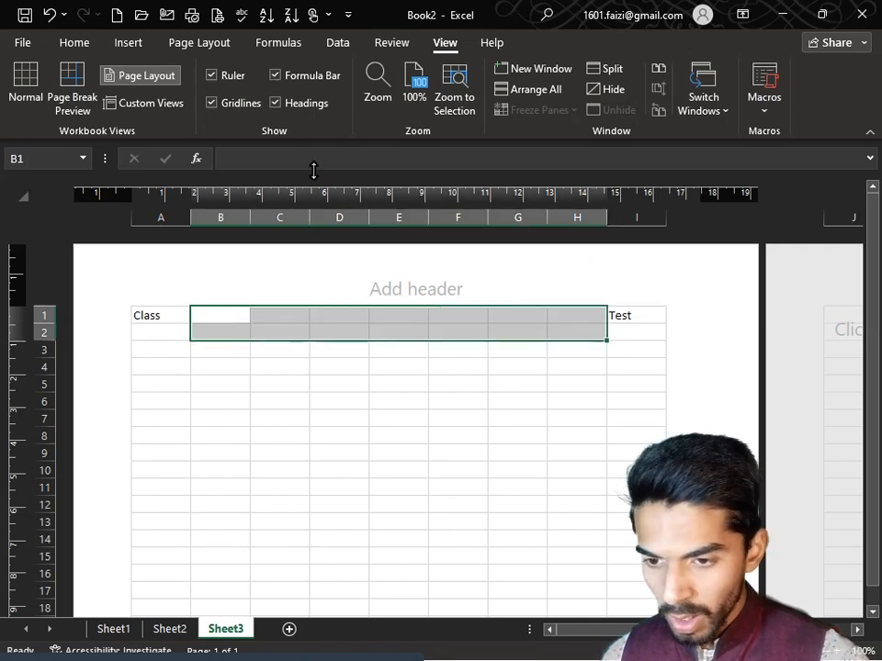
left_click(72, 41)
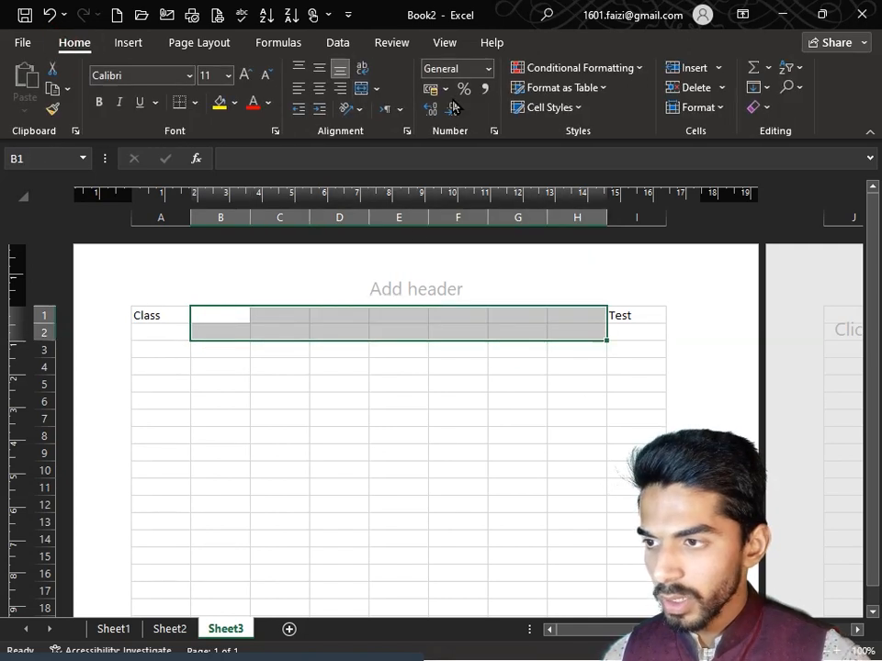
left_click(361, 88)
left_click(364, 451)
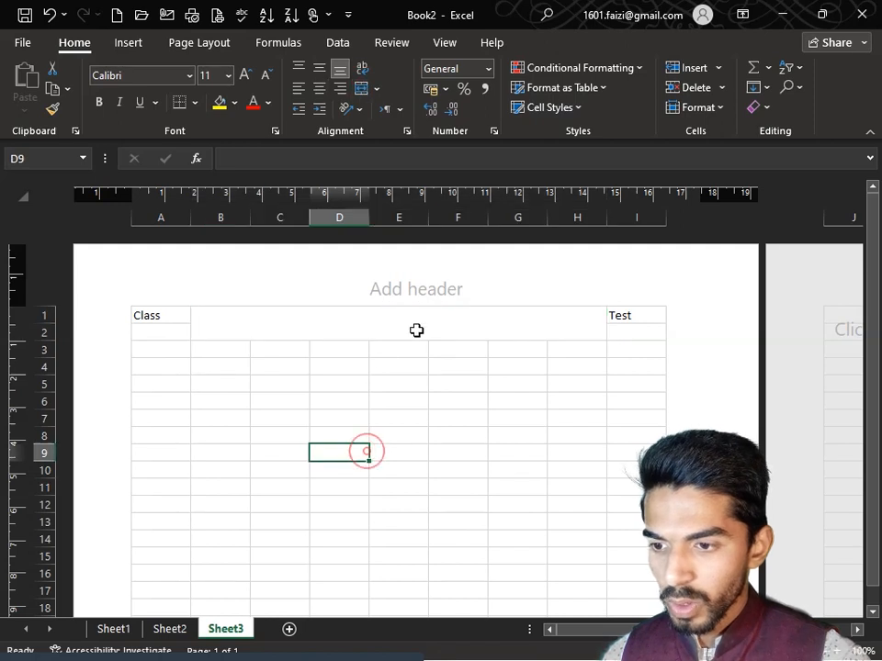
Enter the title "KEN Computer Coaching Centre" in the merged cell B1:H2, in 22-point Forte.
left_click(419, 316)
type("KEN ")
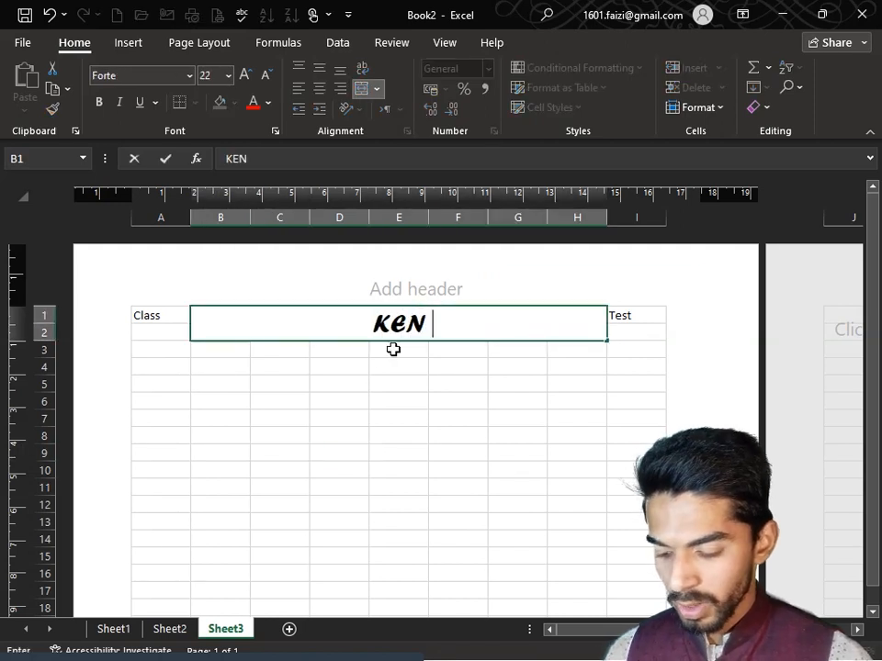
type("Compute")
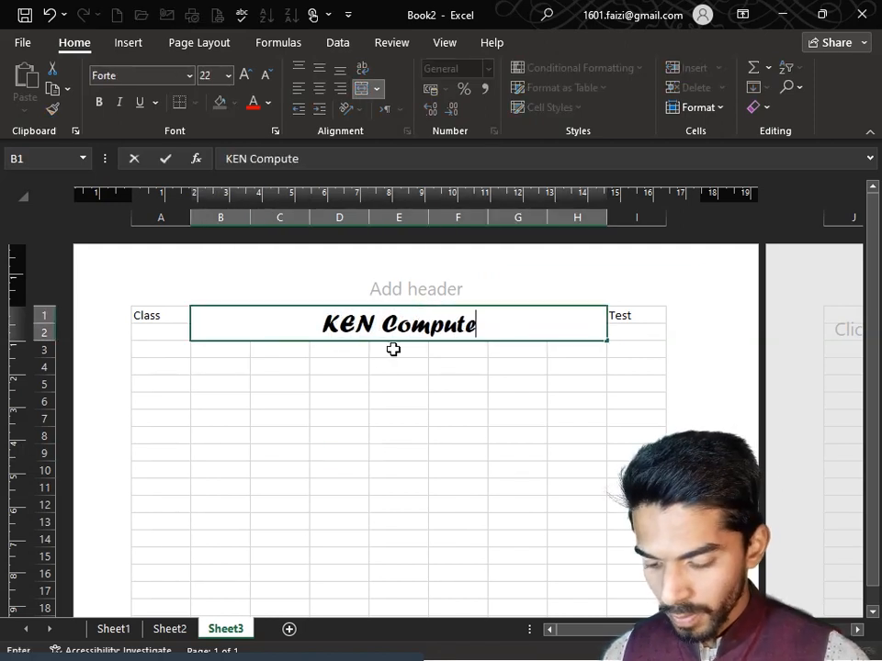
type("r Coaching Centre")
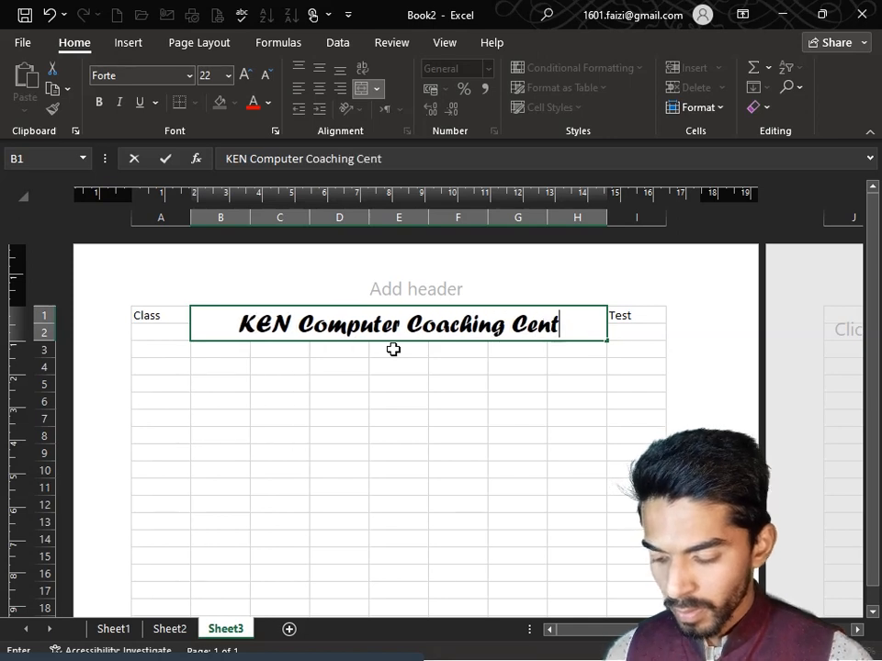
left_click(525, 440)
Open data validation for cell A2 below the Class label and allow only List values.
left_click(160, 317)
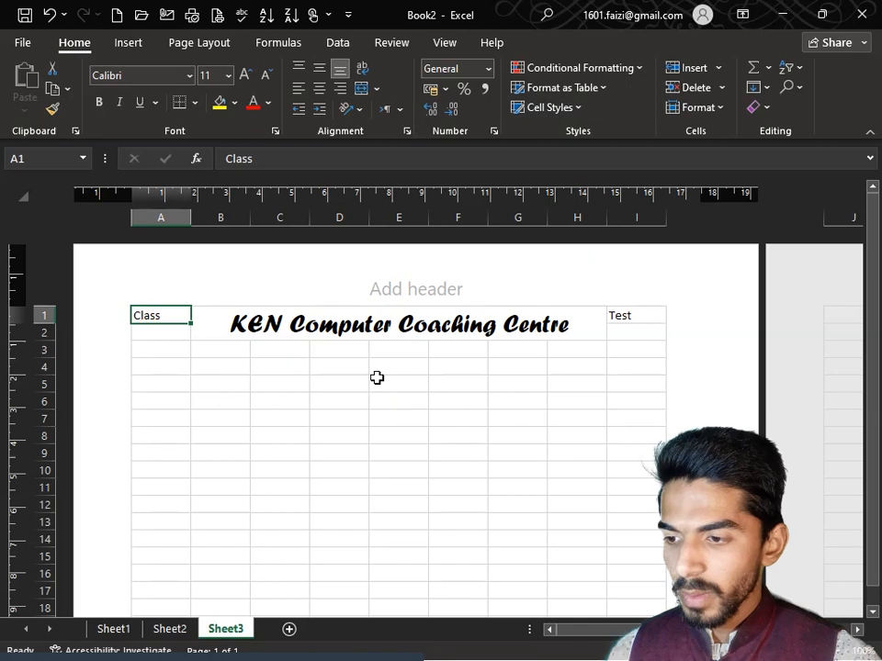
left_click(637, 333)
left_click(174, 332)
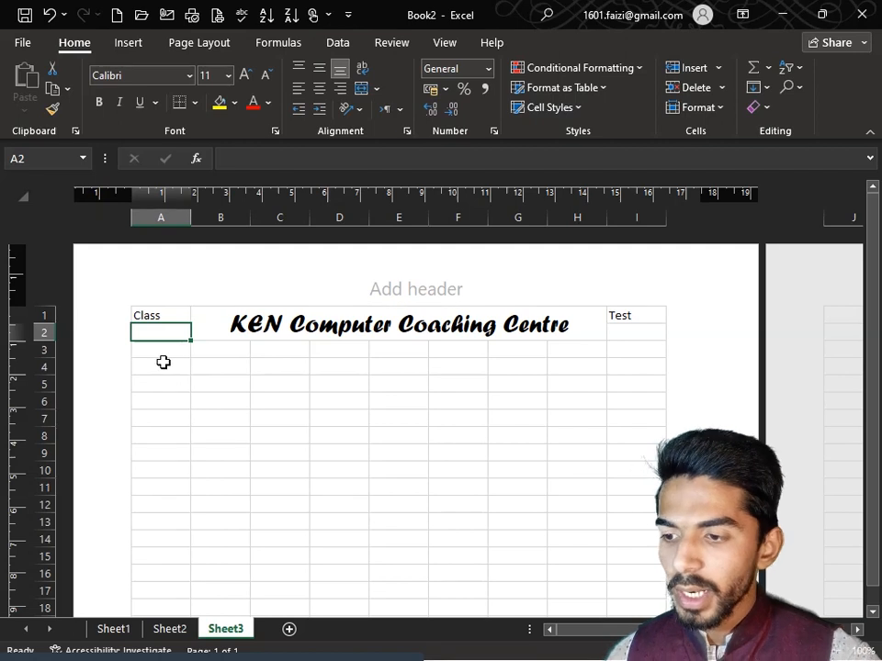
left_click(344, 41)
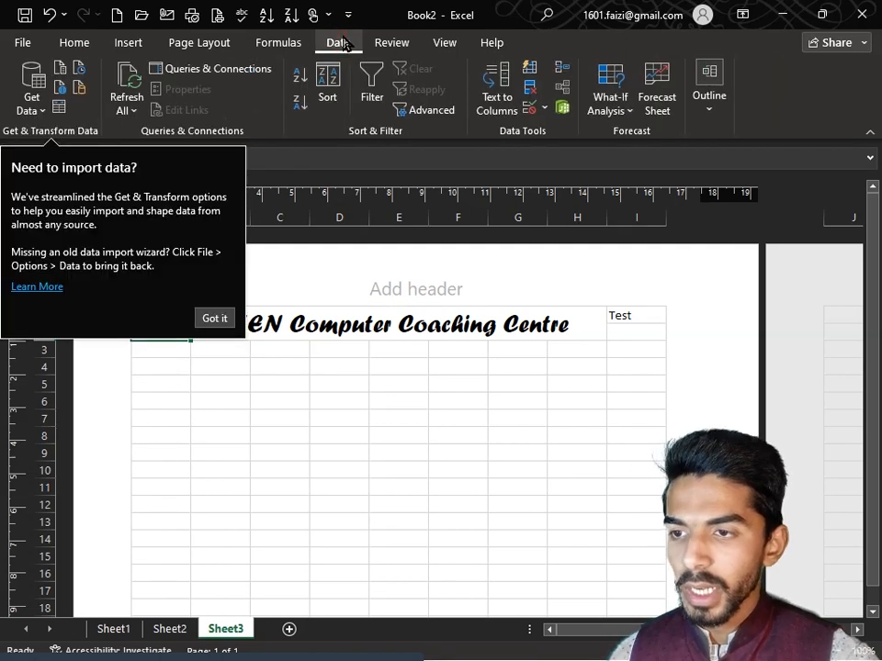
left_click(214, 318)
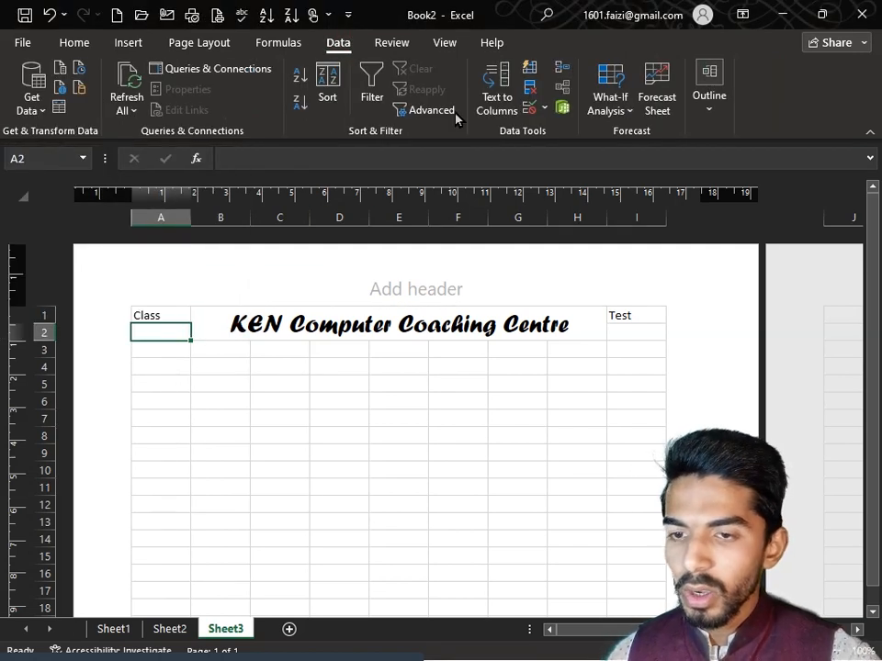
left_click(533, 109)
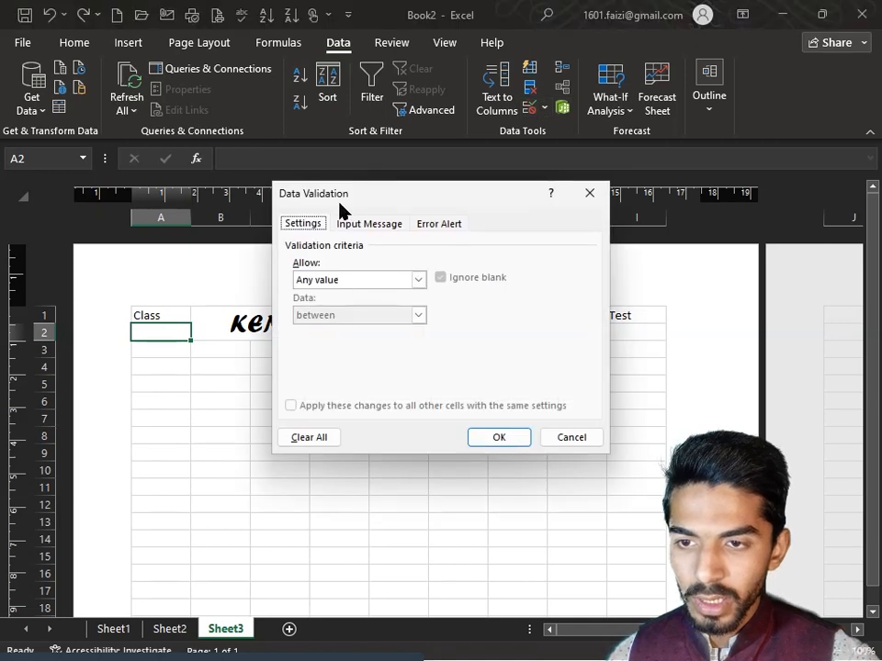
left_click_drag(418, 186, 552, 21)
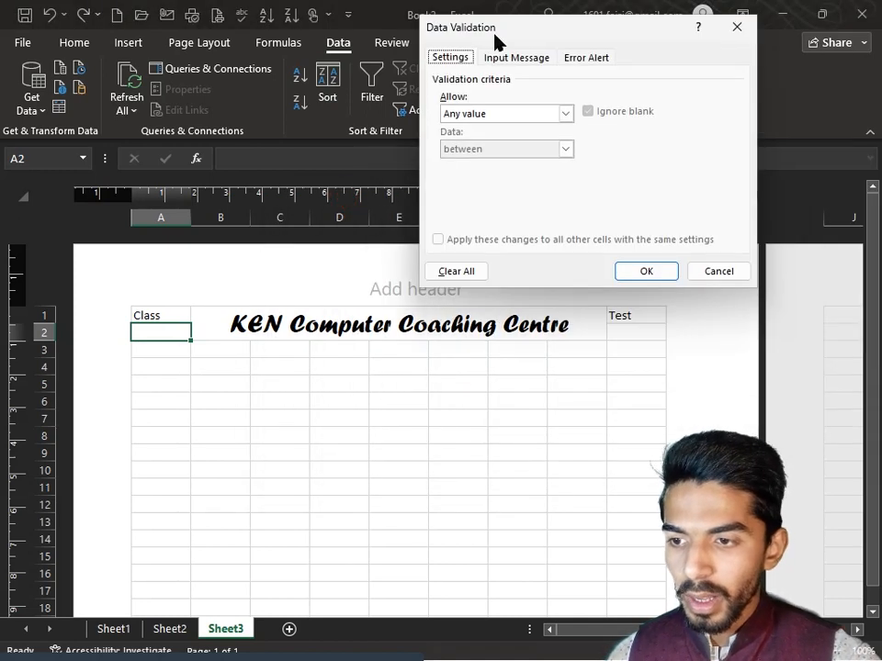
left_click(468, 115)
left_click(464, 164)
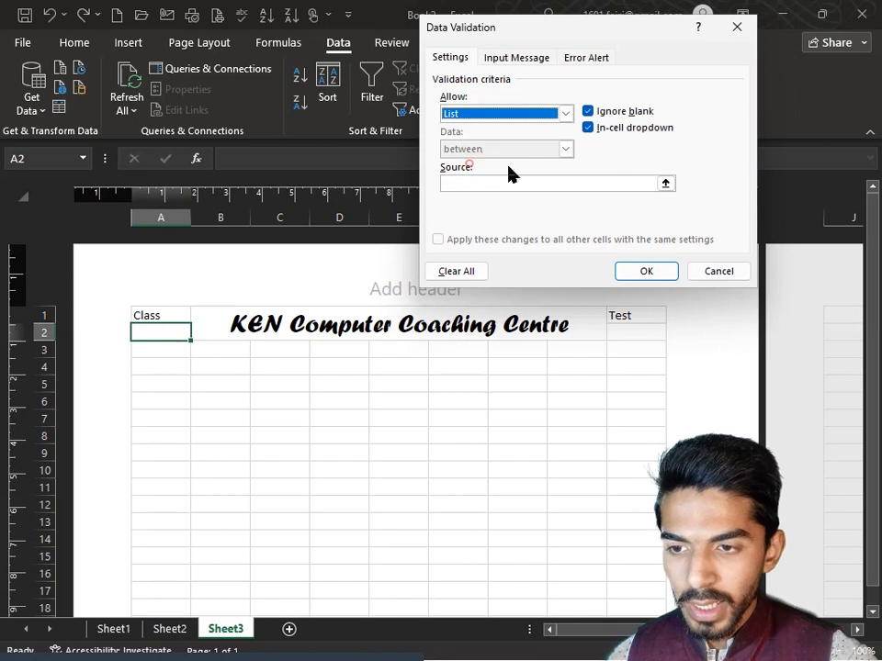
Set the list source for cell A2 to 9th,10th,1styear,2ndyear and apply the validation.
left_click(452, 183)
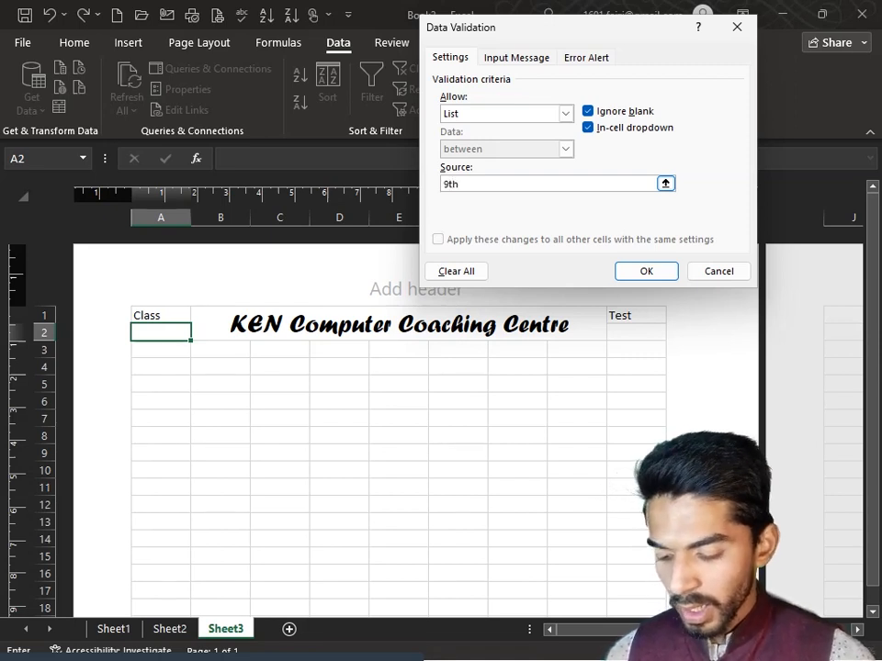
type(",10th,1styear")
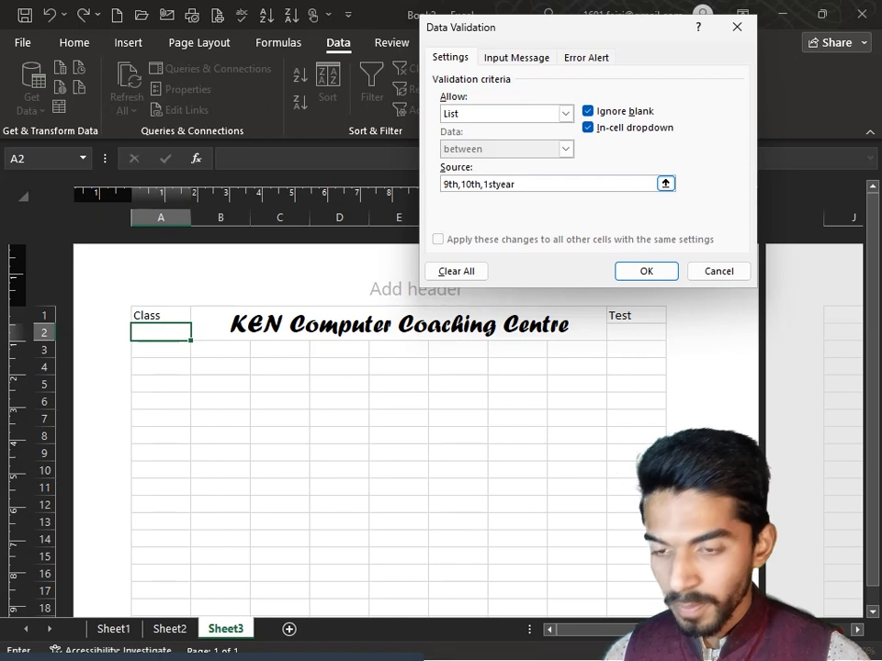
type(",32")
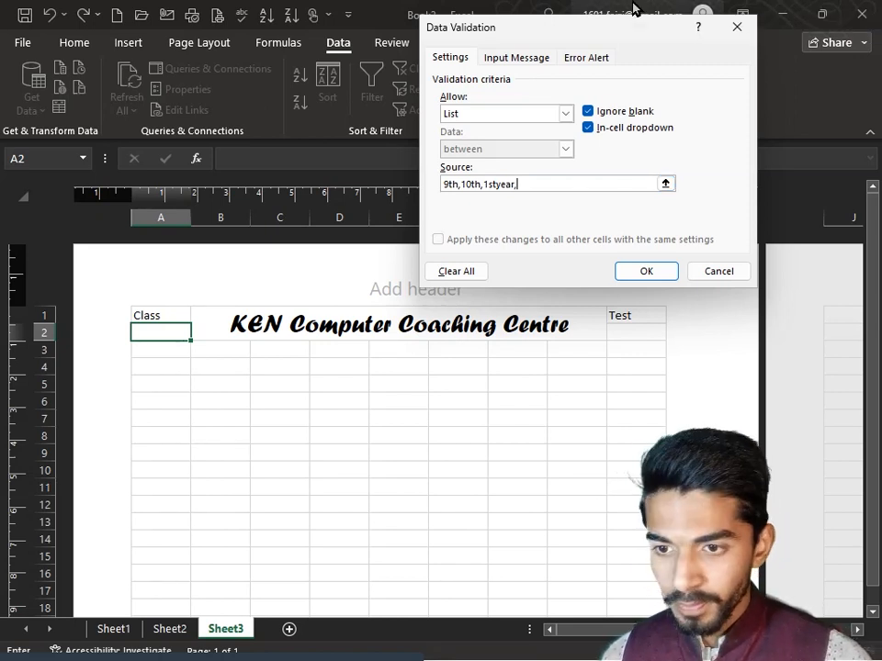
type("2ndyear")
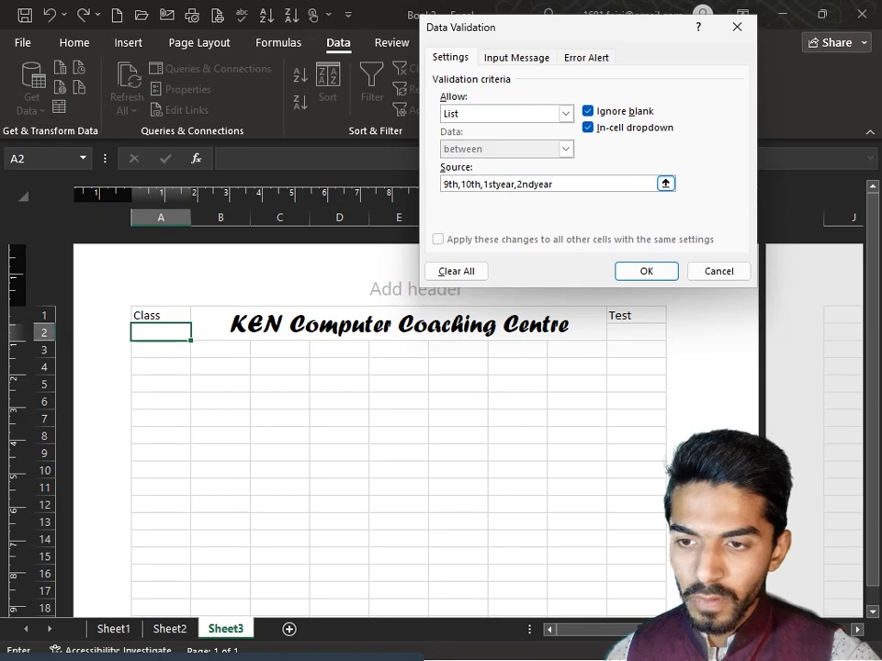
left_click(656, 271)
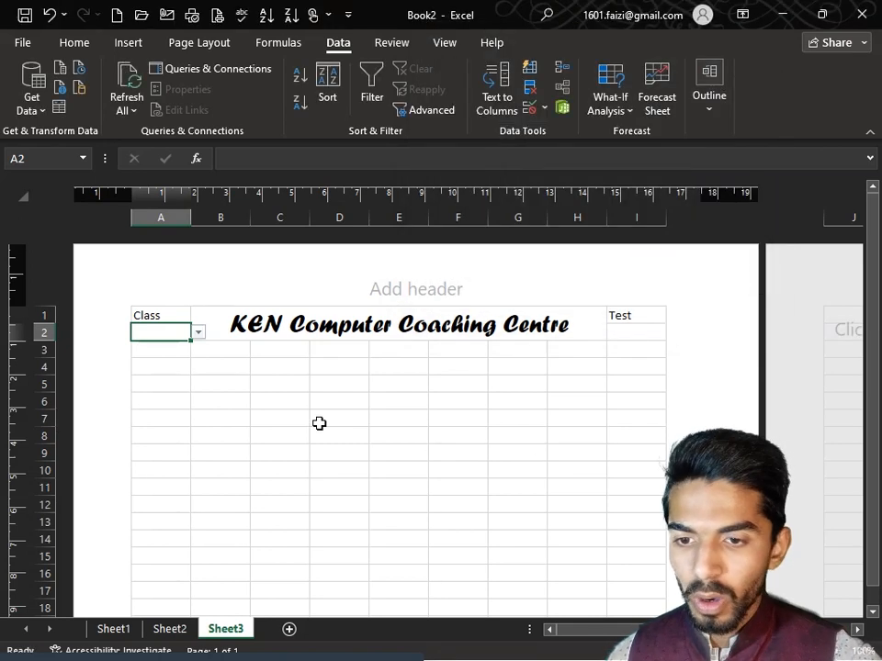
Choose 10th from the class drop-down list in cell A2.
left_click(292, 431)
left_click(160, 333)
left_click(199, 331)
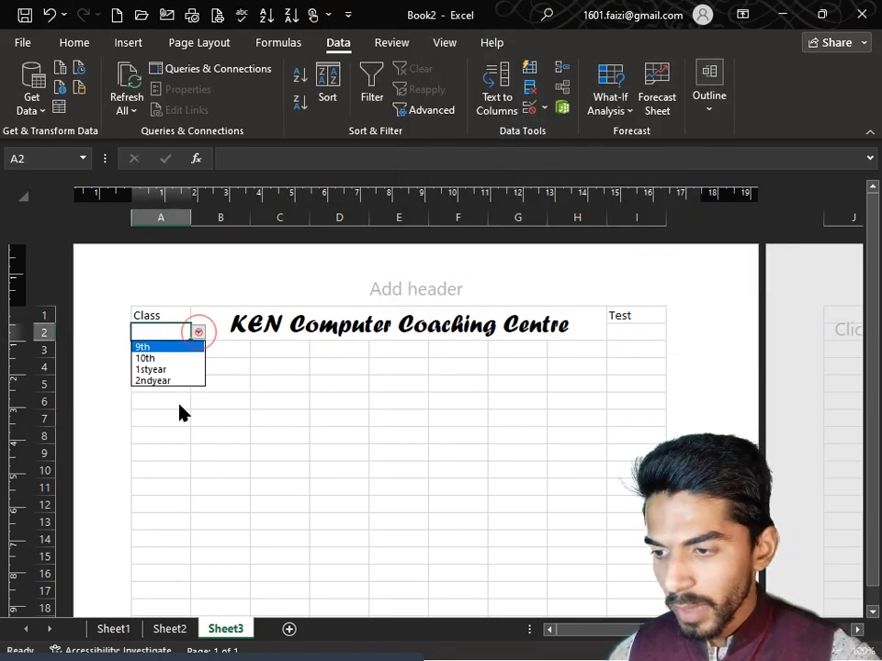
left_click(154, 358)
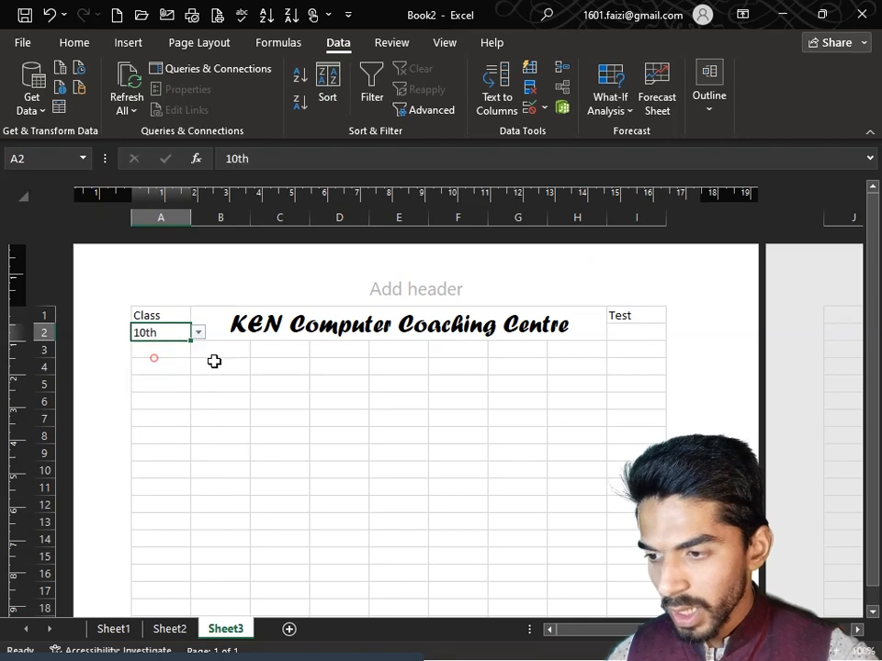
left_click(238, 395)
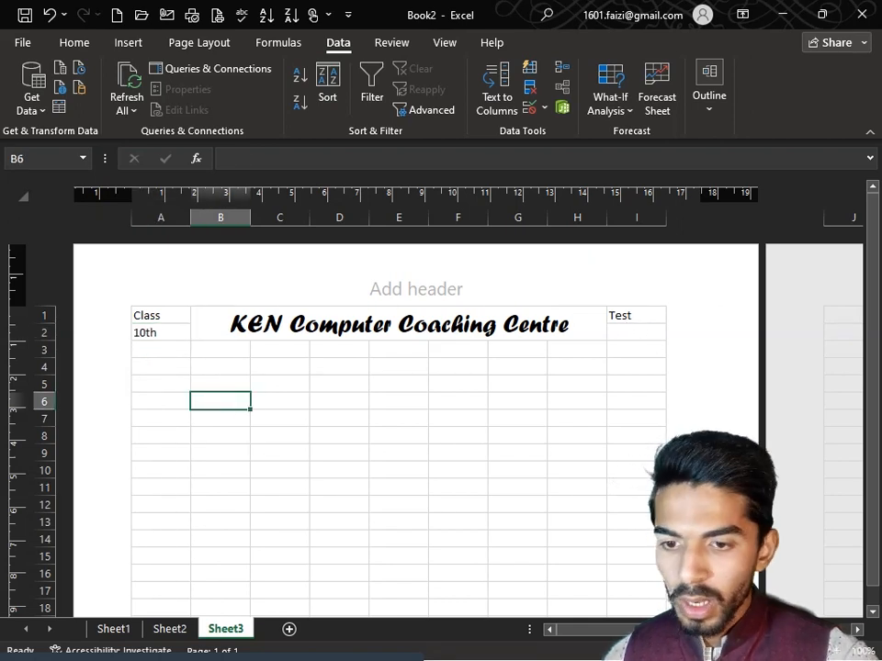
Add List data validation to cell I2 below the Test label with the source Eng,Math,Computer,Physics.
left_click(638, 339)
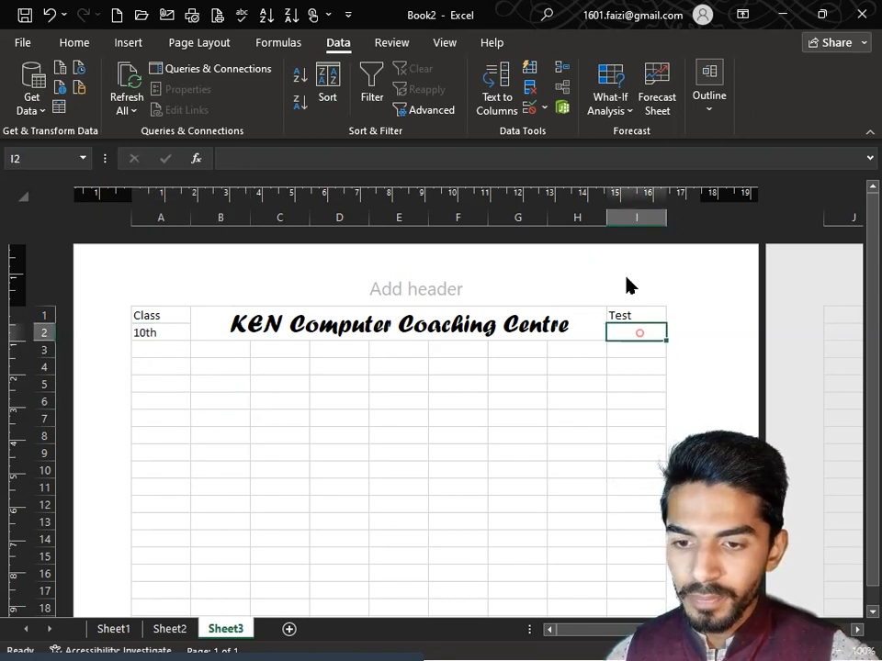
left_click(529, 107)
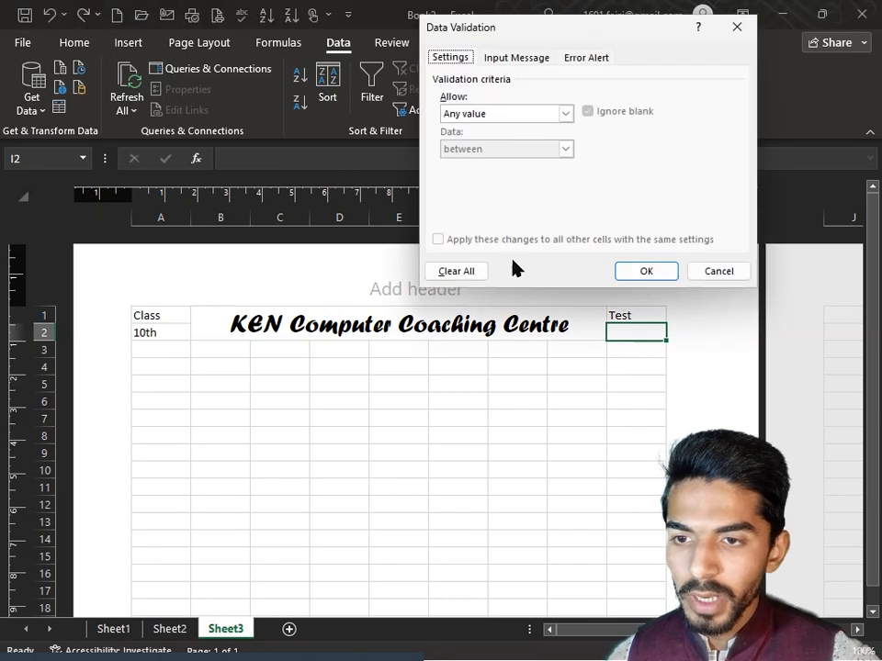
left_click(565, 113)
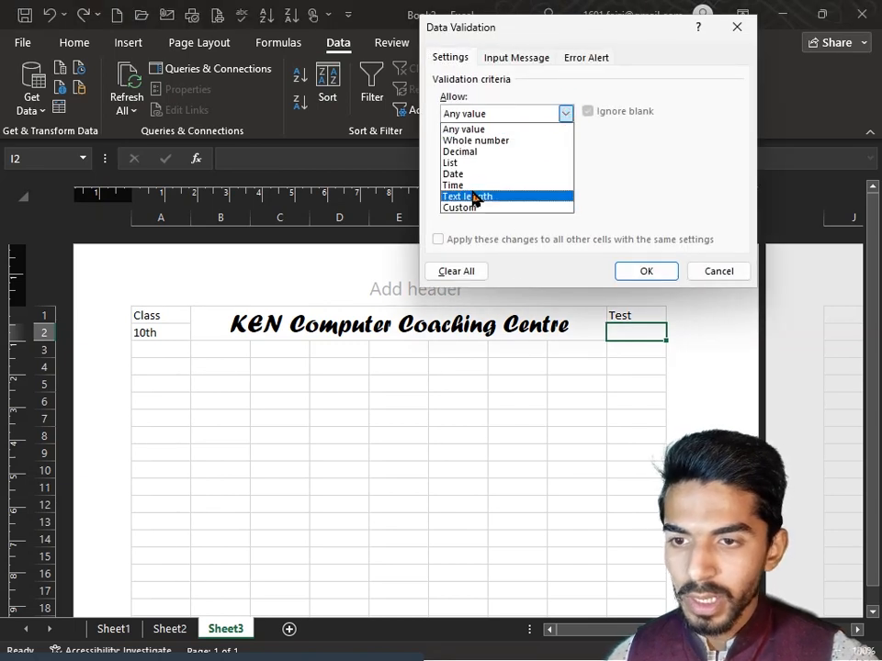
left_click(467, 163)
left_click(504, 183)
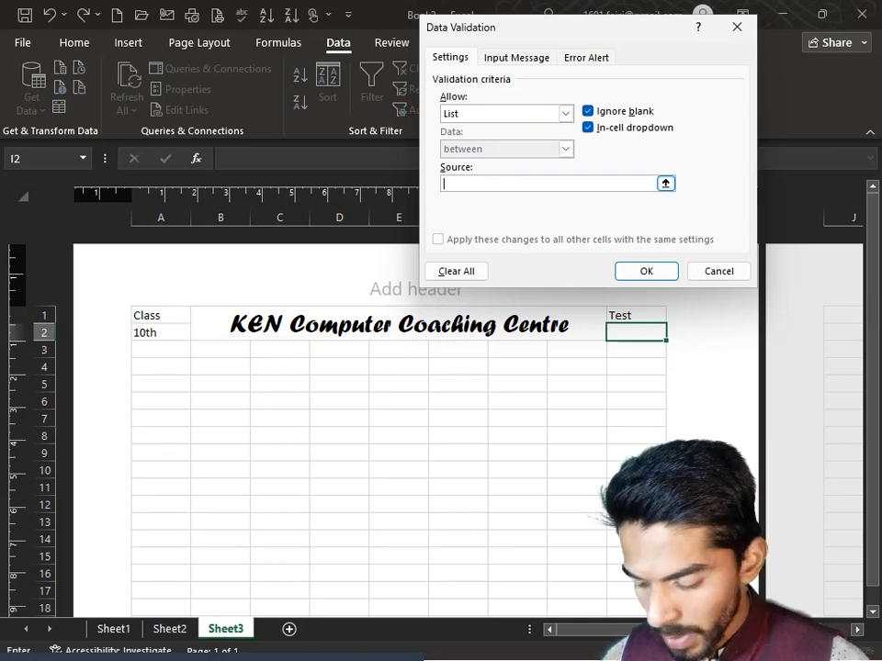
type("Eng,Math")
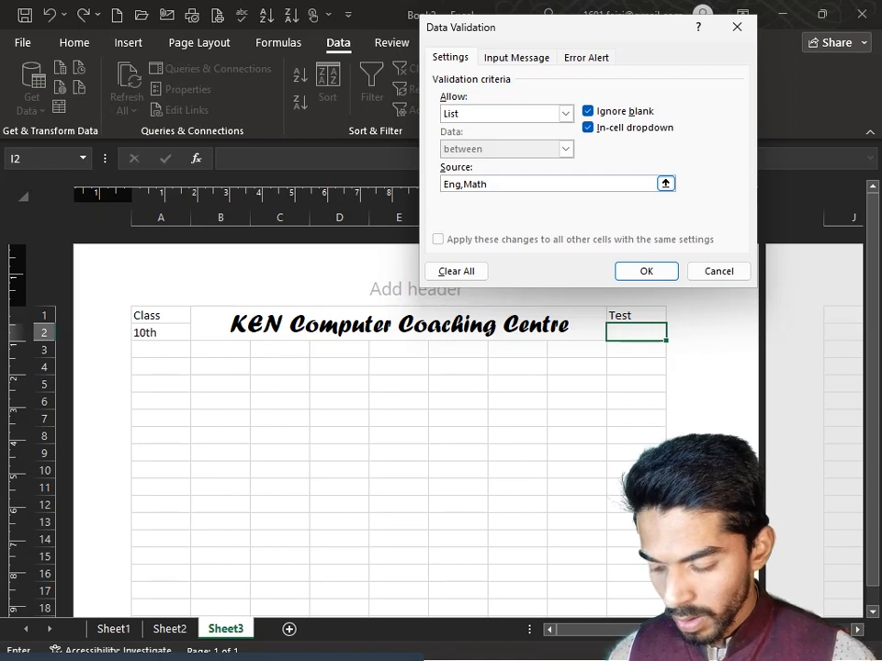
type(",Computer,Physics")
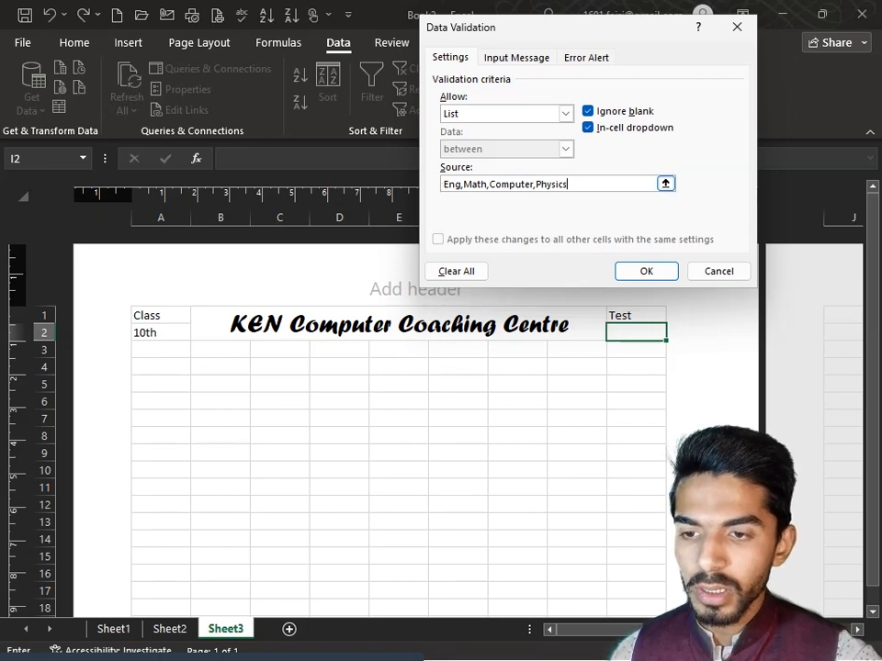
left_click(632, 281)
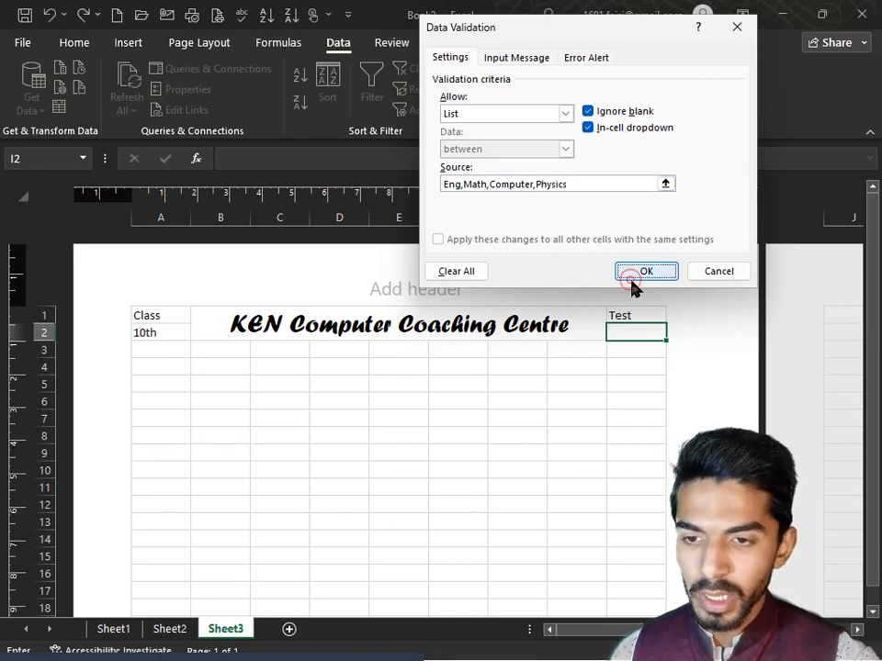
Choose Math from the subject drop-down list in cell I2.
left_click(595, 434)
left_click(634, 319)
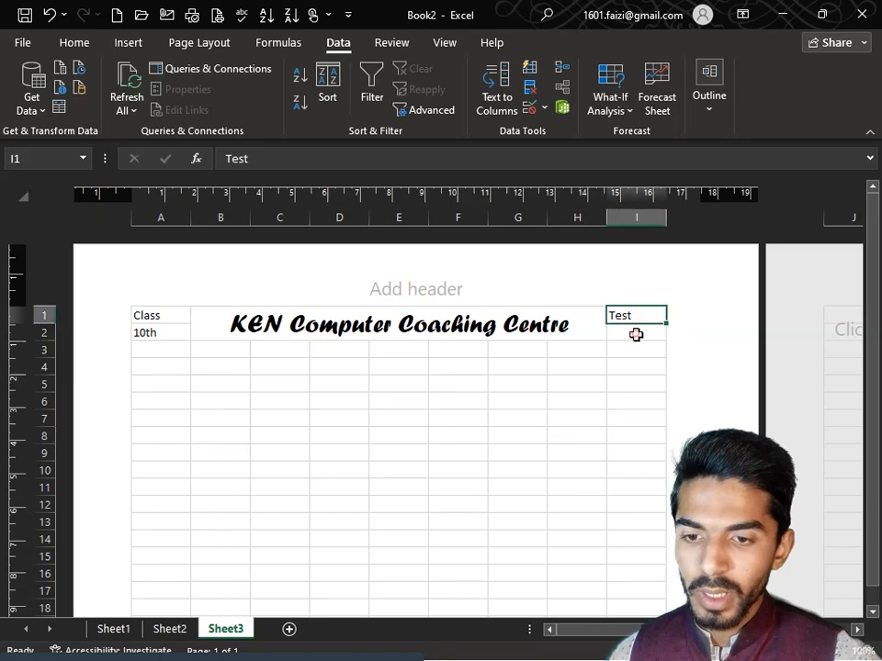
left_click(641, 336)
left_click(661, 334)
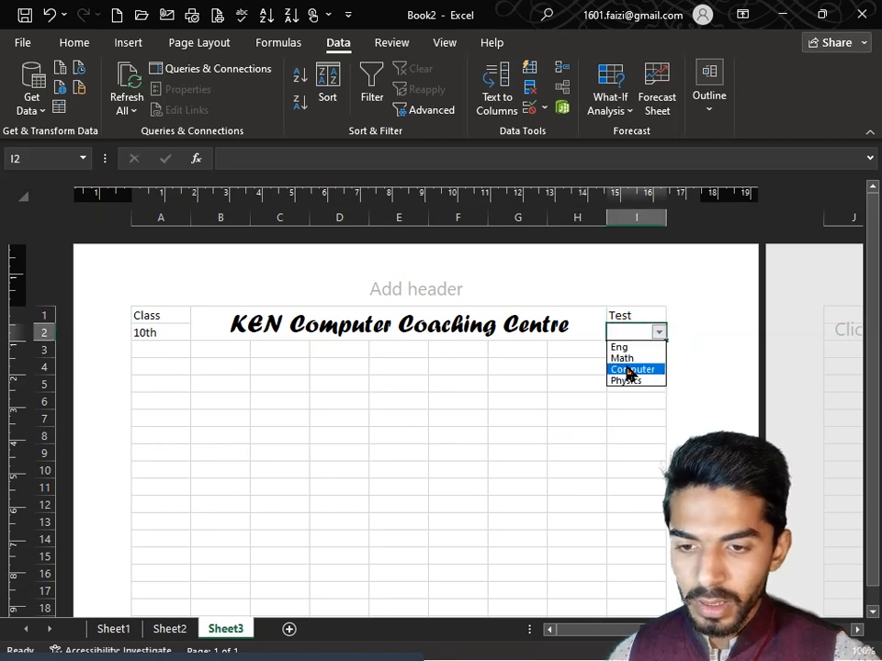
left_click(626, 359)
left_click(624, 362)
Enter the labels "Name" in cell A4 and "F.Name" in cell A5.
left_click_drag(169, 368, 588, 384)
left_click(174, 367)
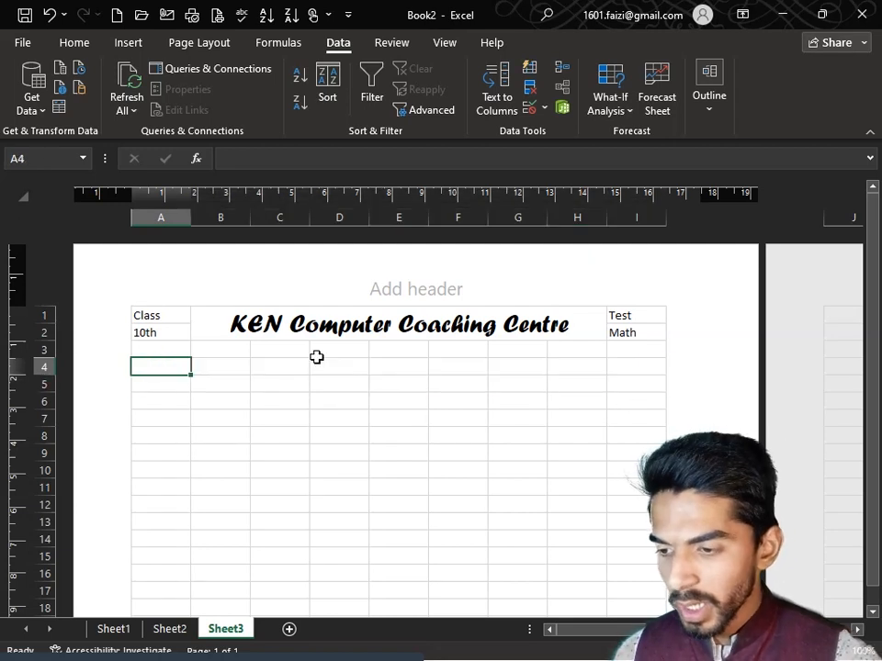
type("Name")
key("Return")
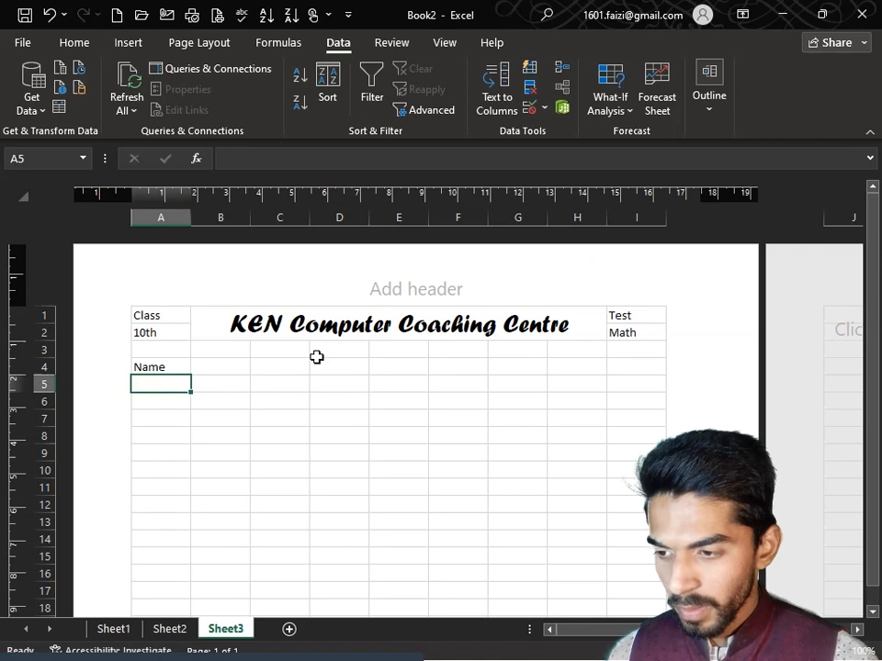
type("F.Name")
key("Tab")
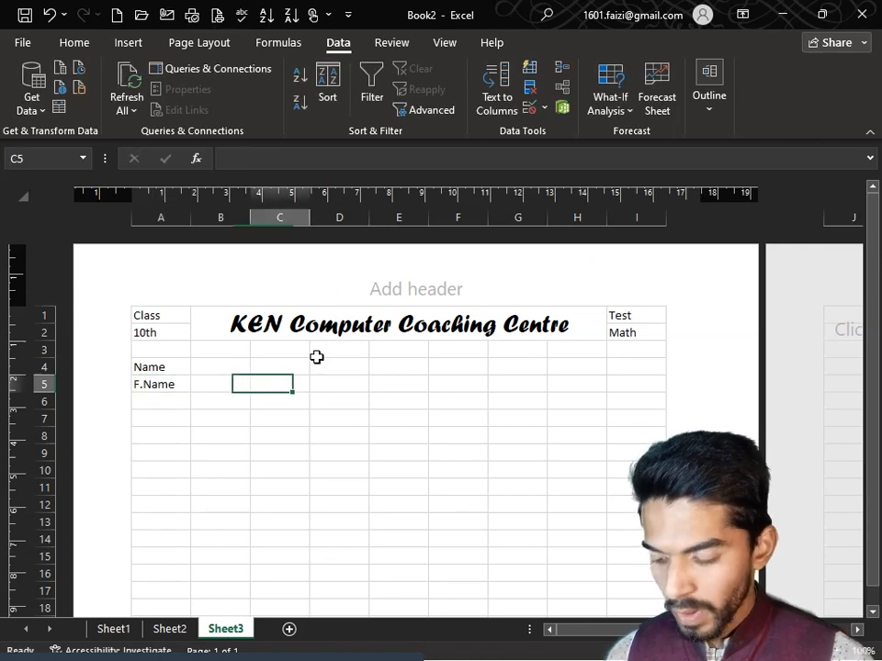
Enter the labels "RollNo" in cell D4 and "Section" in cell D5.
key("Tab")
key("Tab")
left_click(317, 362)
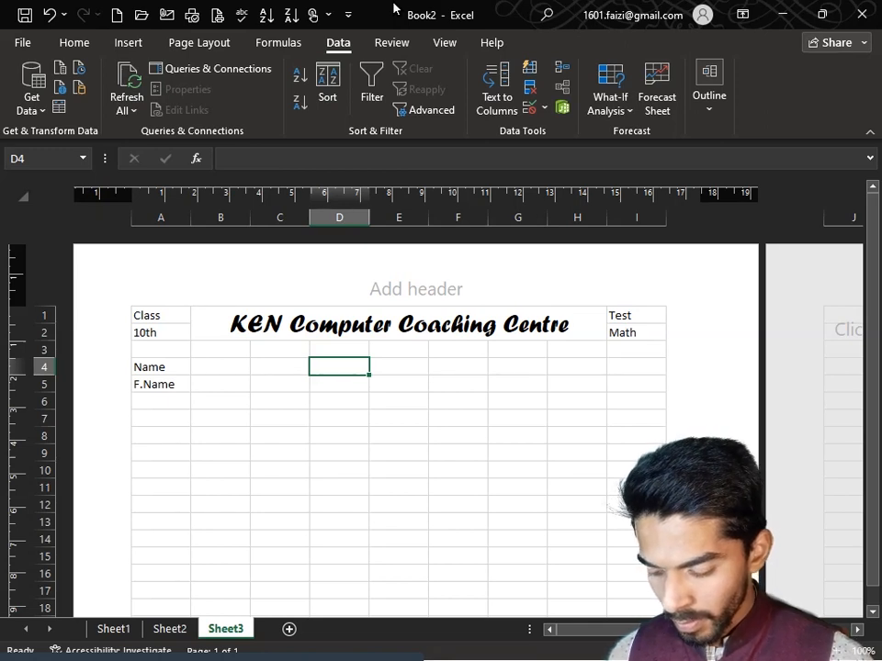
type("Roll")
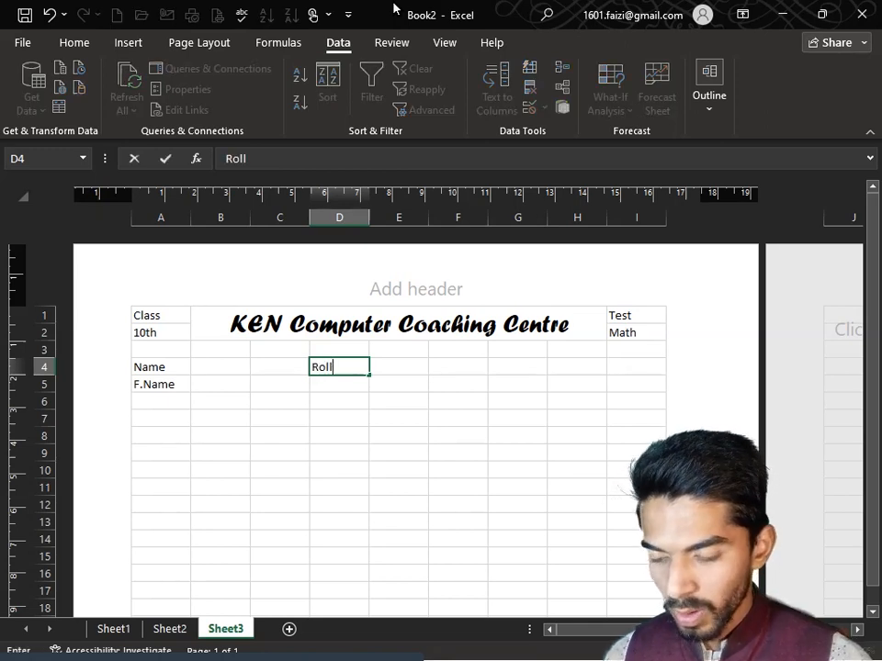
key("Return")
type("S")
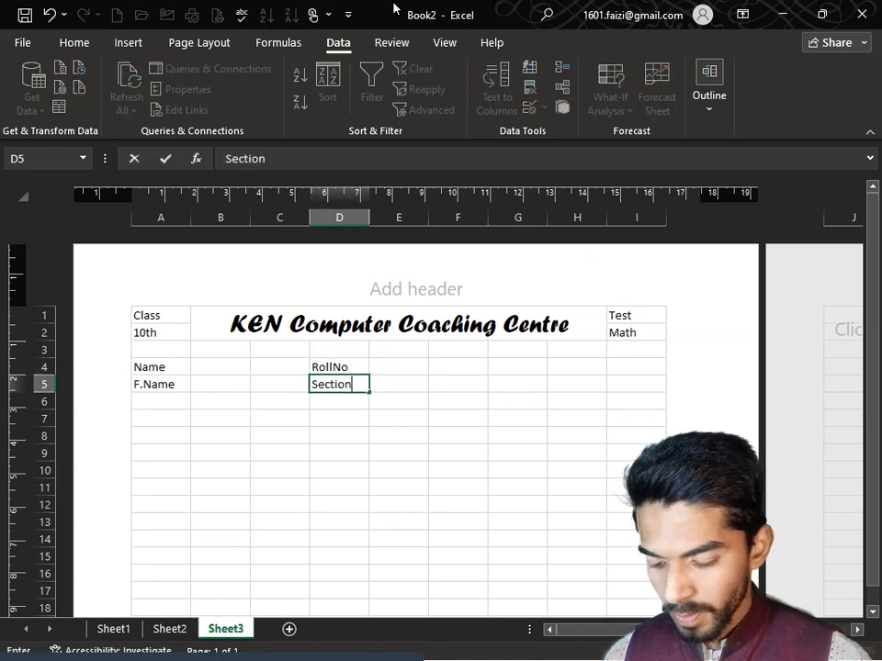
type("ection")
Enter the labels "O.marks" in cell G4 and "T.Marks" in cell G5.
key("Up")
key("Right")
key("Right")
key("Right")
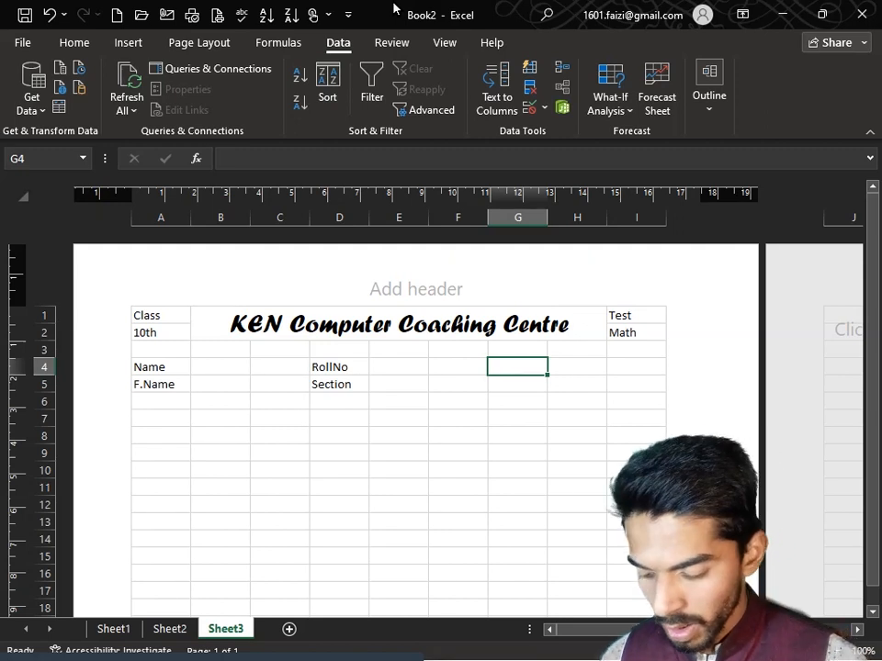
type("O.ma")
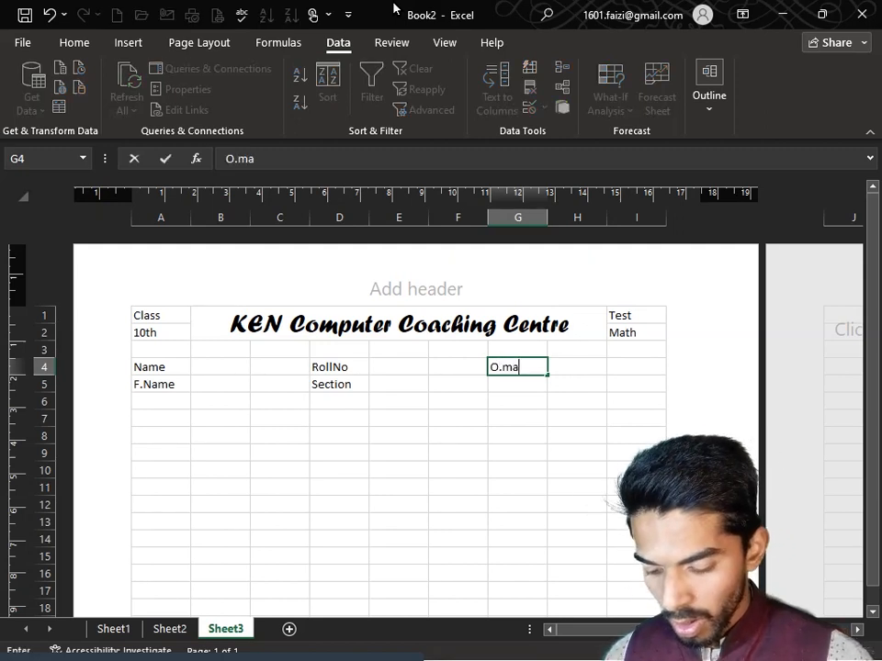
type("rks")
key("Return")
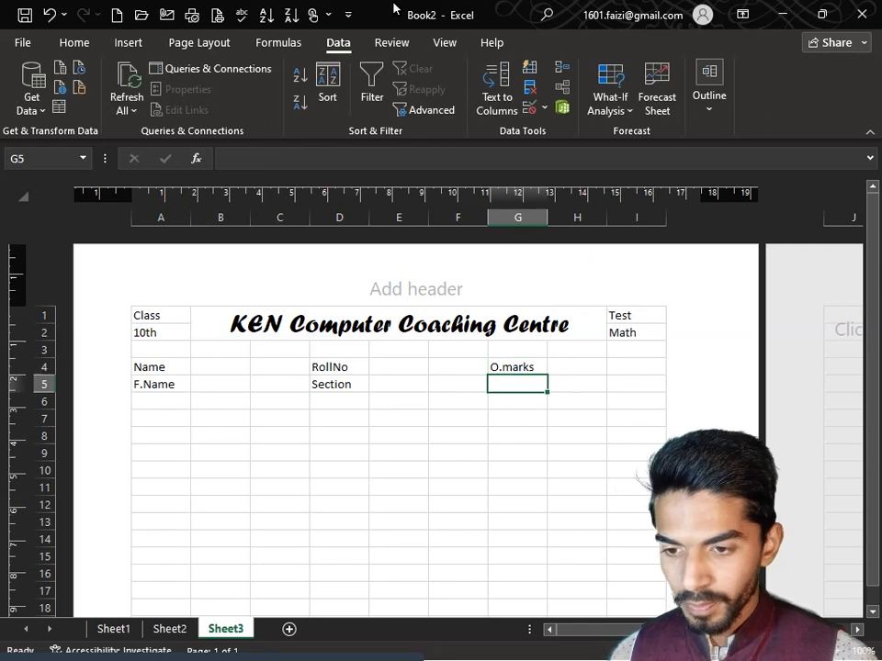
type("T.Marks")
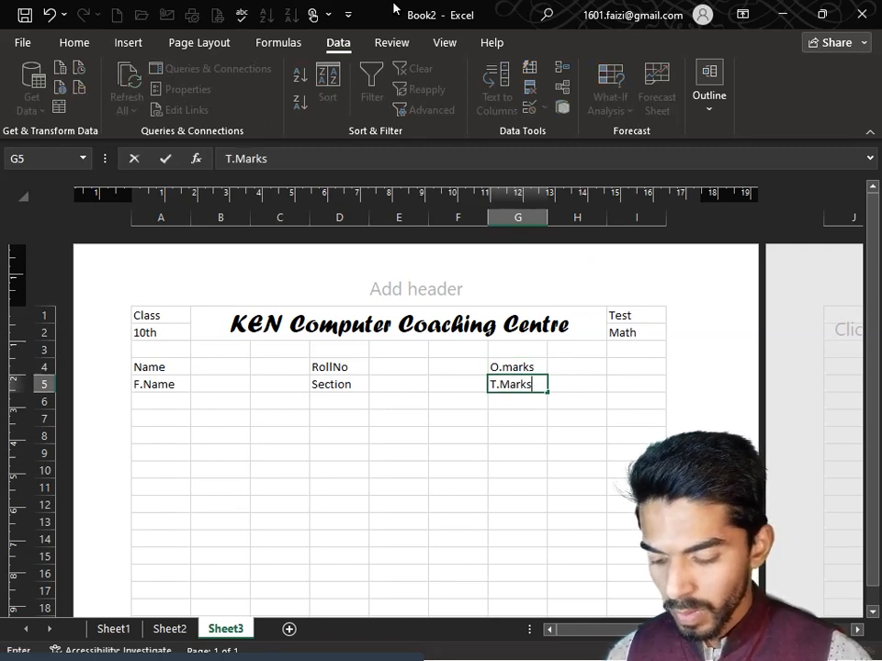
key("Up")
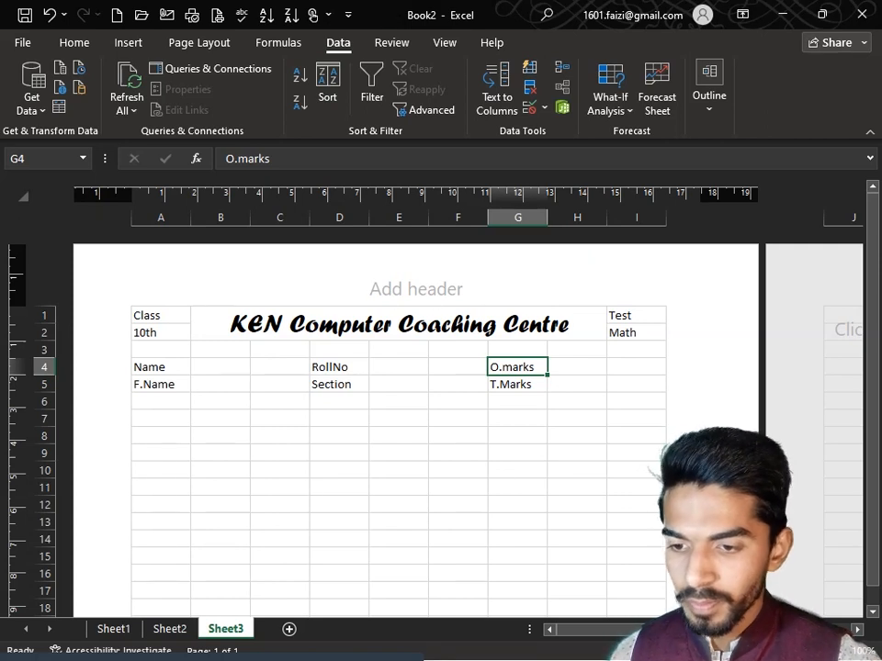
Capitalize the M of the label in cell G4 so it reads "O.Marks".
left_click(370, 296)
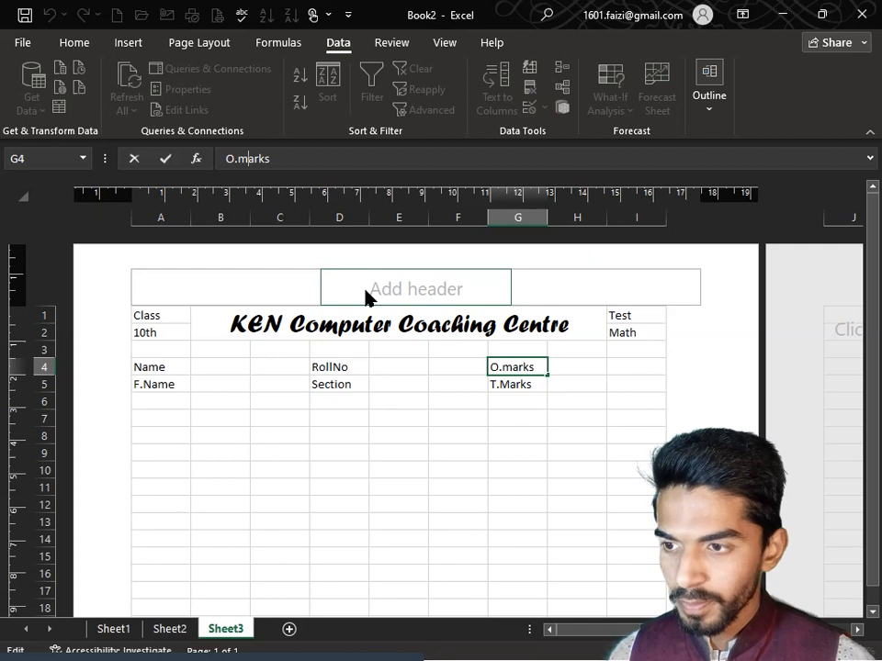
type("M")
left_click(515, 386)
left_click(528, 363)
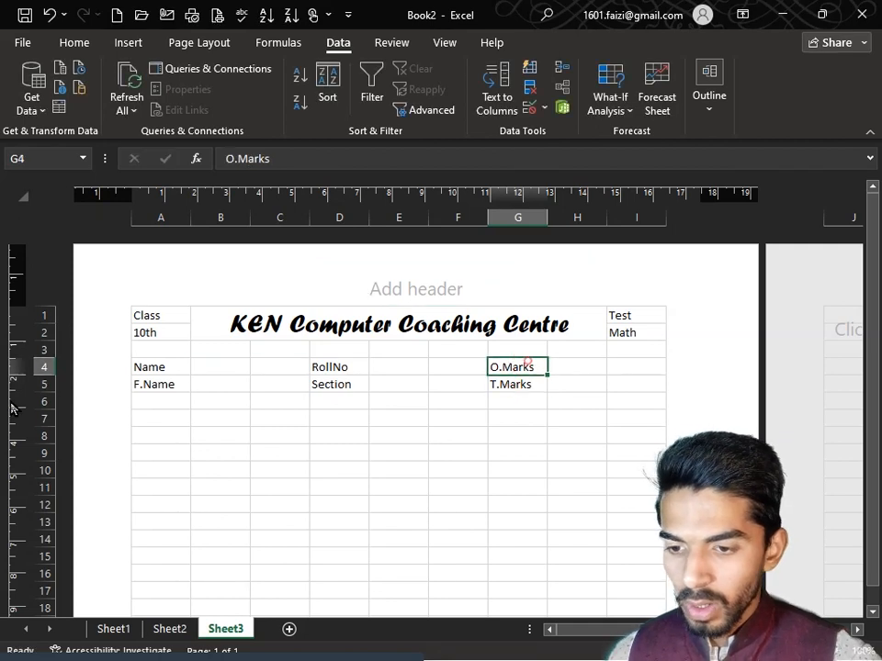
Merge and center cells B4:C4 beside Name and cells B5:C5 beside F.Name.
left_click_drag(230, 365, 277, 365)
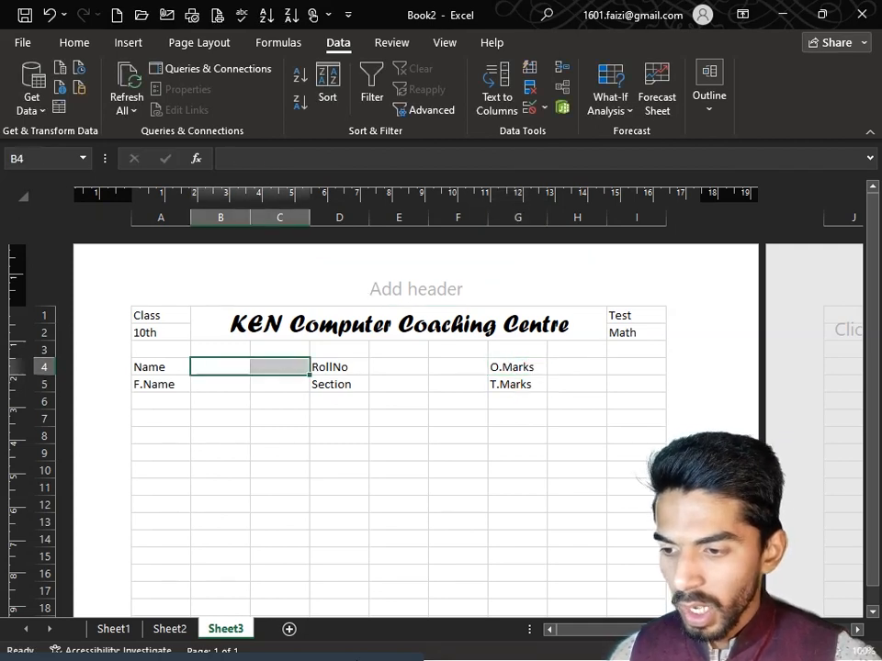
left_click(69, 42)
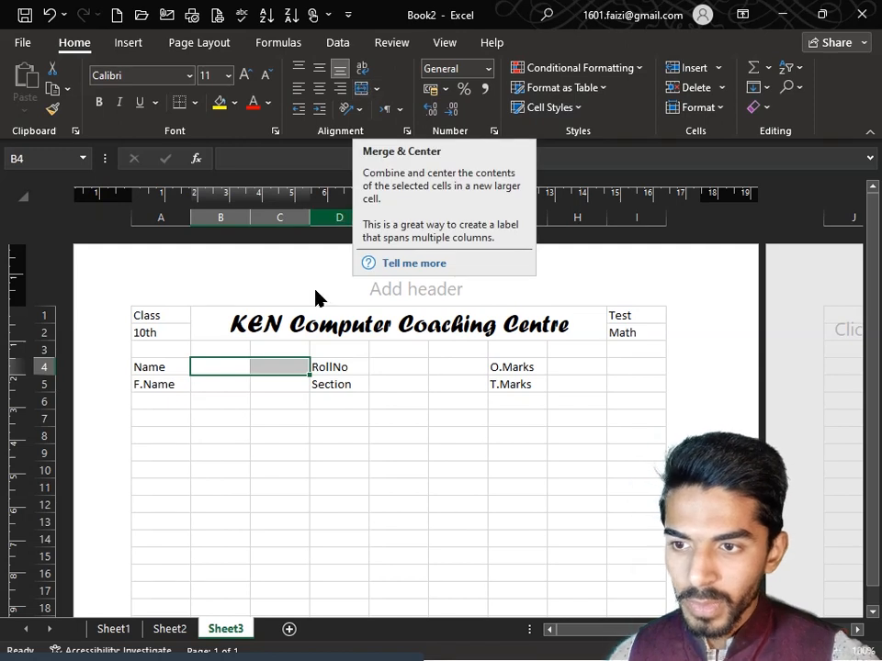
left_click(361, 92)
left_click_drag(226, 383, 276, 383)
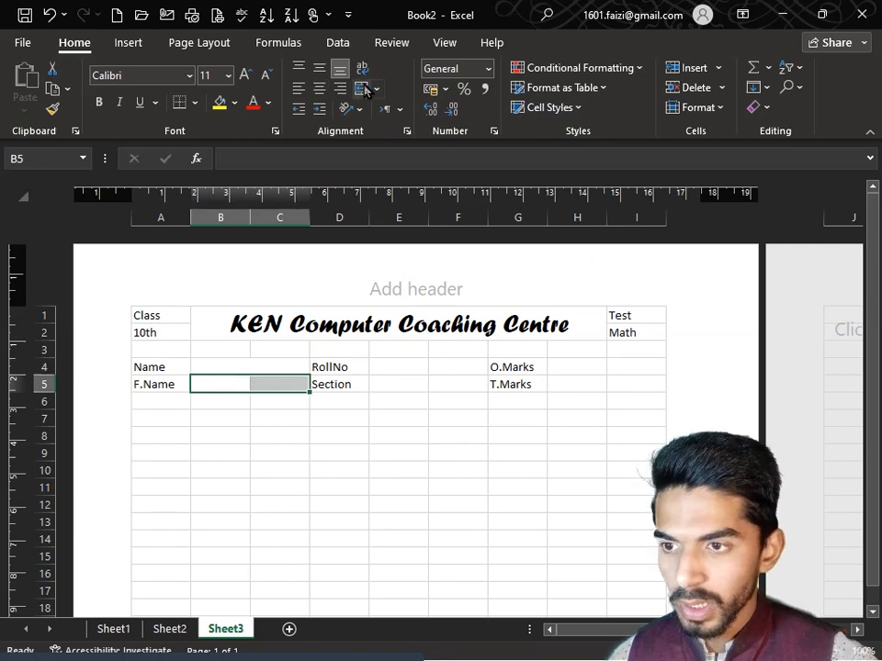
left_click(364, 89)
Merge and center cells H4:I4 beside O.Marks and cells H5:I5 beside T.Marks.
left_click_drag(584, 368, 635, 367)
left_click(361, 91)
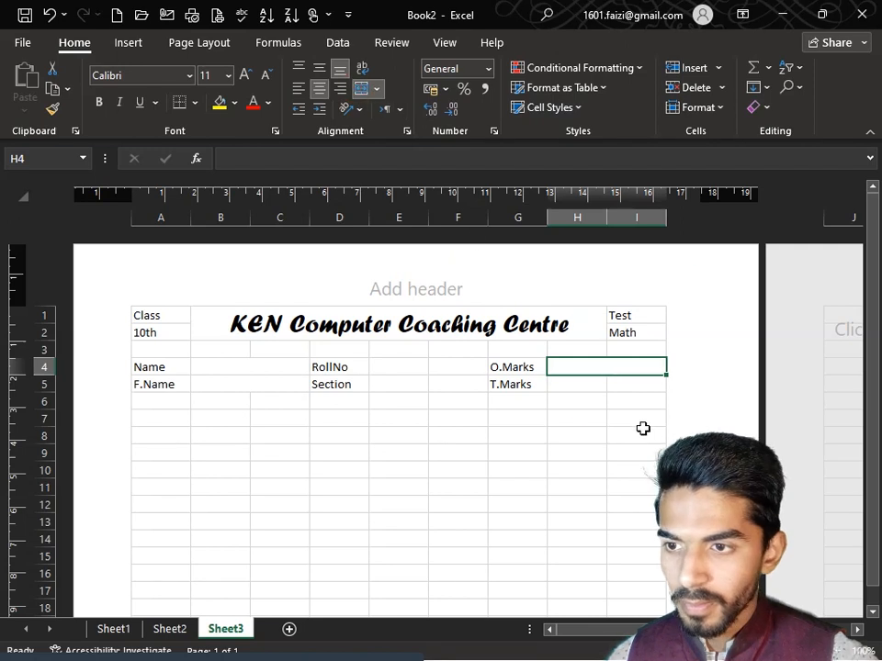
left_click_drag(576, 382, 633, 383)
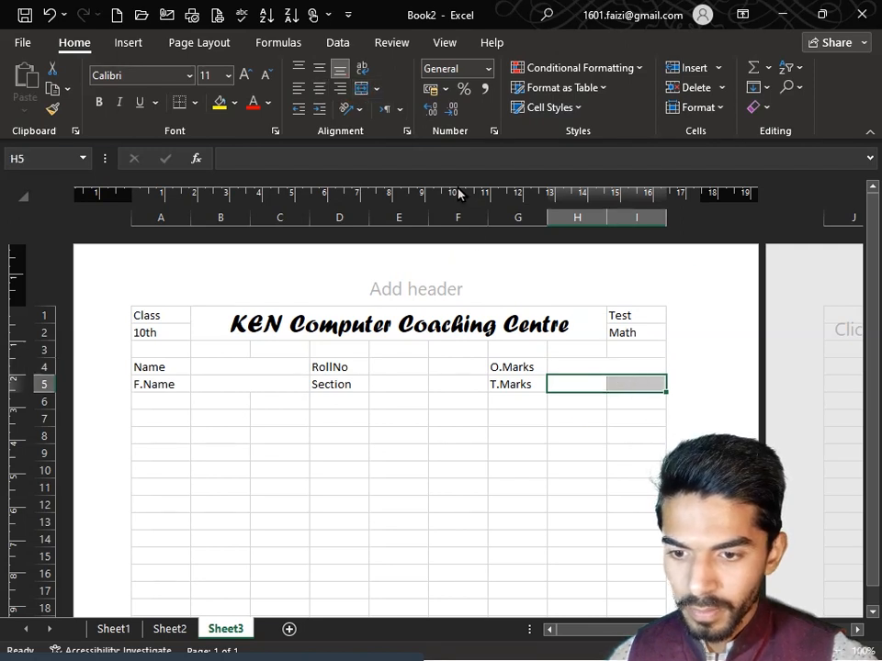
left_click(363, 89)
left_click(500, 487)
Apply All Borders to the student details block A4:I5.
left_click_drag(161, 359, 596, 379)
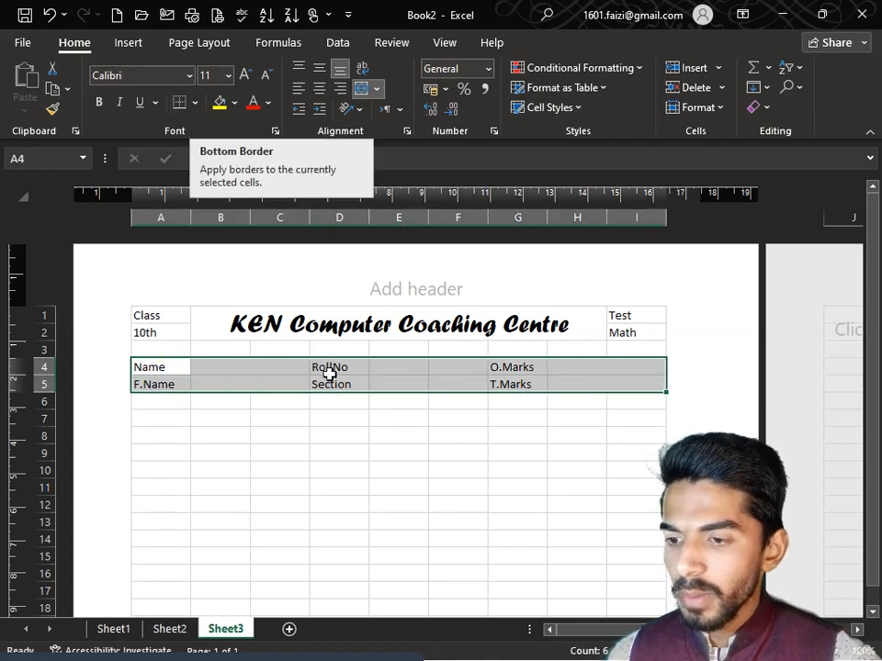
left_click(196, 108)
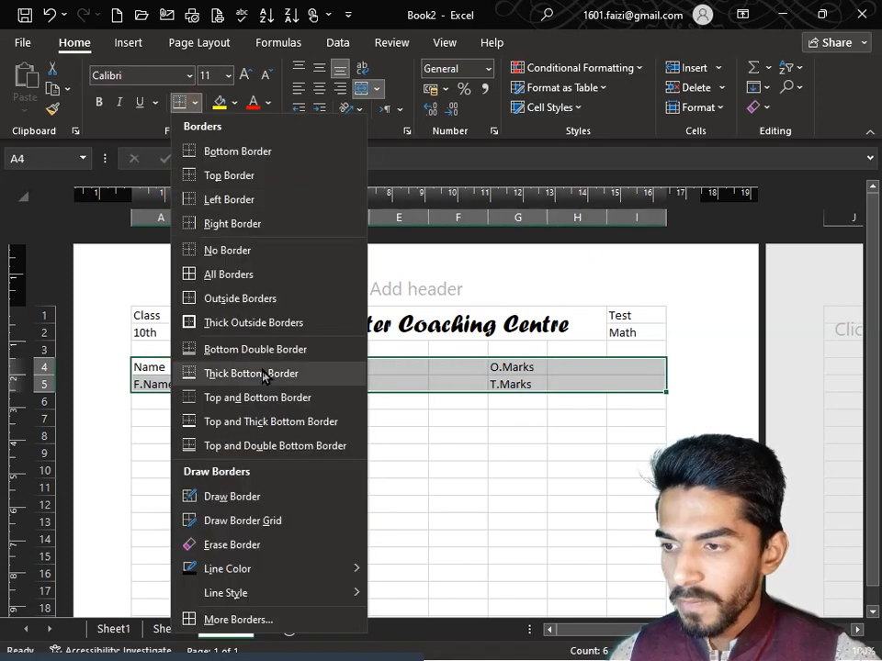
left_click(225, 282)
left_click(415, 420)
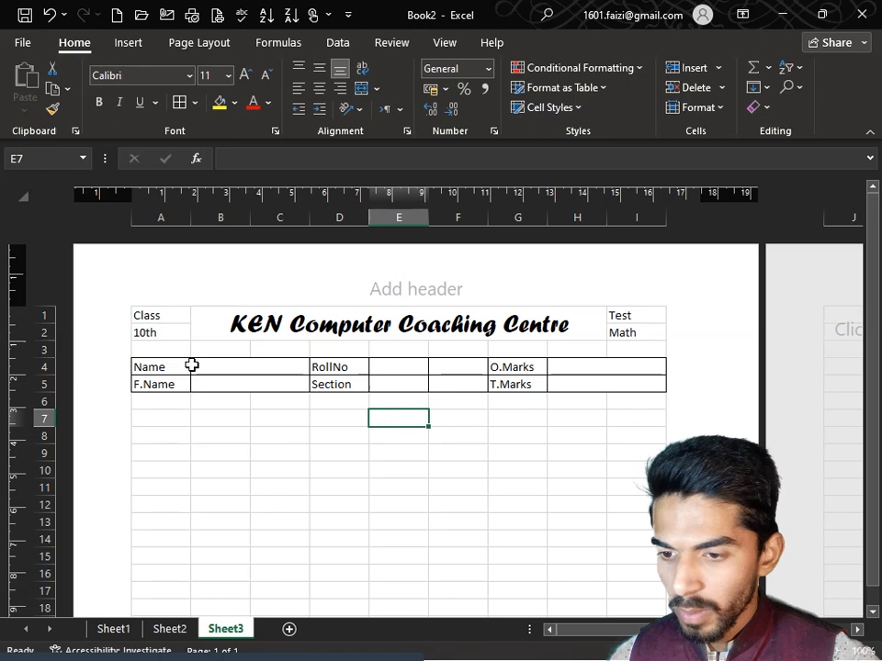
Apply All Borders to the header range A1:I2 and Thick Outside Borders to the merged title cell.
left_click_drag(173, 366, 606, 374)
left_click_drag(145, 310, 612, 337)
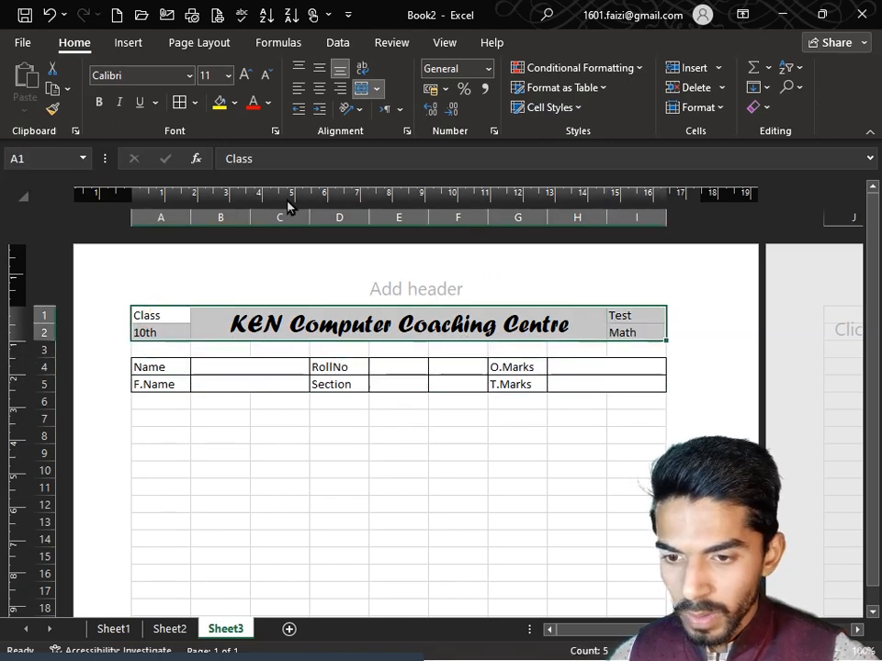
left_click(326, 326)
left_click(195, 102)
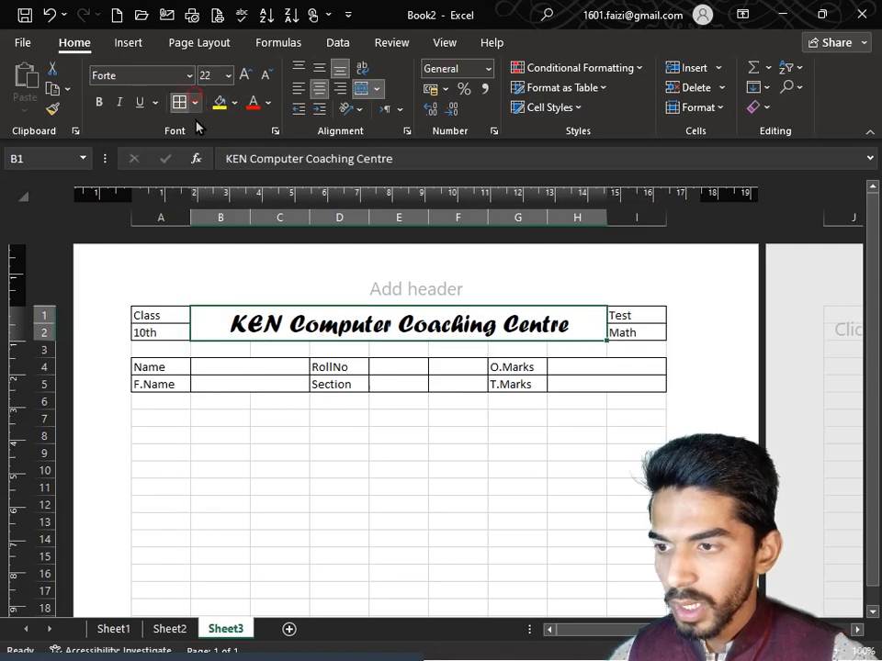
left_click(234, 322)
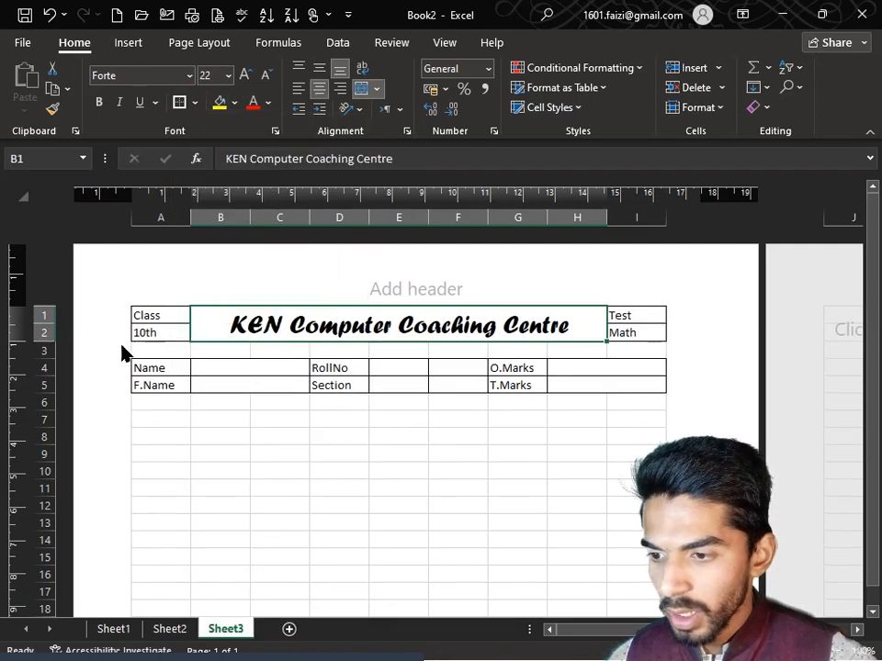
Apply Thick Outside Borders around the student details block A4:I5.
left_click_drag(149, 367, 612, 390)
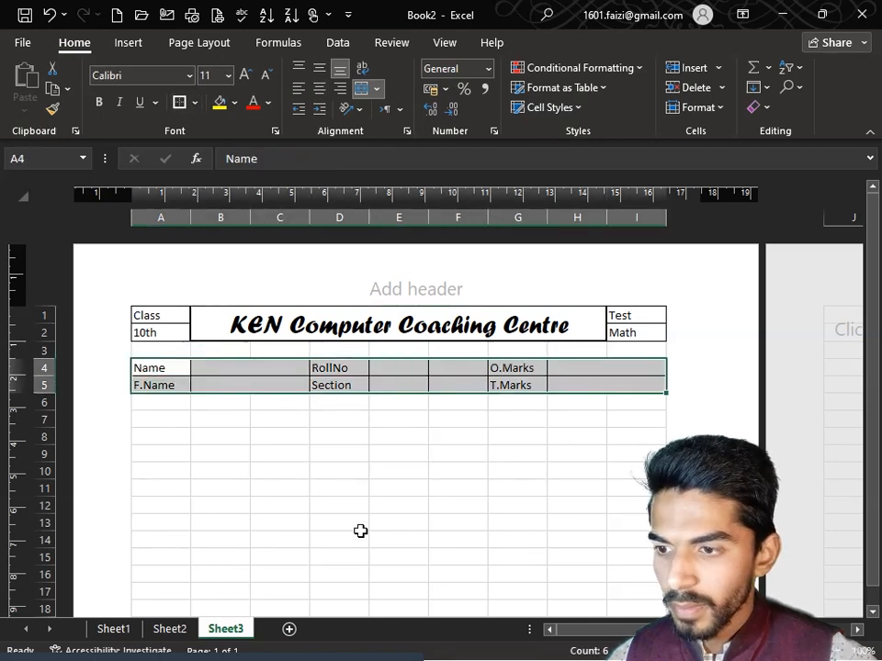
left_click(346, 493)
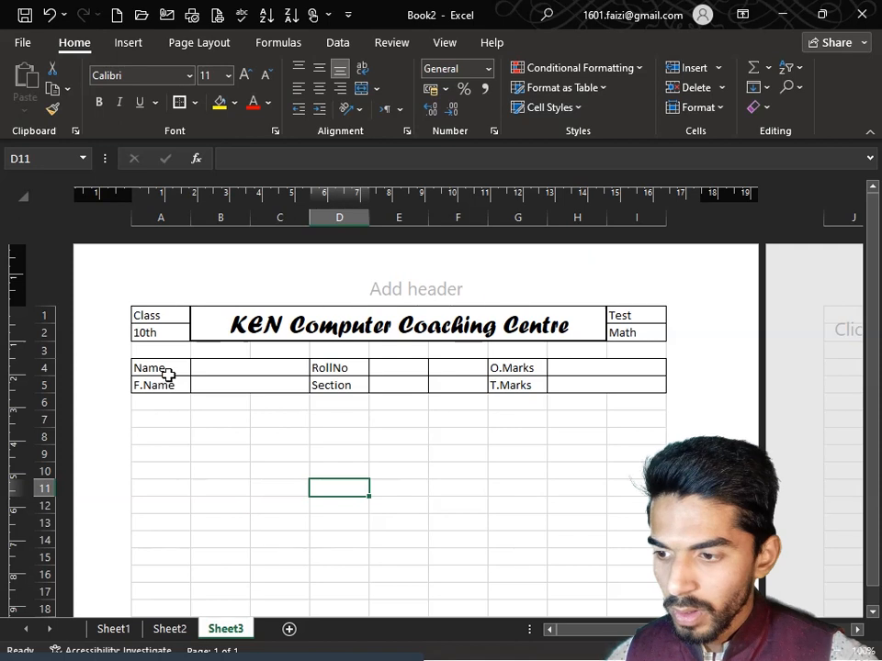
left_click_drag(167, 367, 615, 386)
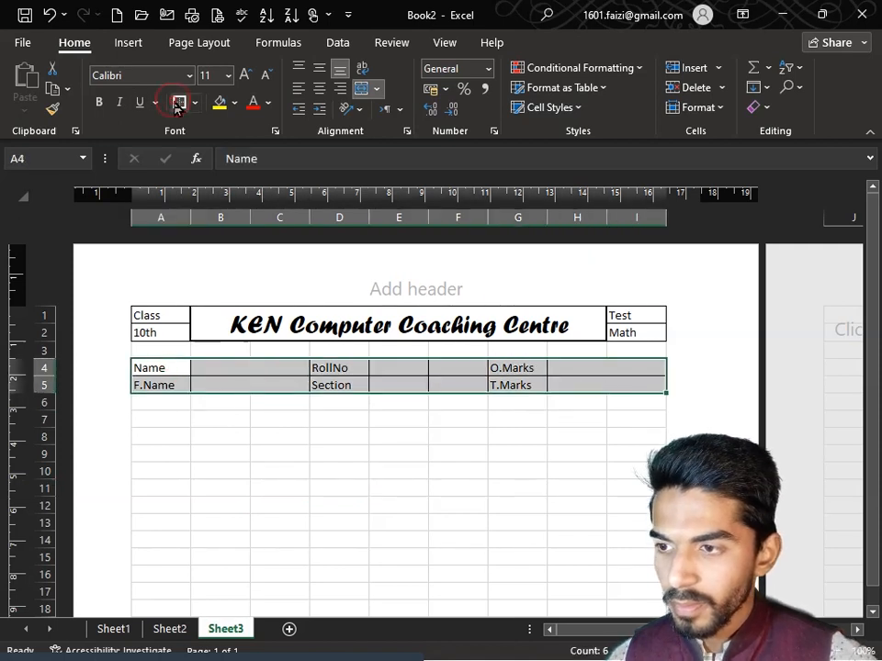
left_click(178, 102)
left_click(241, 470)
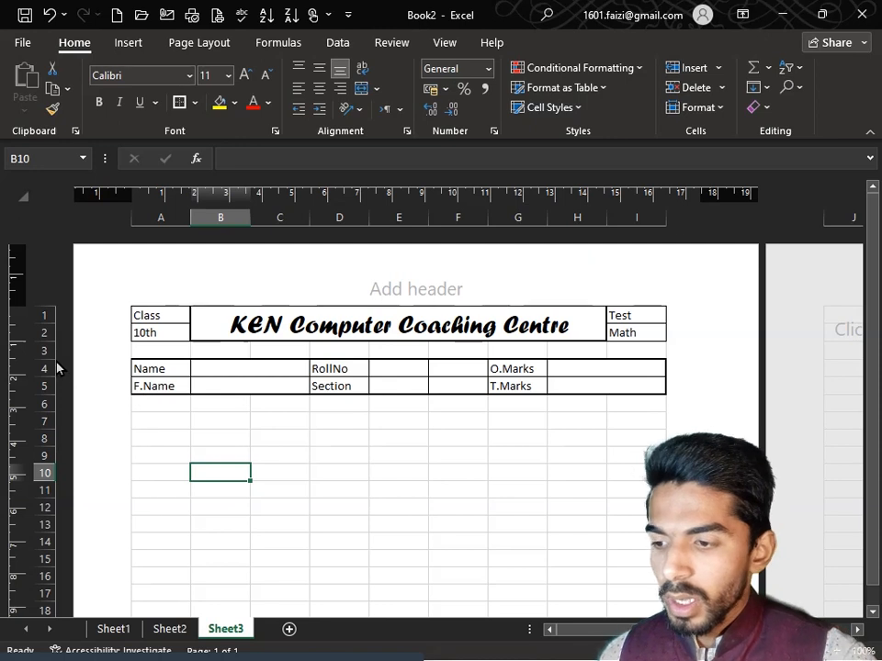
Reduce the height of the empty row 3 between the header and the student details block.
left_click_drag(44, 359, 44, 345)
left_click(439, 480)
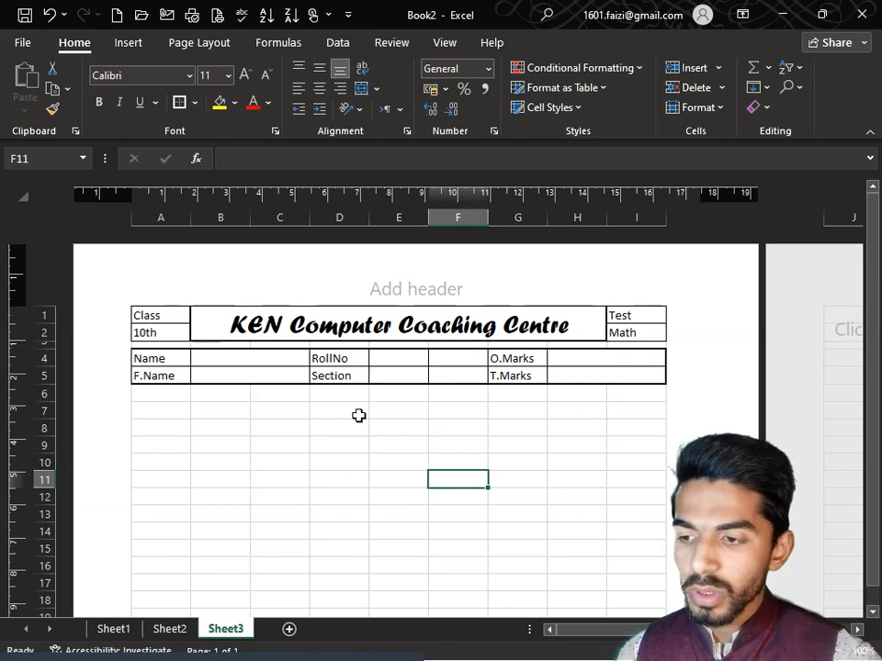
left_click(450, 446)
scroll(450, 446, "down", 3)
scroll(450, 445, "up", 3)
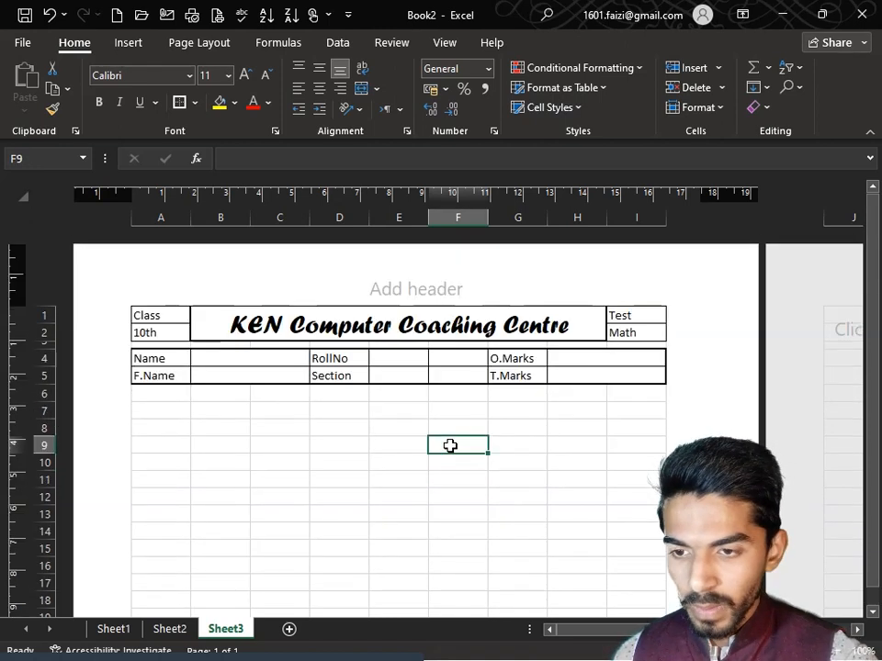
Enter "Question 2" in cell A7 and "Write any" in cell C7.
left_click(156, 413)
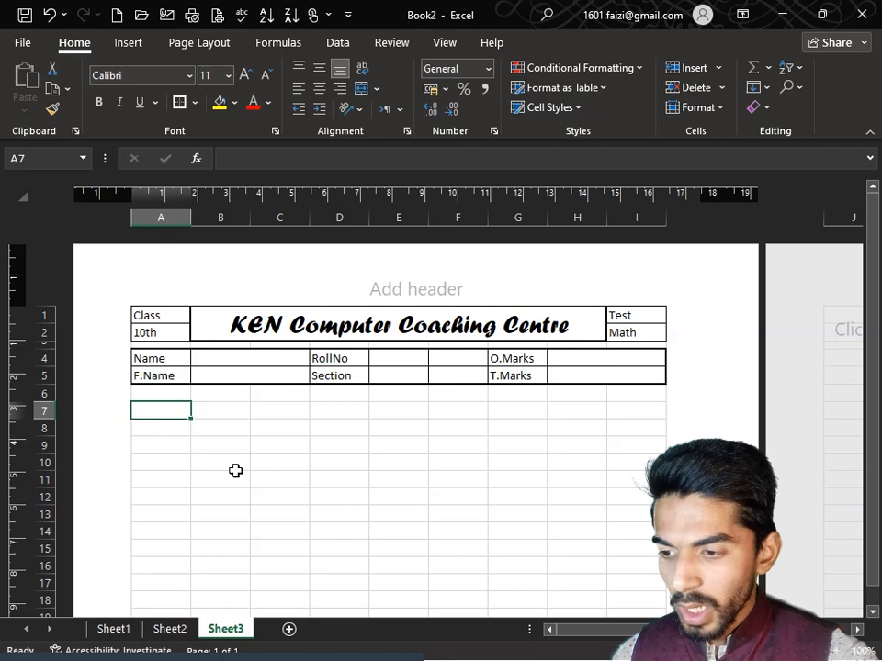
type("Question 2")
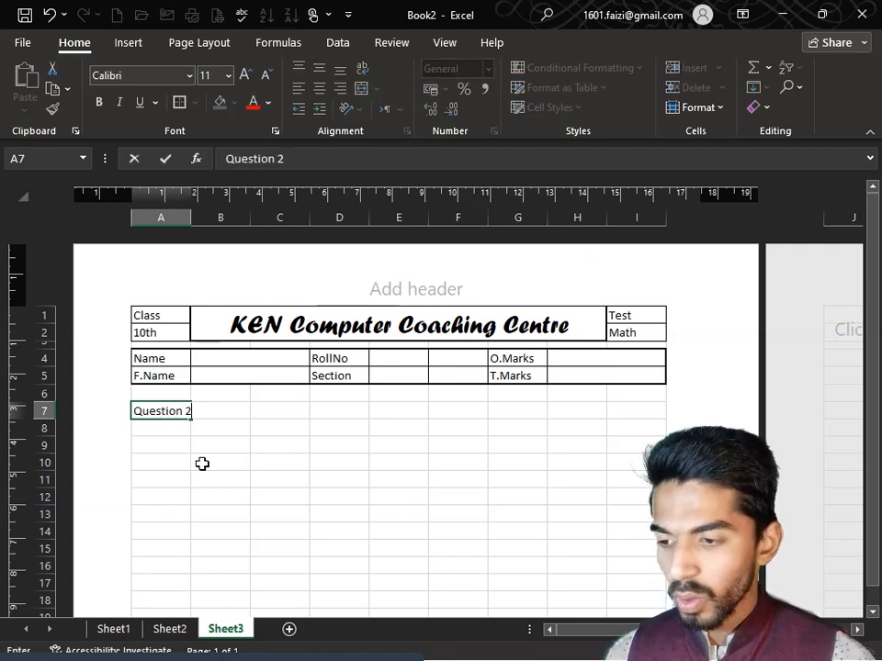
left_click(232, 454)
left_click(233, 409)
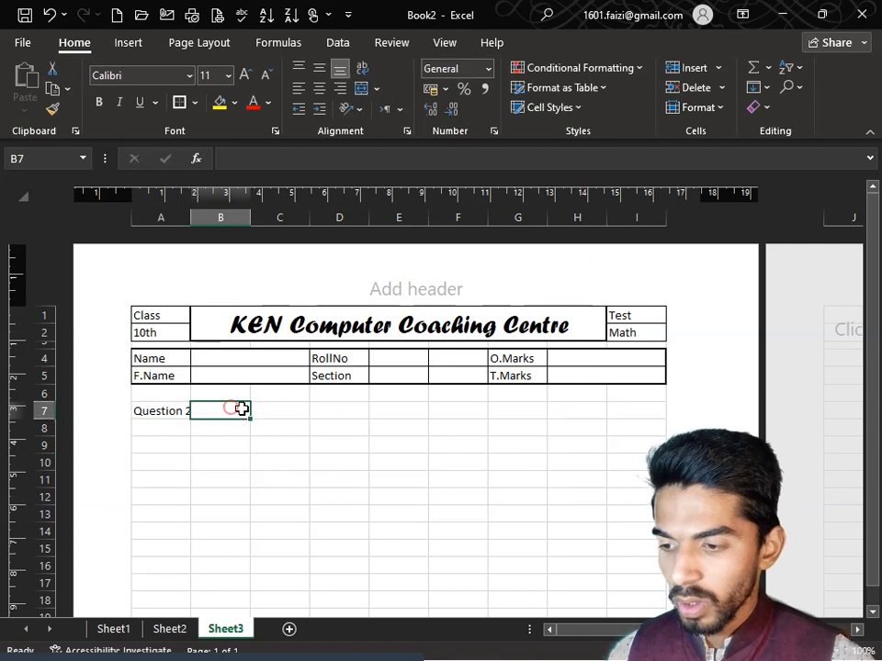
key("Tab")
type("W")
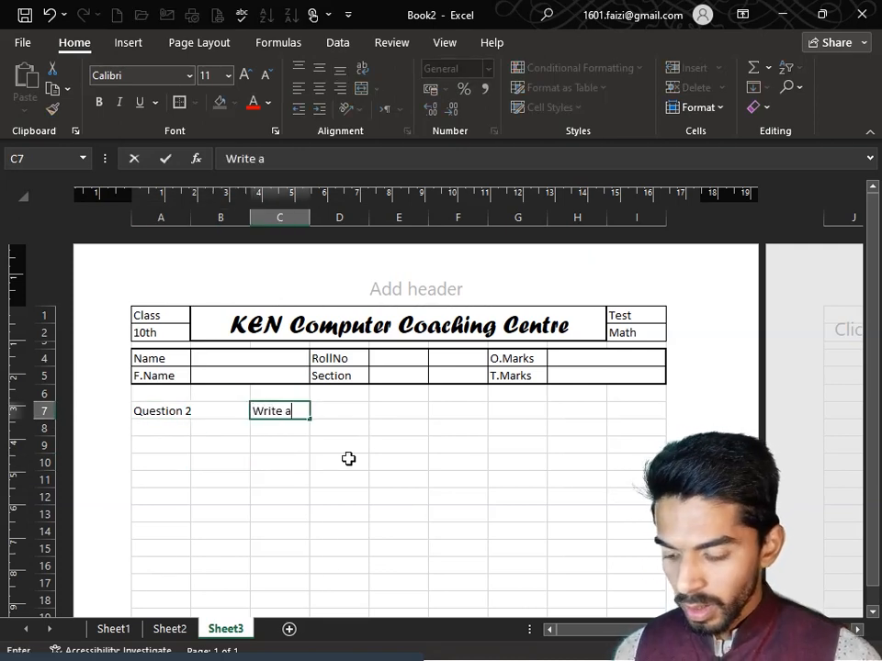
key("Tab")
key("Tab")
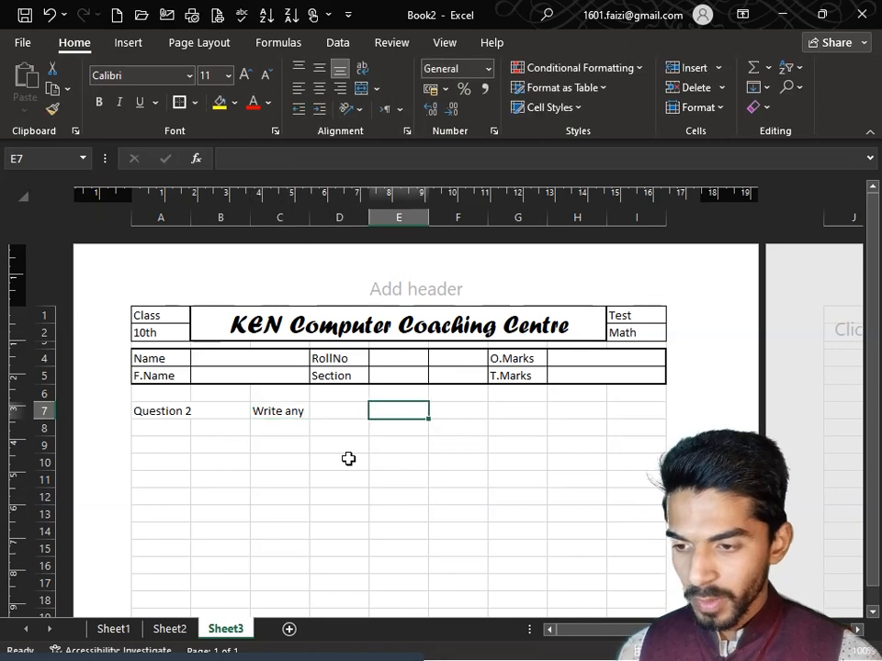
Complete the question instruction with 5 in cell D7, "from" in E7 and 10 in F7.
key("shift+Tab")
type("5")
key("Tab")
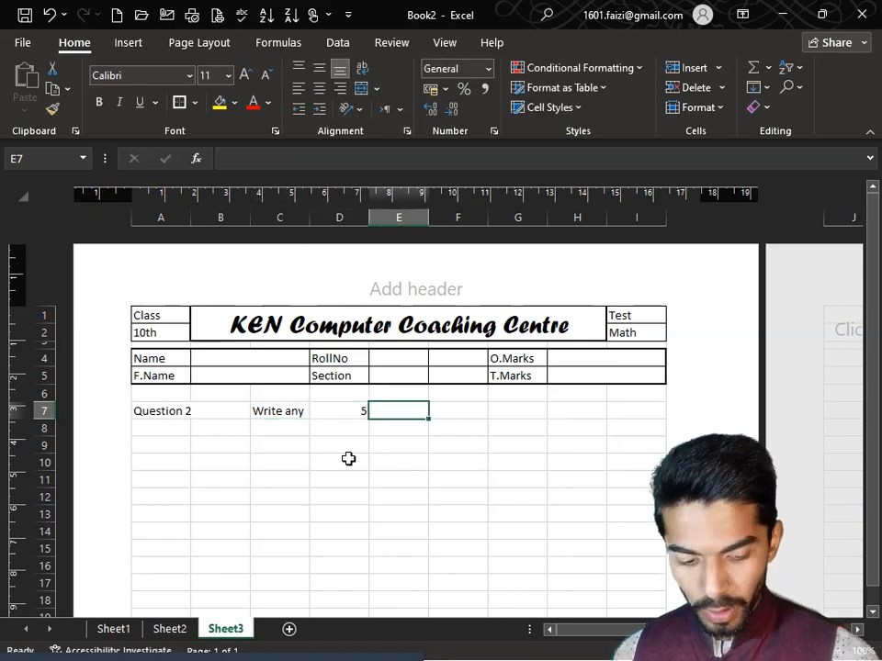
type("from")
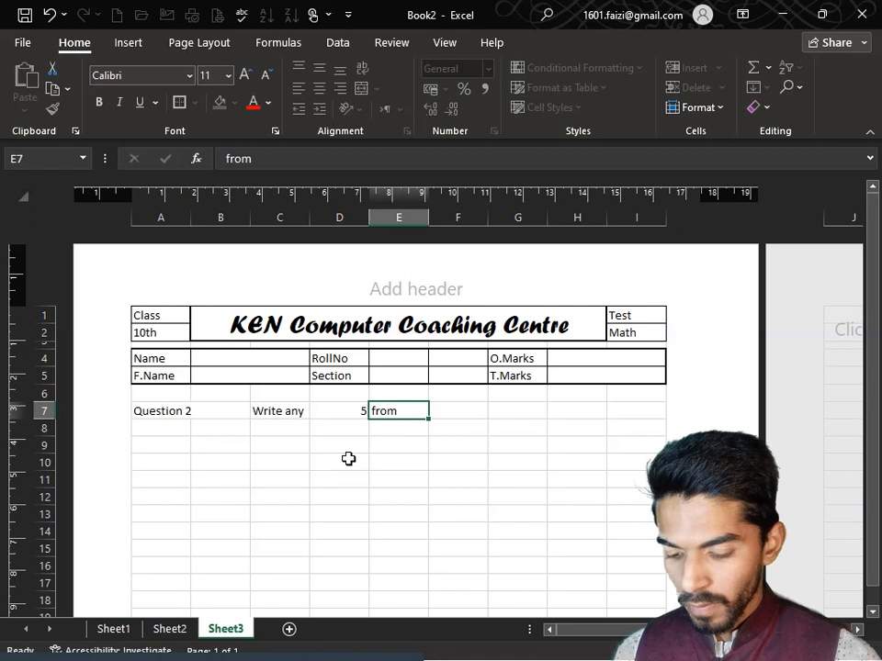
key("Tab")
type("1")
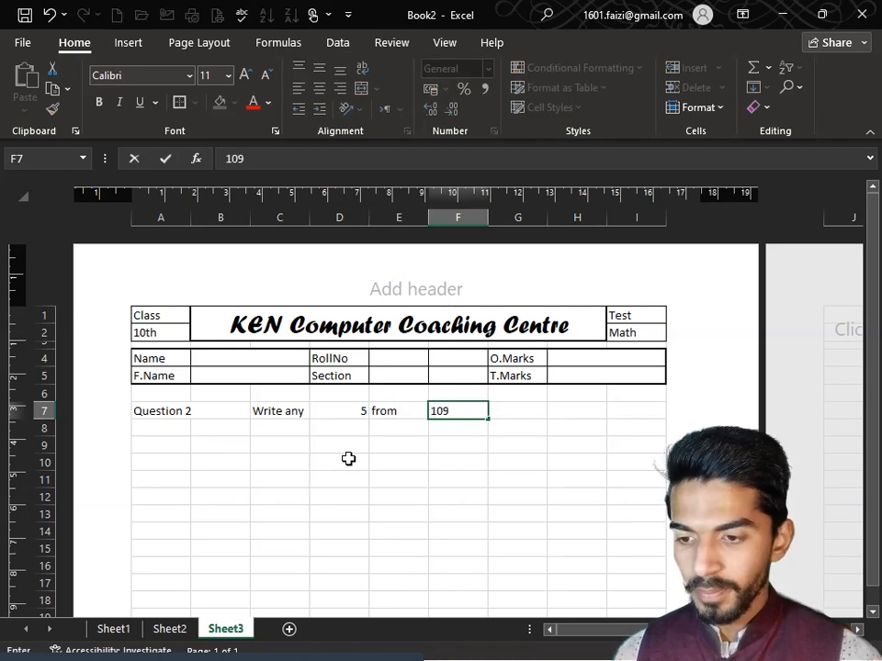
left_click(386, 460)
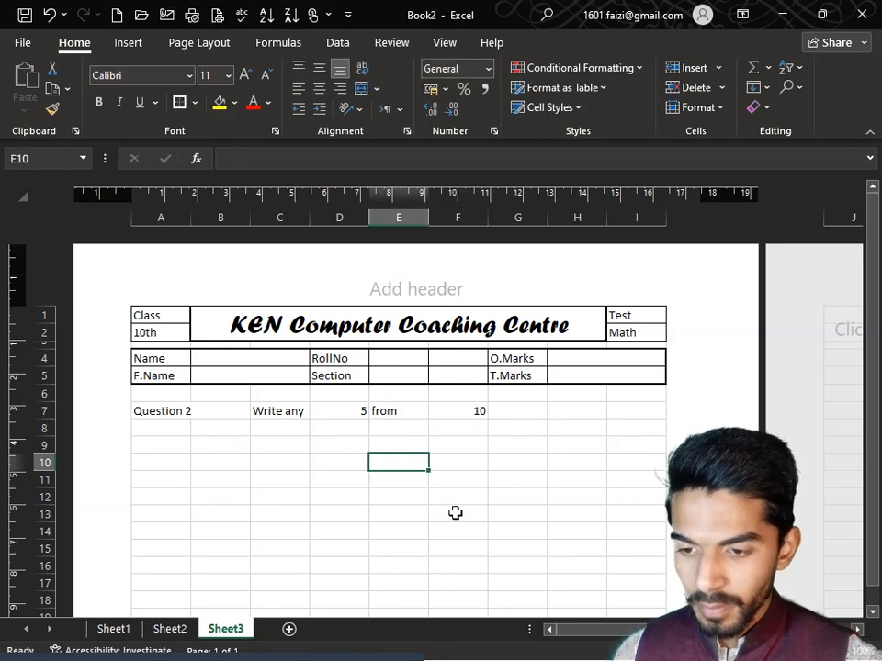
Center the contents of cells D7, E7 and F7 horizontally.
left_click(355, 411)
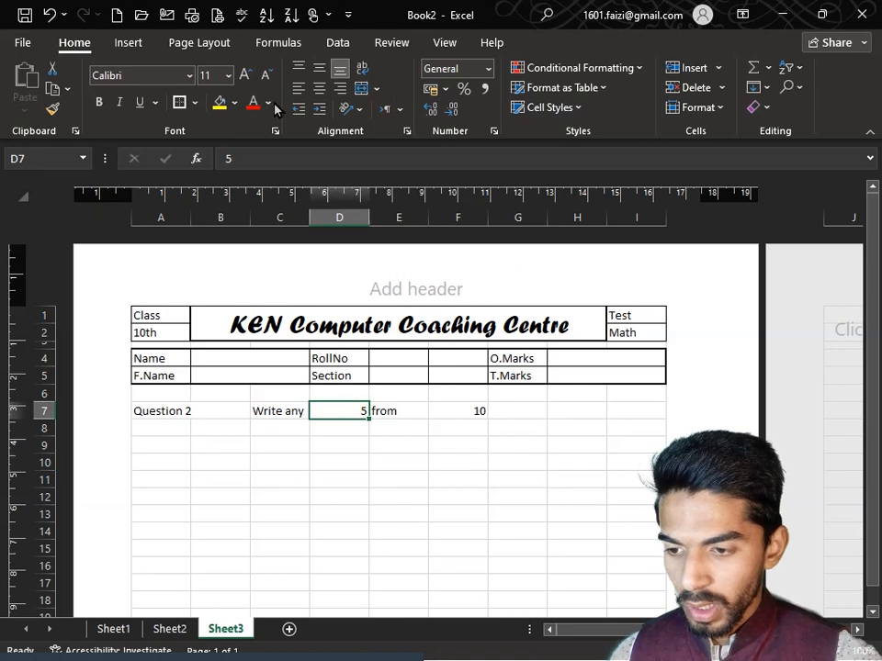
left_click(319, 88)
left_click(473, 415)
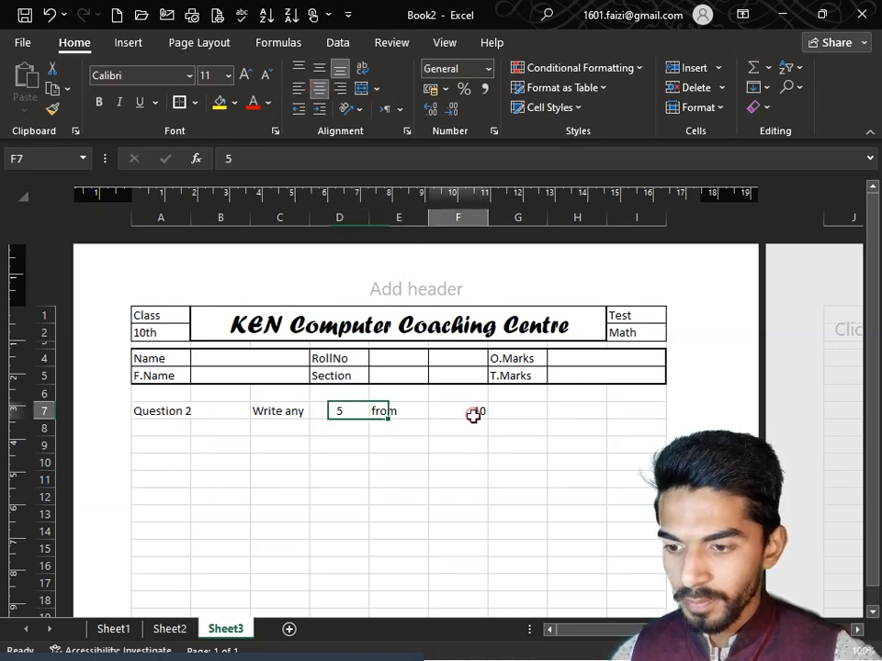
left_click(319, 88)
left_click(395, 480)
left_click(403, 415)
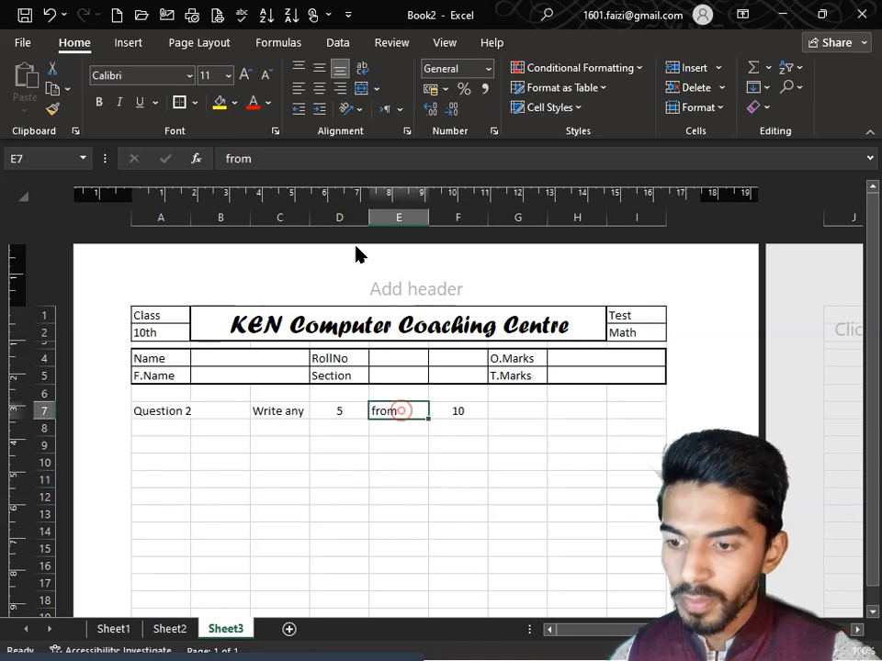
left_click(316, 92)
left_click(360, 512)
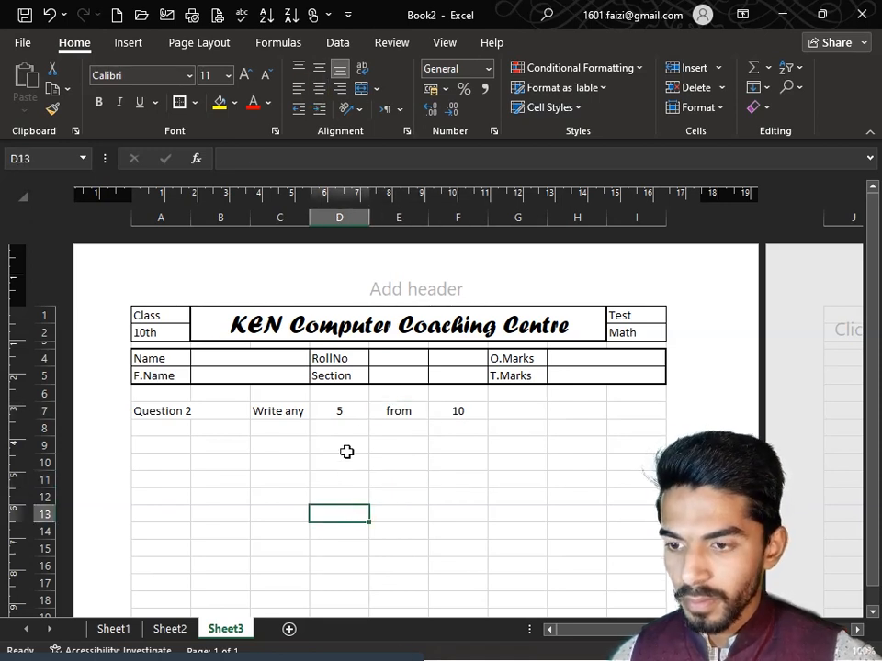
left_click(185, 450)
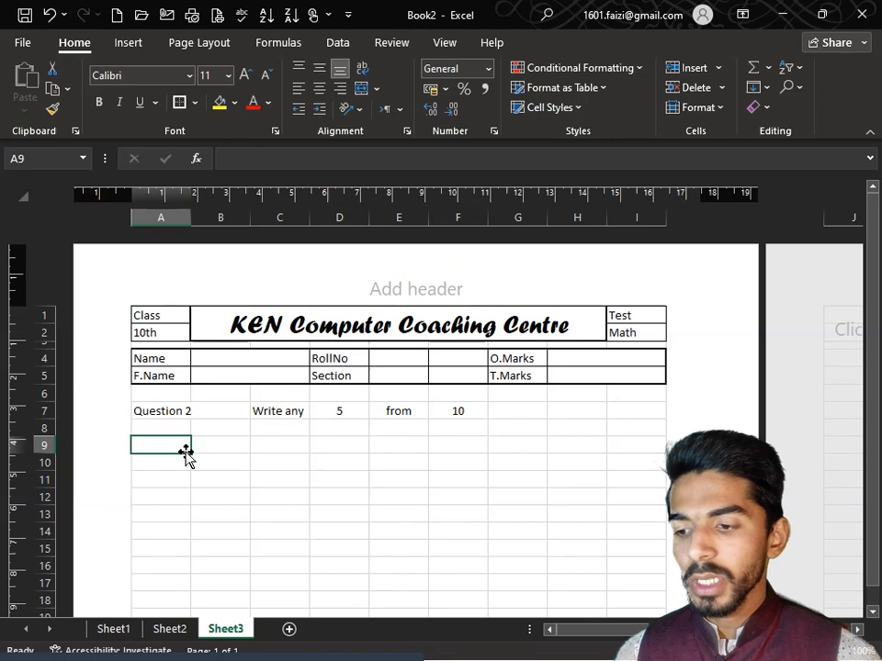
left_click_drag(174, 449, 533, 405)
scroll(534, 405, "up", 4)
left_click(450, 511)
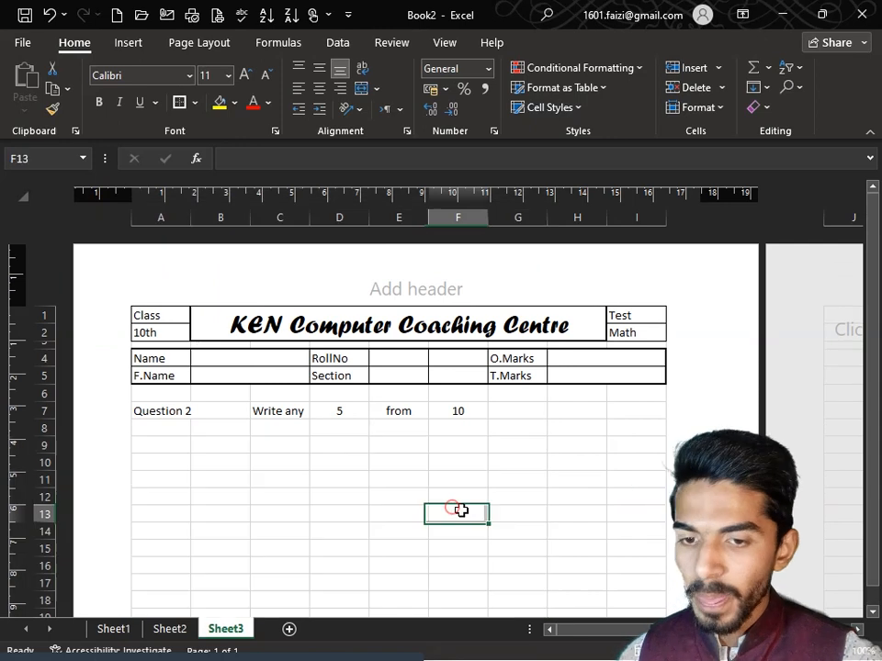
left_click(447, 407)
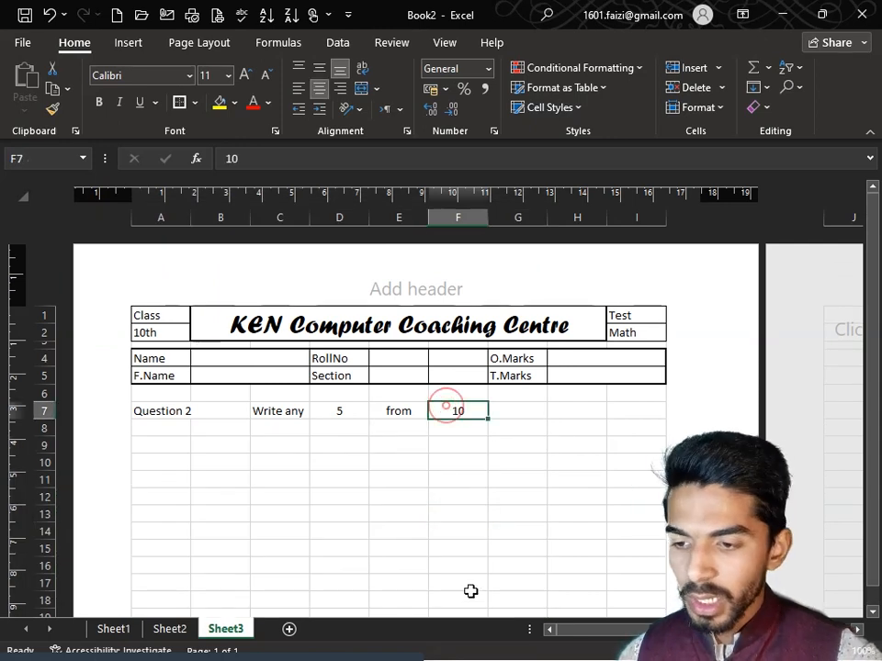
left_click_drag(160, 446, 507, 584)
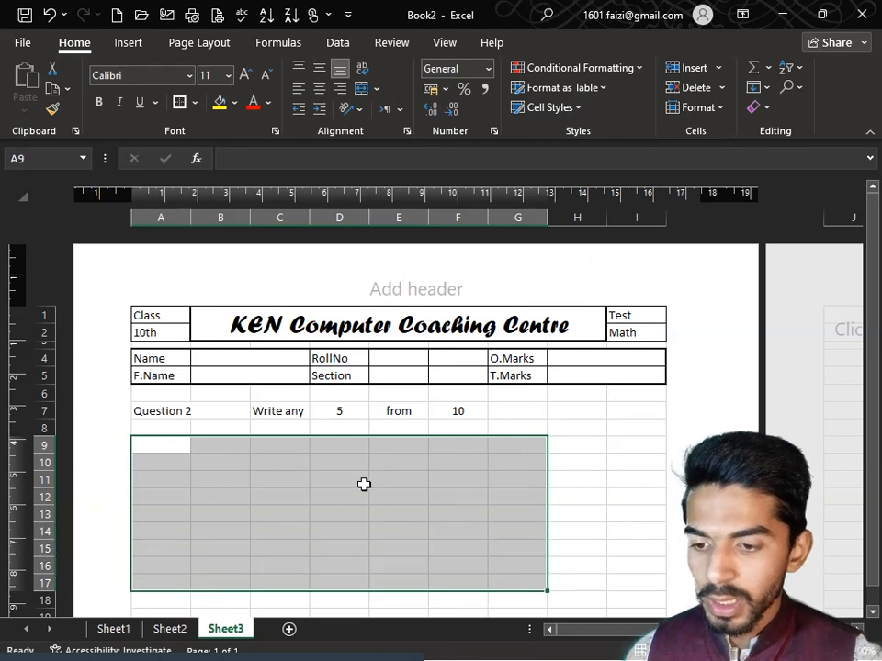
left_click(364, 483)
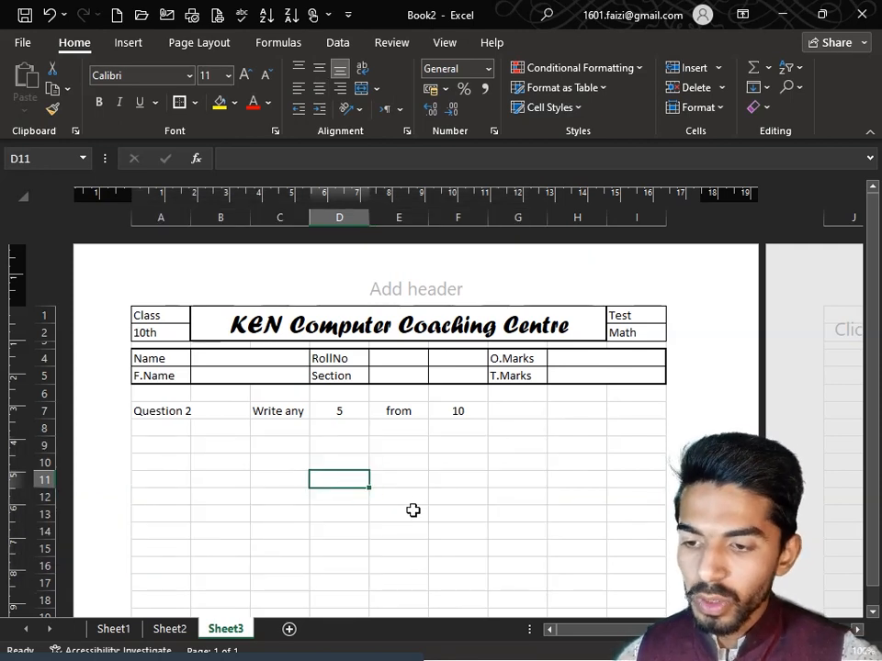
left_click(632, 333)
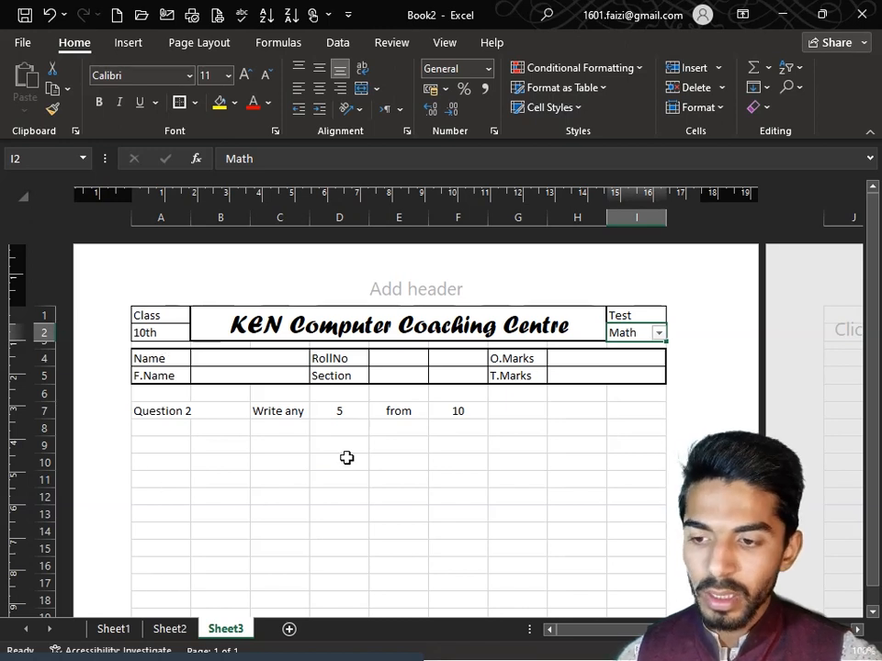
left_click_drag(151, 446, 494, 550)
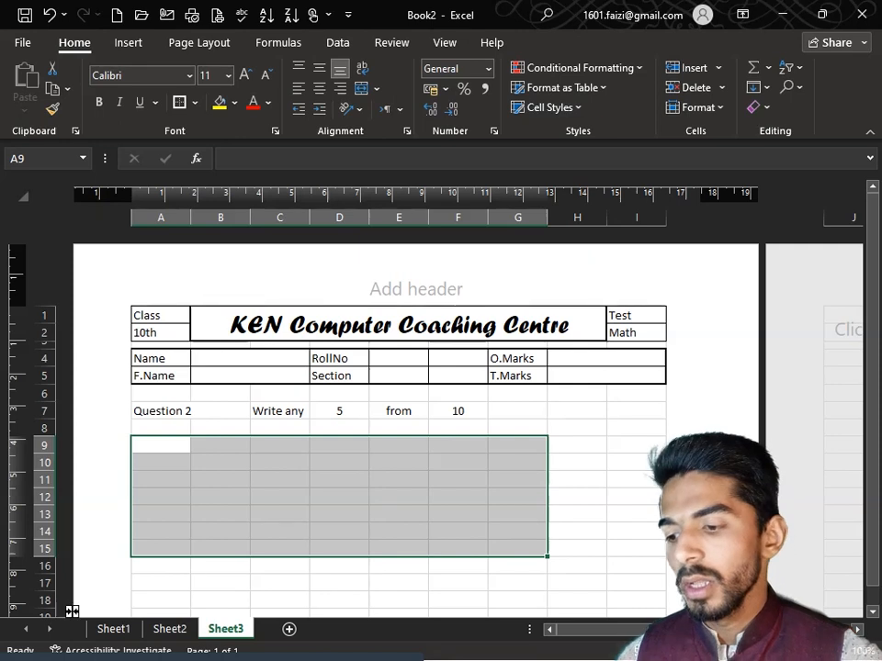
Rename Sheet1 as "Question Bank".
left_click(129, 630)
left_click(166, 376)
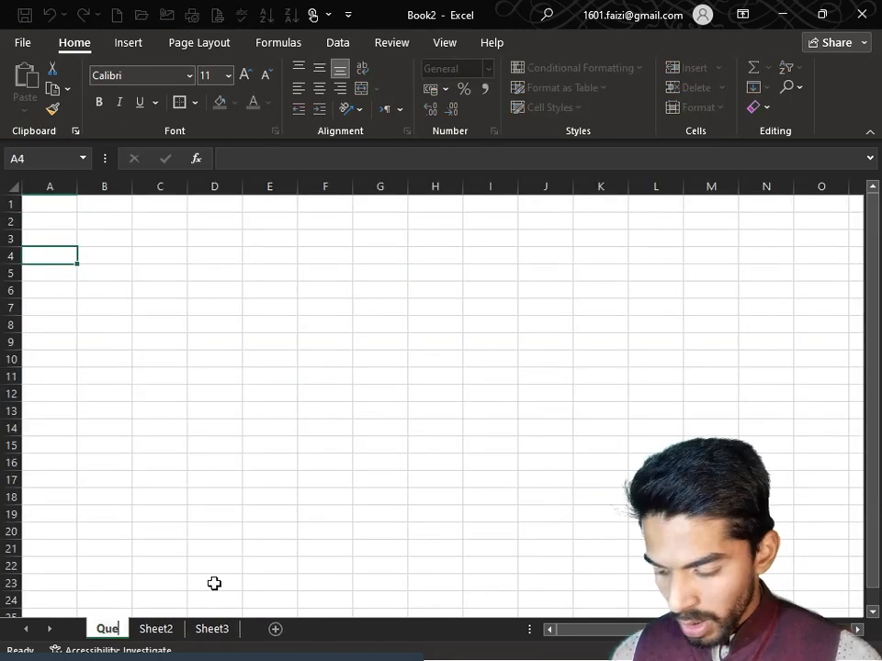
type("esti")
key("BackSpace")
key("BackSpace")
key("BackSpace")
key("BackSpace")
type("estio")
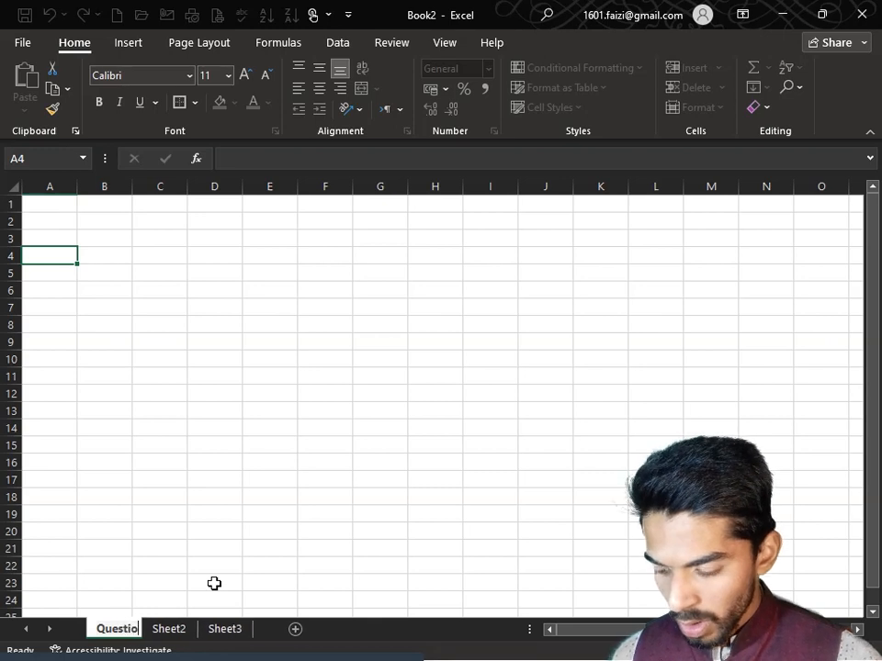
type("n Bank")
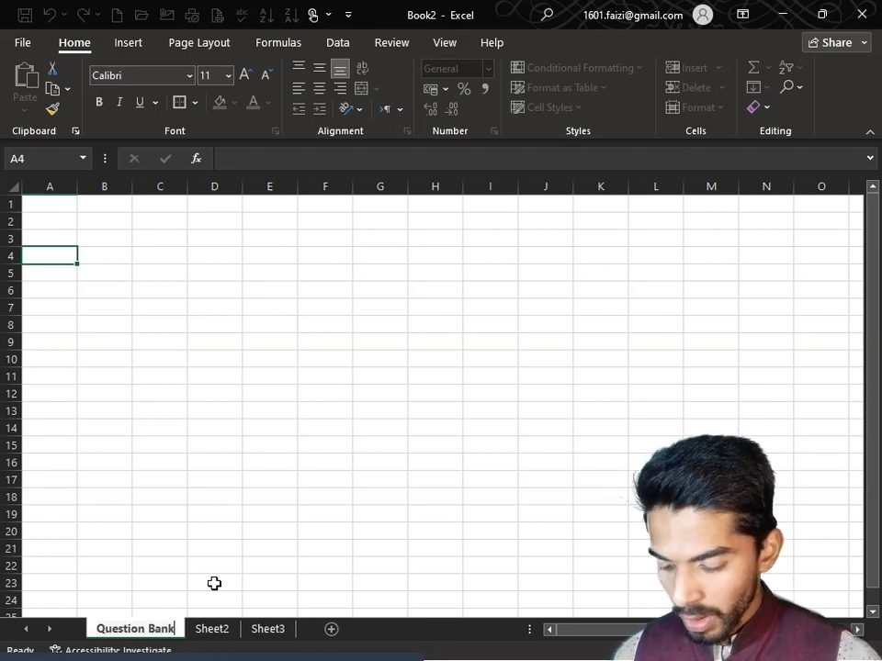
Rename Sheet2 as "Question Selector".
left_click(216, 634)
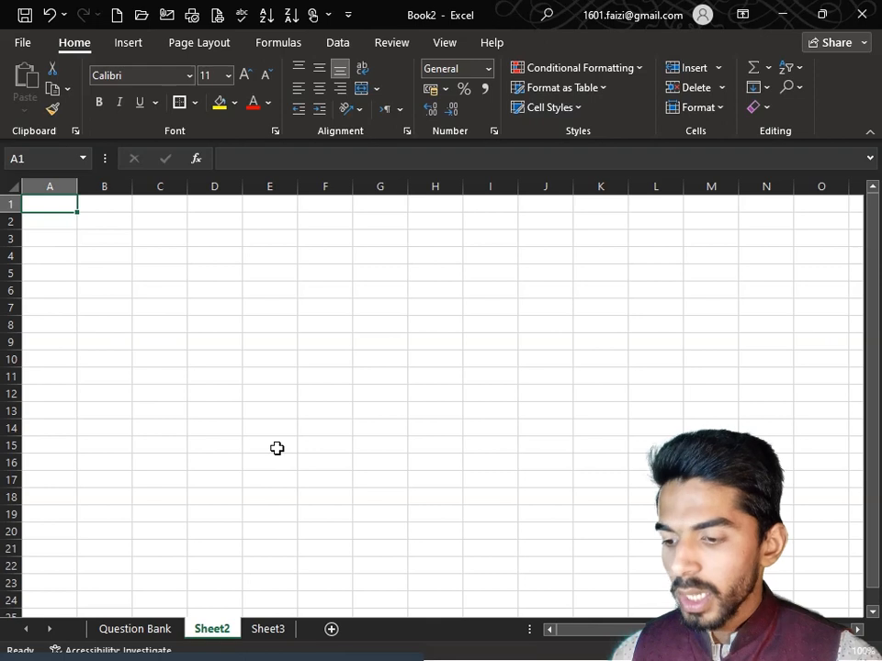
right_click(212, 632)
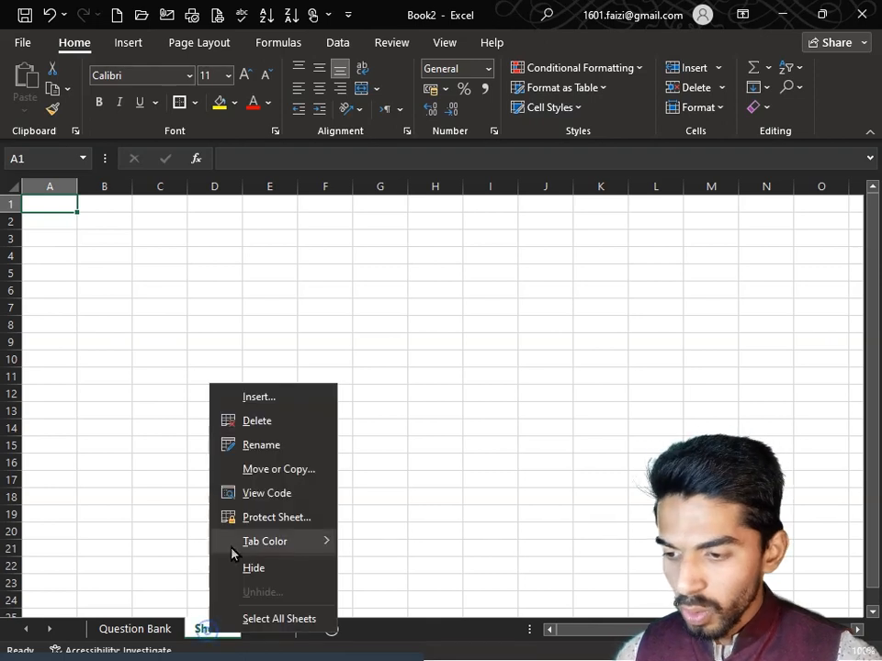
left_click(310, 446)
type("Que")
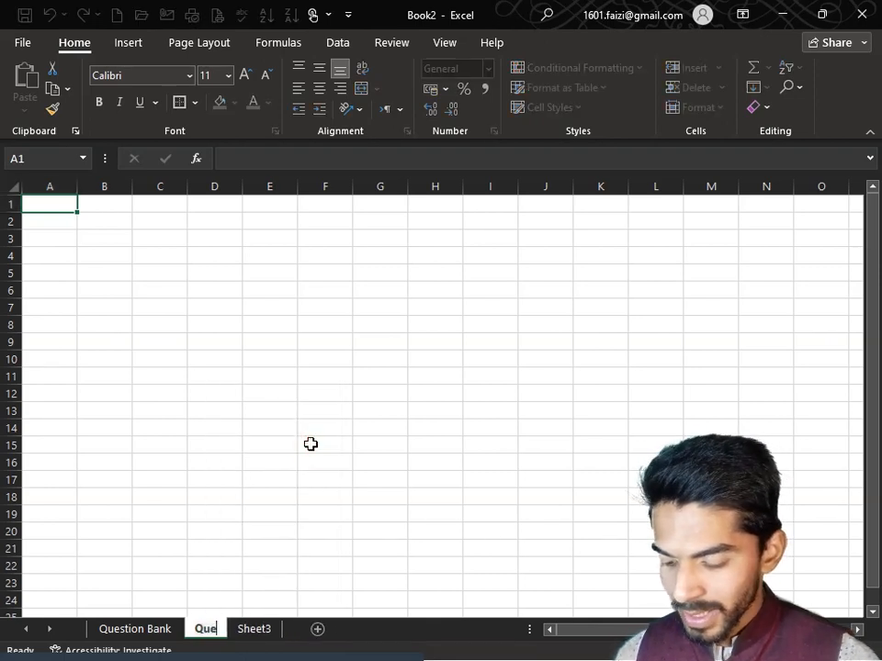
type("stion Sel")
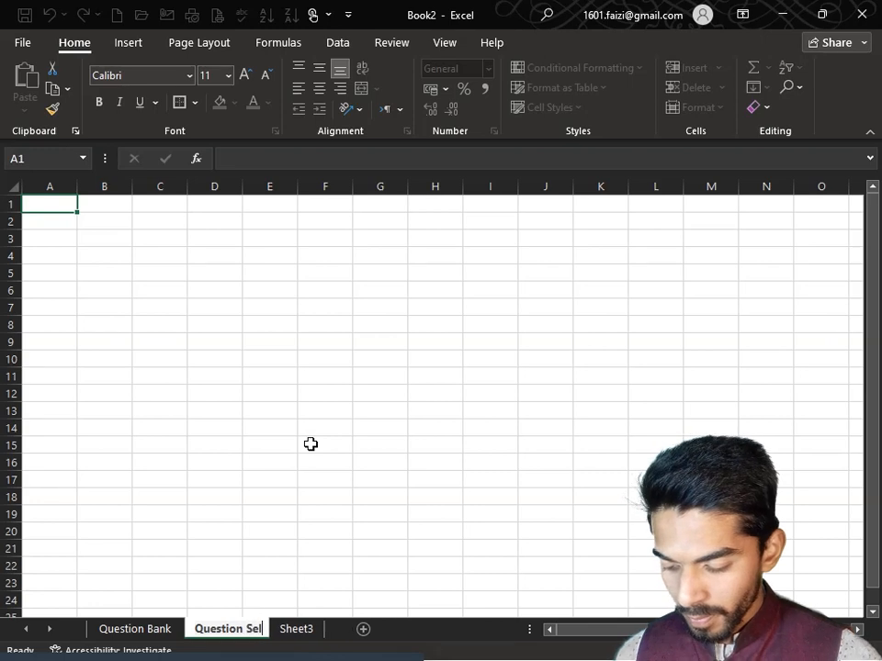
type("ector")
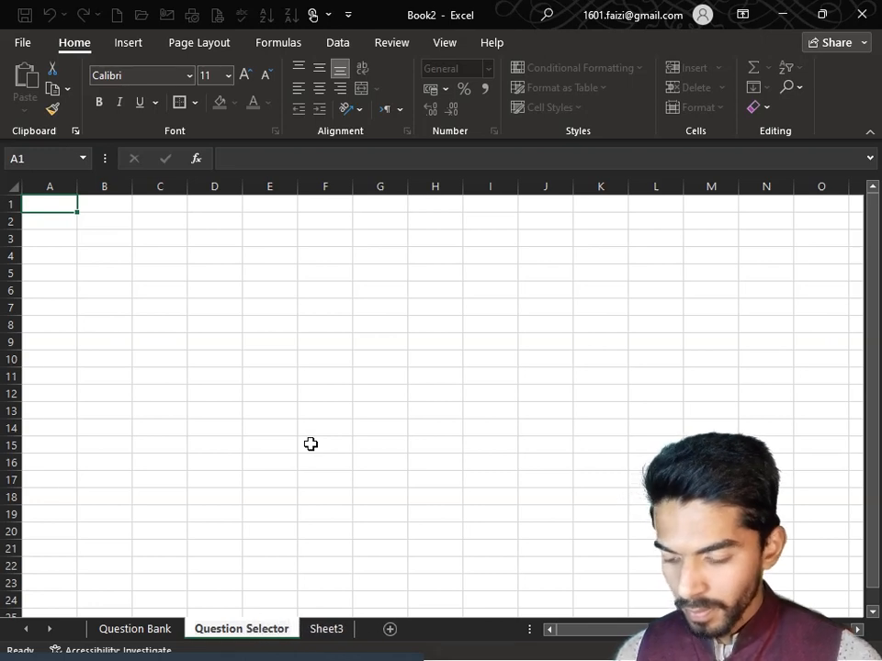
key("Return")
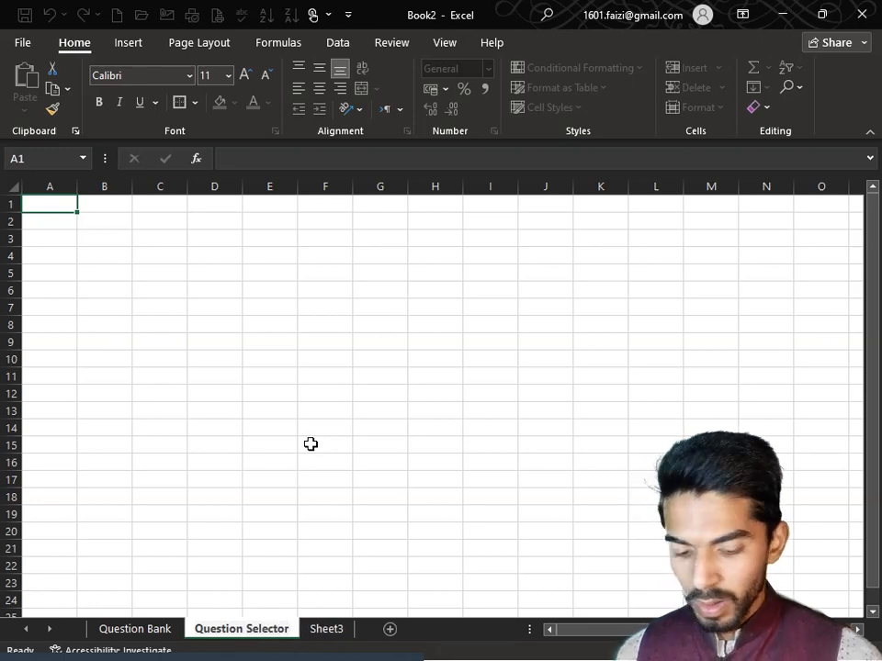
Rename Sheet3, which holds the test sheet layout, as "Question paper".
left_click(324, 636)
double_click(325, 630)
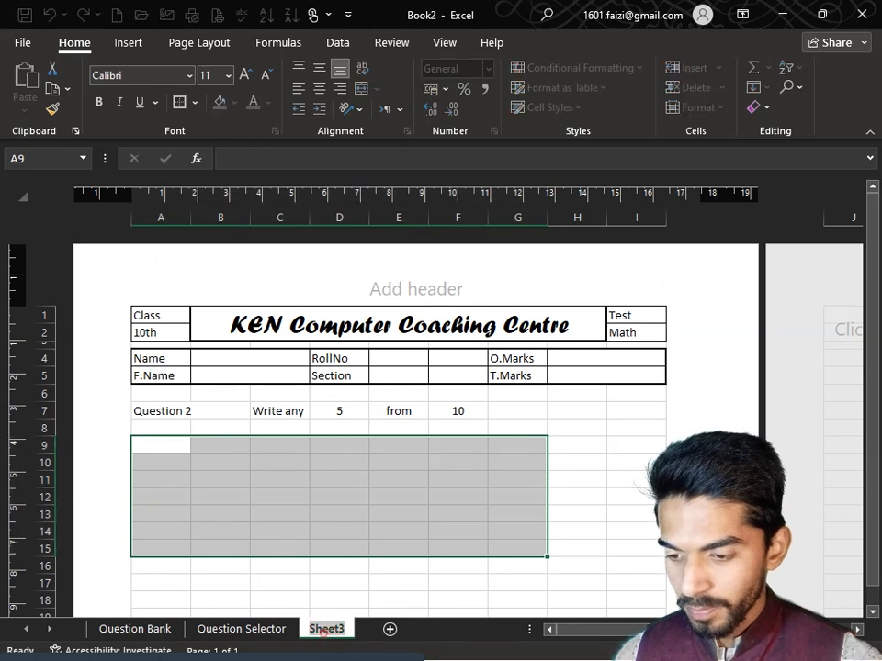
type("Qu")
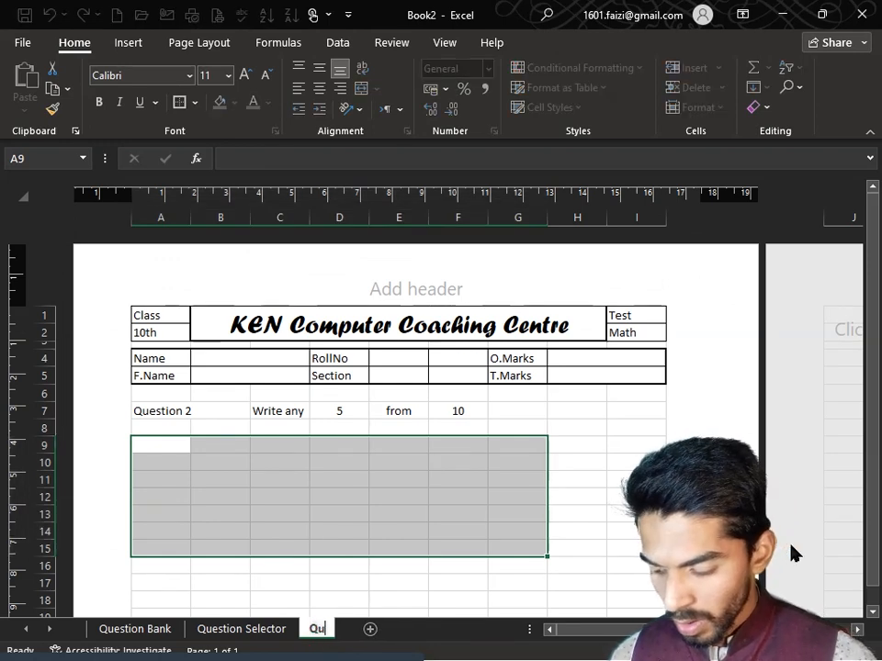
type("estion paper")
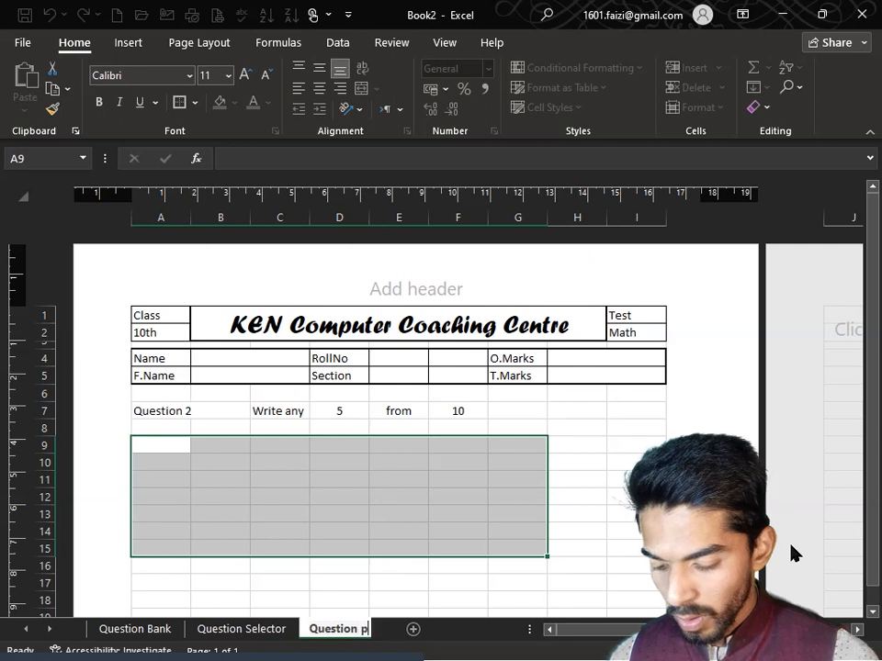
key("Return")
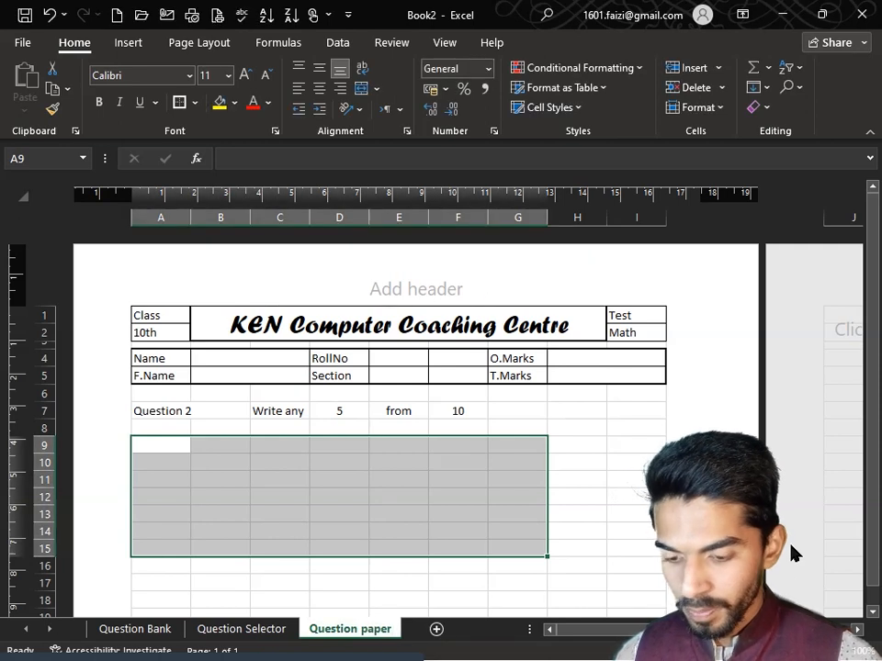
Go to the Question Bank sheet and select cell A2.
left_click(241, 628)
left_click(135, 628)
key("Up")
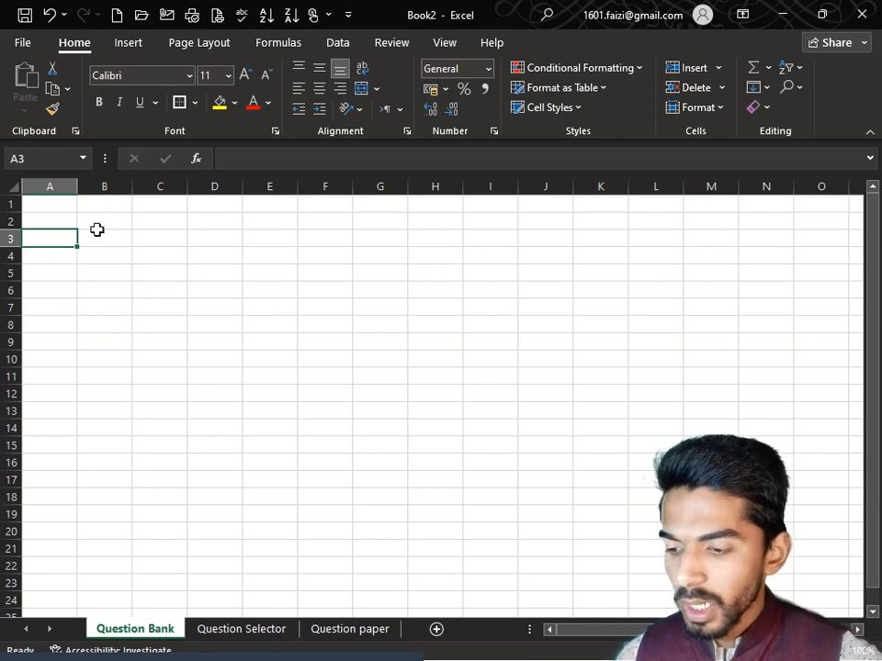
mouse_move(55, 222)
left_mouse_down()
mouse_move(421, 286)
mouse_move(341, 250)
mouse_move(90, 246)
mouse_move(50, 222)
left_mouse_up()
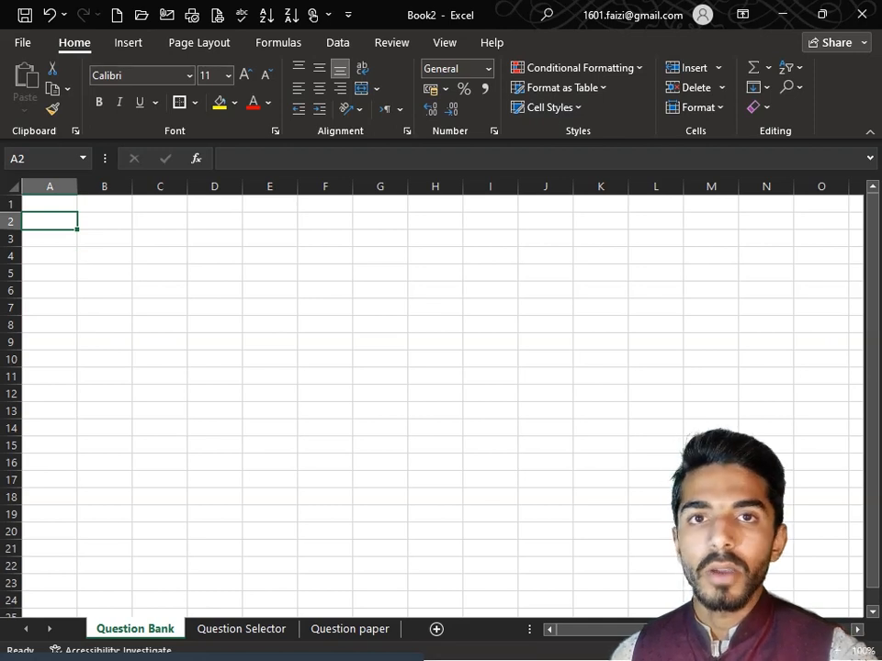
Examine the class choices in cell A2 and the test subject choices in cell I2 of the Question paper sheet.
left_click(325, 632)
left_click(179, 335)
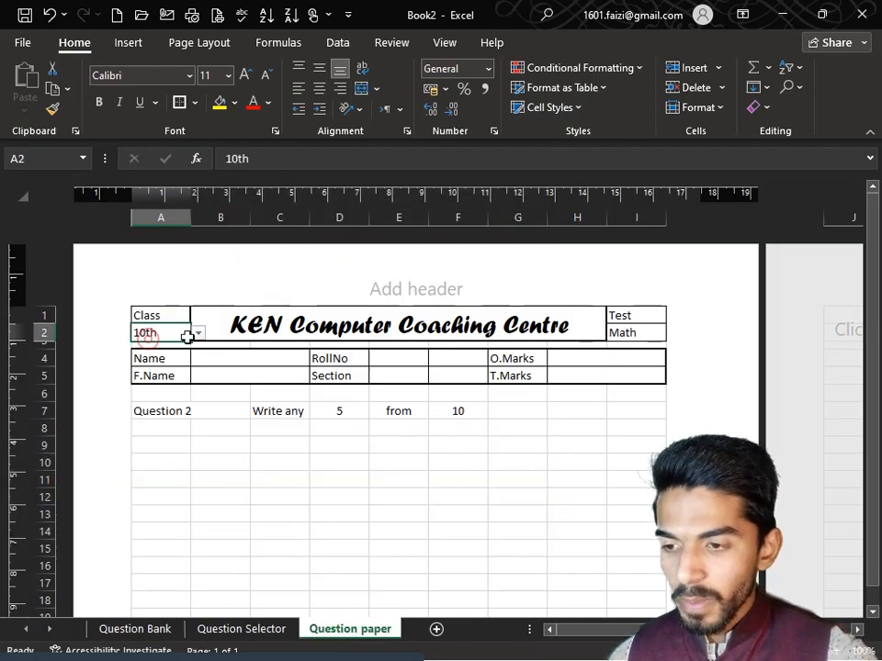
left_click(197, 333)
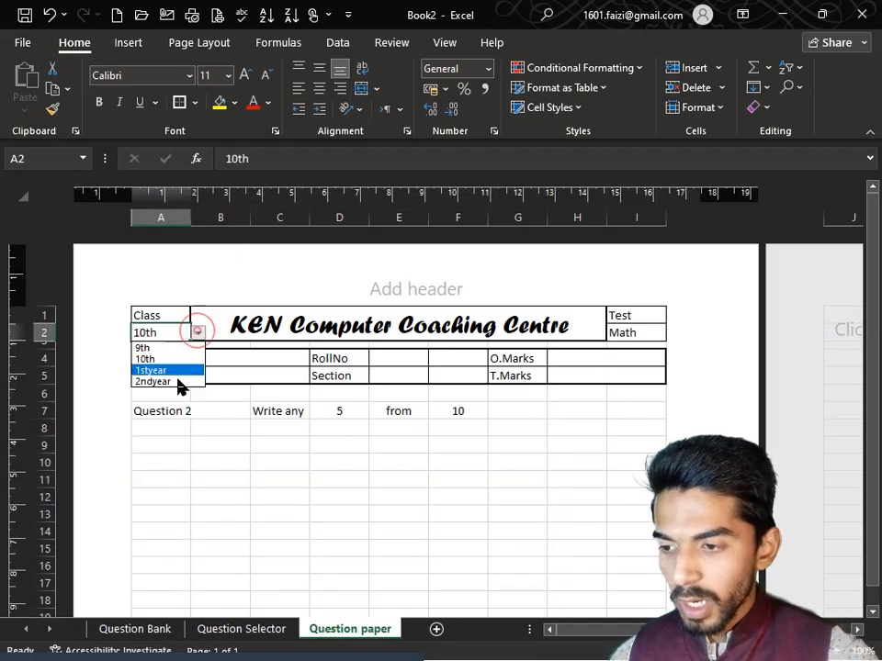
left_click(641, 330)
left_click(639, 331)
left_click(658, 330)
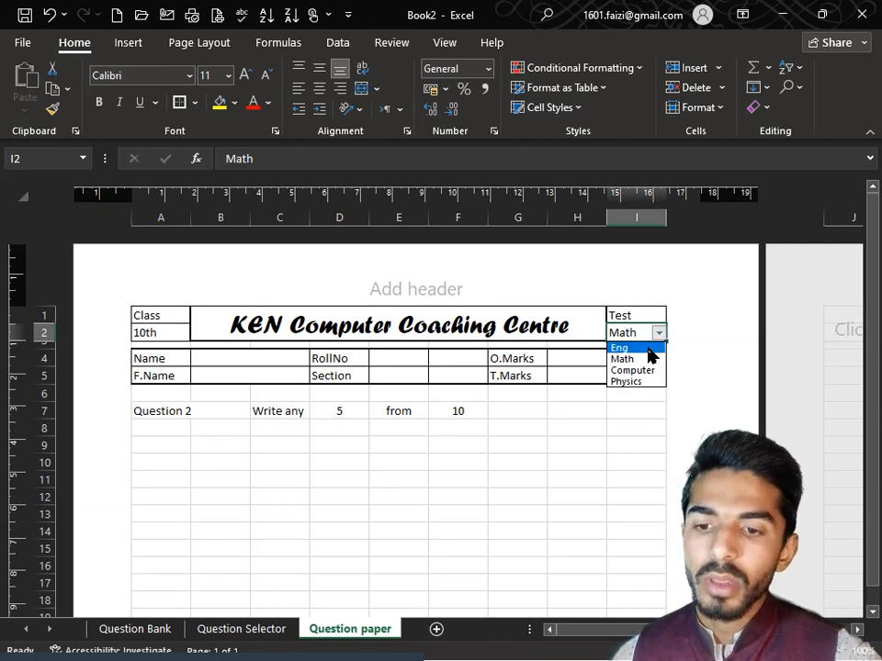
left_click(172, 326)
left_click(169, 332)
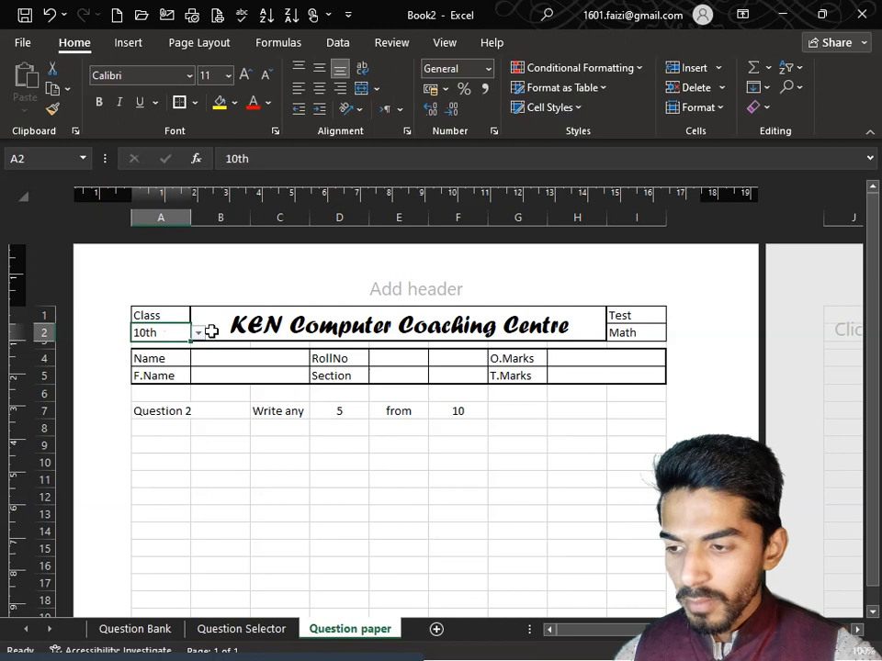
left_click(210, 331)
left_click(622, 334)
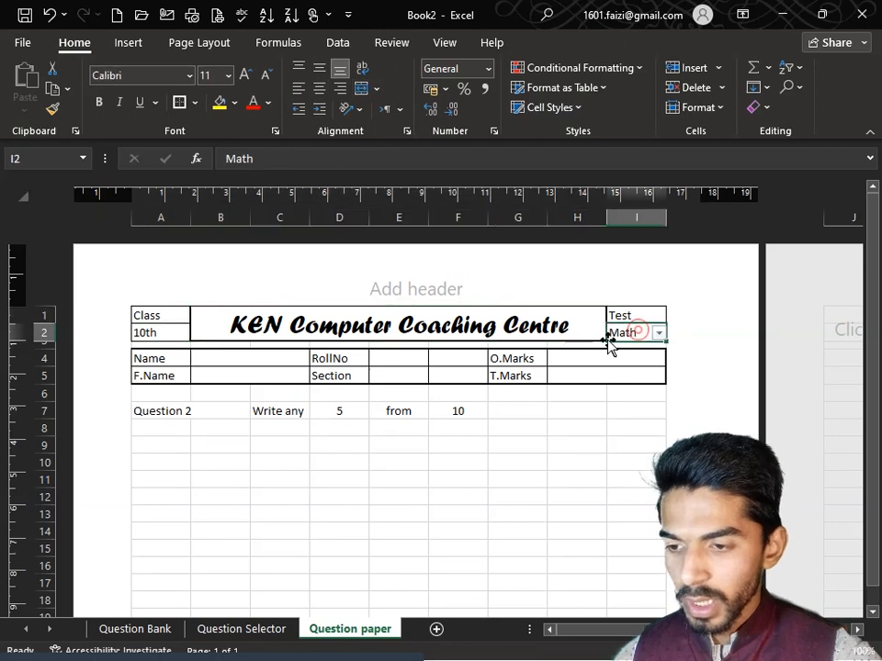
left_click(175, 331)
left_click(198, 333)
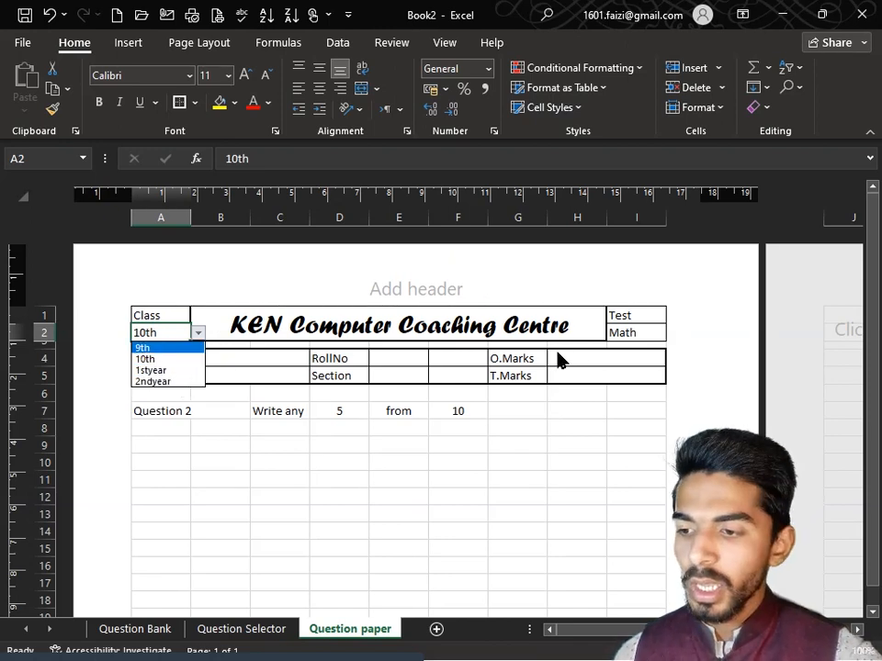
left_click(646, 332)
left_click(650, 333)
left_click(659, 332)
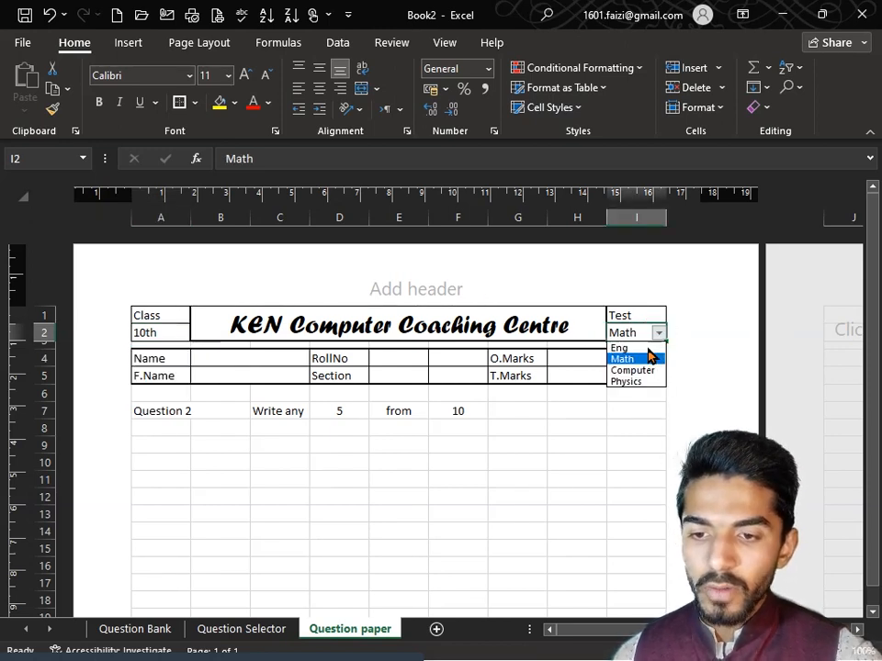
left_click(395, 480)
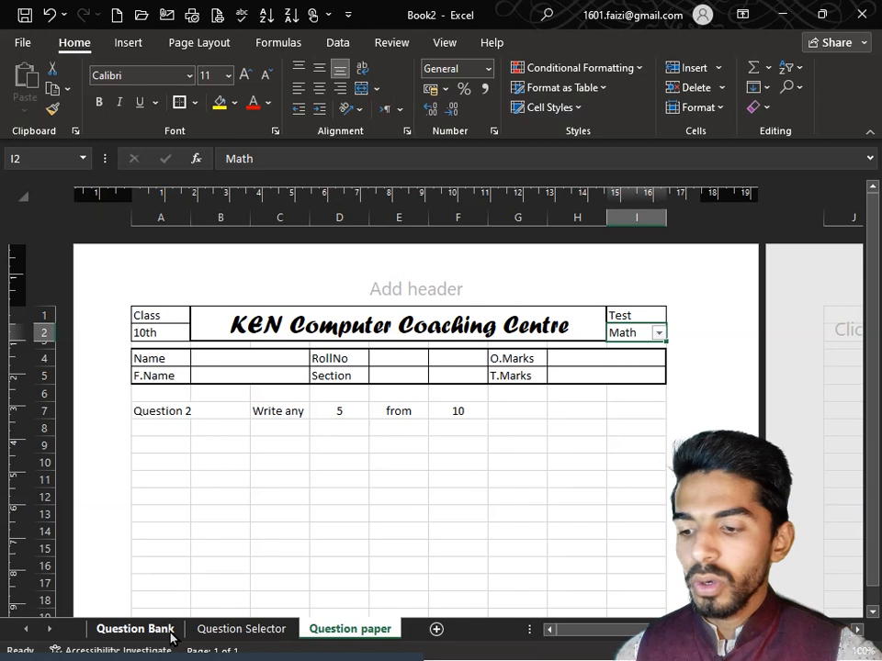
Format range A2:P150 of the Question Bank sheet as a table in a blue medium style, without marking existing headers.
left_click(135, 628)
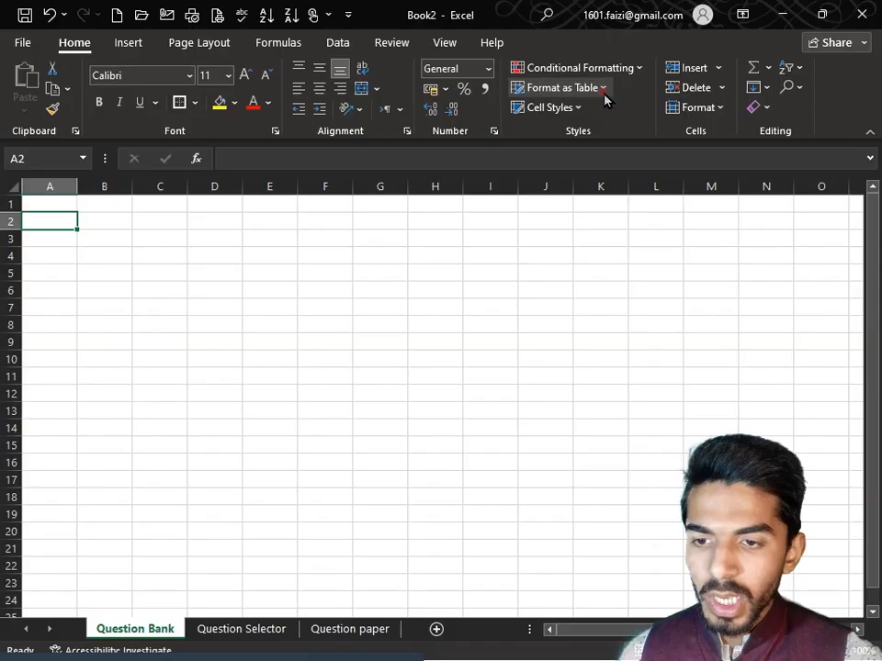
left_click(599, 94)
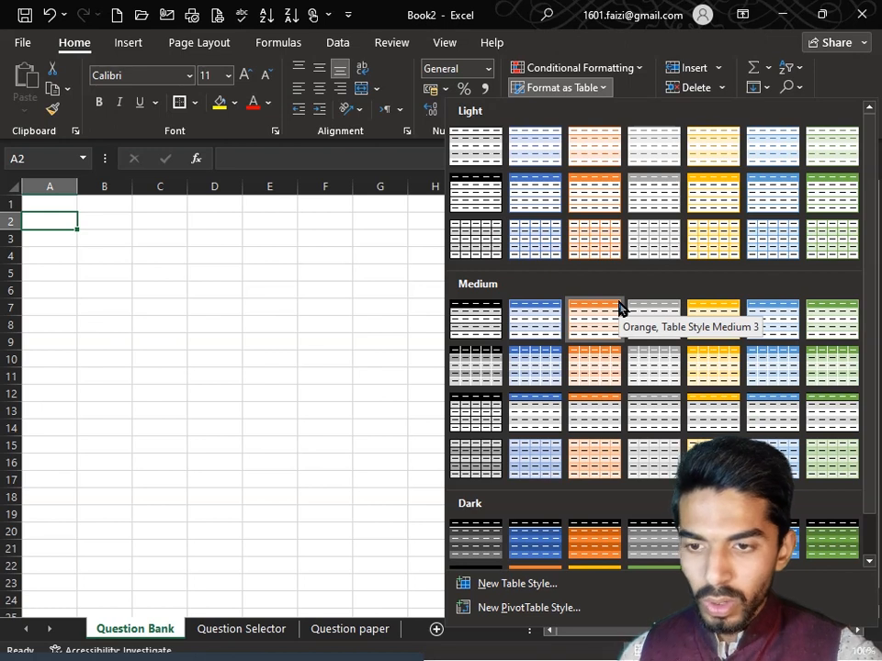
left_click(543, 381)
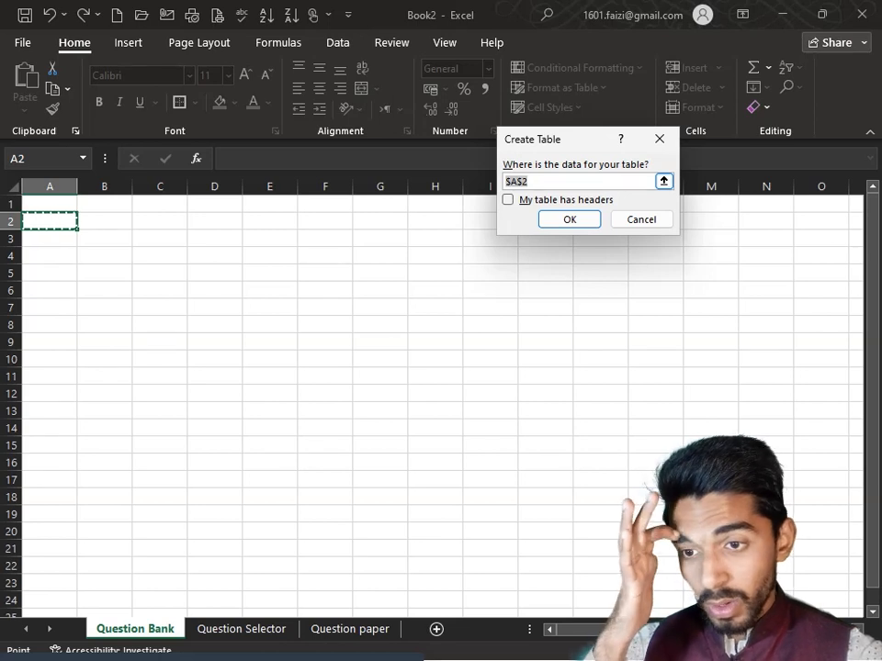
left_click_drag(55, 221, 493, 228)
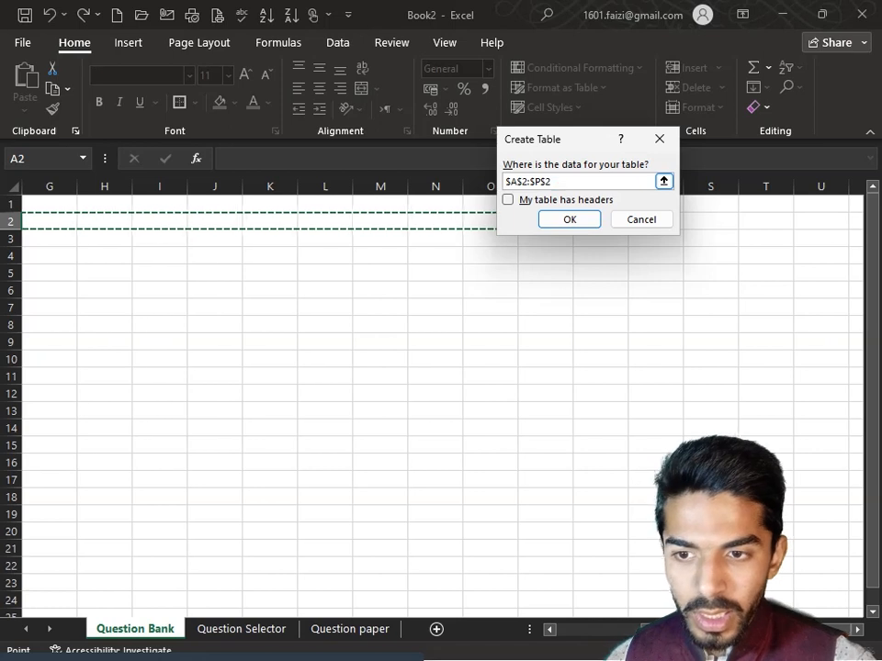
key("BackSpace")
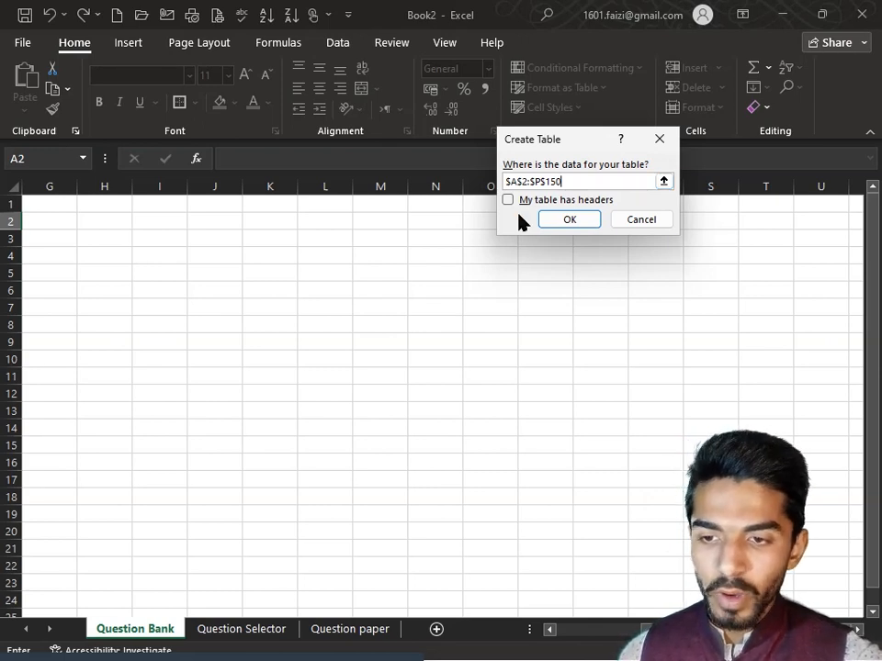
left_click(558, 222)
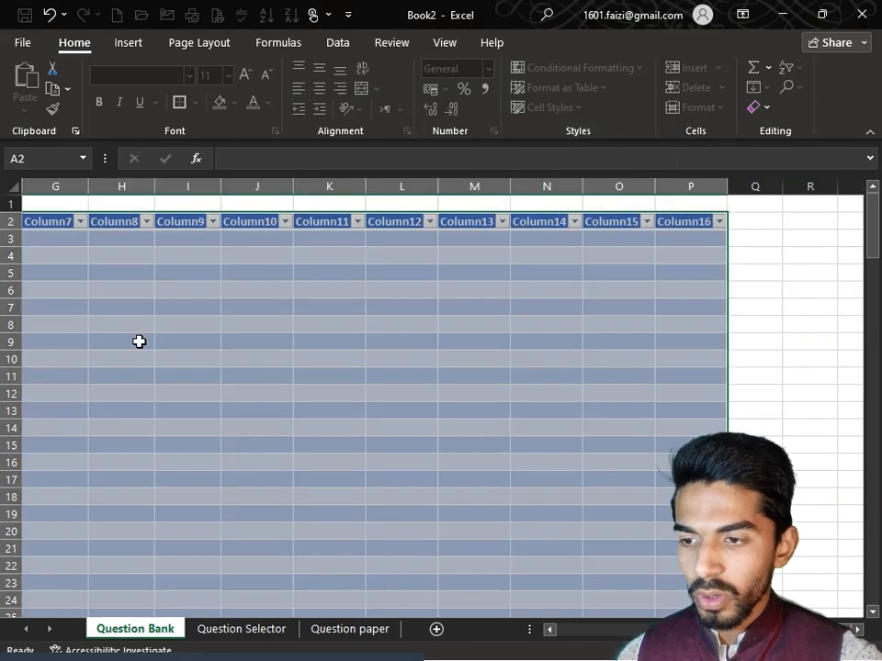
Examine the extent of the new Question Bank table, from its header row to its last row and last column.
left_click(139, 338)
left_click(295, 251)
key("Home")
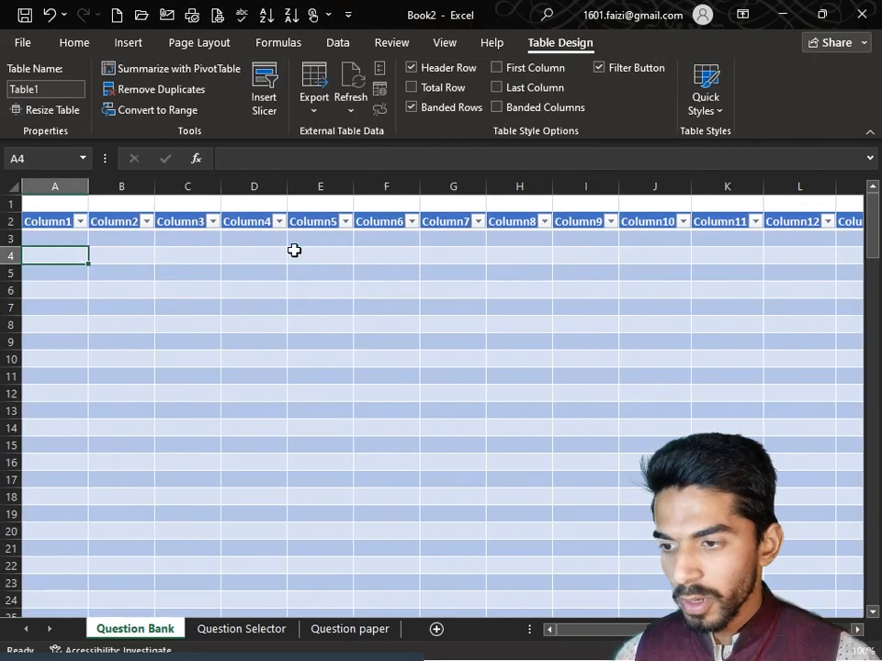
key("ctrl+Down")
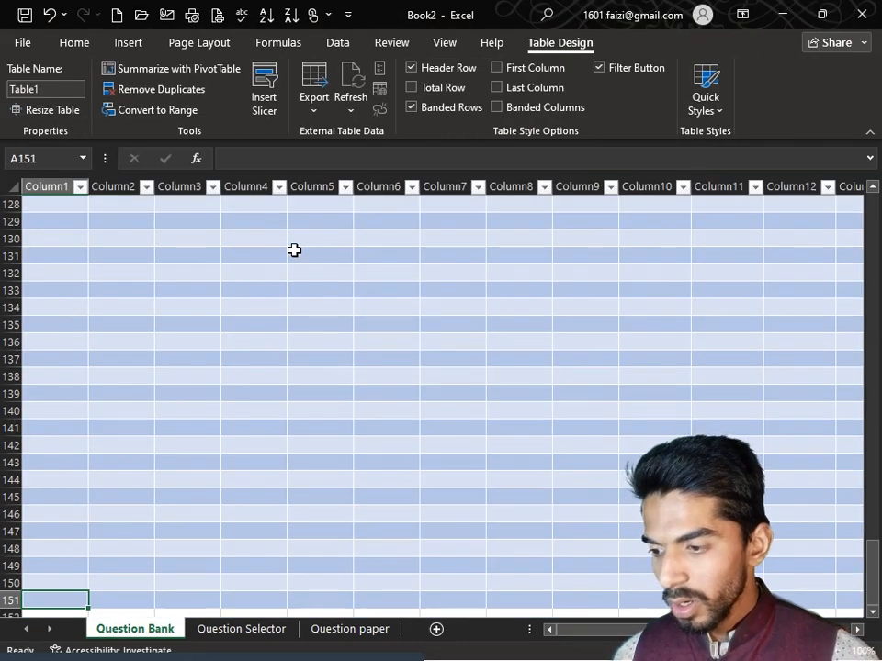
key("Down")
key("Down")
key("Down")
key("Up")
key("Up")
key("Up")
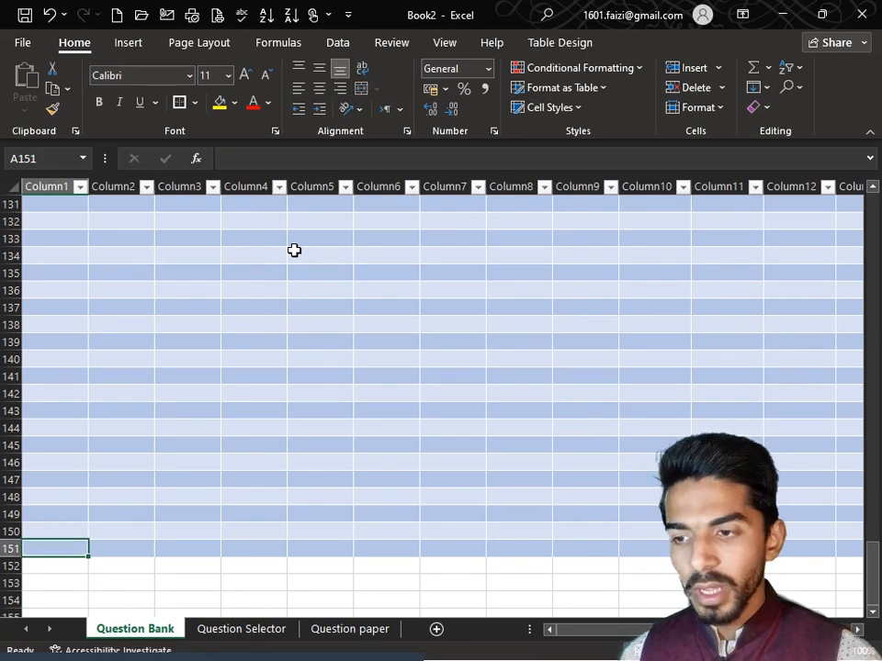
key("ctrl+Up")
key("Right")
key("Right")
key("Right")
key("ctrl+Right")
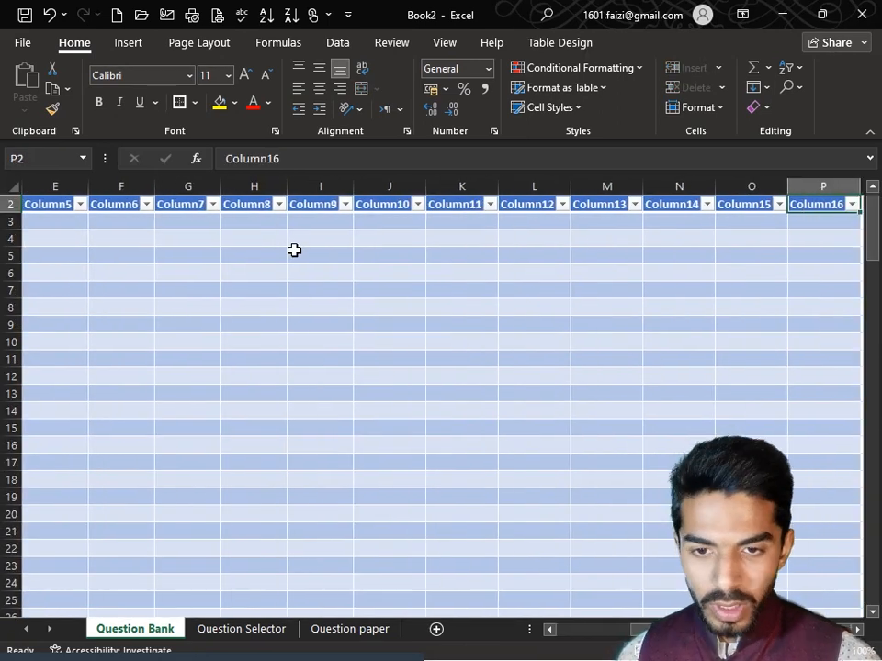
key("Right")
key("Up")
key("Left")
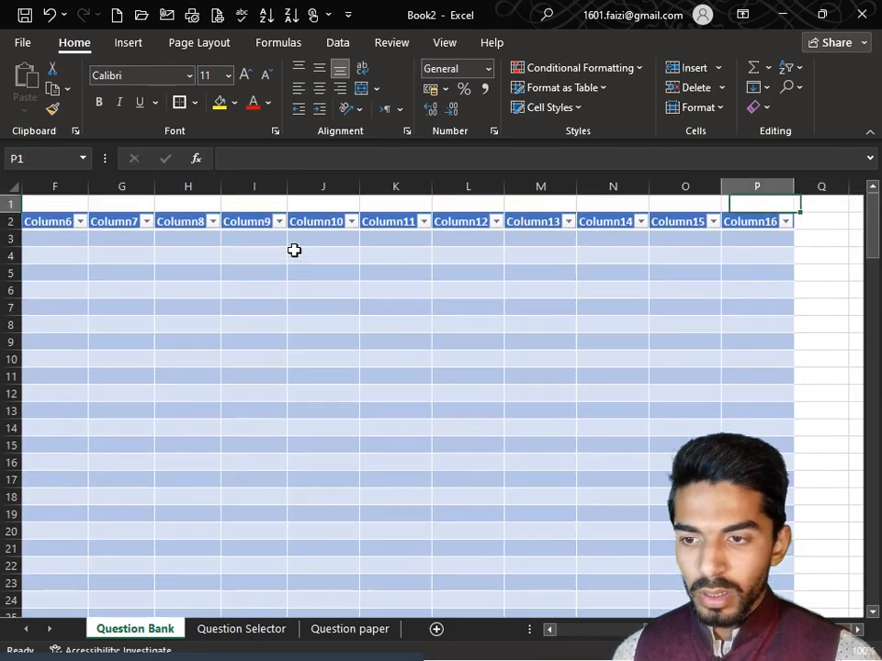
key("Down")
key("ctrl+Left")
left_click(109, 339)
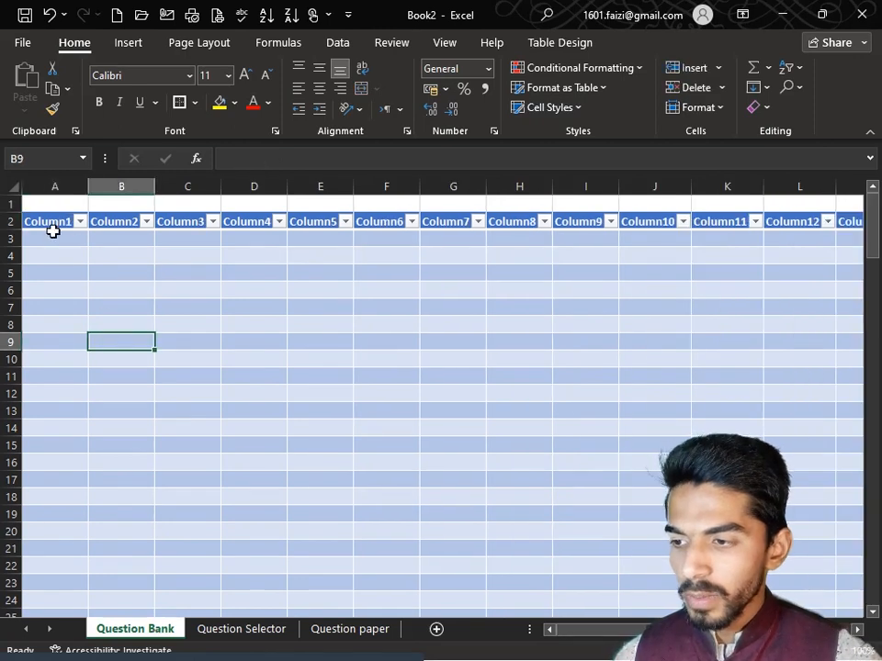
Rename the first two Question Bank table headers, cells A2 and B2, as 9thEng and 9thMath.
left_click(54, 235)
left_click(53, 223)
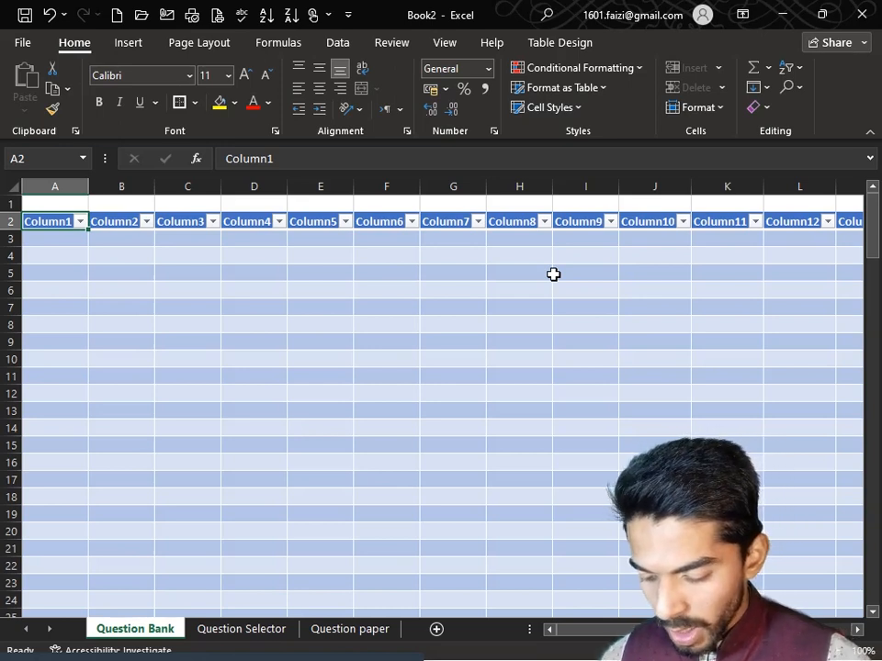
type("9thEng")
key("Tab")
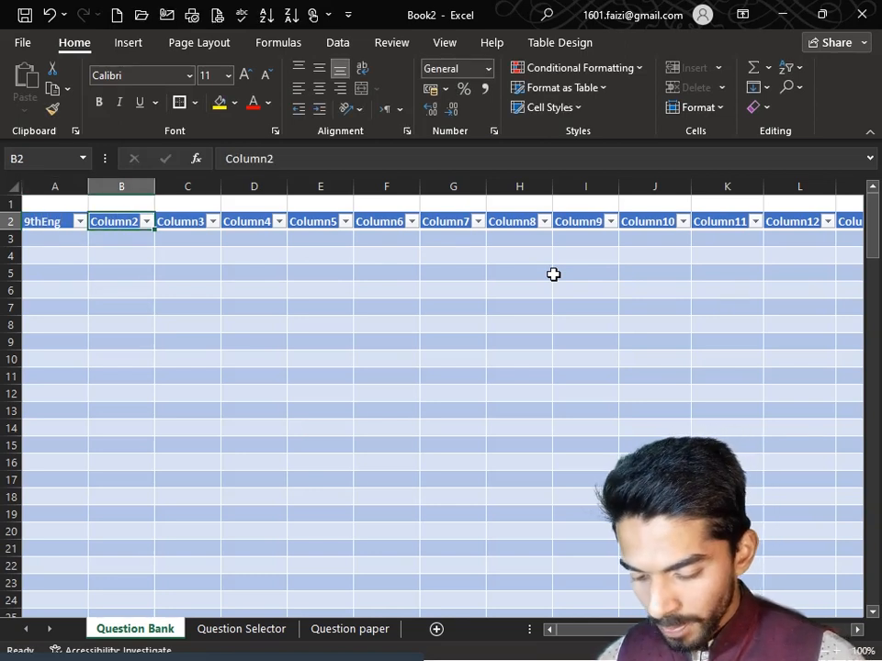
type("1")
key("BackSpace")
type("9th")
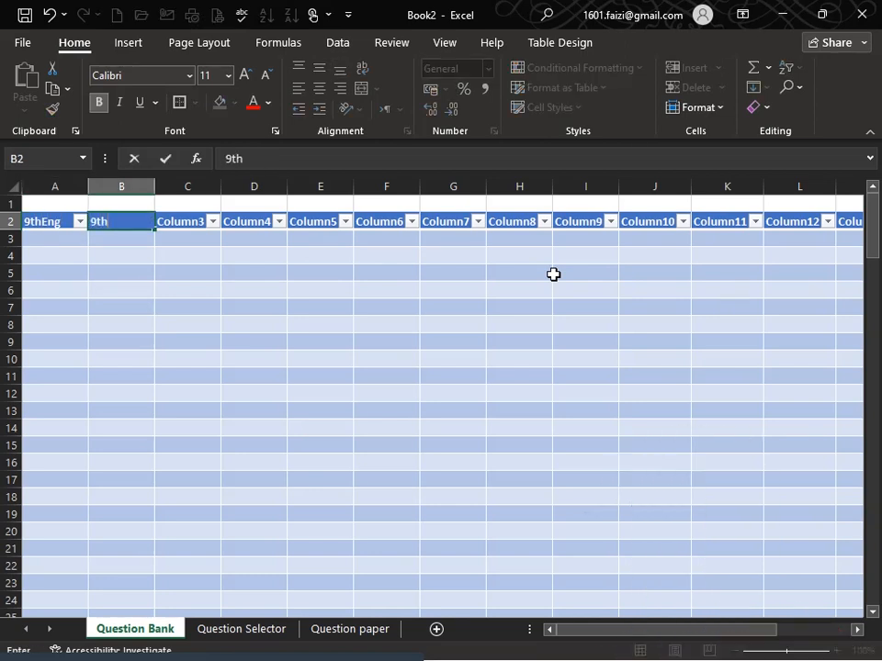
type("Math")
key("Tab")
Rename the table headers in cells C2 and D2 as 9thComputer and 9thPhysics.
type("9thc")
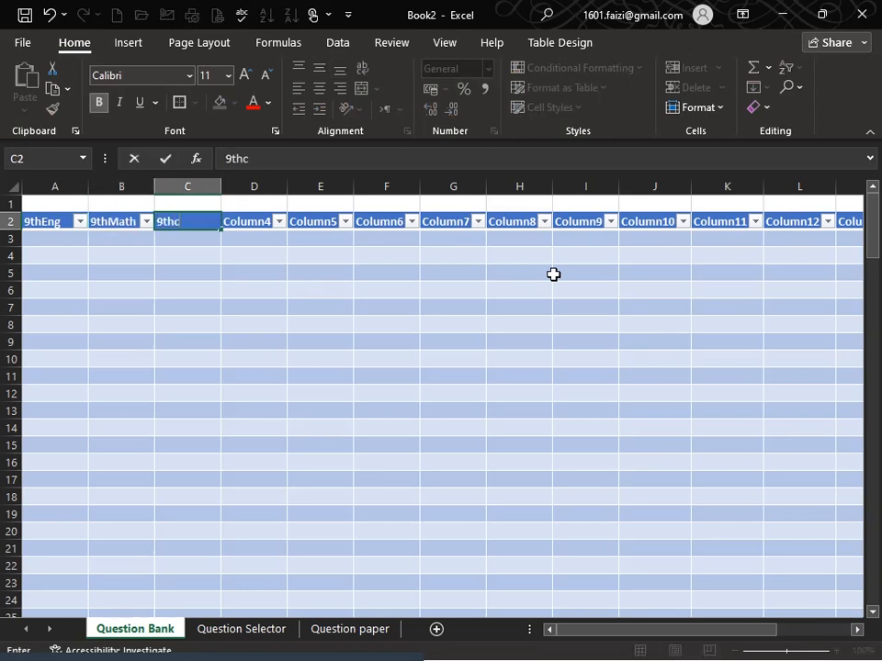
type("omputer")
key("Tab")
type("9")
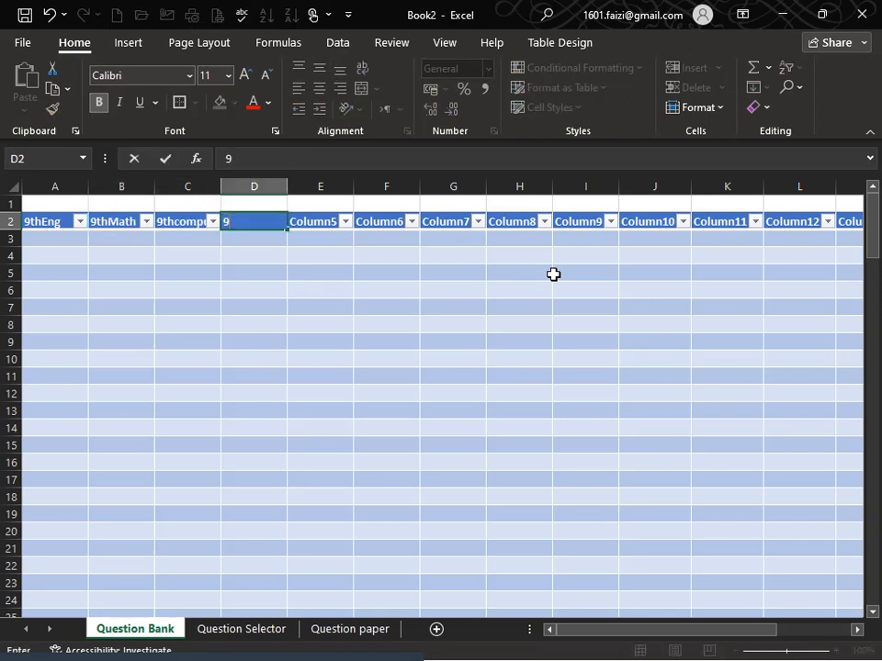
type("thPhysics")
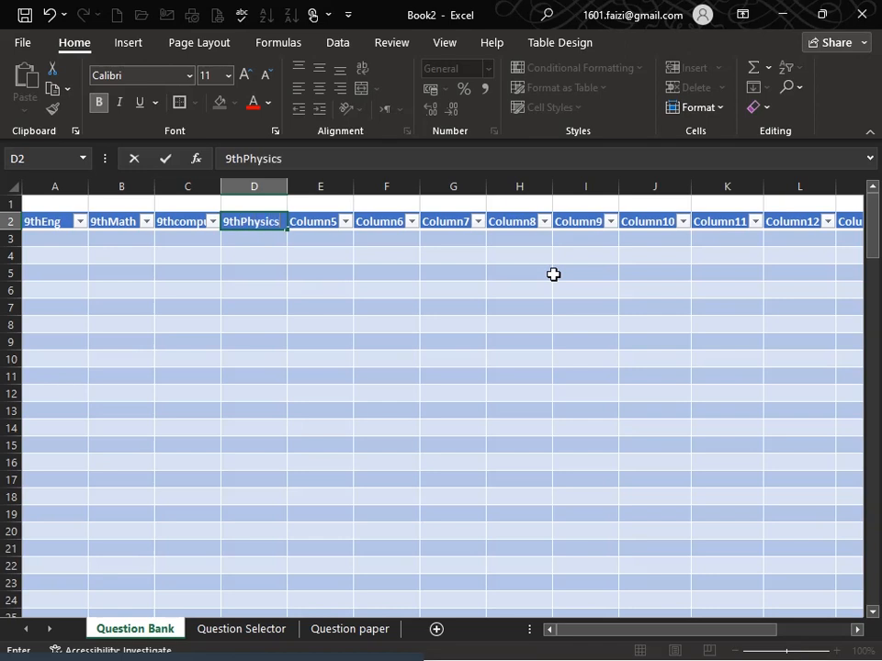
key("Tab")
Rename the table headers in cells E2 and F2 as 10Eng and 10thMath.
type("10Eng")
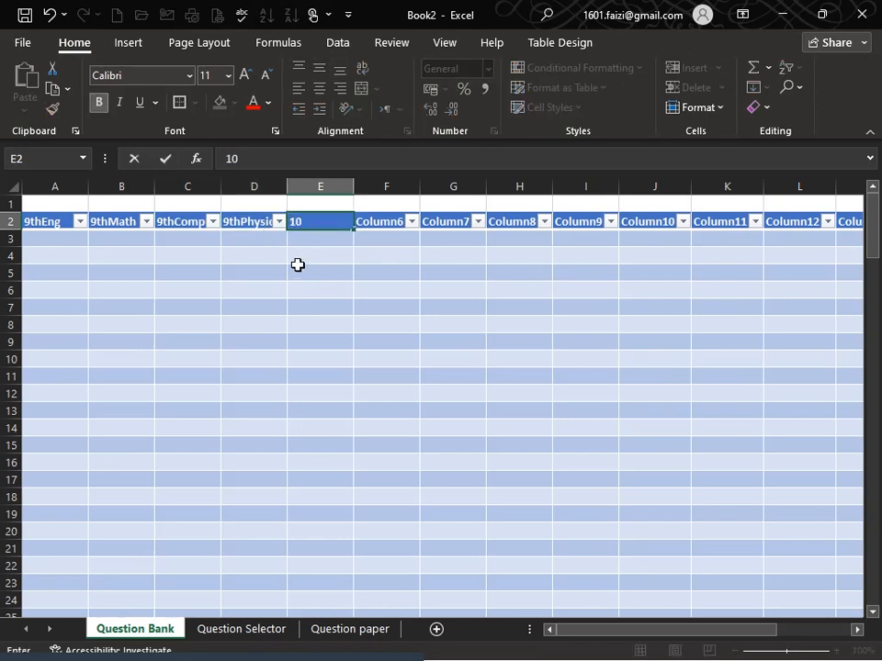
key("Tab")
type("10ma")
key("BackSpace")
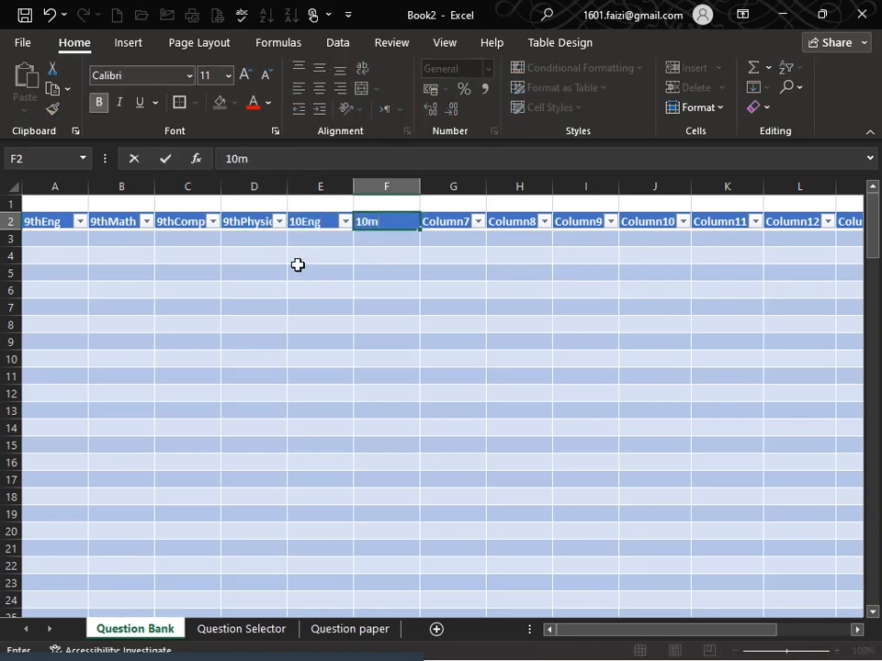
type("ATH")
key("Tab")
key("shift+Tab")
type("10thMath")
key("Tab")
Rename the table headers in cells G2 and H2 as 10thComputer and 10thPhysics.
type("10thComp")
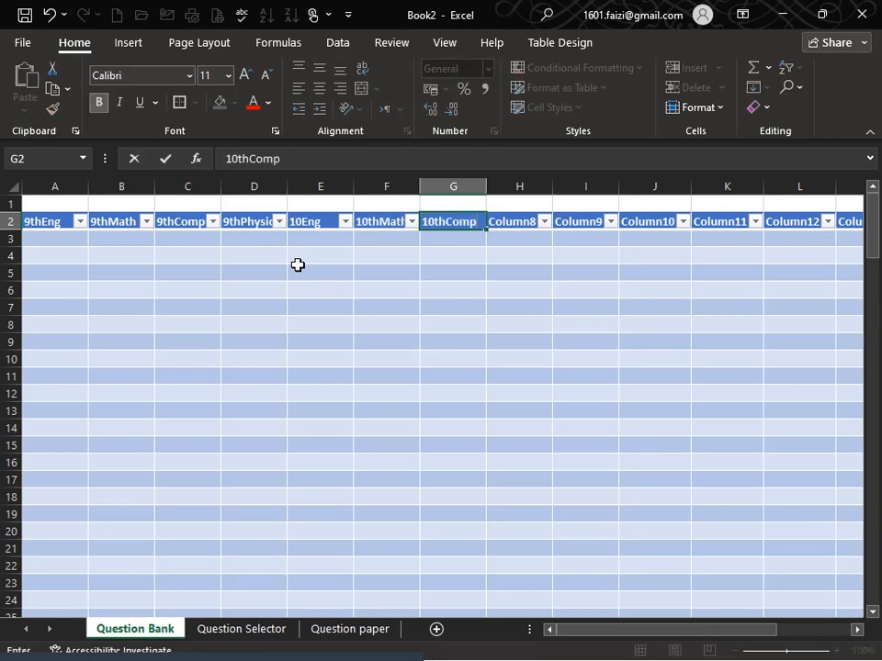
key("Tab")
type("10thphysics")
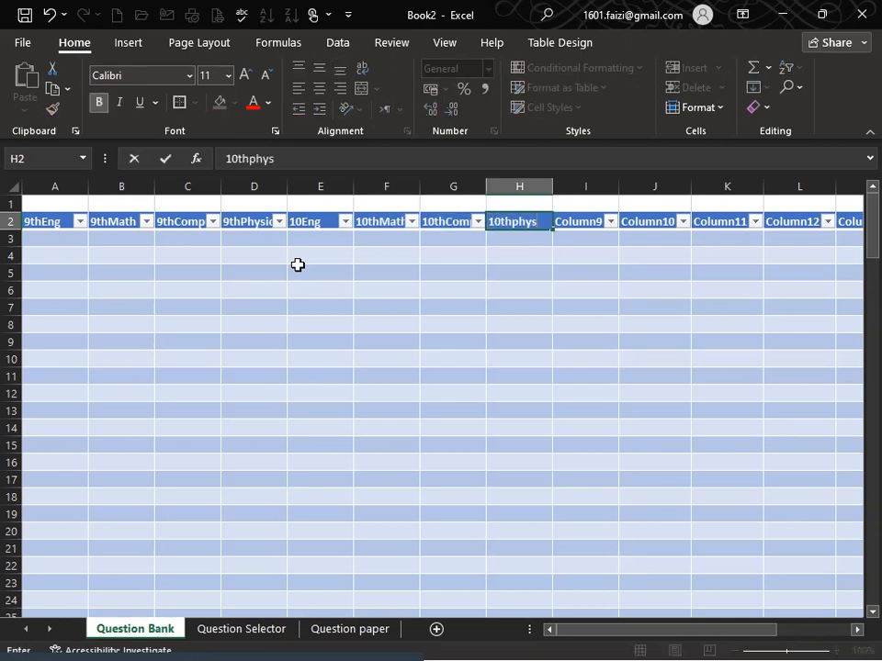
key("Tab")
key("Left")
key("Right")
Rename the table headers in cells I2 and J2 as 1styearEng and 1styearMath.
type("1styearEn")
key("Tab")
type("1styearamth")
key("BackSpace")
key("BackSpace")
key("BackSpace")
type("math")
key("BackSpace")
key("BackSpace")
key("BackSpace")
key("BackSpace")
type("Math")
key("Tab")
Rename the table headers in cells K2 and L2 as 1styearComputer and 1styearPhysics.
type("1st")
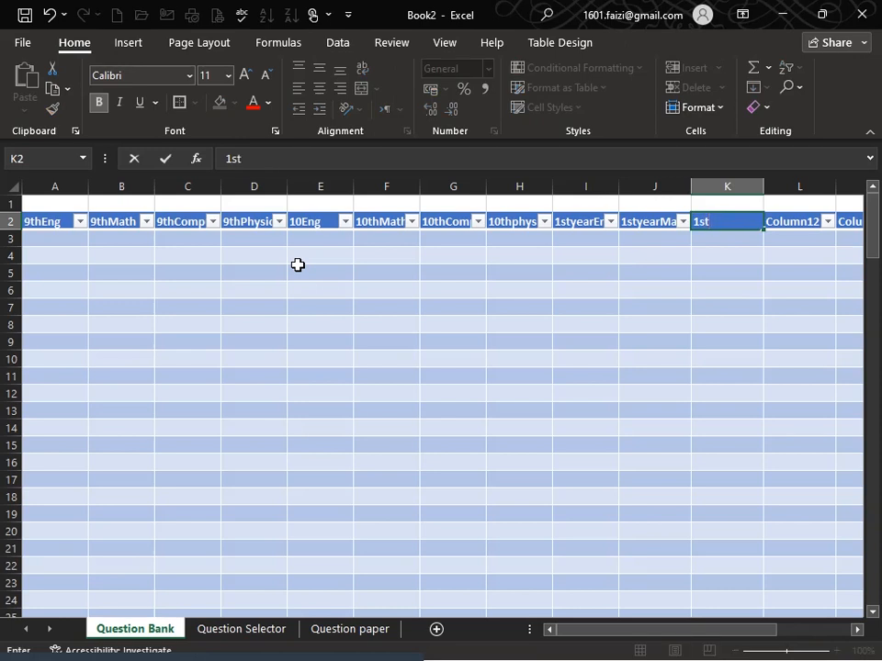
type("yearComputer")
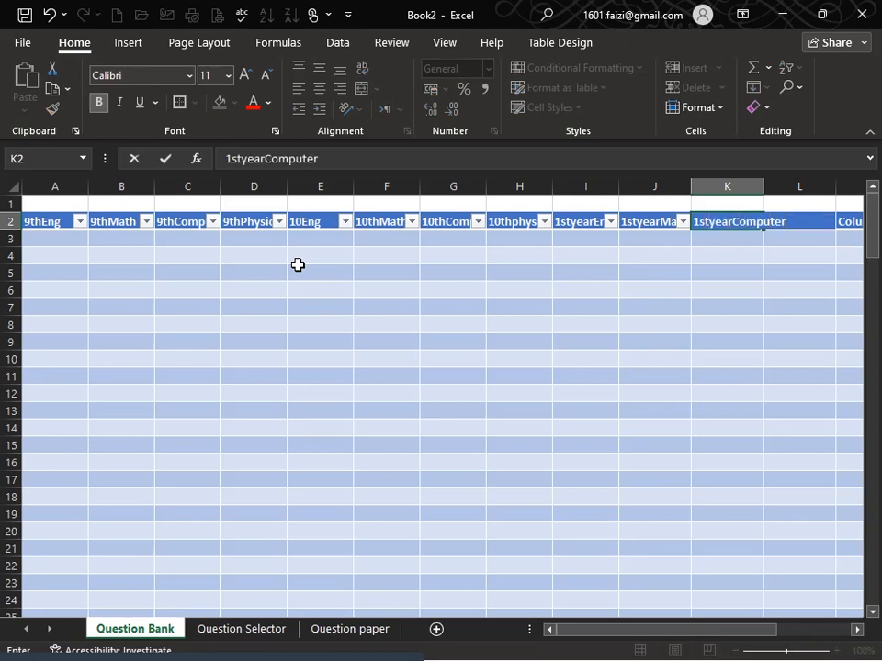
key("Tab")
type("1styear")
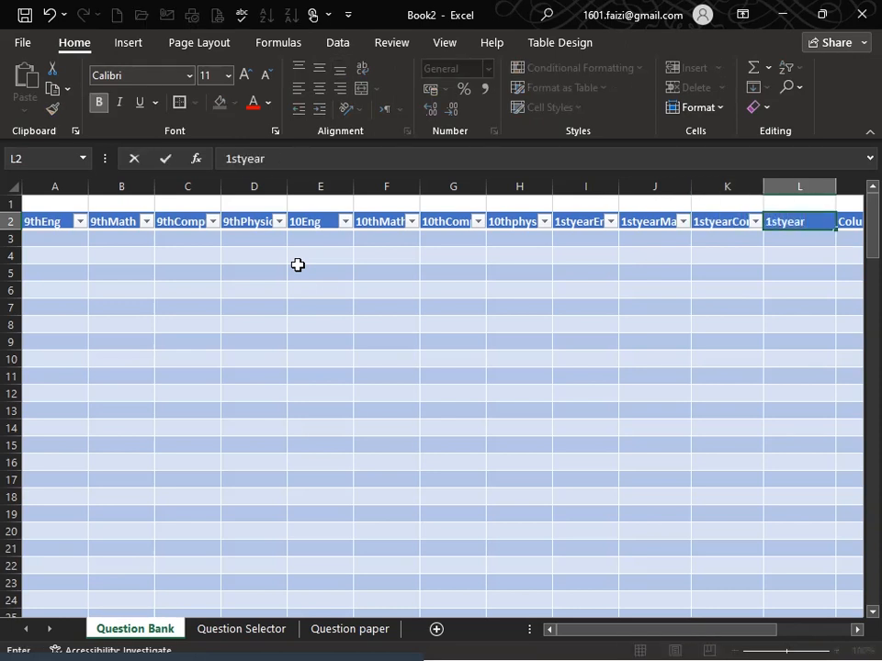
type("Physics")
key("Tab")
Rename the last four table headers, M2 to P2, as 2ndEng, 2ndMath, 2ndComputer and 2ndyearPhysics.
type("2ndEng")
key("Tab")
type("2ndMath")
key("Tab")
type("2ndComputer")
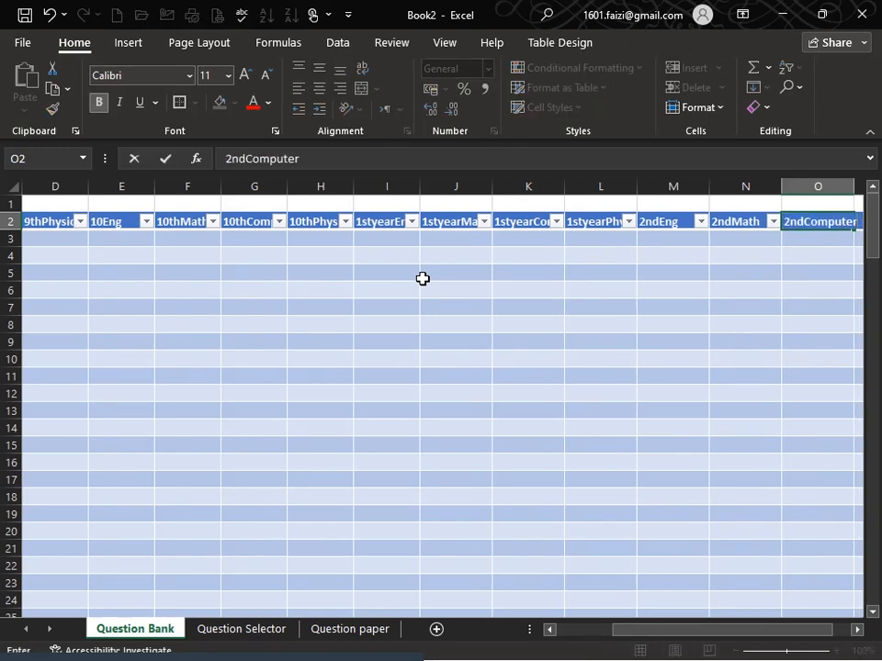
key("Tab")
type("2ndyear")
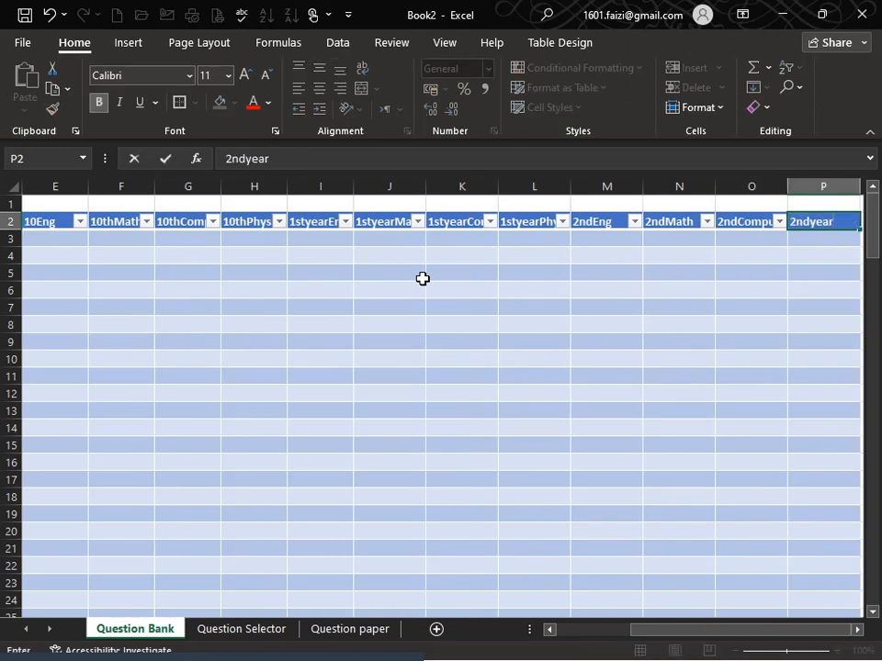
type("Physics")
key("Tab")
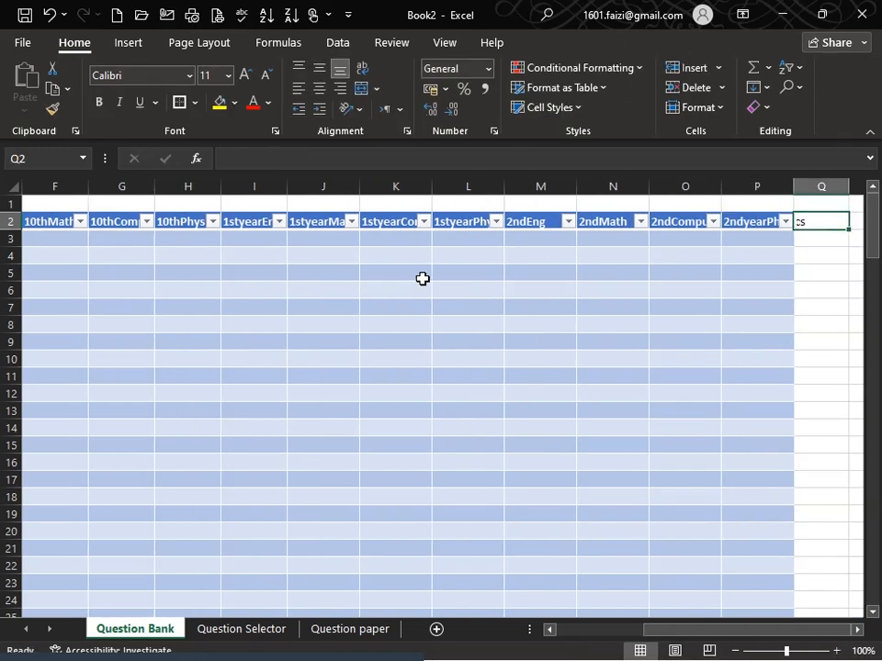
AutoFit the widths of columns A to P to the header texts in row 2 and return to cell A2.
key("Left")
key("ctrl+shift+Left")
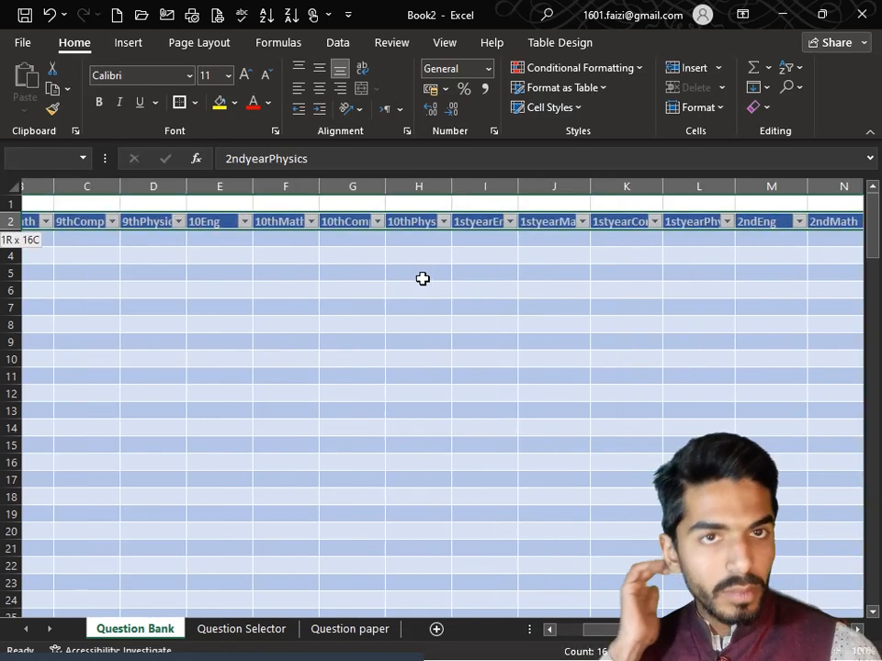
key("alt")
key("o")
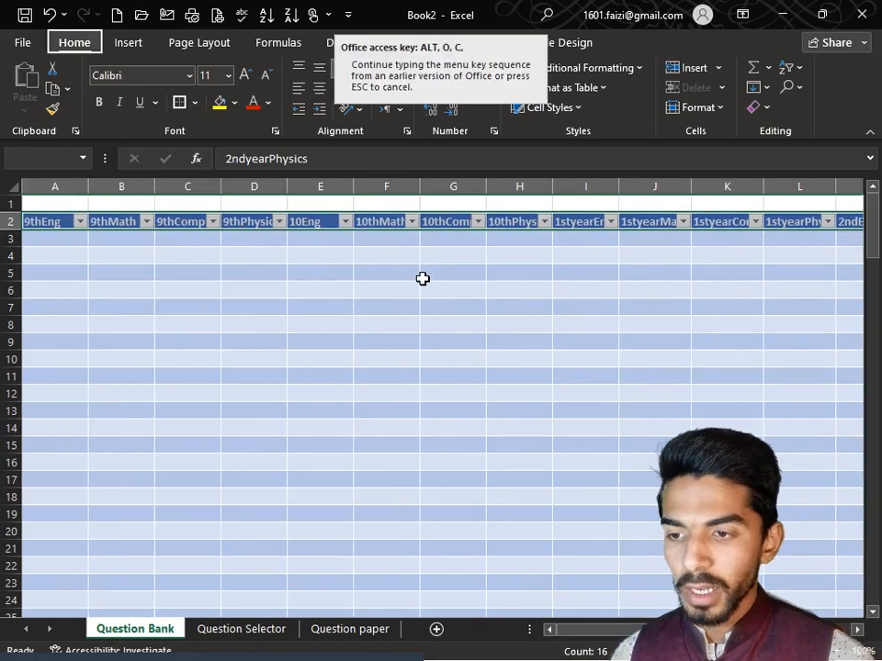
key("a")
key("Down")
key("Up")
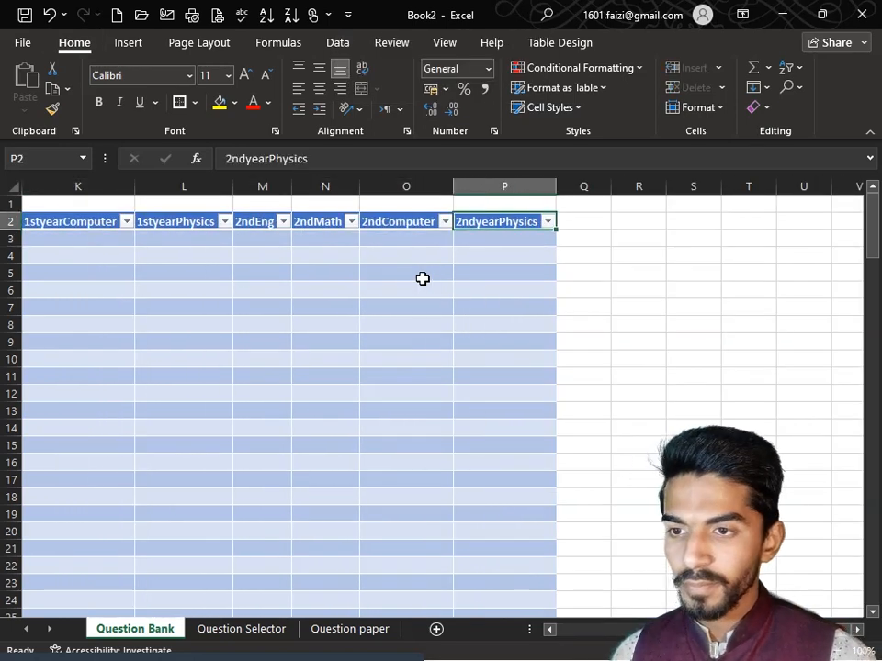
key("ctrl+Left")
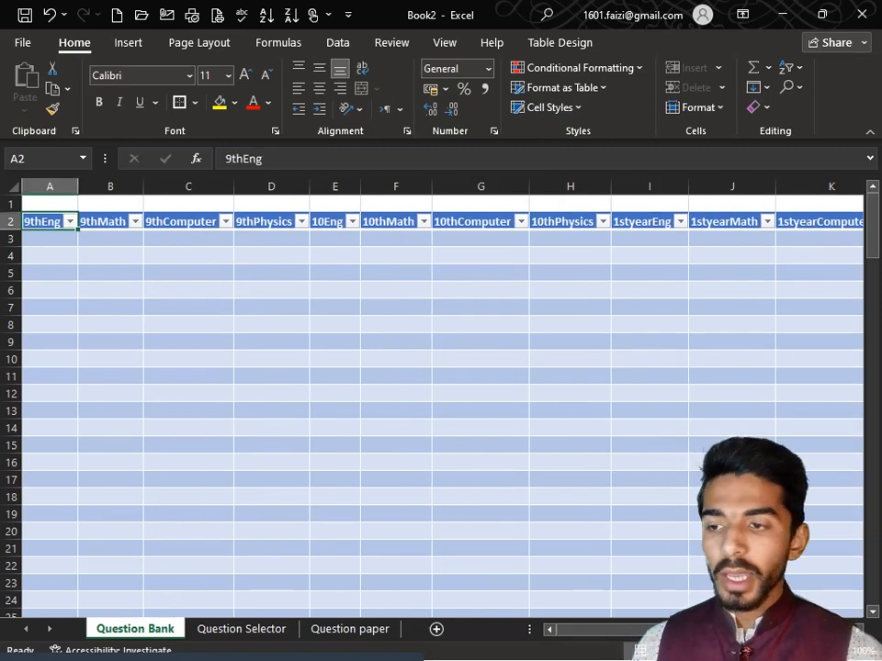
Compare the class and test subject selections in cells A2 and I2 of the Question paper sheet with the Question Bank column headers.
left_click(346, 628)
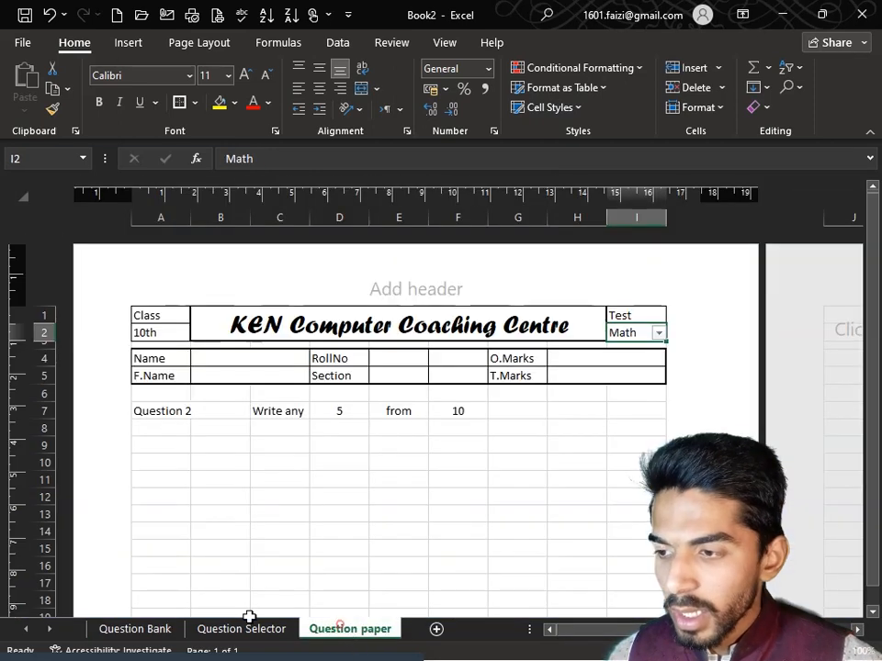
left_click(150, 327)
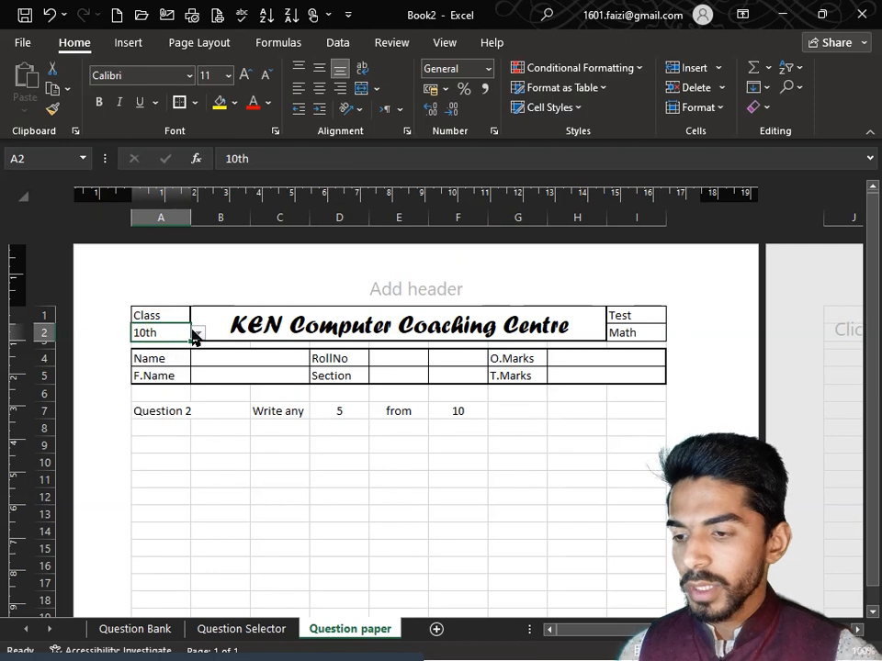
left_click(196, 332)
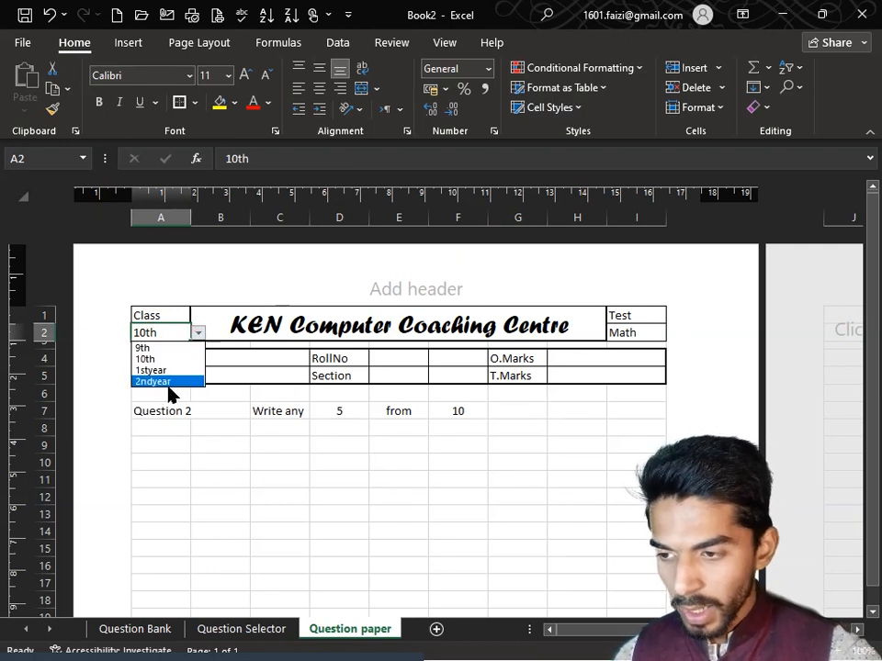
left_click(129, 628)
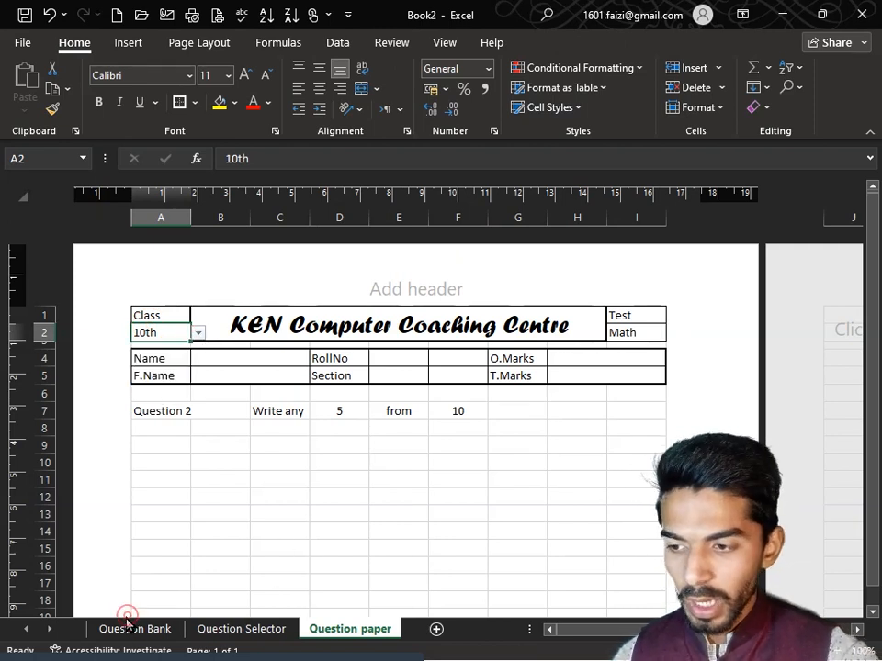
left_click(135, 628)
left_click(259, 223)
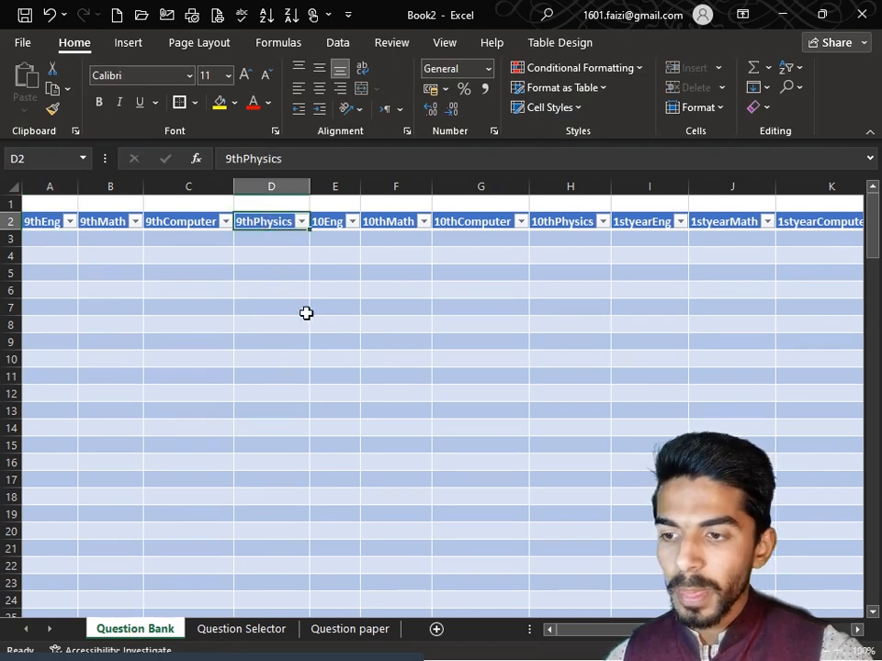
left_click(350, 629)
left_click(618, 331)
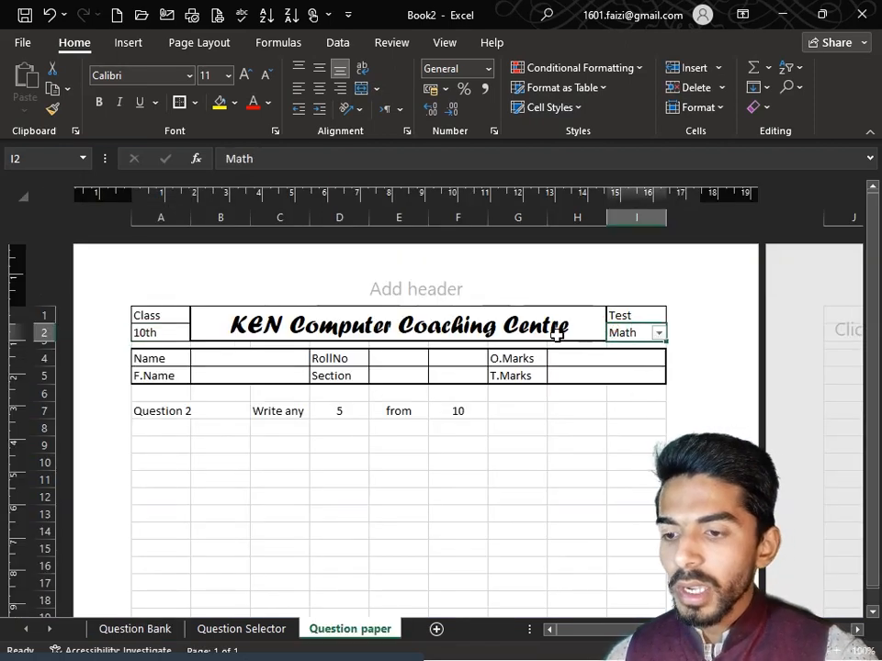
left_click(118, 630)
left_click(398, 223)
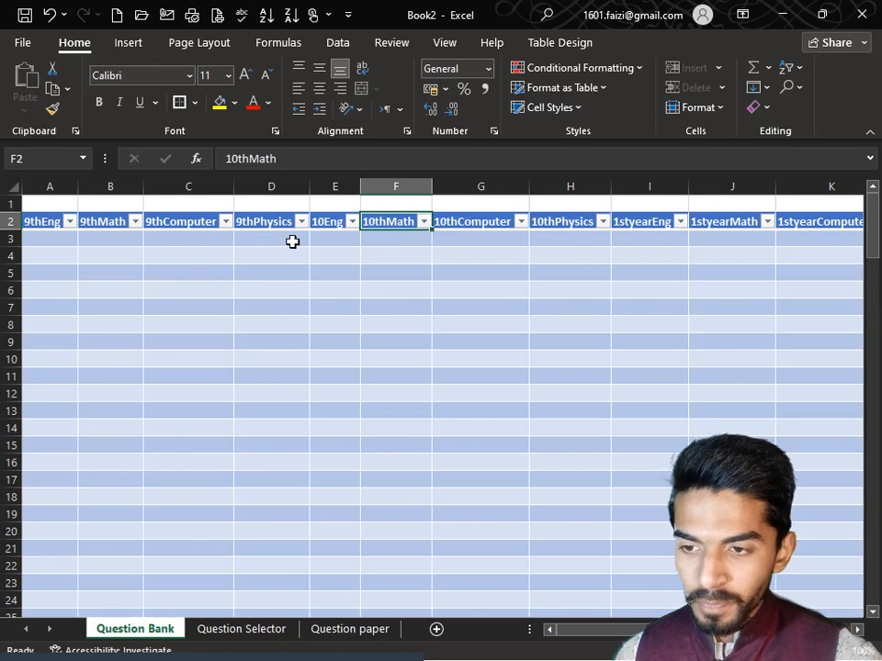
left_click(291, 162)
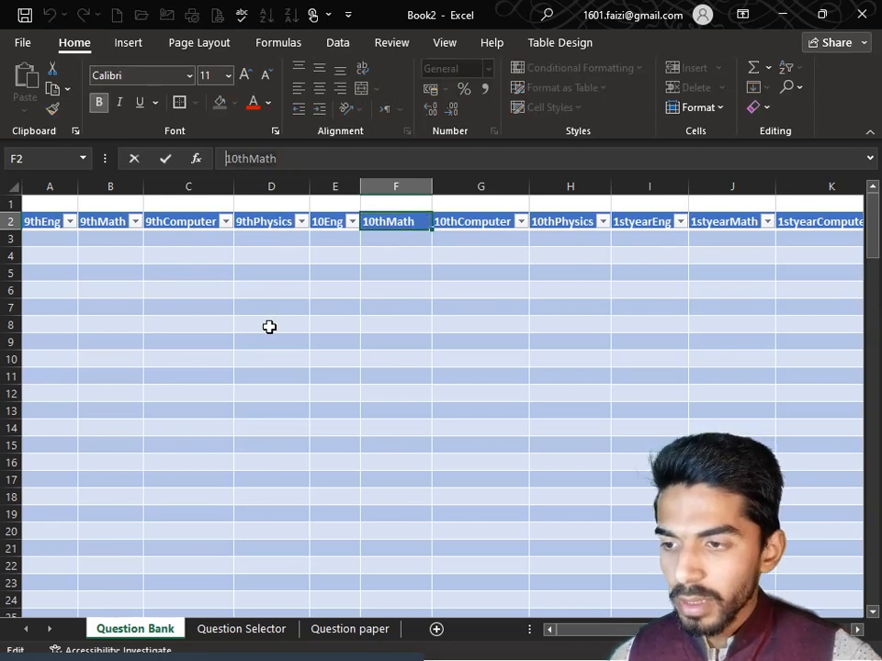
key("Escape")
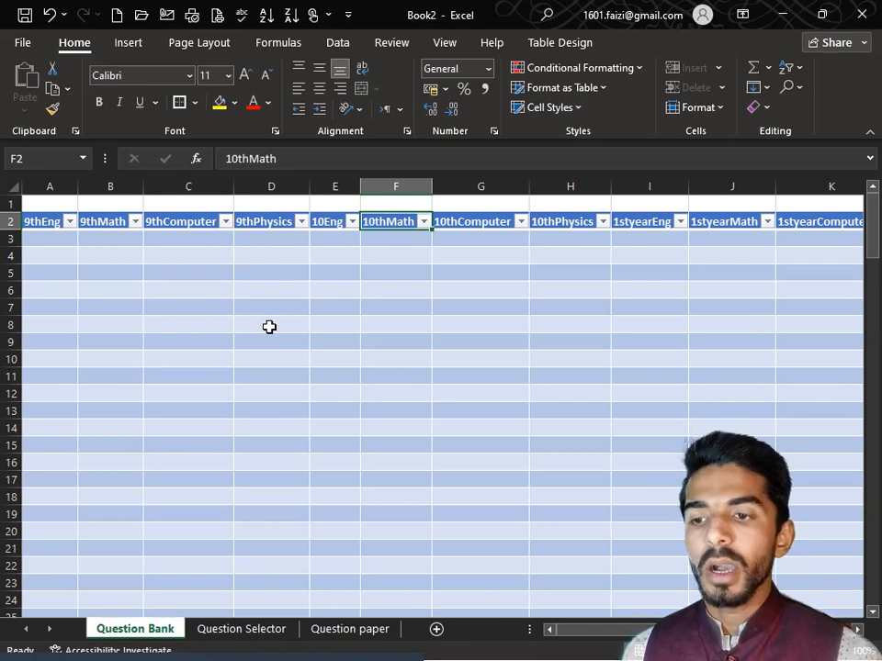
left_click(165, 223)
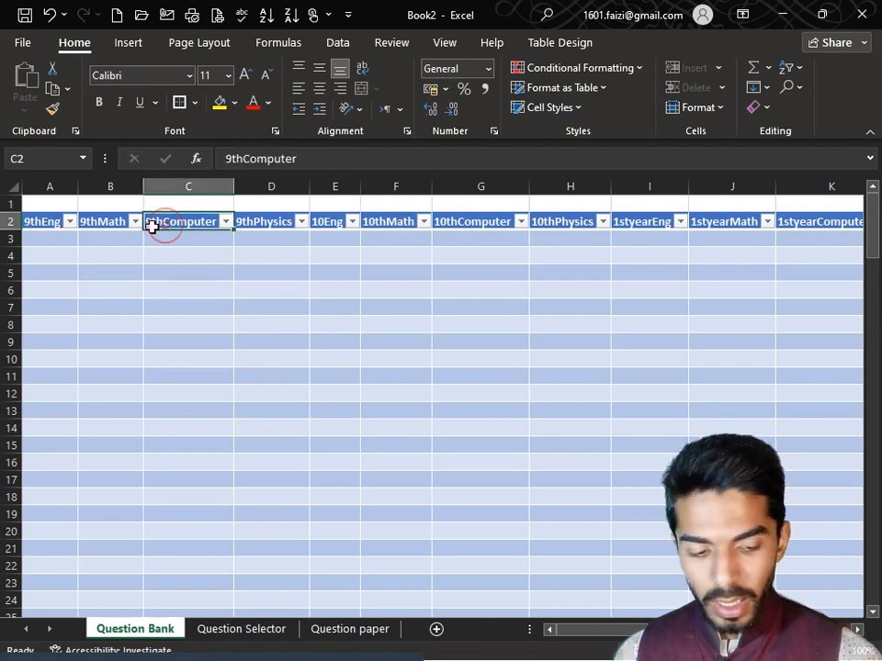
Paste the prepared question data into the Question Bank table starting at cell A3.
mouse_move(45, 239)
left_mouse_down()
mouse_move(128, 287)
mouse_move(537, 336)
mouse_move(291, 495)
mouse_move(53, 325)
mouse_move(29, 252)
mouse_move(46, 253)
left_mouse_up()
key("ctrl+c")
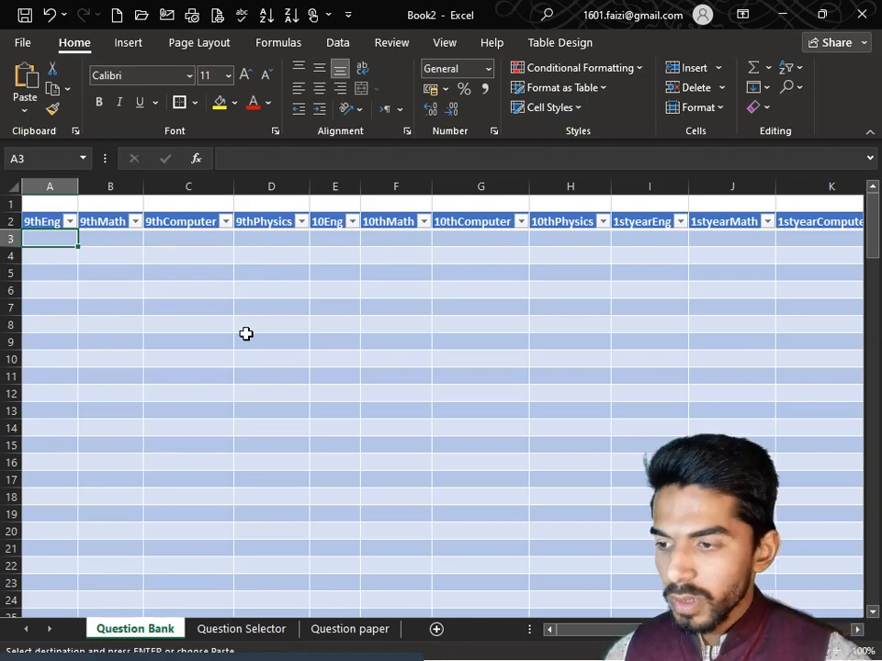
key("ctrl+v")
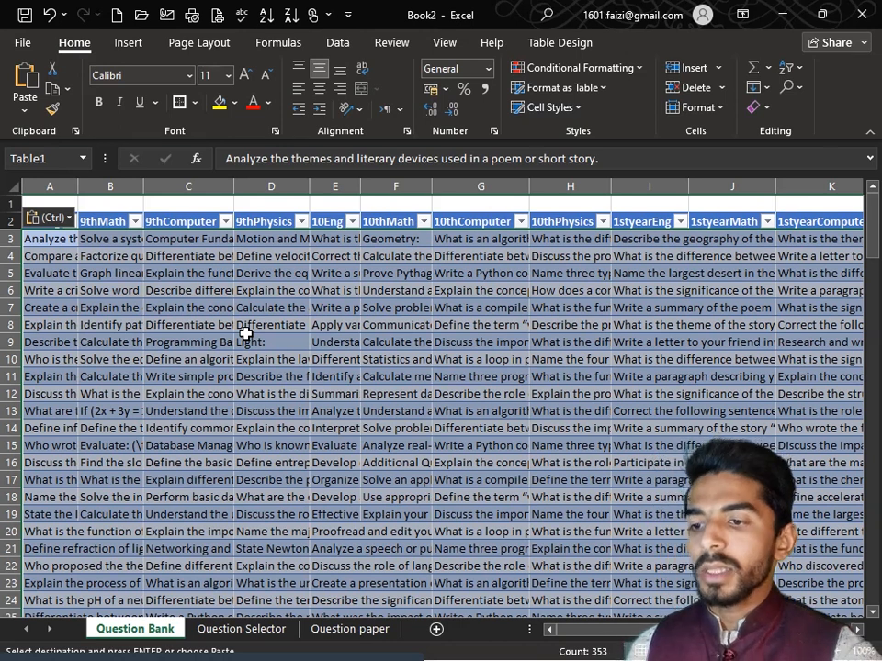
right_click(246, 333)
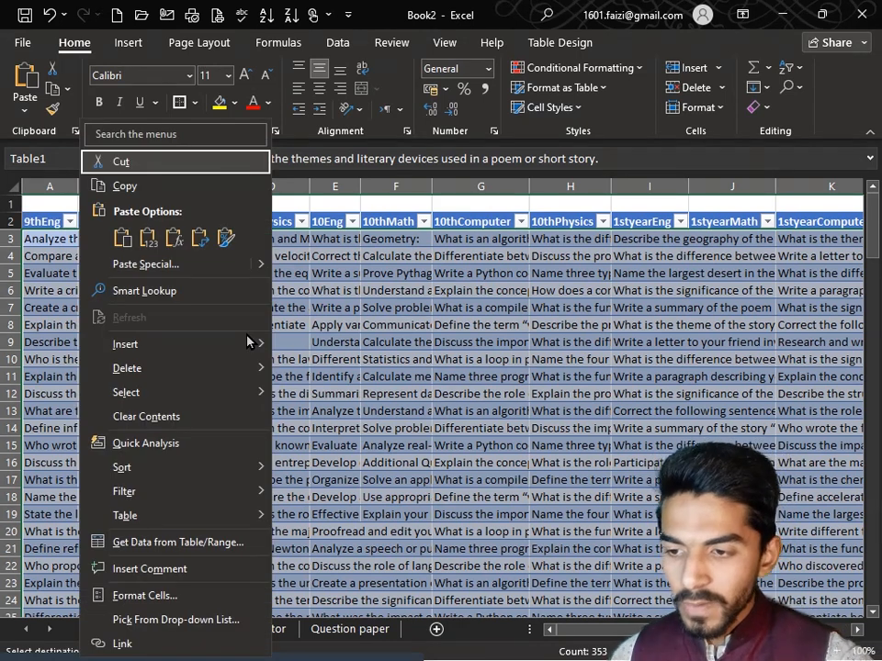
key("Escape")
key("Escape")
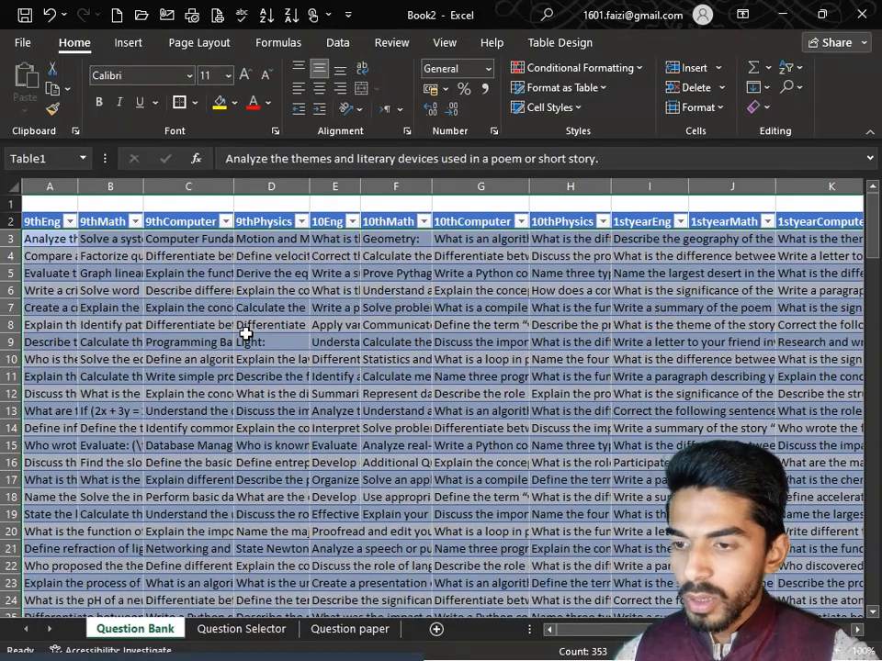
key("Return")
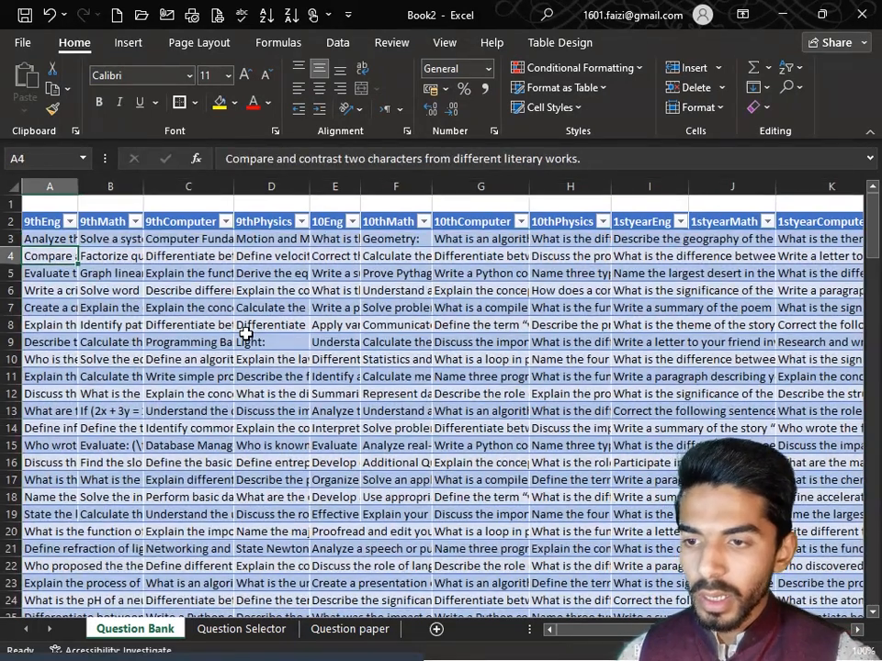
Look through the pasted questions in the 9thEng column of the Question Bank table down to its last entry.
key("shift+Return")
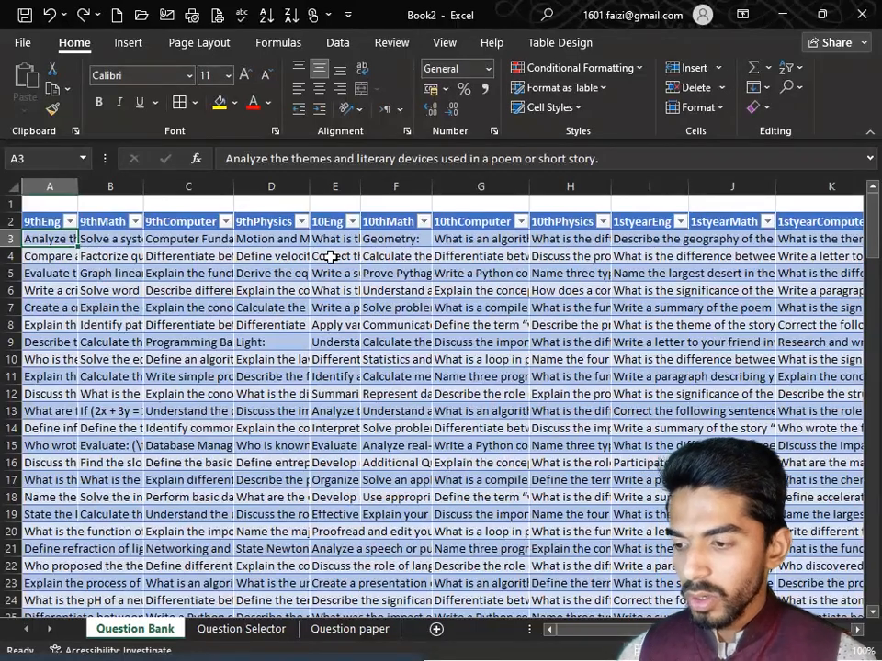
key("ctrl+Down")
key("Down")
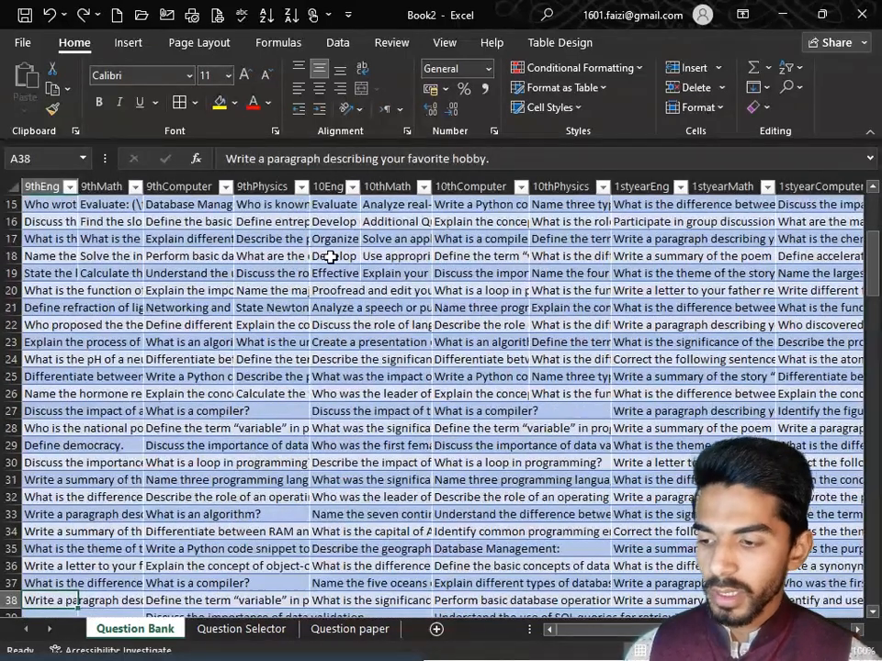
key("Up")
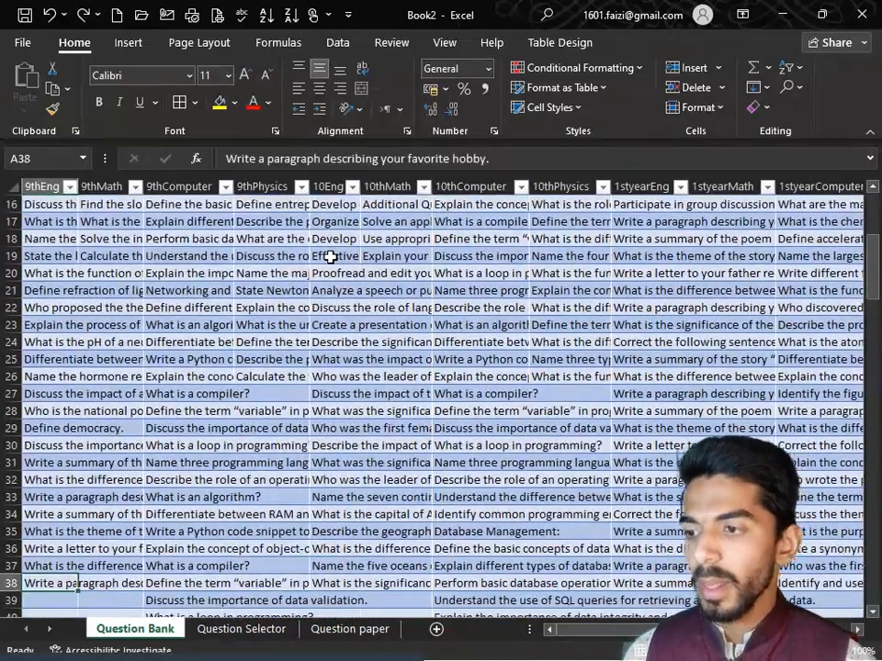
key("ctrl+Up")
key("Down")
key("Down")
key("Down")
key("Down")
key("Down")
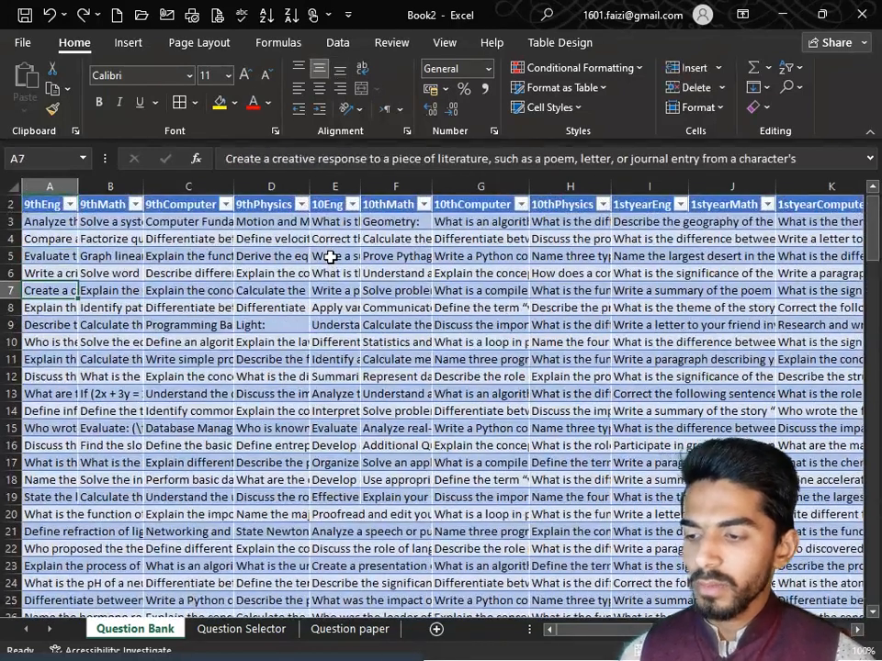
key("Down")
key("Down")
key("Down")
key("Down")
key("Down")
key("Down")
key("Down")
key("Down")
key("Down")
key("Down")
key("Down")
key("Down")
key("Down")
key("Down")
key("Down")
key("Down")
key("Down")
key("Down")
key("Down")
key("Down")
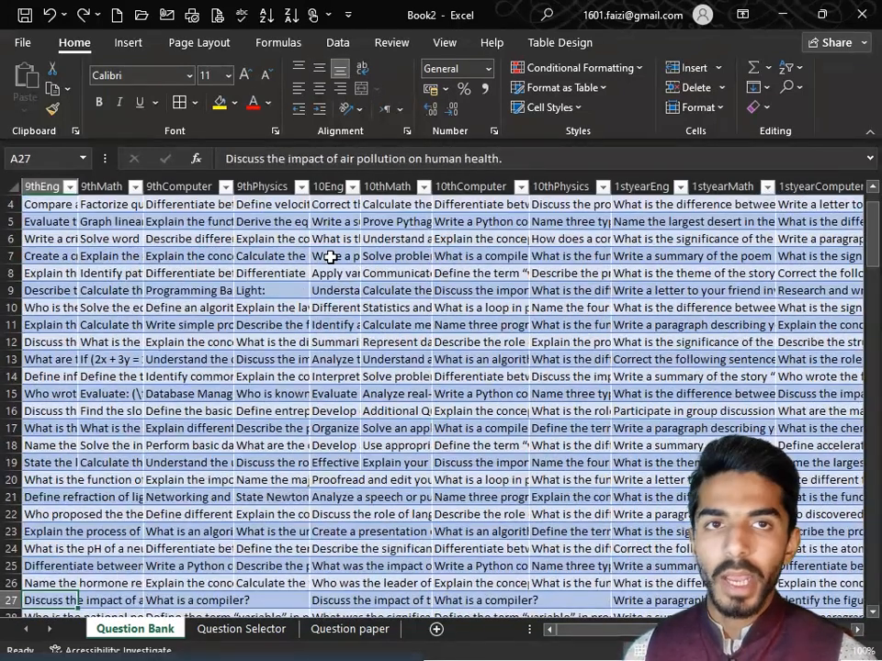
scroll(55, 276, "up", 1)
left_click(50, 288)
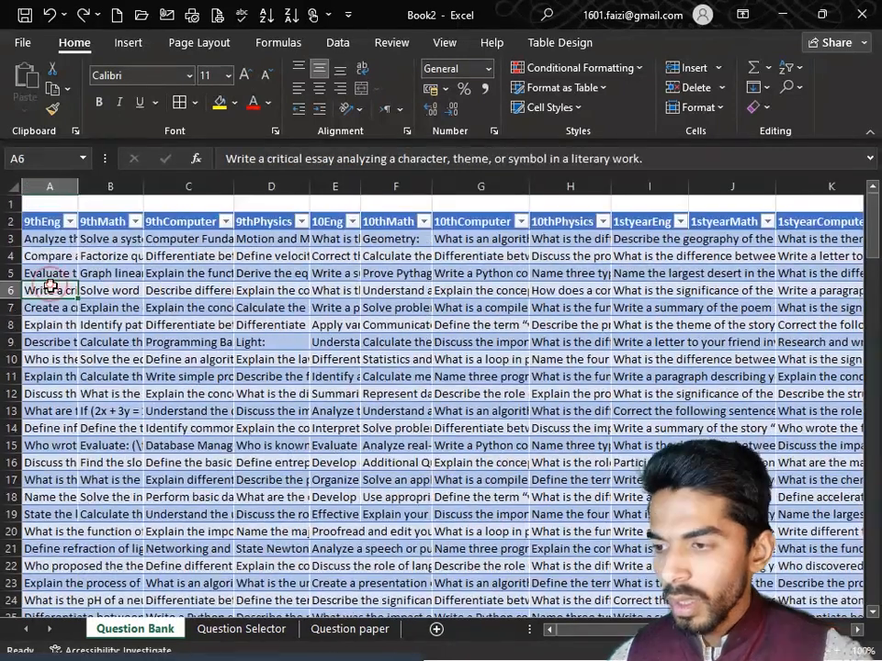
left_click(53, 241)
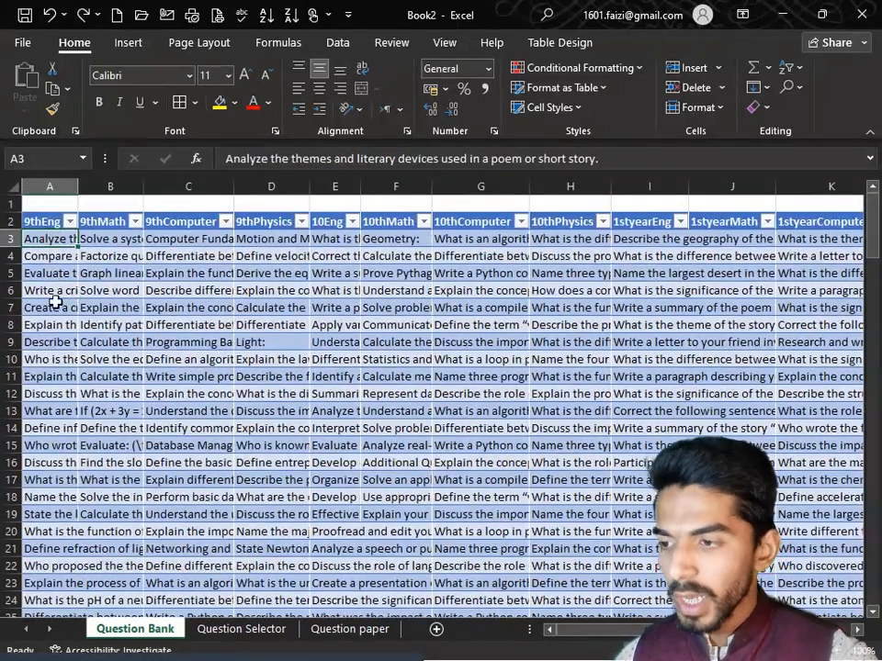
Enter =COUNTA(Table1[9thEng]) in cell A1 of the Question Bank sheet and fill the formula across to P1.
left_click(59, 202)
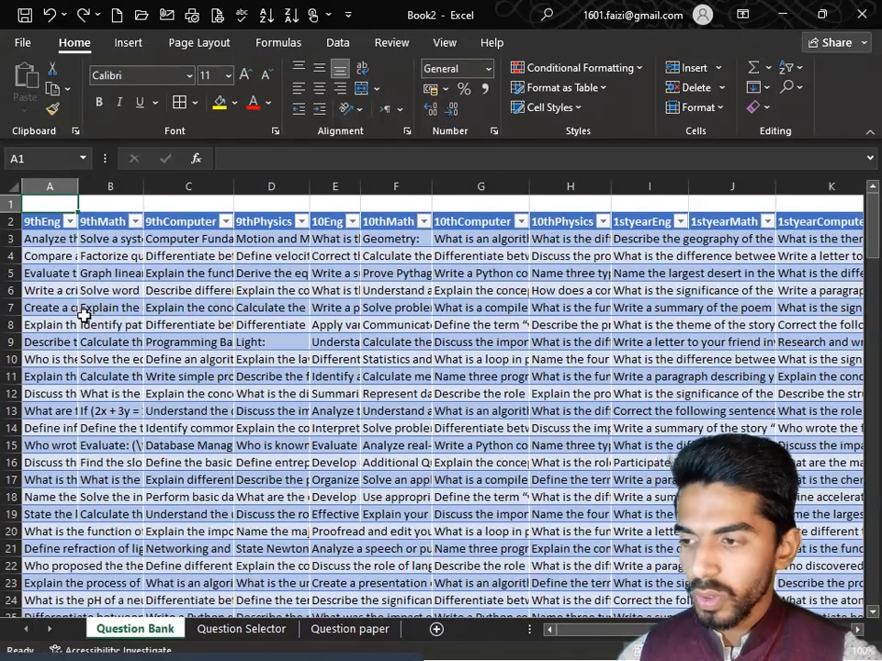
type("=")
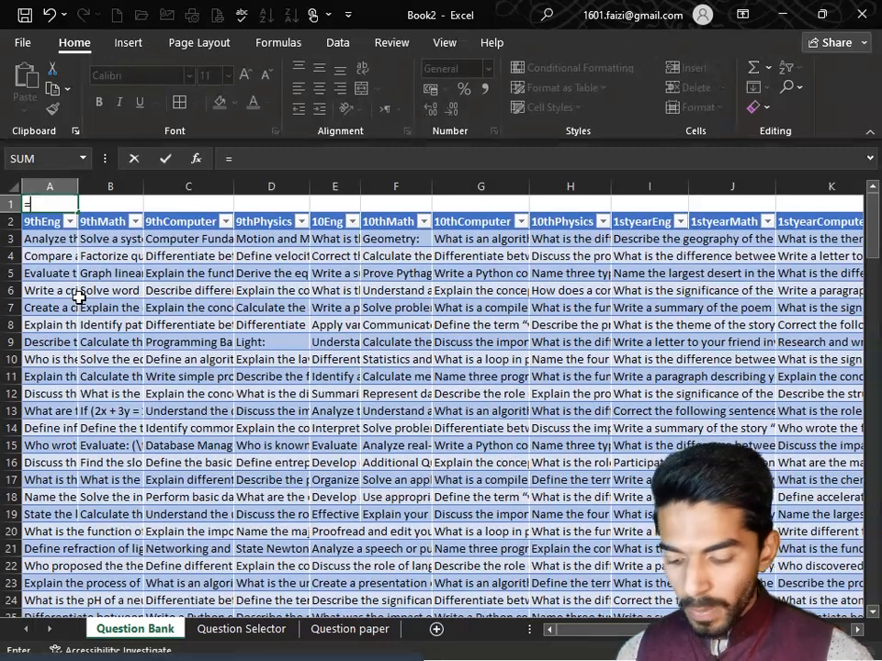
type("counta")
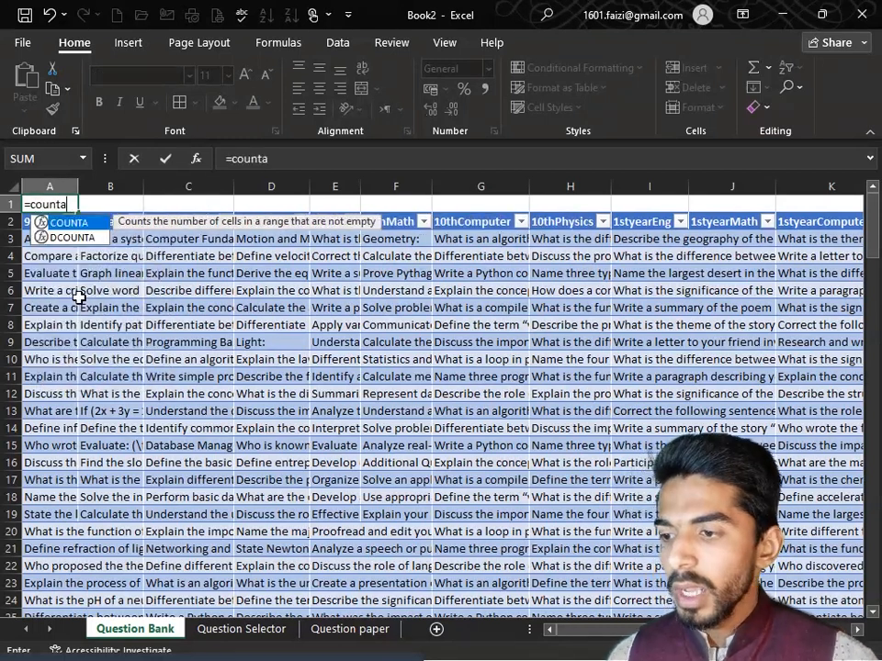
type("(")
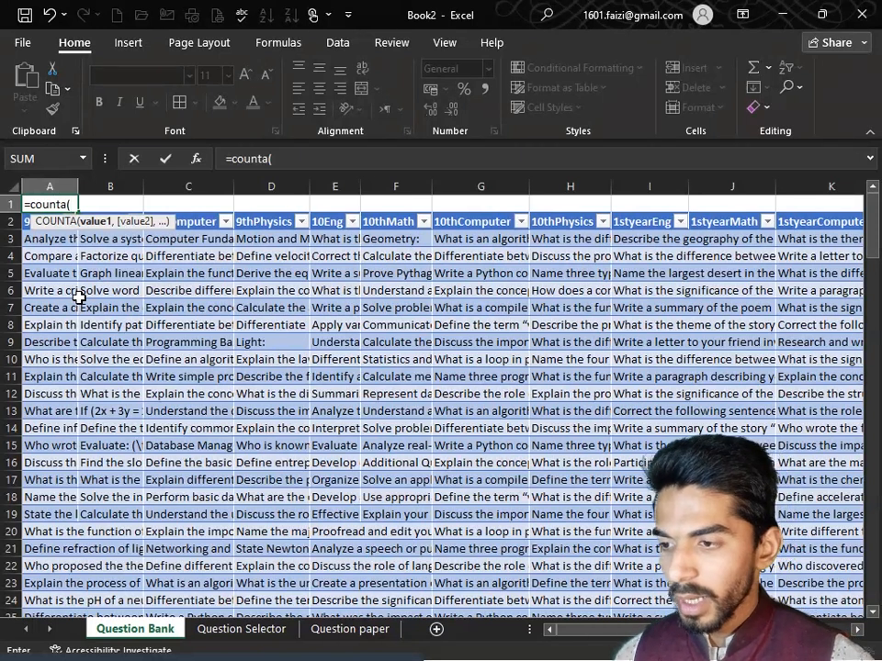
type("ta")
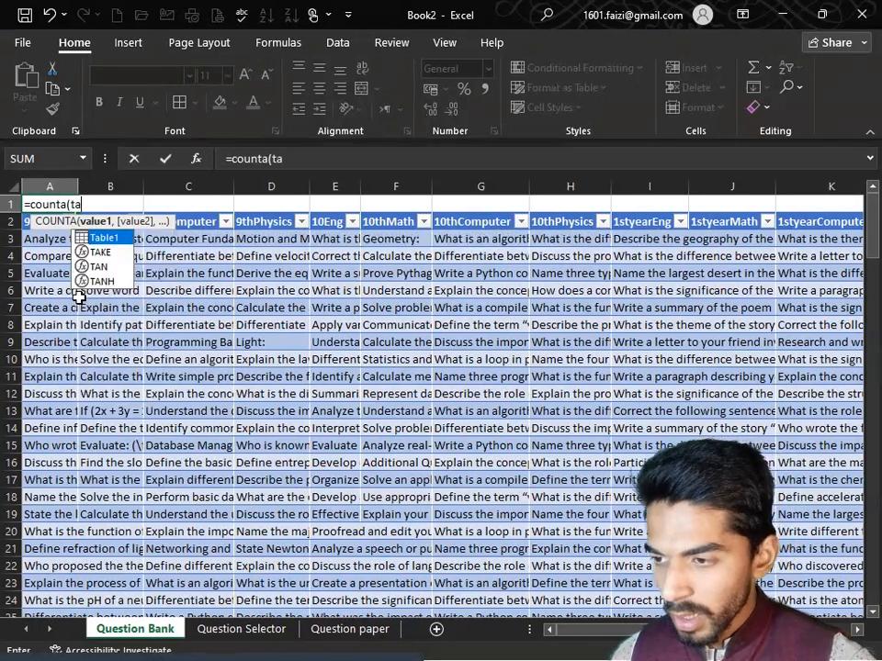
double_click(110, 241)
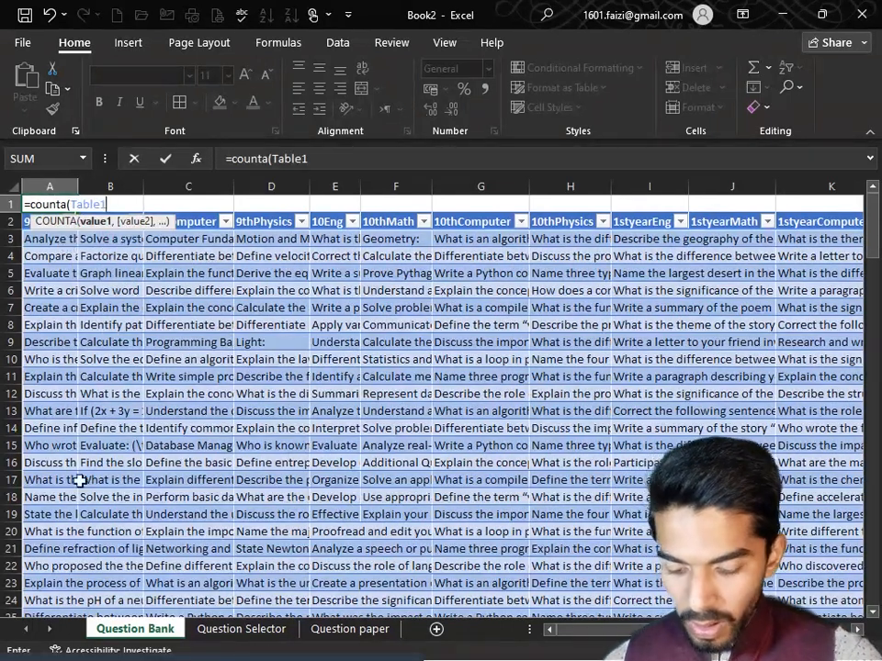
type("[")
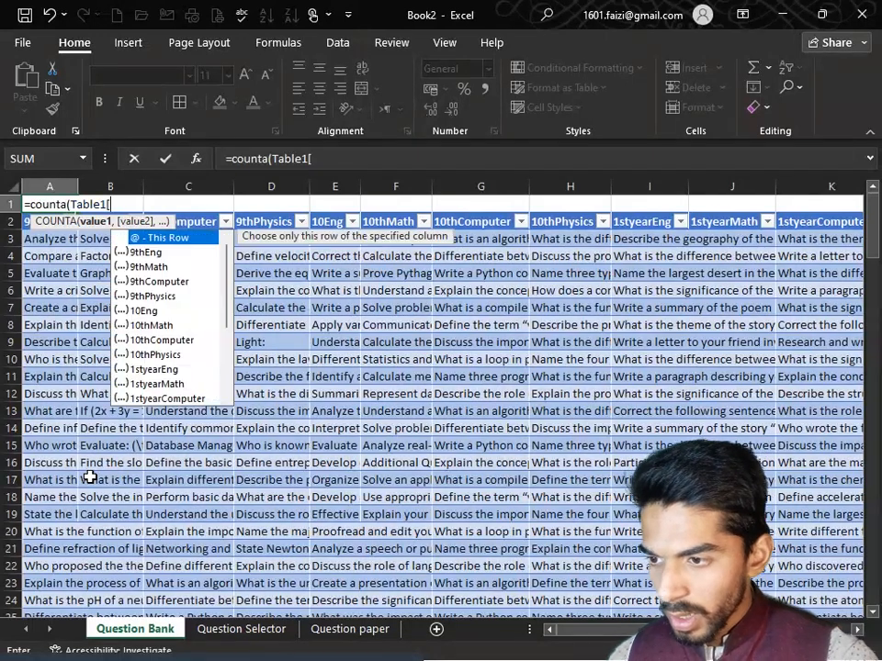
left_click(154, 255)
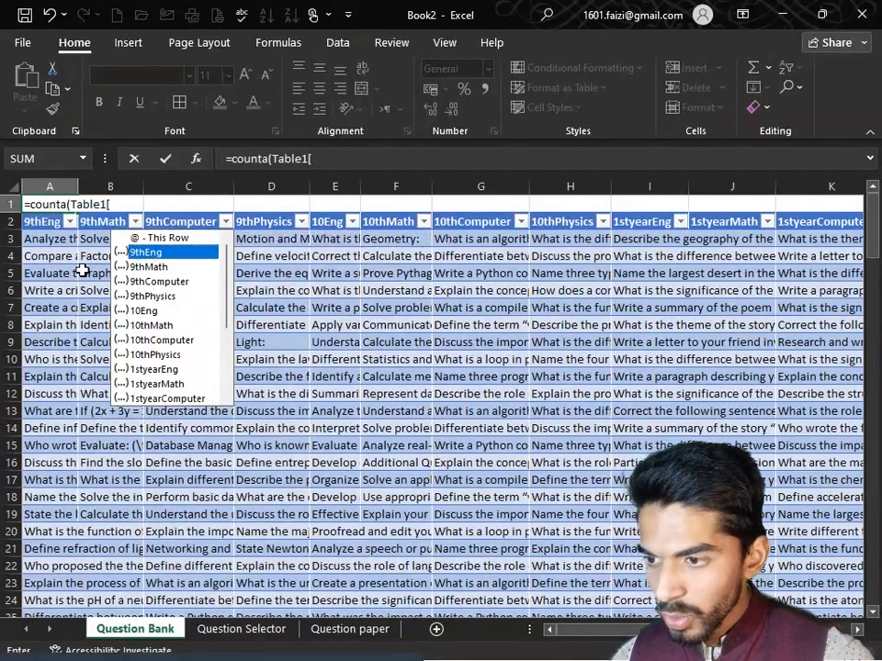
double_click(176, 253)
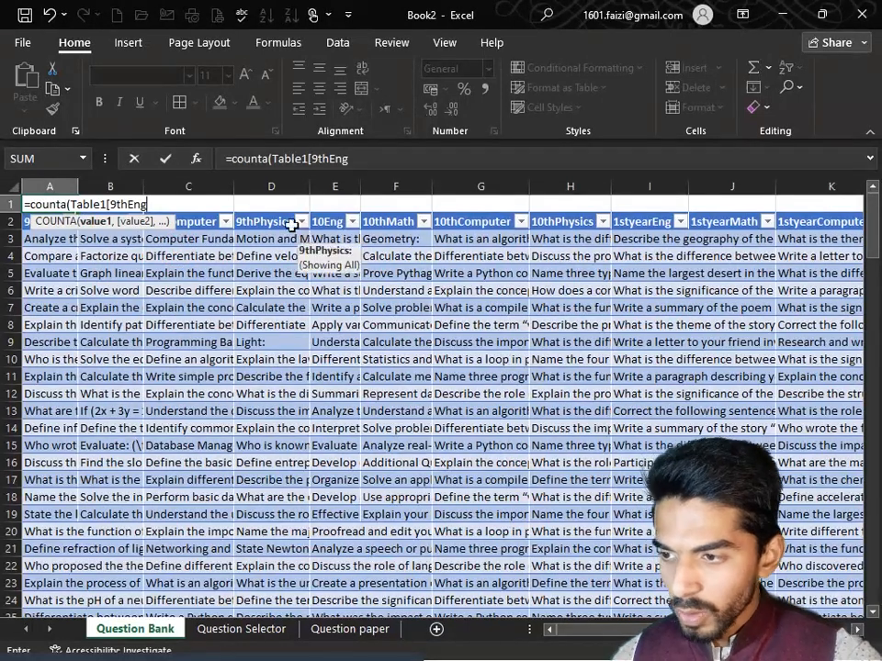
type("]")
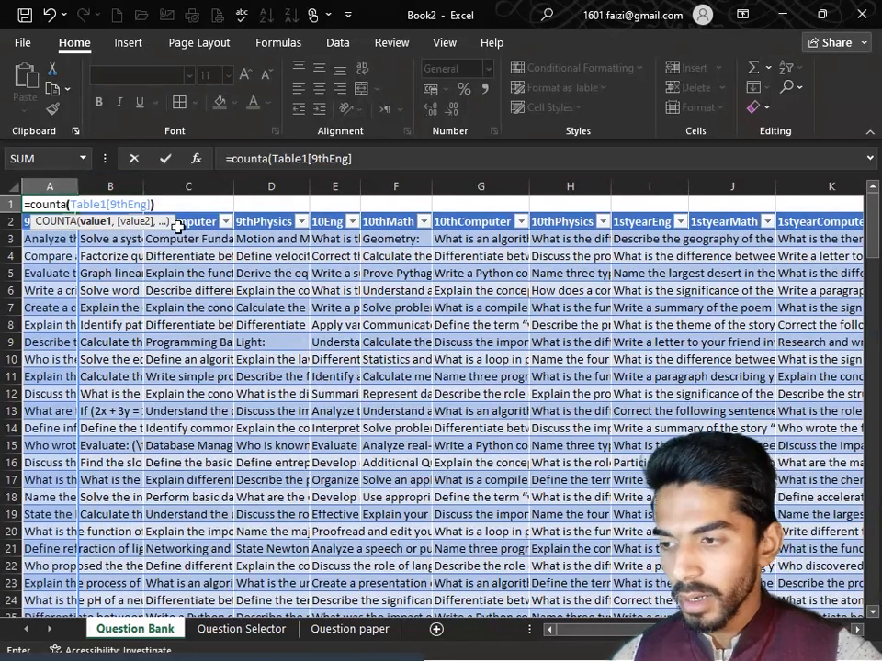
key("ctrl+Return")
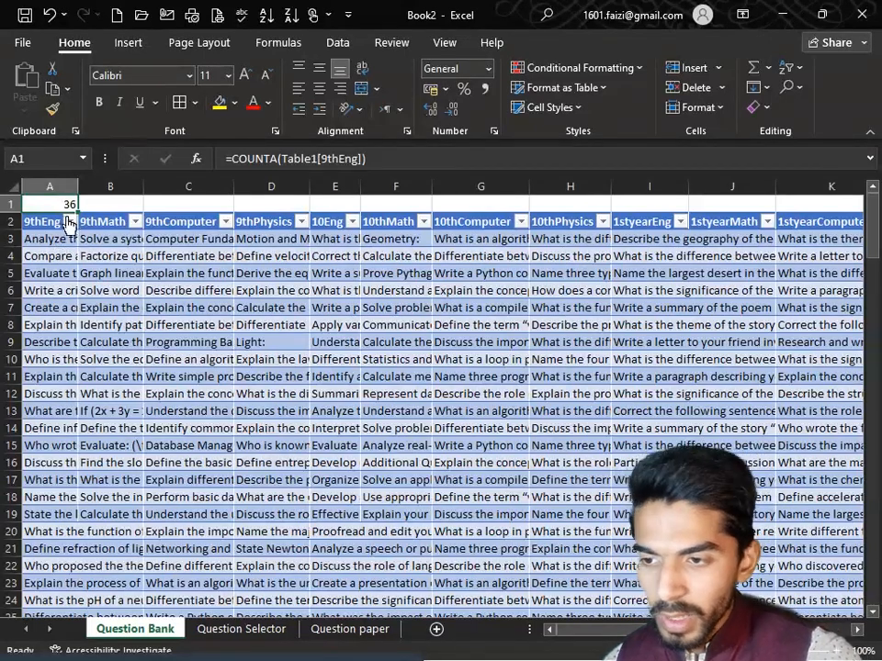
left_click_drag(77, 211, 802, 204)
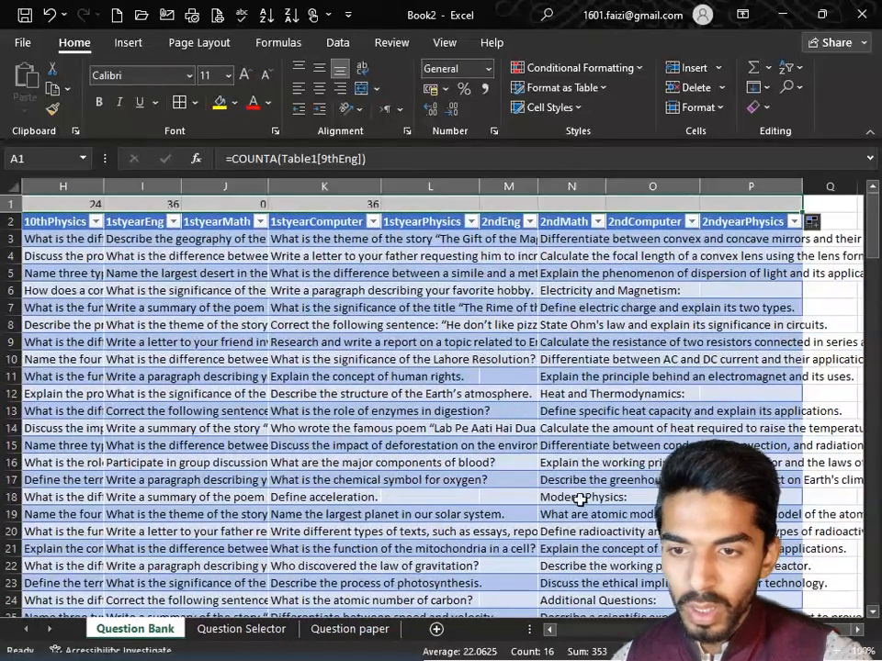
Examine the question counts in row 1 above the Question Bank columns and compare them with the table's contents.
left_click(542, 415)
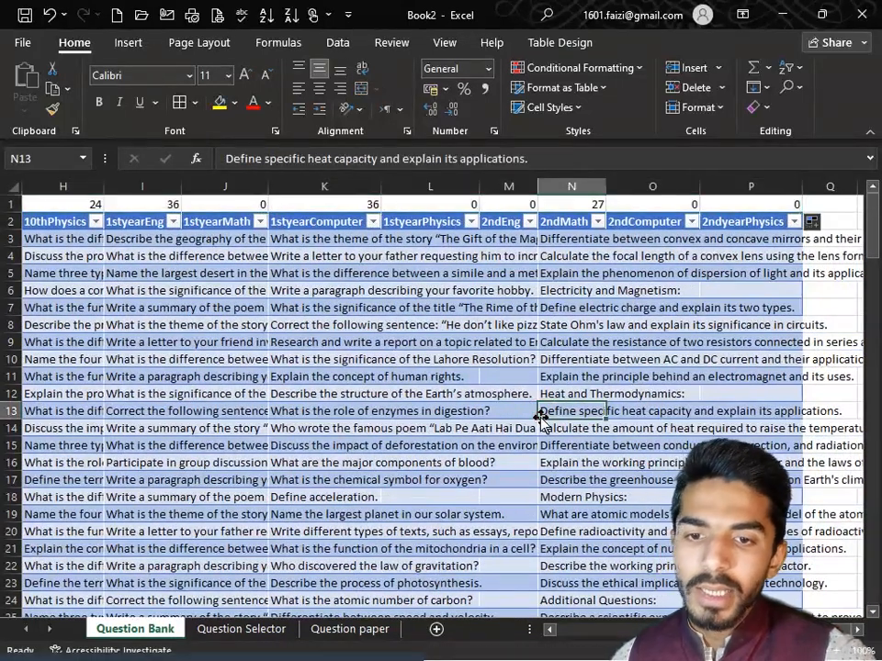
left_click(749, 238)
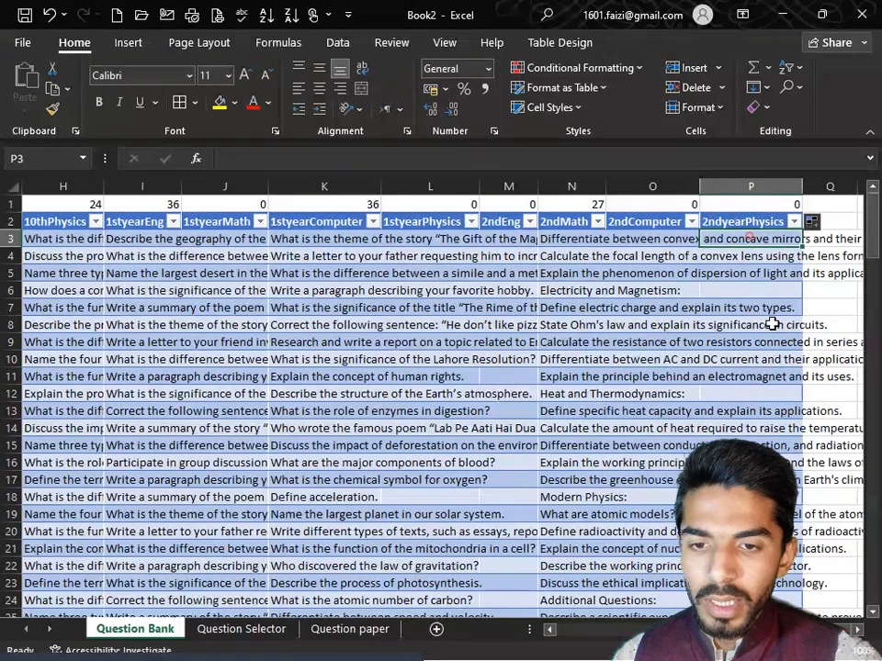
left_click(767, 287)
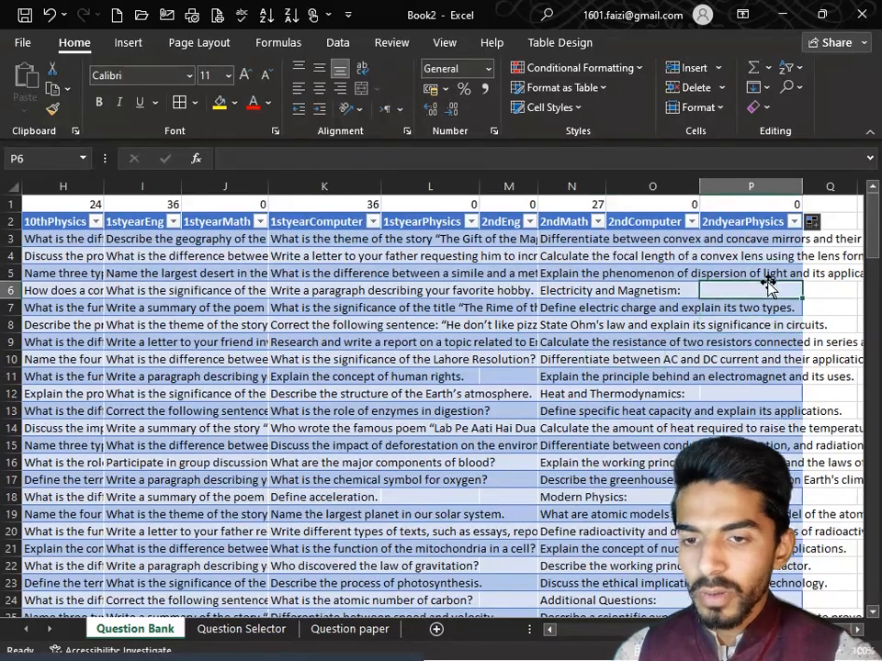
left_click(761, 204)
key("Left")
key("Left")
key("Left")
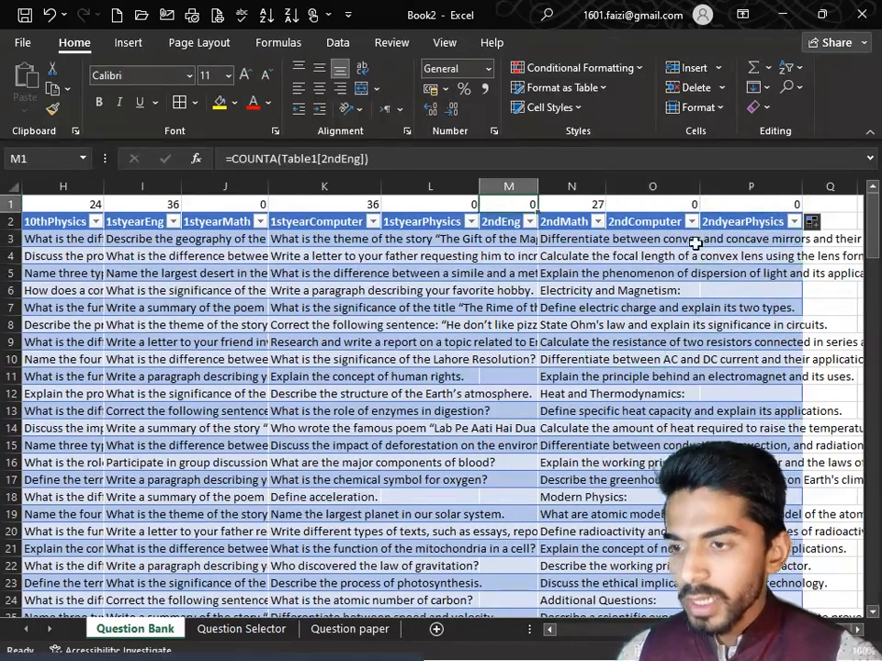
key("Down")
key("Down")
key("Up")
key("Up")
key("Right")
key("Right")
key("Right")
key("Right")
key("Right")
key("Right")
key("Right")
key("Right")
key("Right")
key("Right")
key("Right")
key("Left")
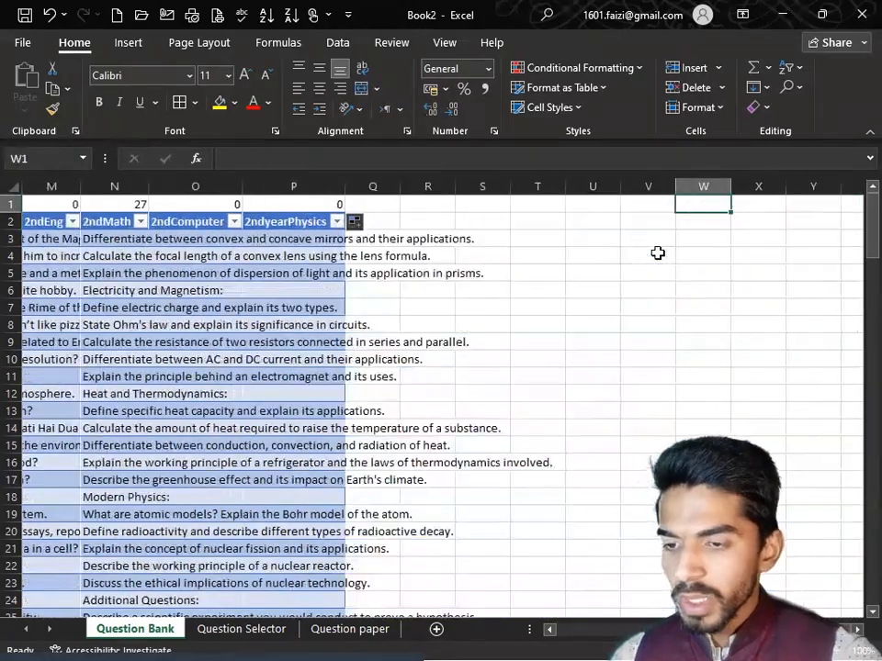
key("Left")
key("Left")
key("Left")
key("Left")
key("Left")
key("Left")
key("Left")
key("Left")
key("Left")
key("Left")
key("Left")
key("Left")
key("Left")
key("Left")
key("Left")
key("Left")
key("Left")
key("Left")
key("Left")
key("Left")
key("Right")
key("Right")
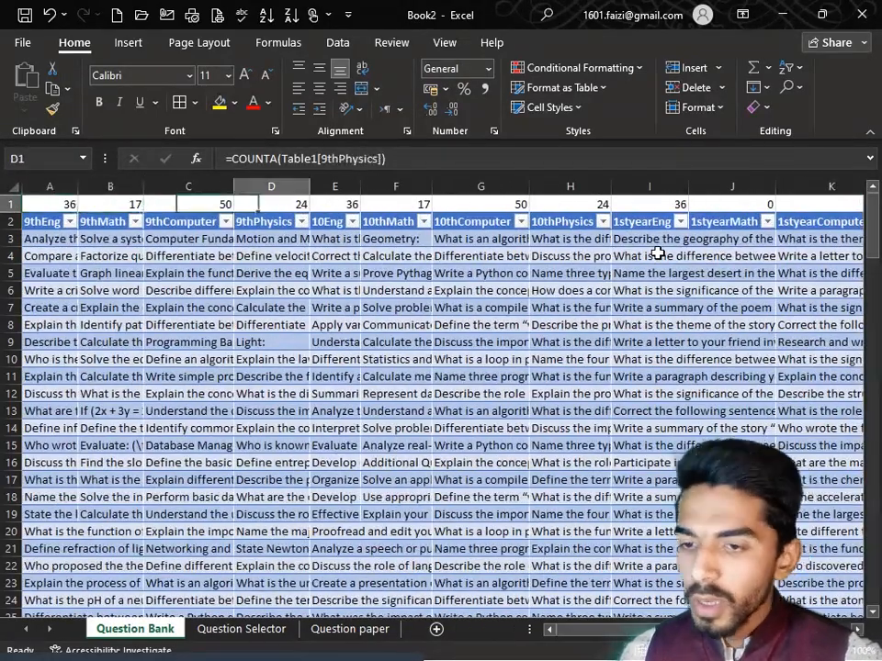
key("Right")
key("Right")
key("Right")
key("Right")
key("Right")
key("Right")
key("Right")
key("Right")
key("Right")
key("Right")
key("Right")
key("Right")
key("Right")
key("Right")
key("Right")
key("Left")
key("Left")
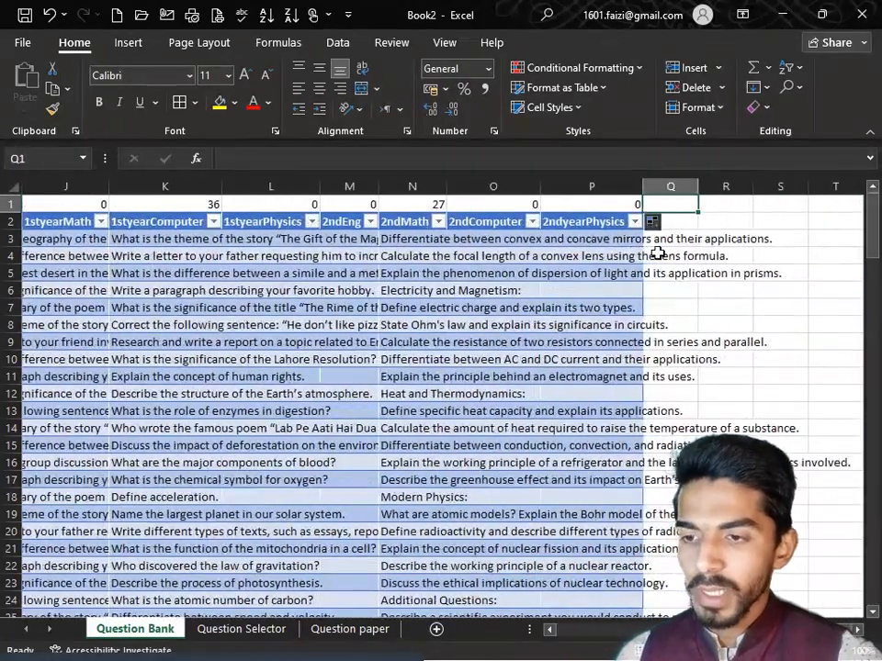
key("Left")
key("Left")
key("Left")
key("Left")
key("Left")
key("Left")
key("Left")
key("Left")
key("Left")
key("Left")
key("Left")
key("Left")
key("Left")
key("Left")
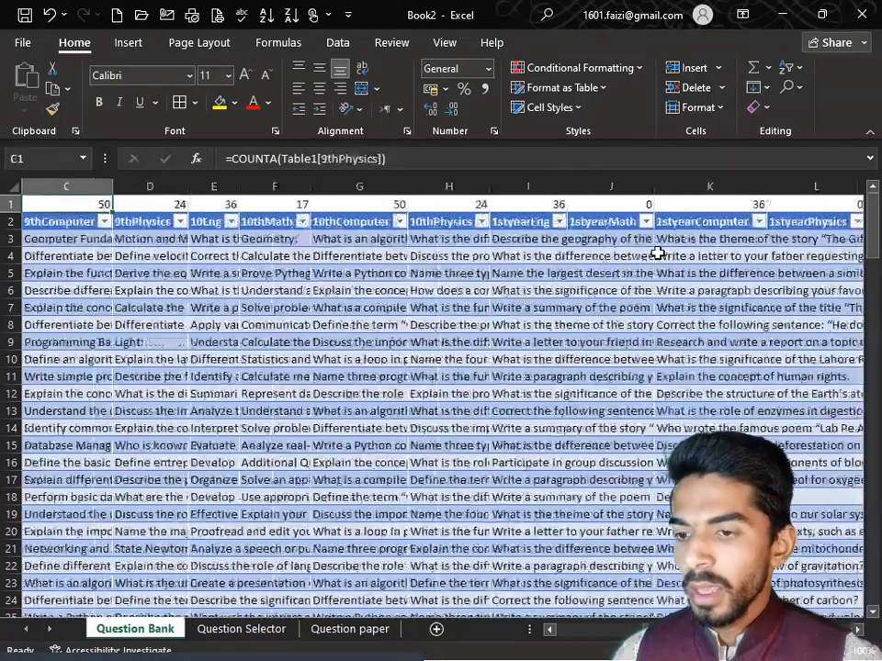
key("Left")
key("Left")
left_click(279, 360)
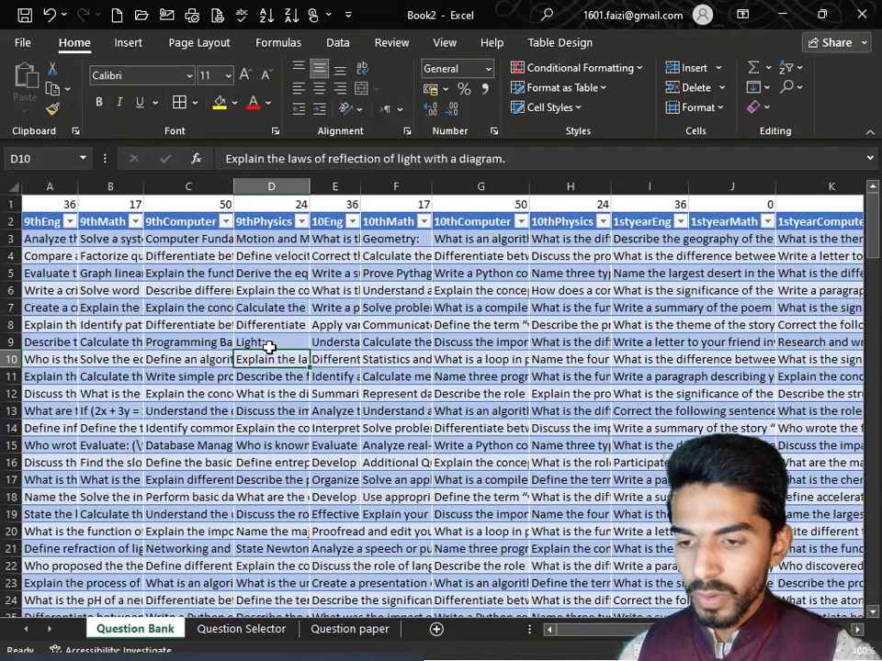
left_click(500, 393)
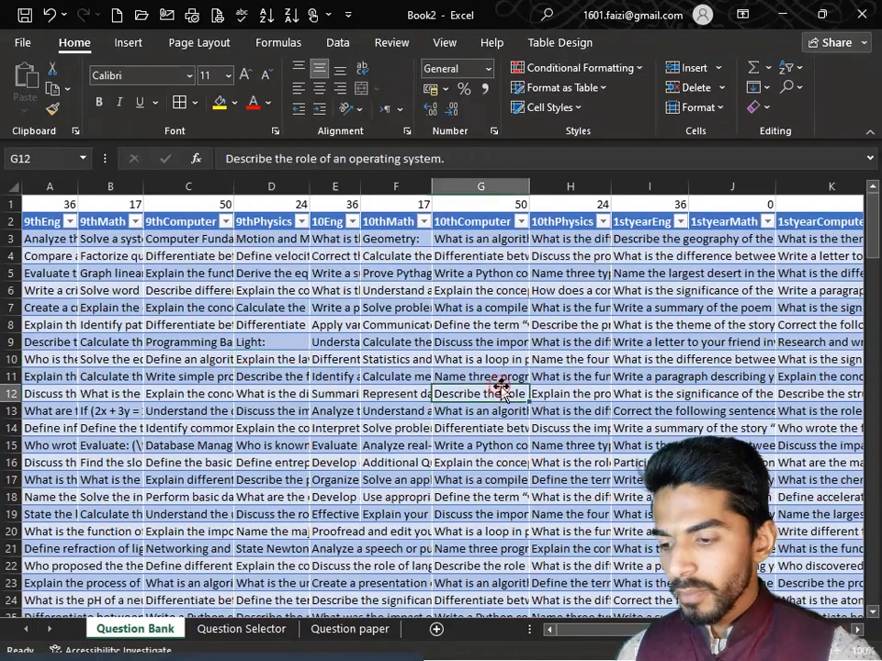
Check the class in A2 and the test subject in I2 of the Question paper sheet.
left_click(257, 629)
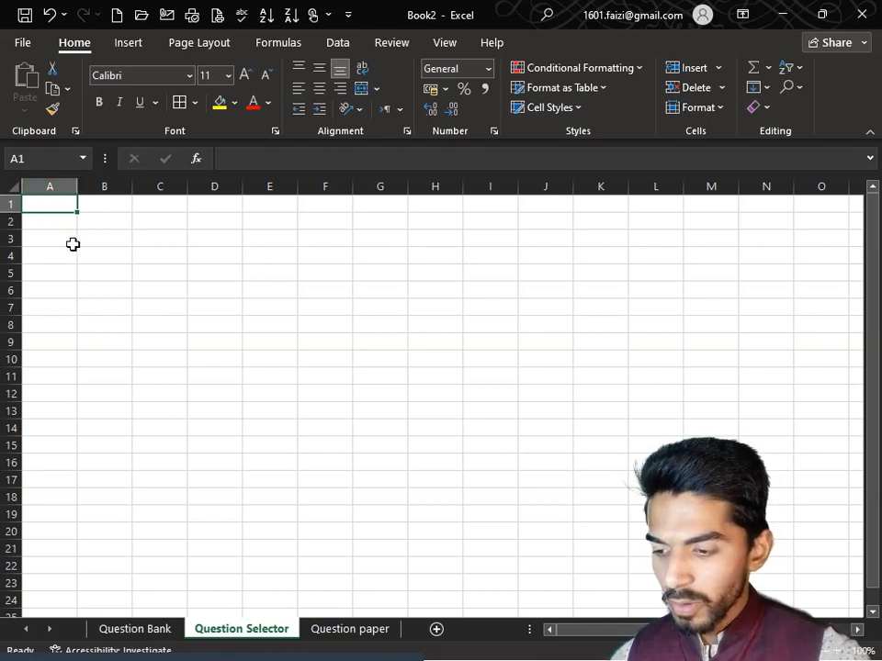
left_click(171, 628)
left_click(242, 632)
left_click(367, 630)
left_click(164, 333)
left_click(630, 332)
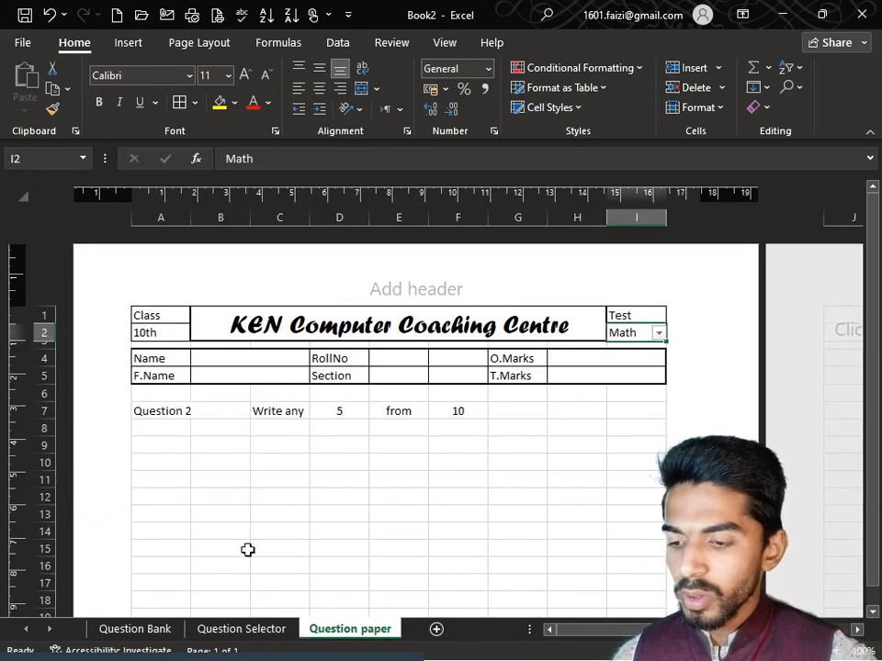
On the Question Selector sheet, label A1 "paper" and enter ='Question paper'!A2&'Question paper'!I2 in B1.
left_click(276, 628)
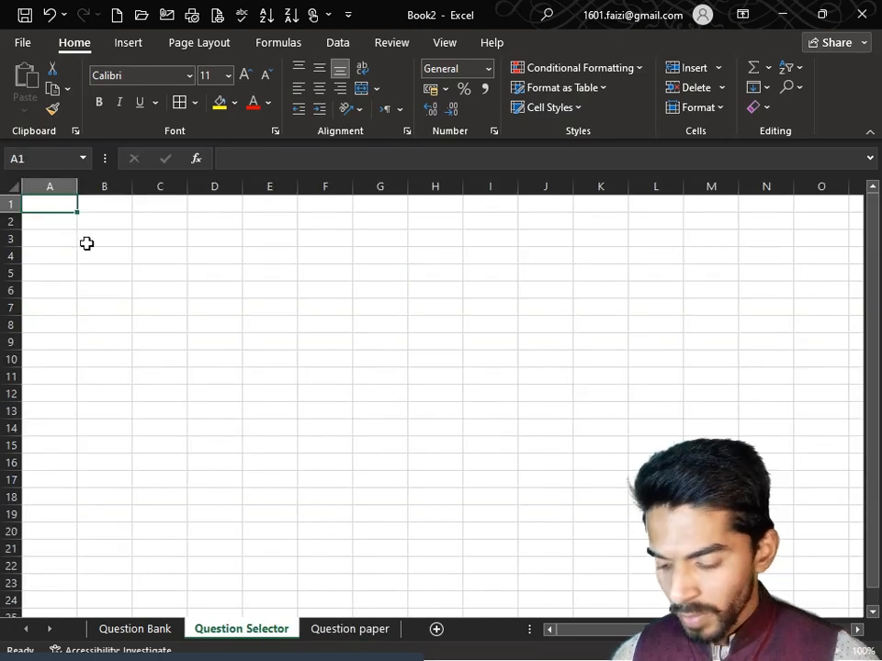
type("paper")
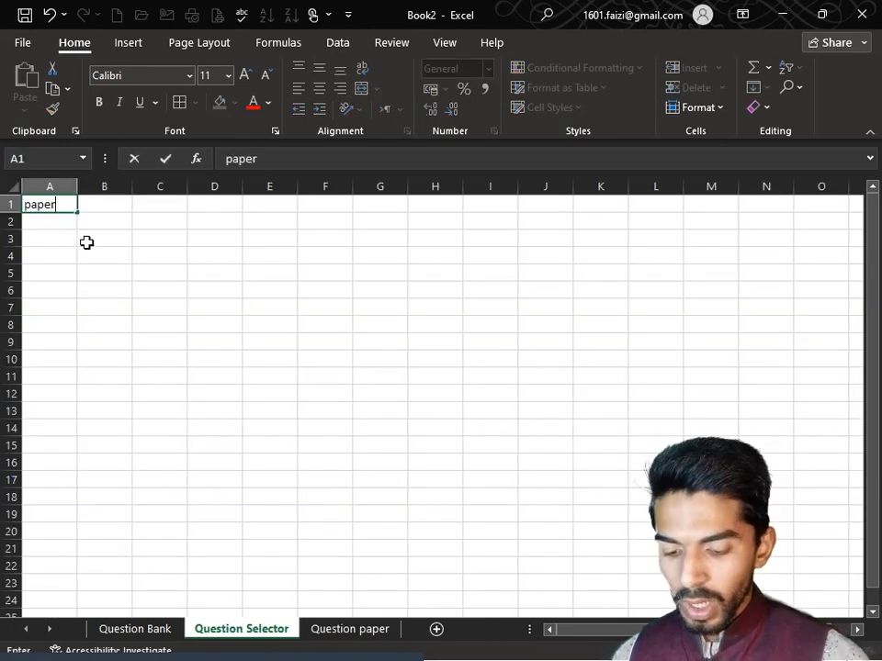
key("Tab")
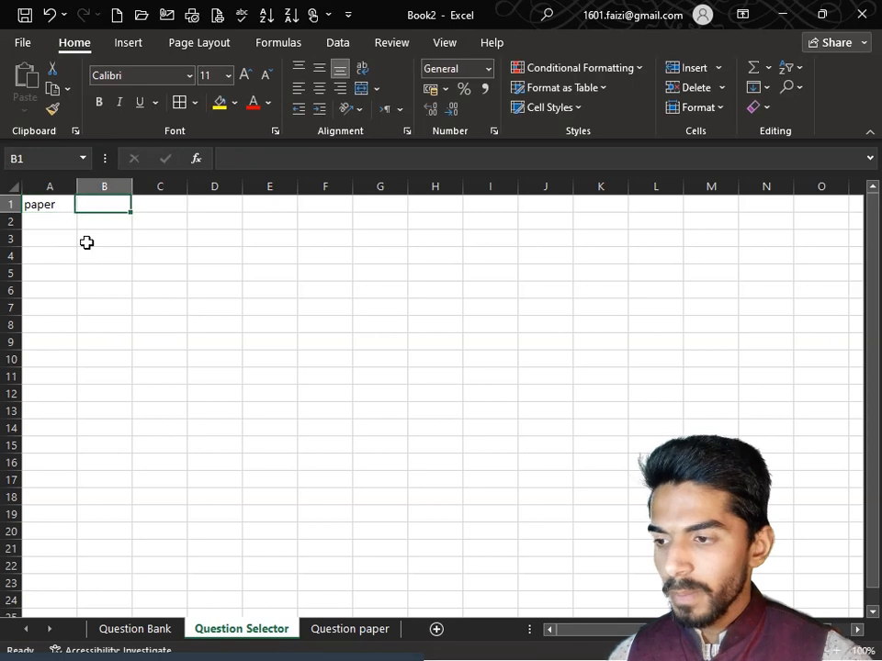
type("=")
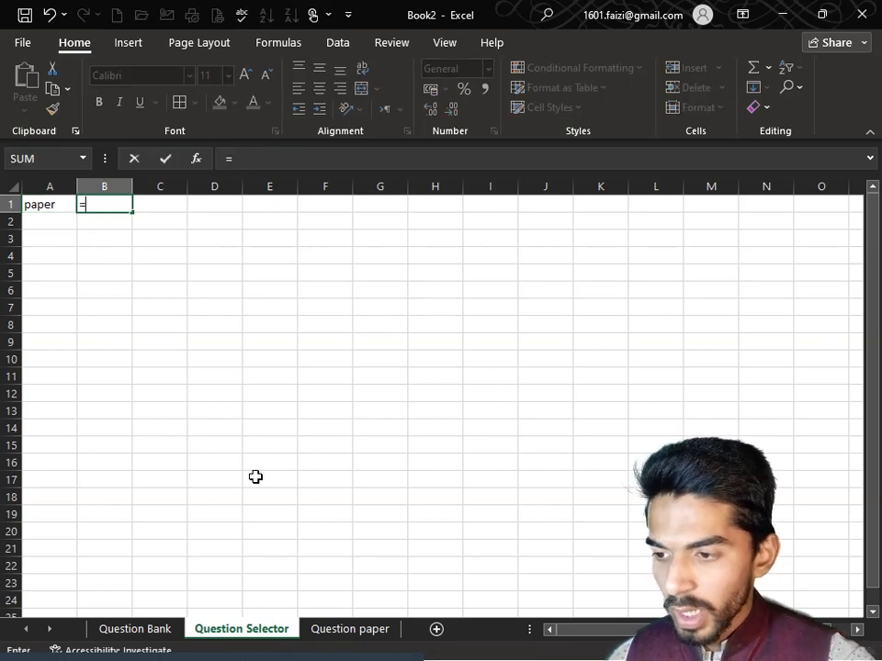
left_click(360, 634)
left_click(165, 332)
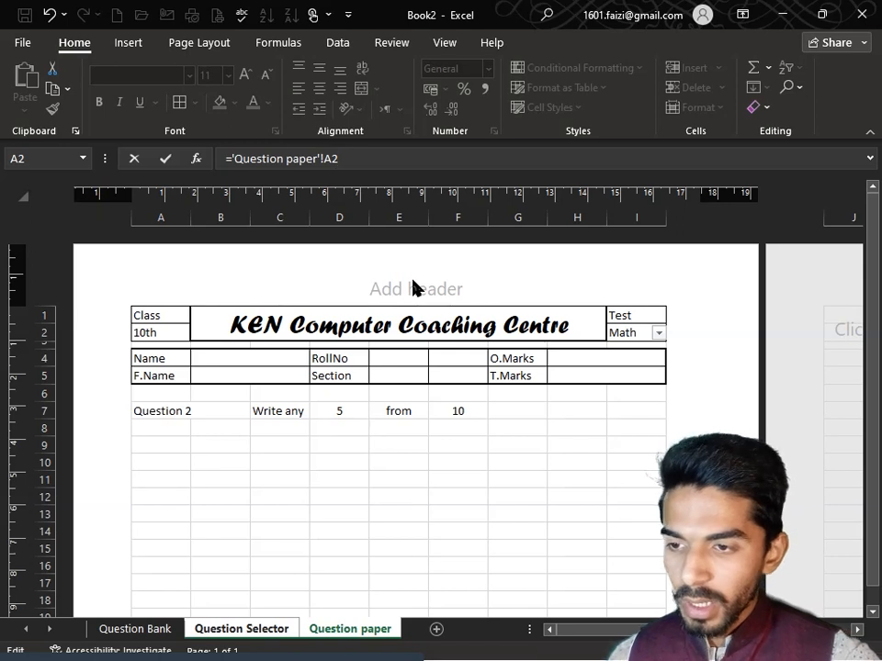
type("&")
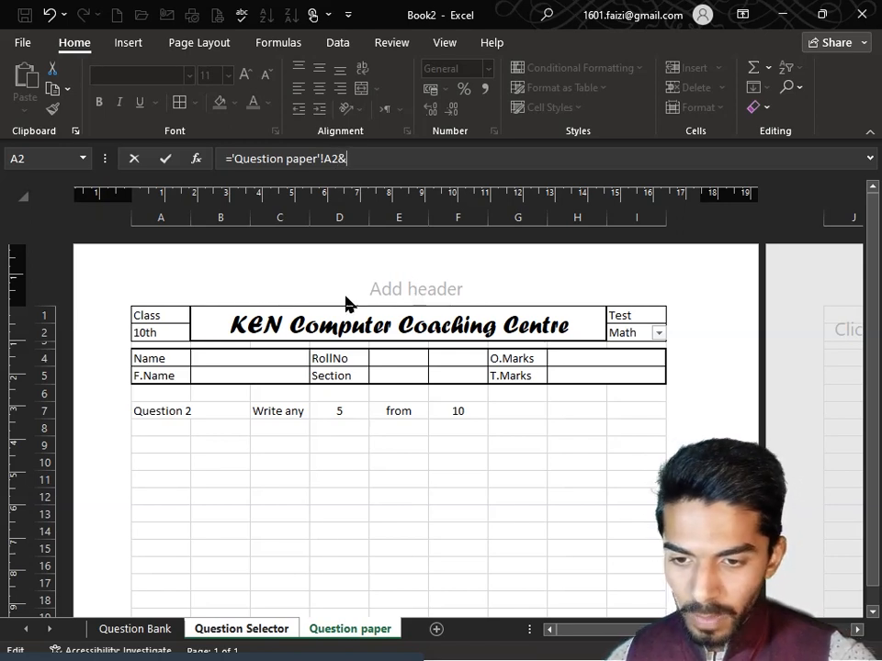
left_click(633, 336)
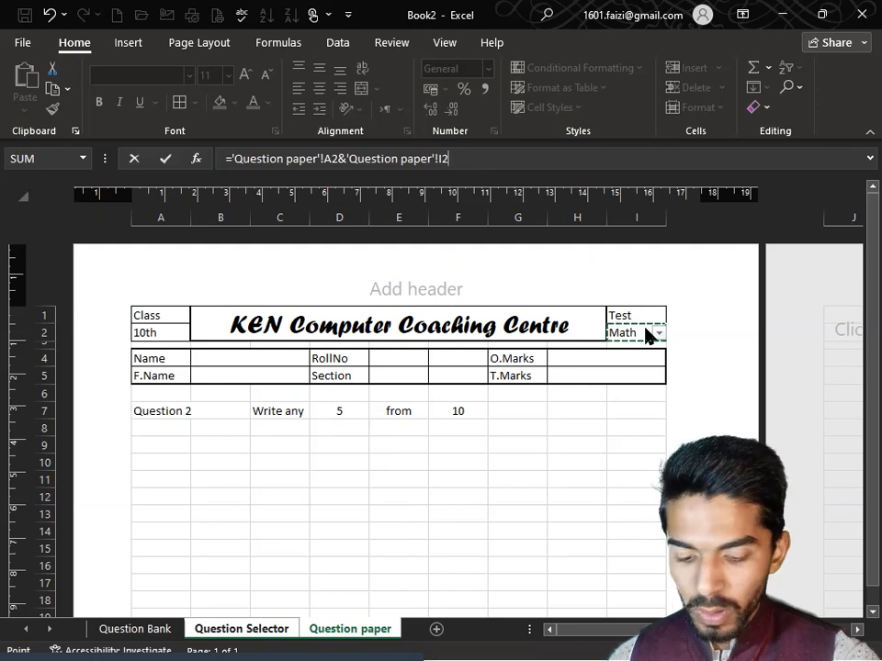
key("Return")
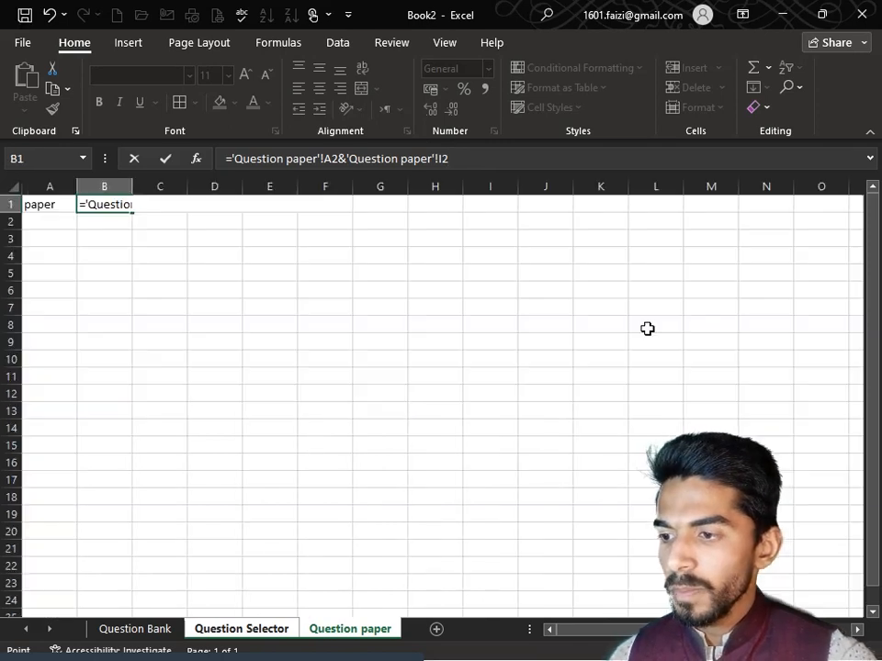
left_click(64, 206)
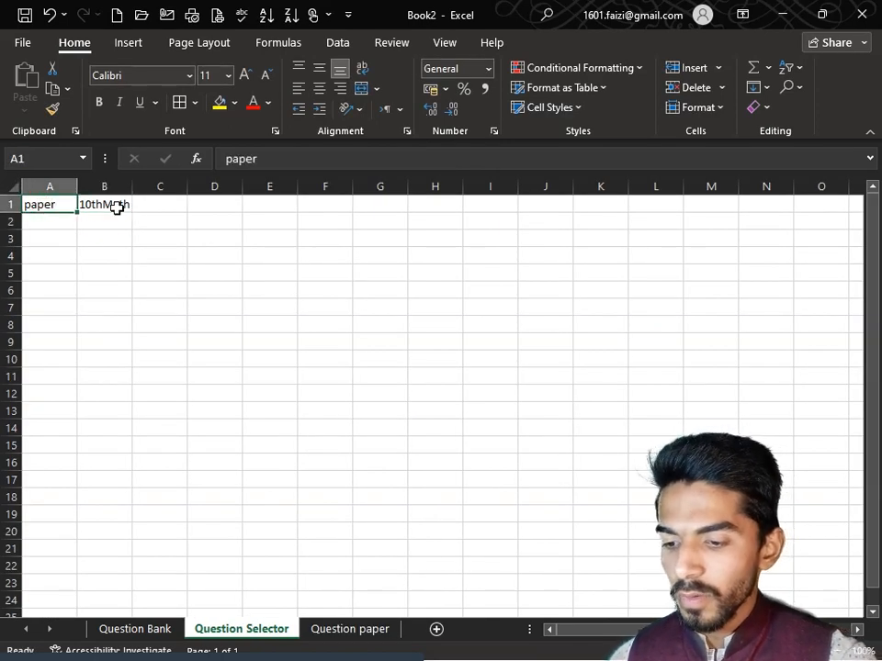
left_click(114, 205)
Set the class in A2 of the Question paper sheet to 1styear and check B1 on the Question Selector sheet.
left_click(344, 628)
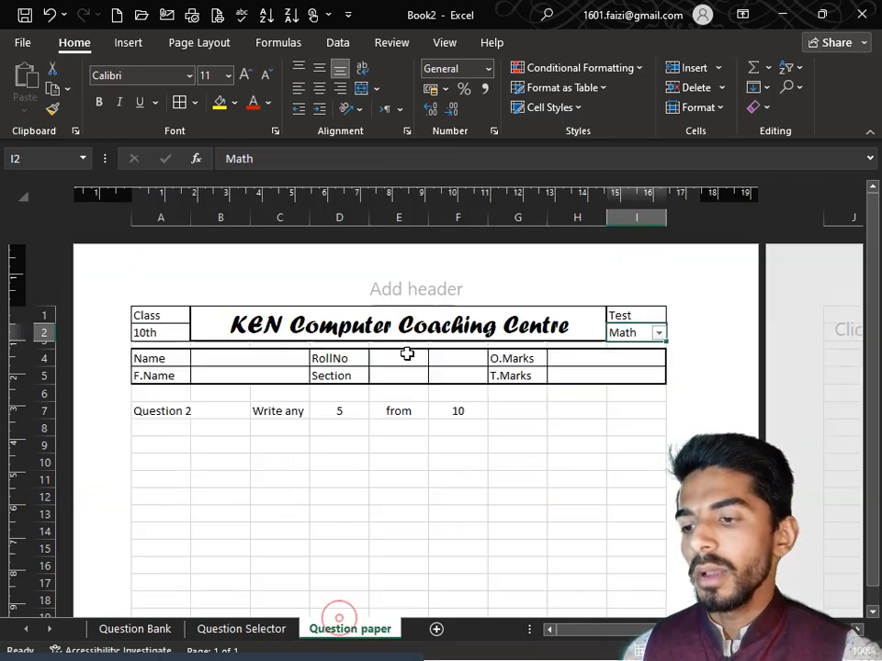
left_click(171, 333)
left_click(197, 334)
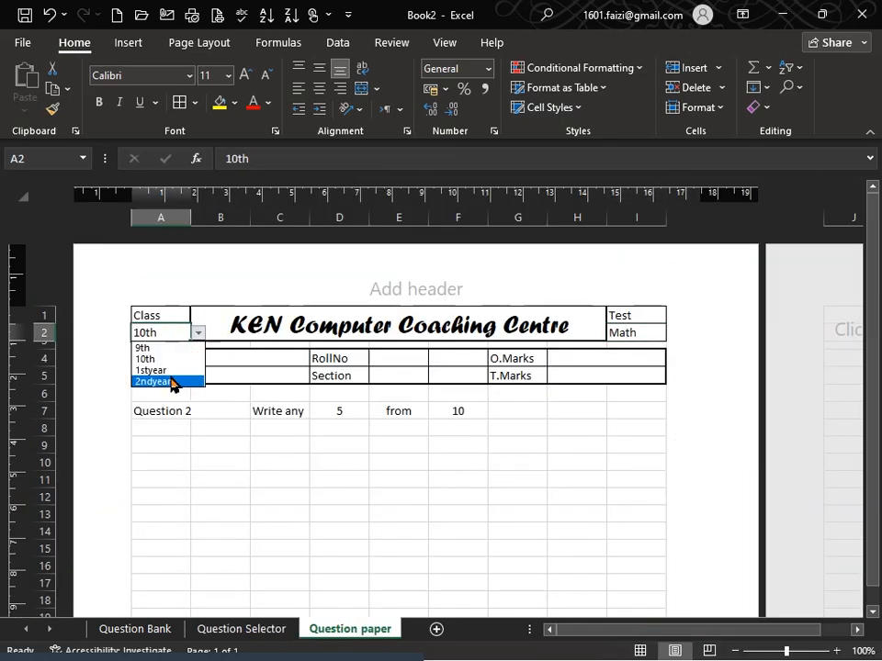
left_click(166, 369)
left_click(233, 629)
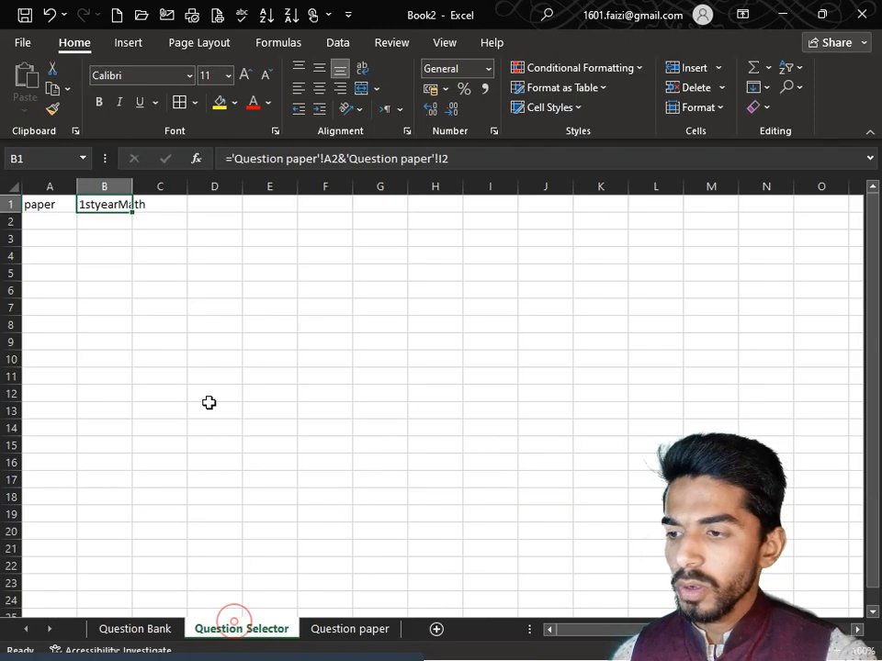
Widen column B of the Question Selector sheet to fit its contents.
left_click(209, 395)
double_click(131, 187)
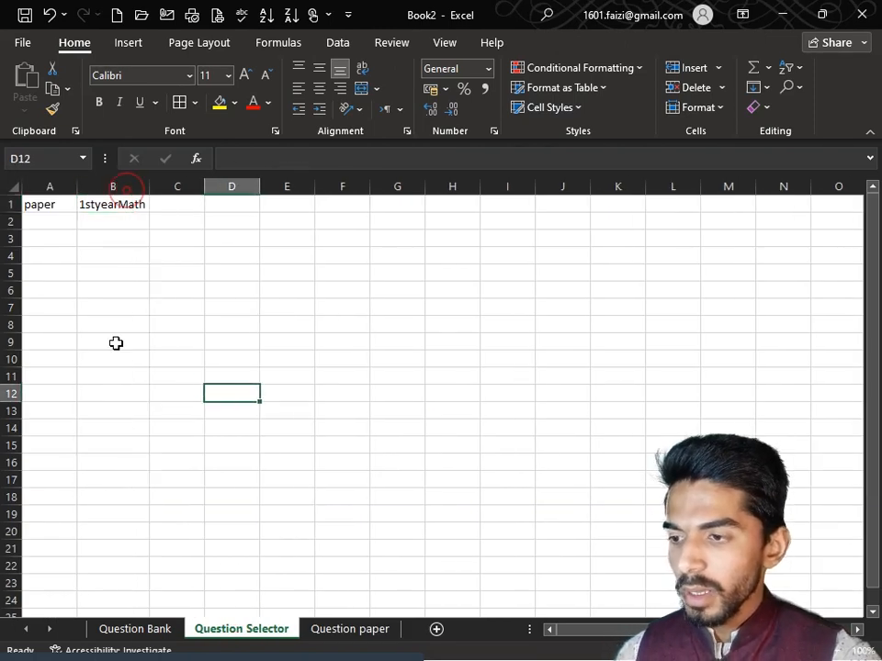
left_click(115, 342)
left_click(106, 226)
left_click(53, 219)
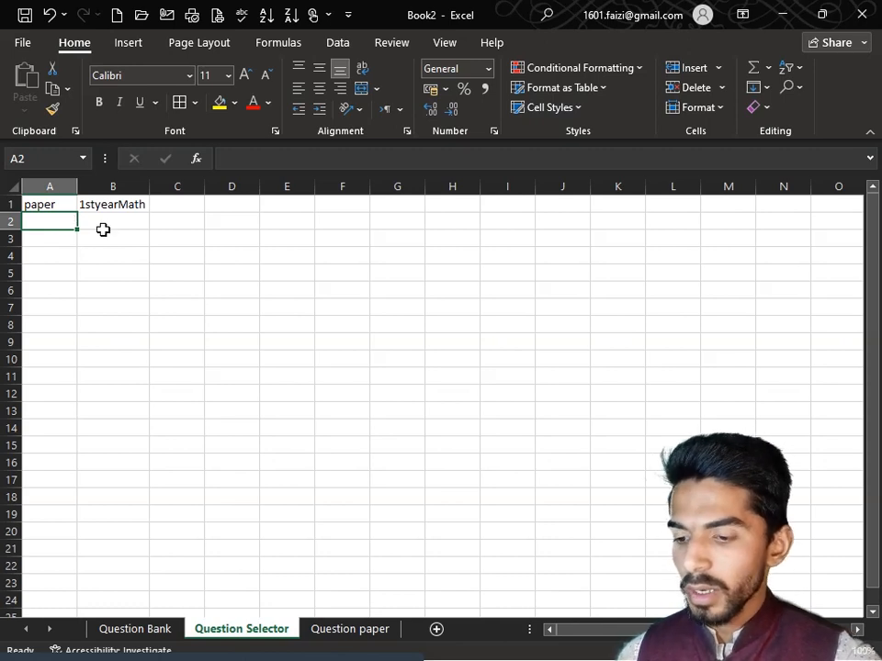
Check the question count in F7 and the empty question area below it on the Question paper sheet.
left_click(350, 629)
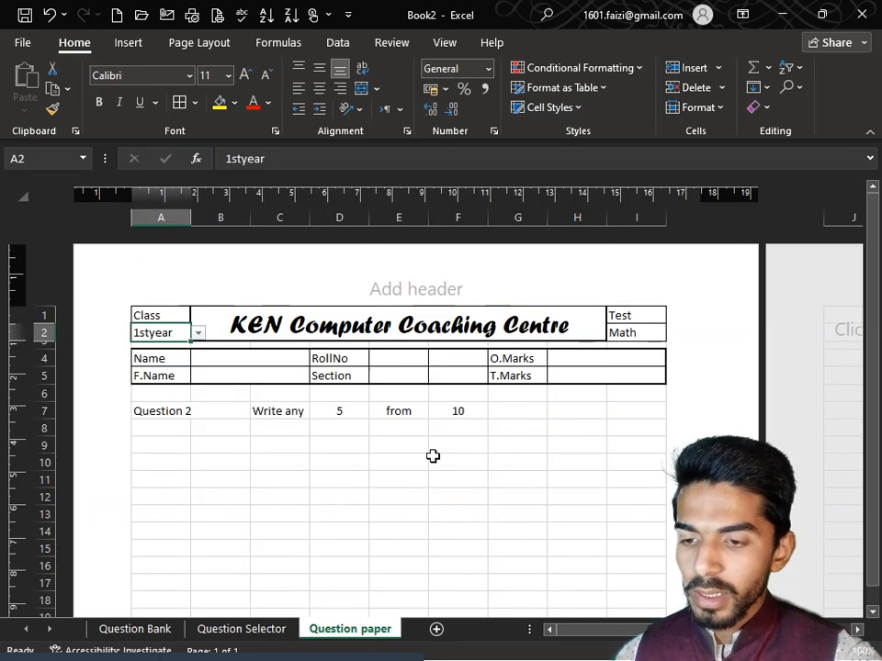
left_click(458, 408)
left_click_drag(167, 439, 295, 512)
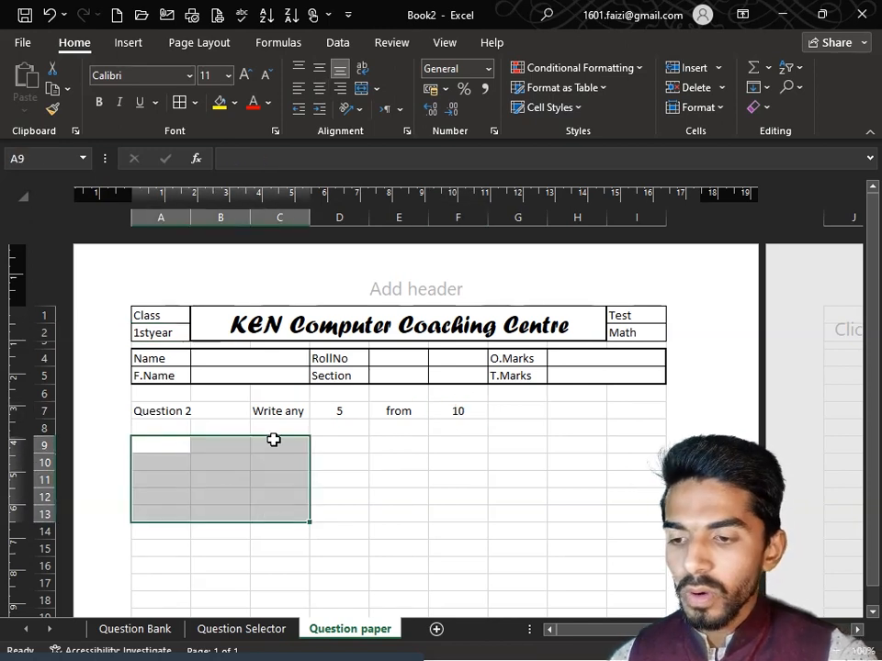
left_click(444, 409)
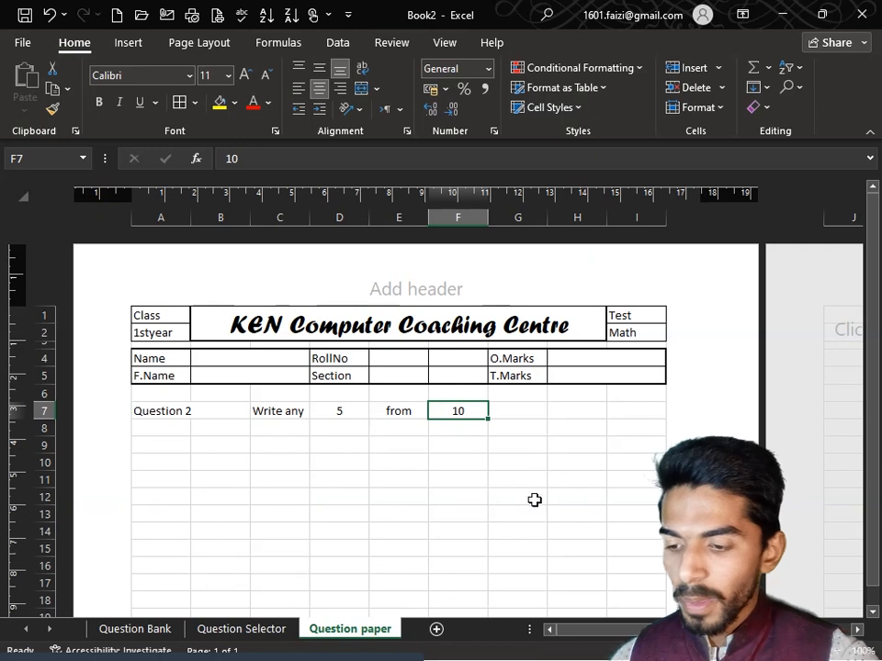
Enter the label "Question required" in A2 of the Question Selector sheet and widen column A to fit it.
left_click(241, 628)
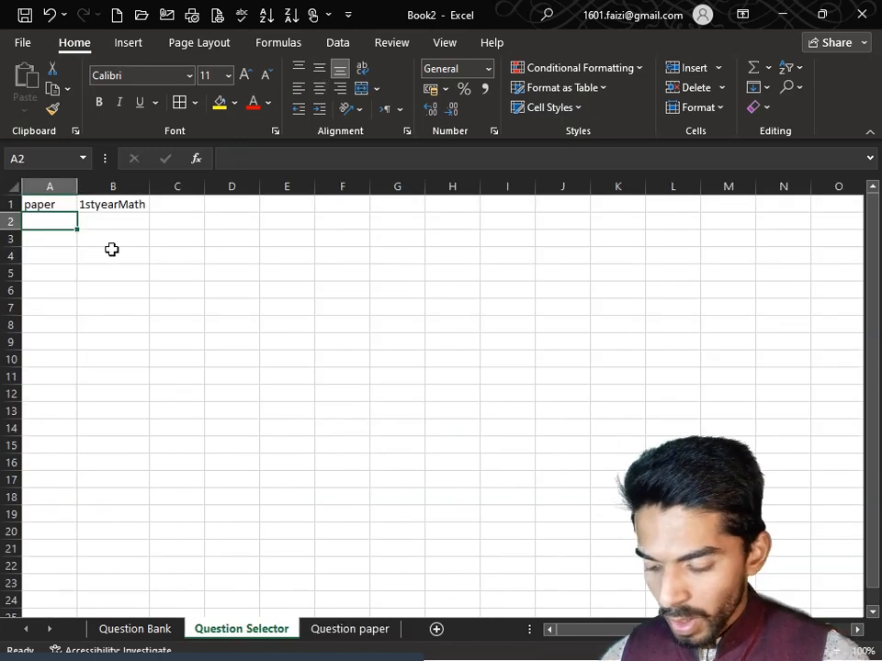
type("Question required")
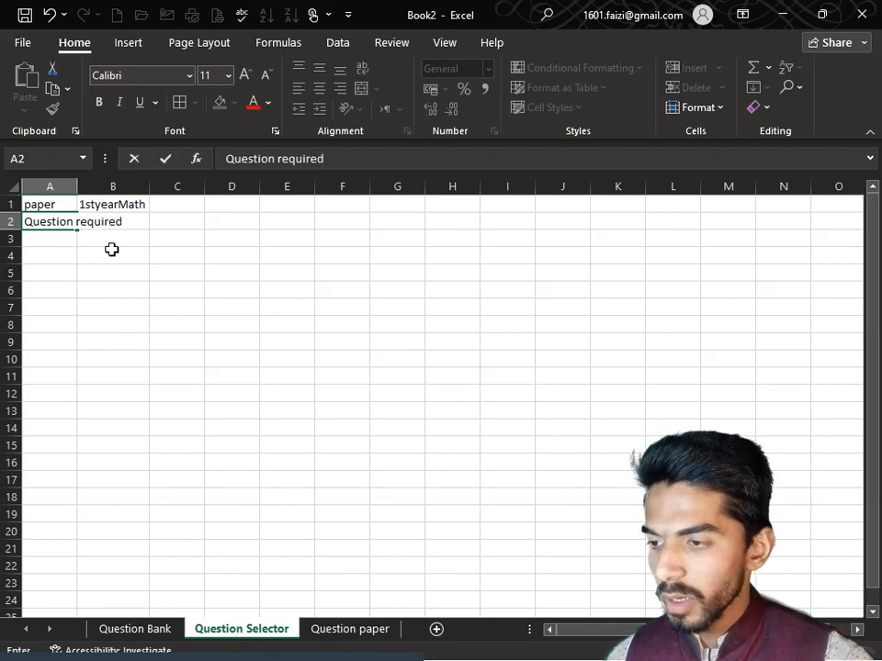
left_click(74, 189)
left_click(87, 238)
double_click(77, 188)
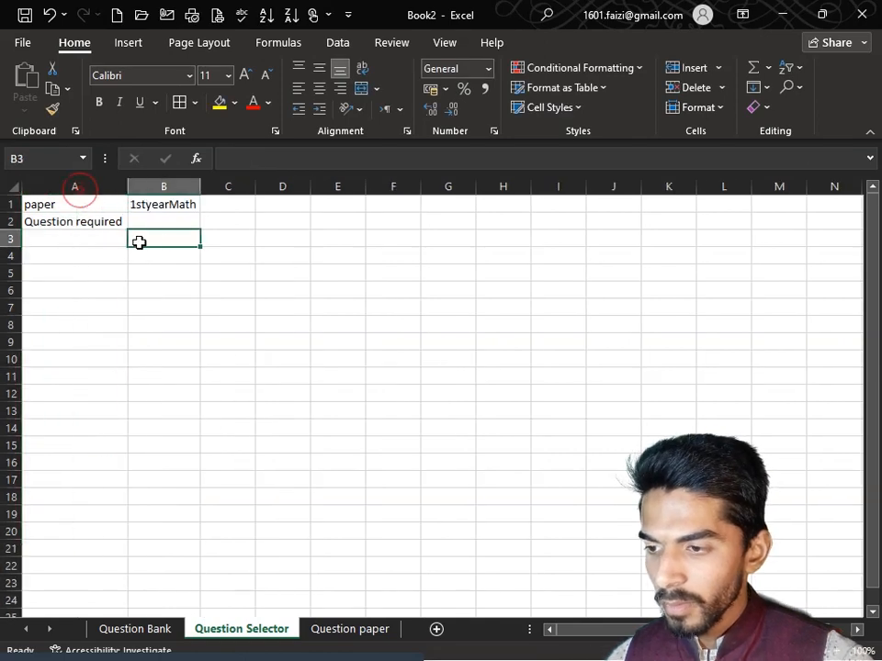
Link B2 of the Question Selector sheet to the question count with ='Question paper'!F7.
left_click(173, 205)
left_click(178, 223)
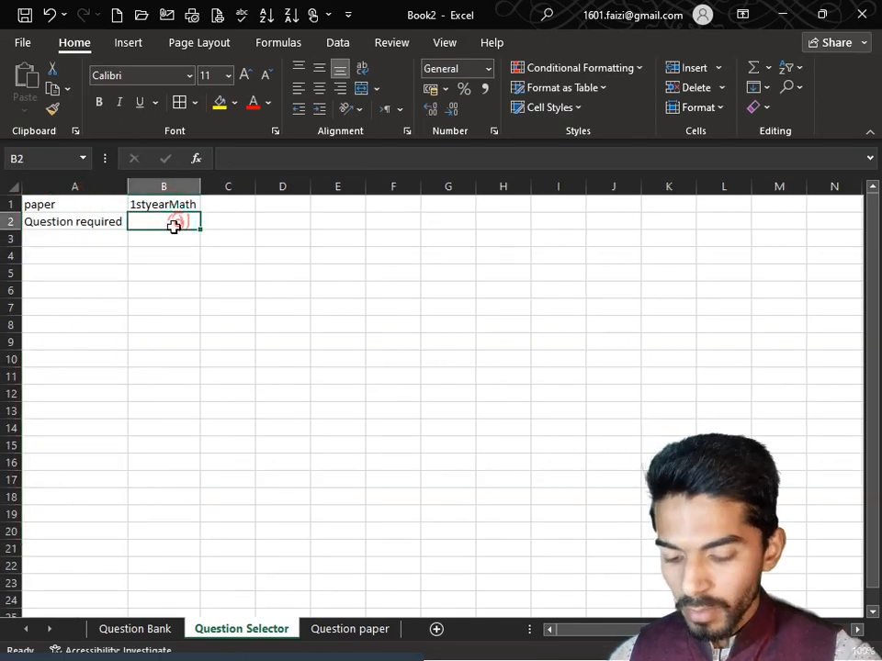
type("=")
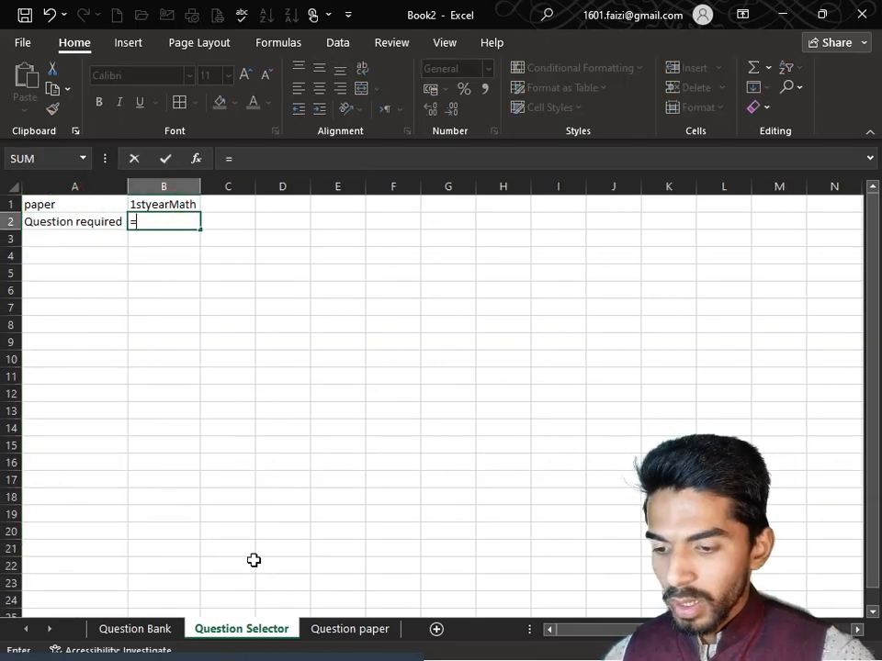
left_click(372, 628)
left_click(466, 413)
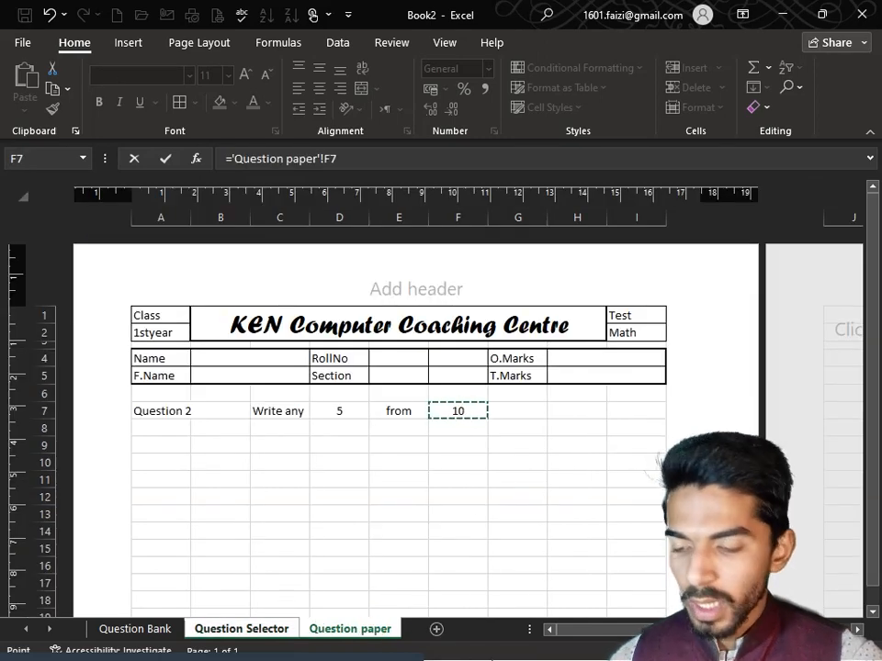
key("Return")
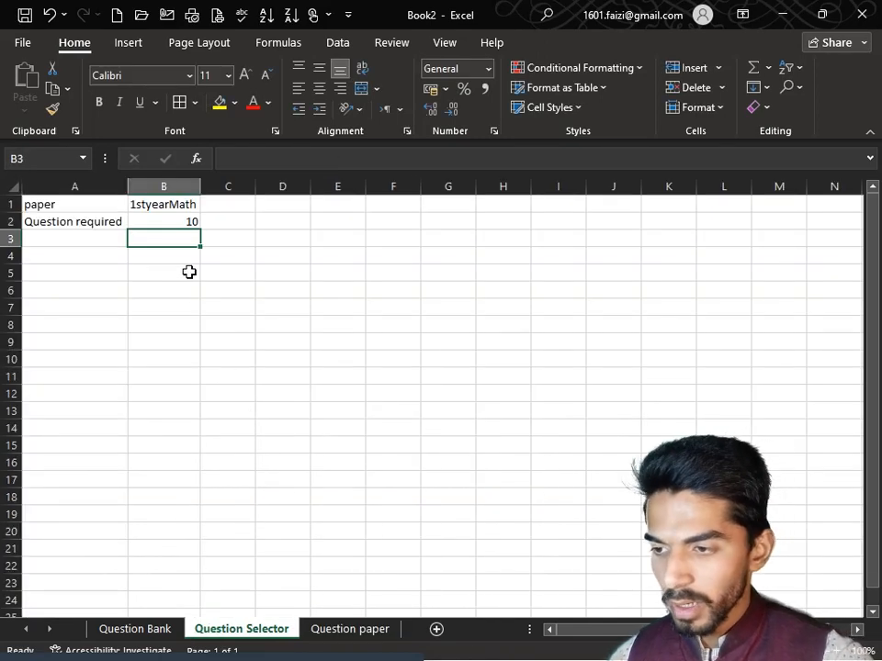
left_click(167, 216)
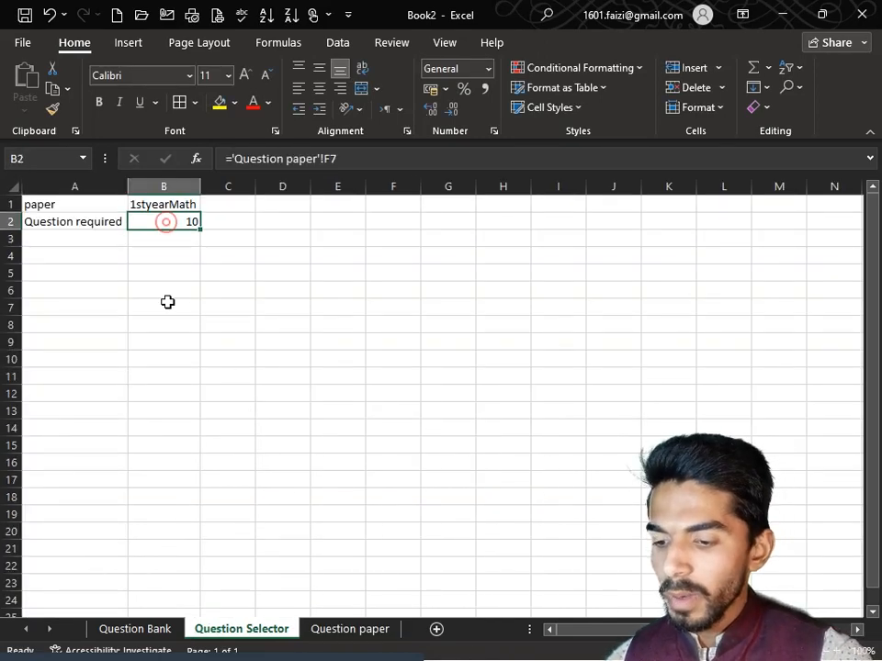
Set the question count in F7 of the Question paper sheet to 20 and check B2 on the Question Selector sheet.
left_click(349, 628)
type("20")
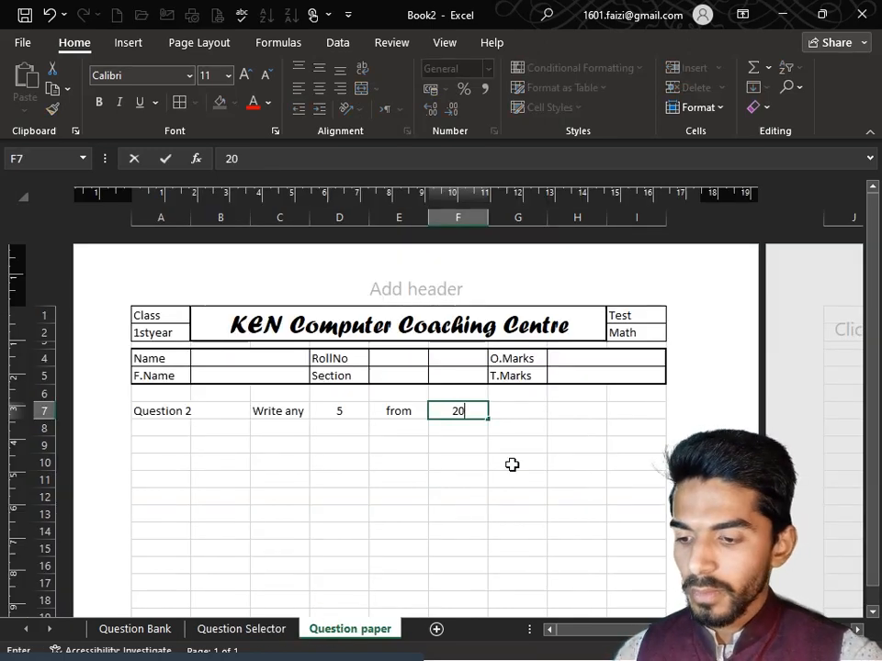
key("Return")
left_click(233, 628)
left_click(175, 318)
left_click(174, 228)
Enter the label "Question Available" in A3 of the Question Selector sheet.
left_click(73, 244)
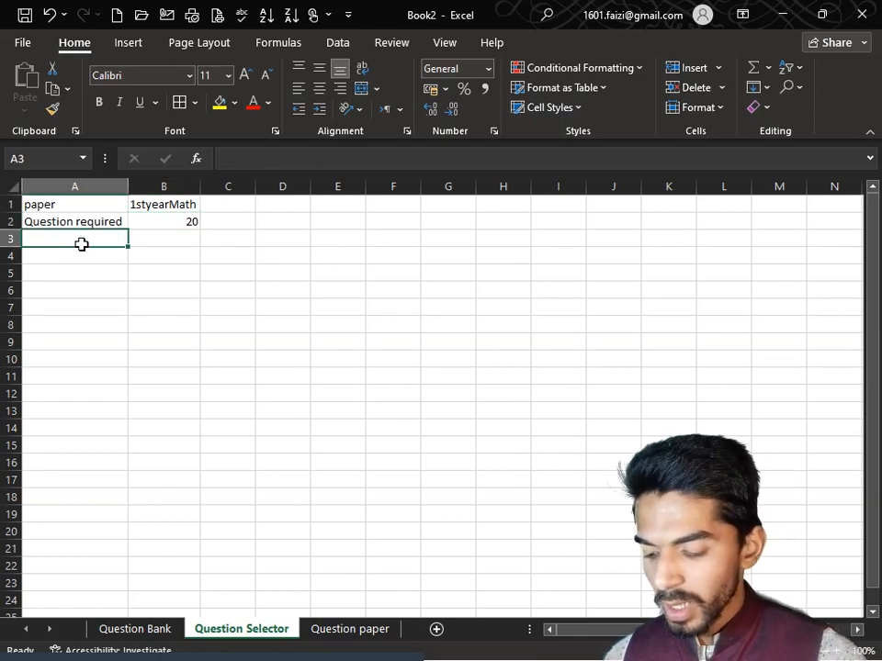
type("question required")
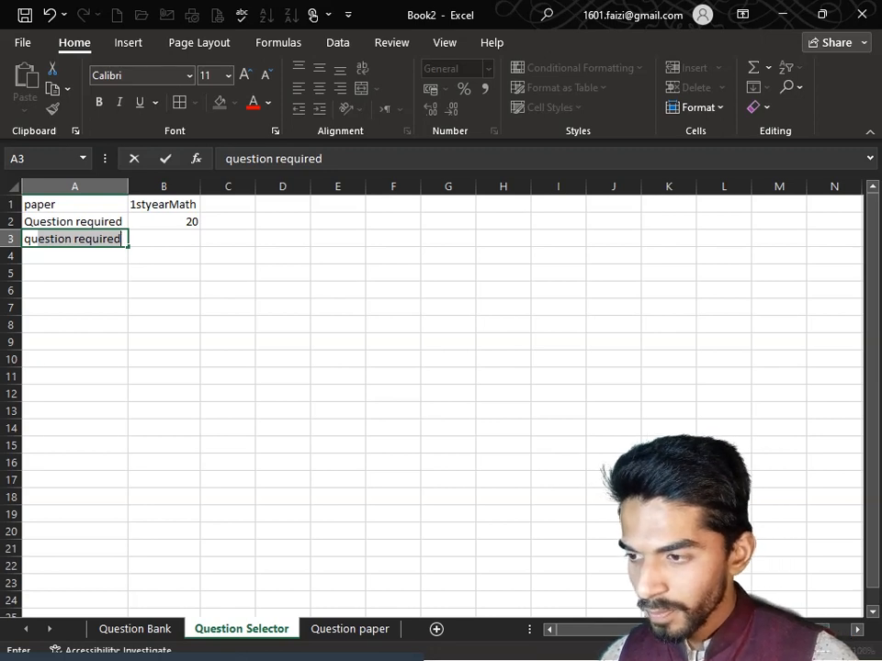
key("BackSpace")
key("BackSpace")
key("BackSpace")
key("BackSpace")
type("Question Available")
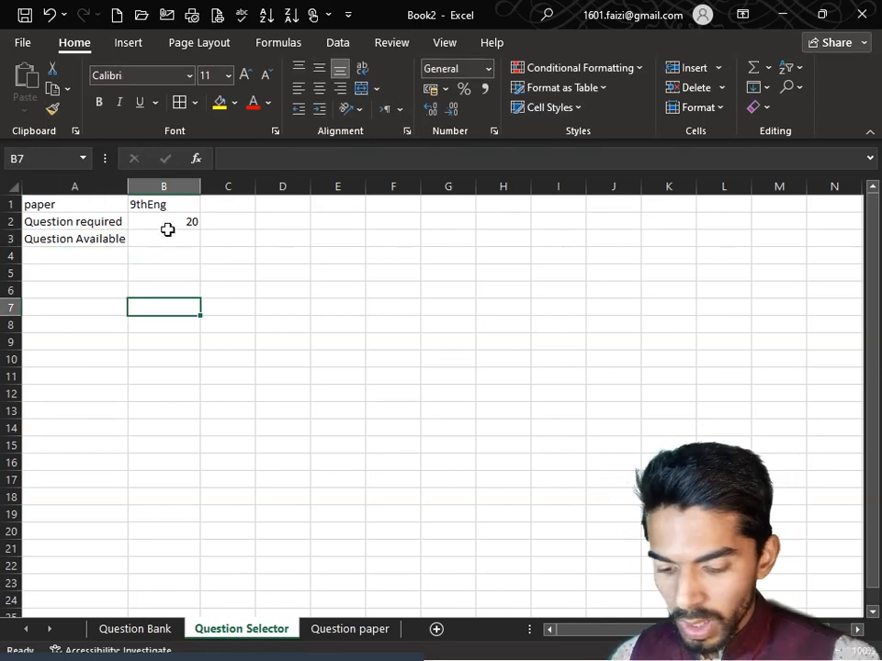
left_click(167, 226)
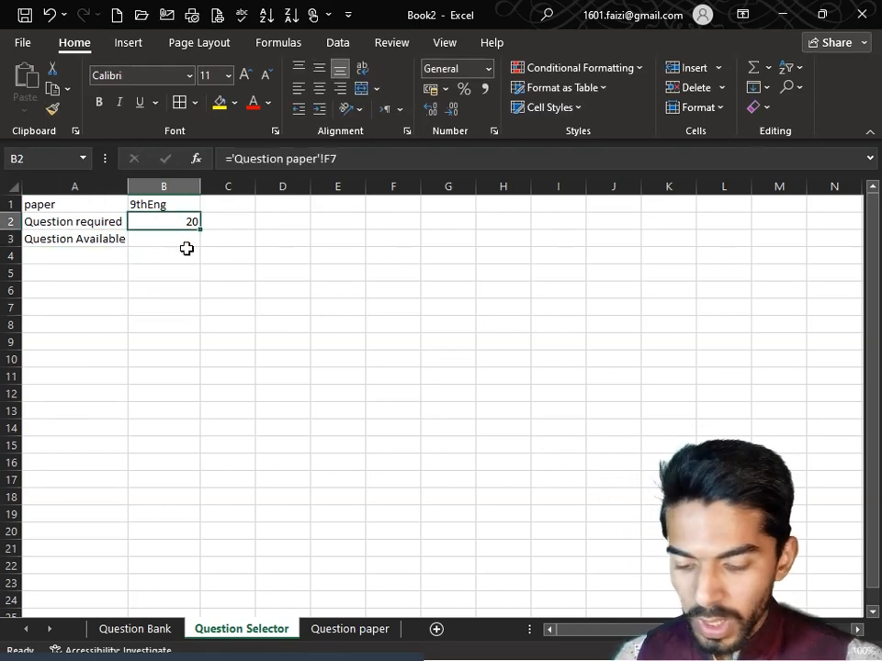
left_click(186, 248)
type("=INDEX(")
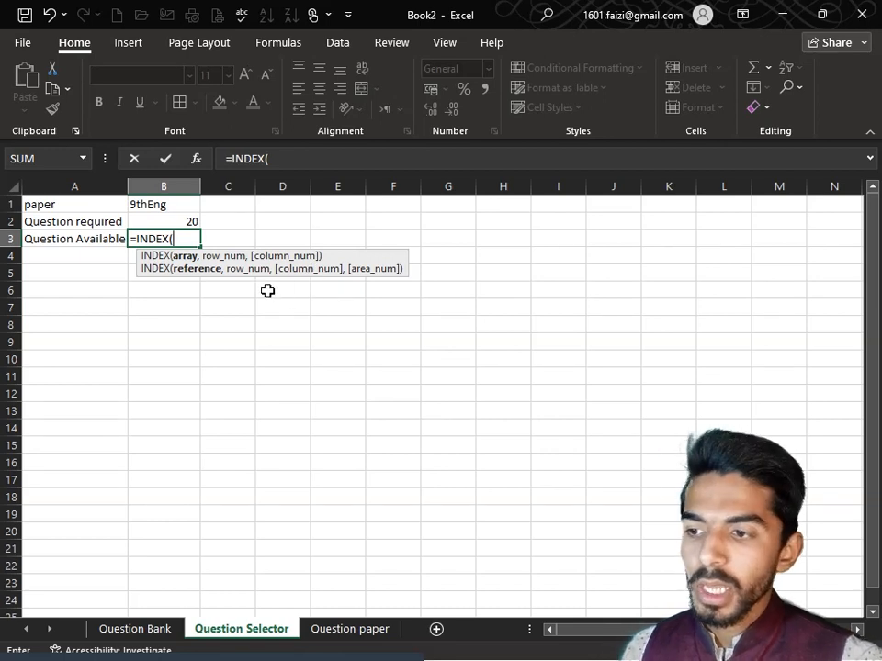
left_click(181, 200)
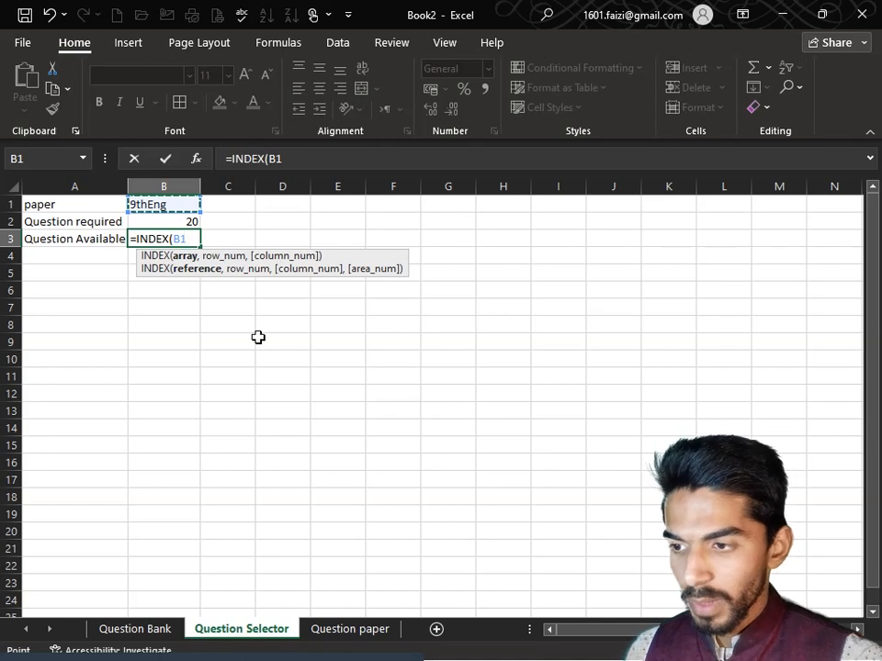
key("Escape")
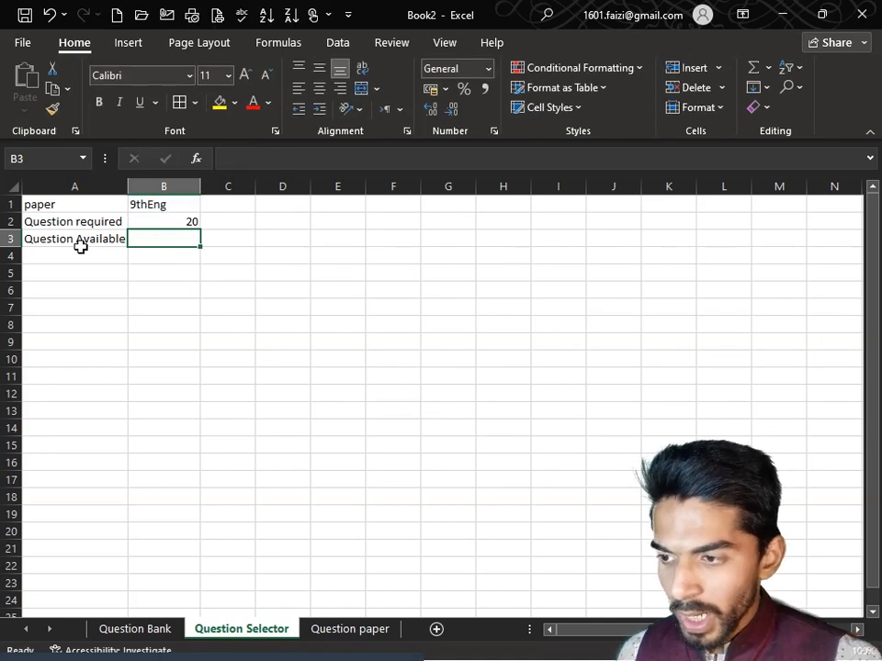
Move the "Question Available" row down to row 4 and enter the label "Column No" in A3.
left_click_drag(77, 243, 157, 265)
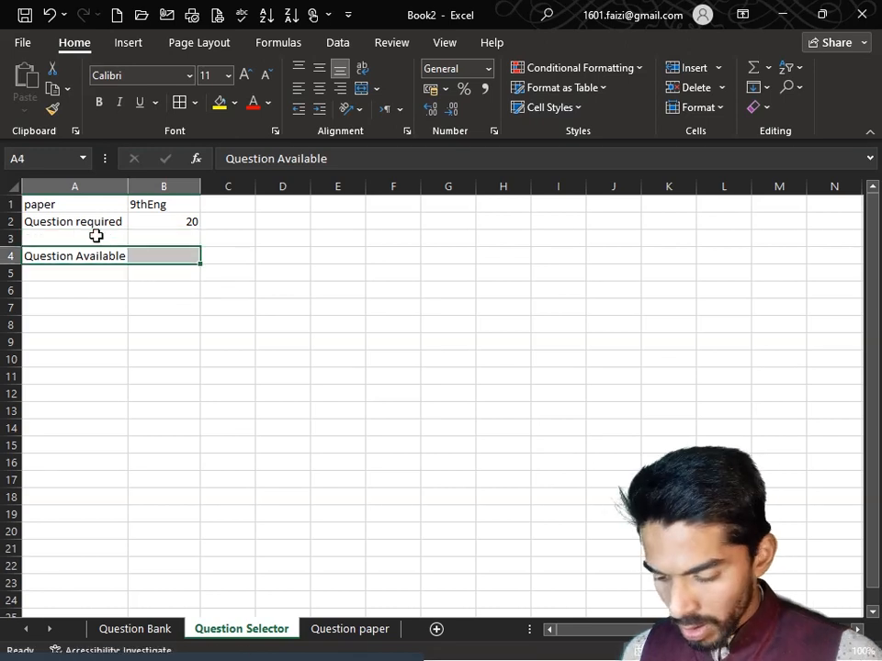
left_click(94, 236)
type("Column No")
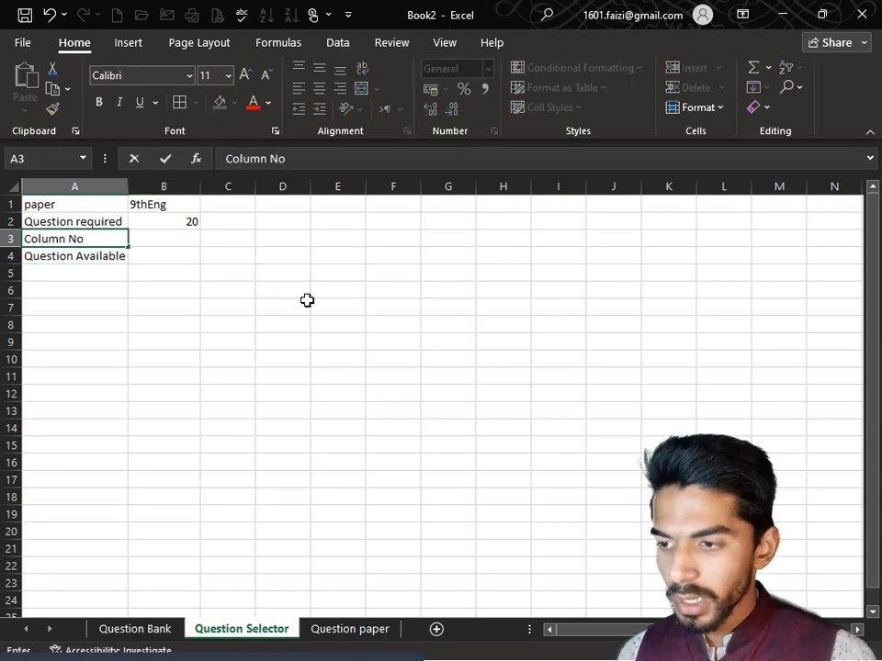
Enter =MATCH(B1,Table1[#Headers],0) in B3 to find the paper's column number among the Question Bank table headers by exact match.
key("Tab")
type("=")
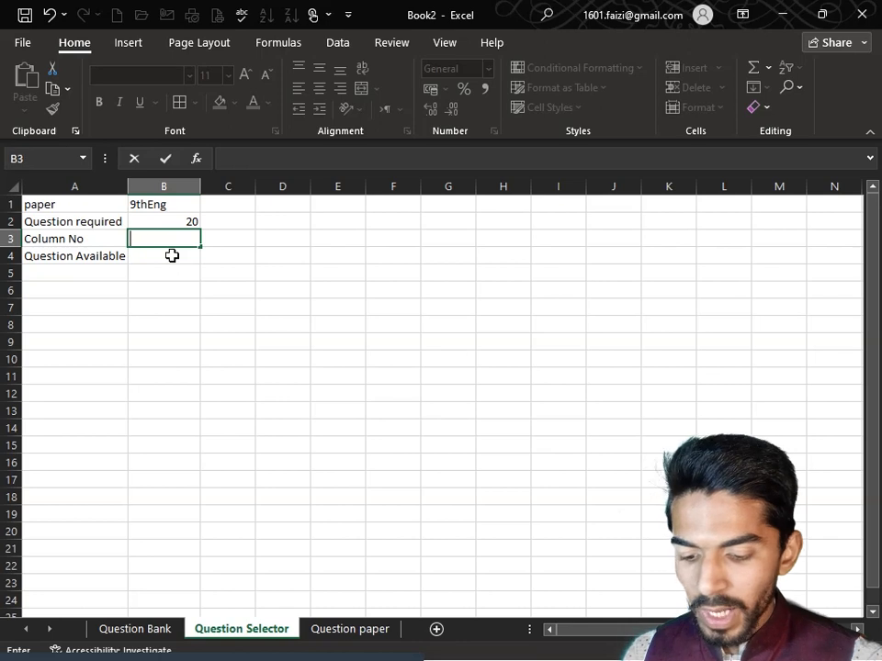
type("=mat")
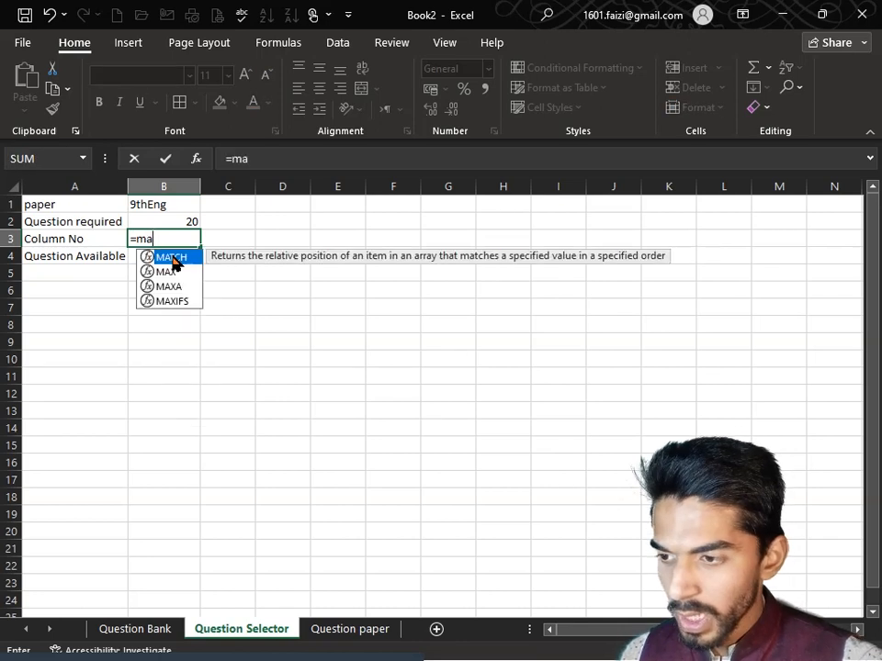
key("Tab")
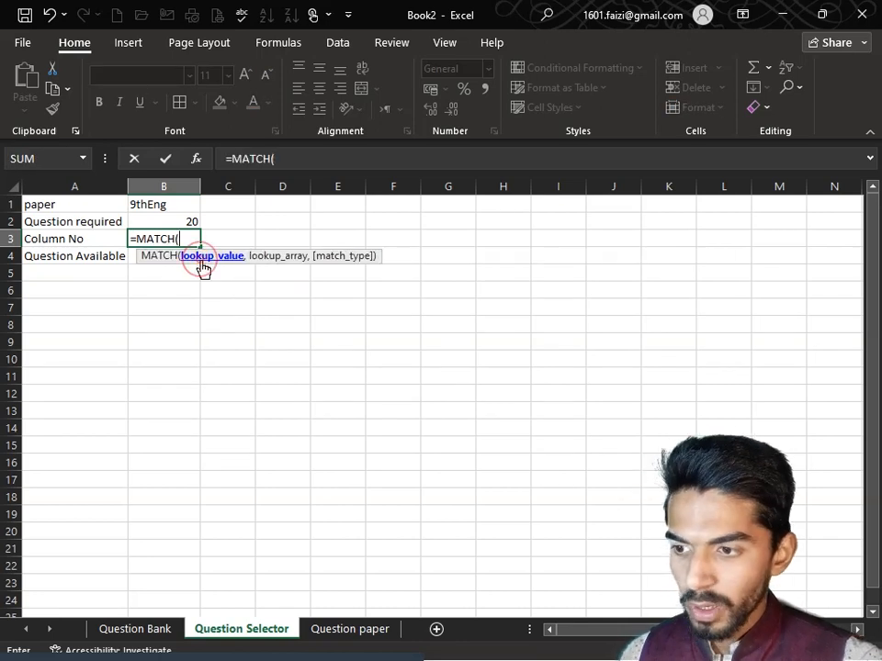
left_click(162, 204)
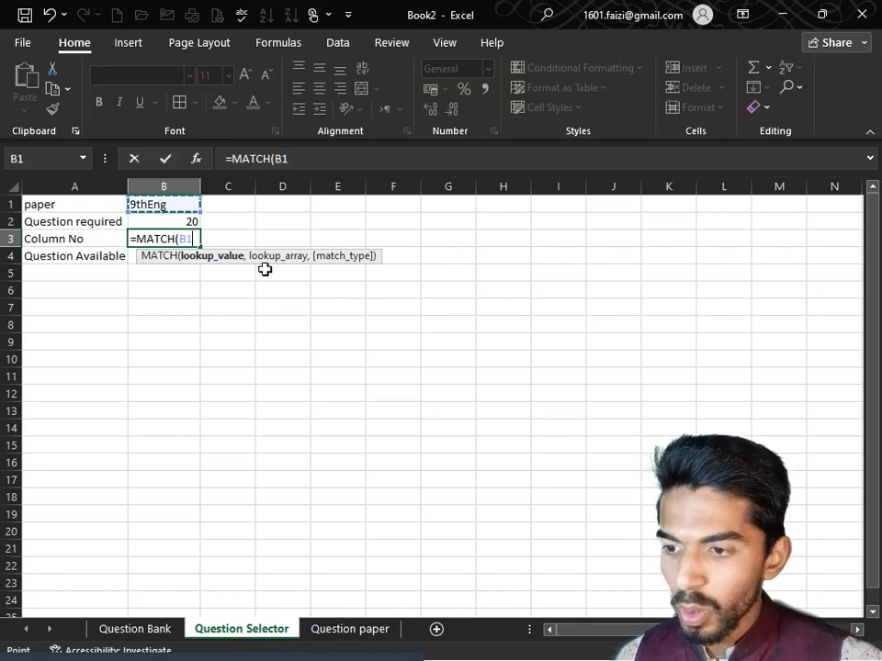
type(",")
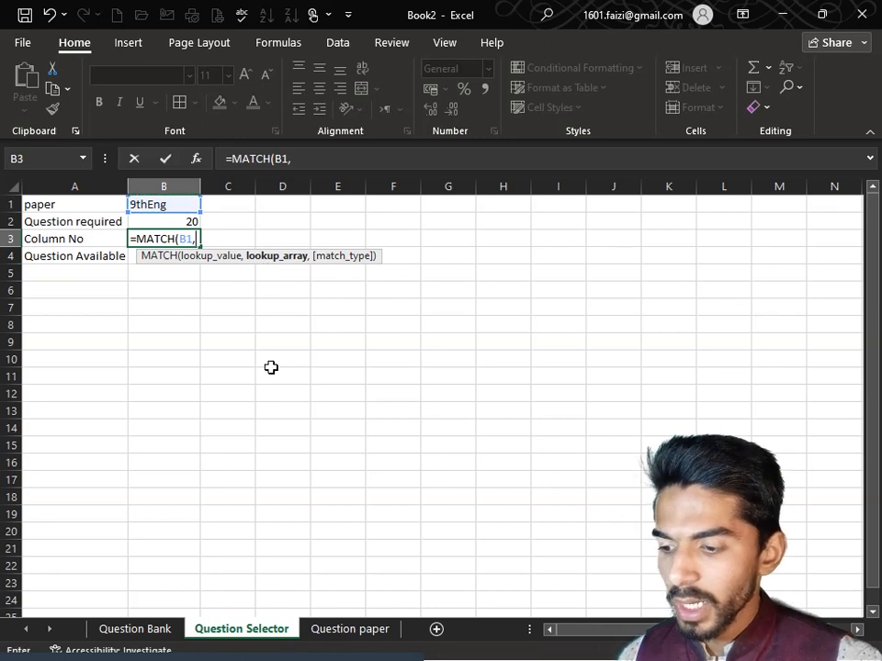
left_click(138, 628)
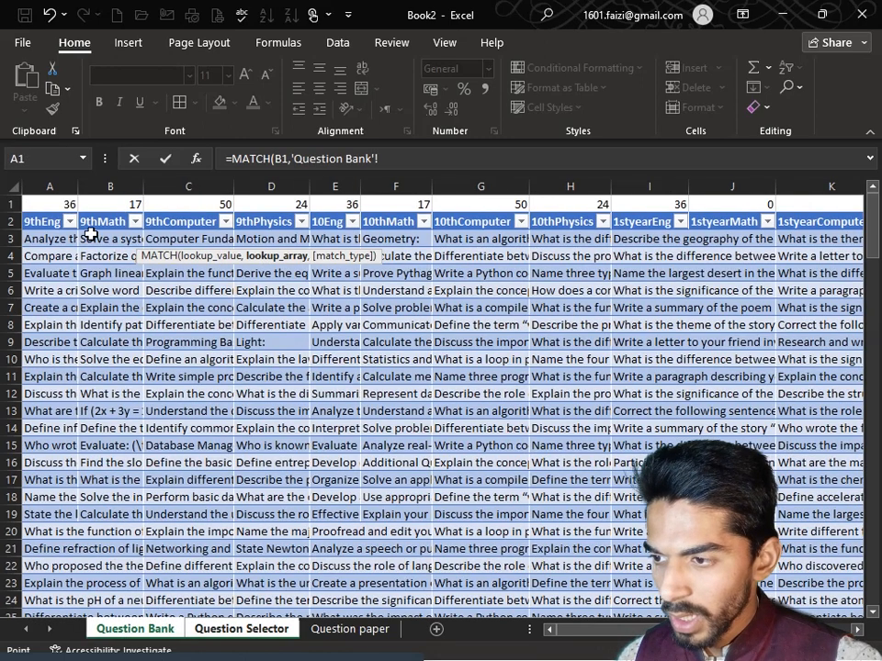
left_click(39, 223)
key("ctrl+shift+Right")
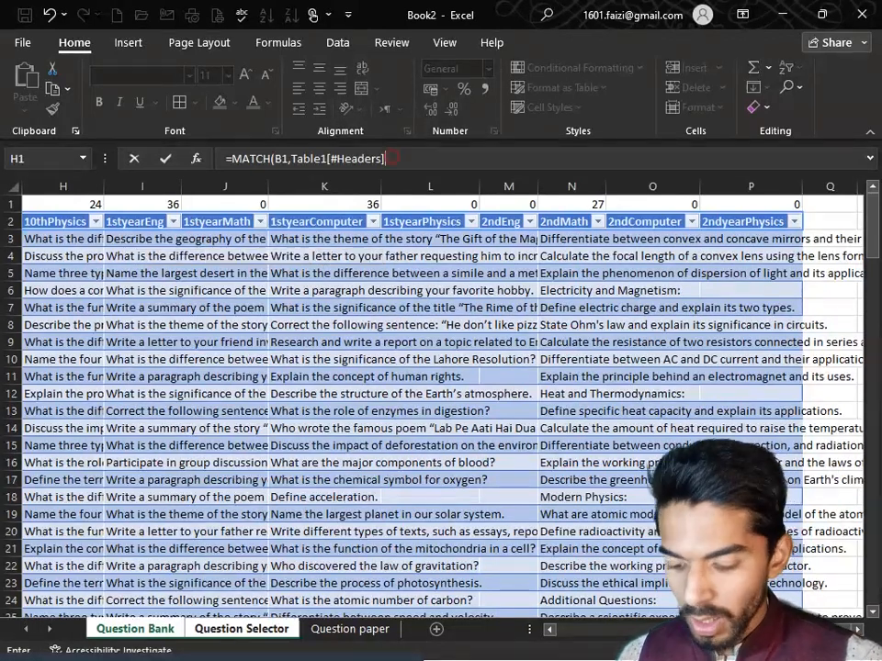
left_click(386, 159)
type(",")
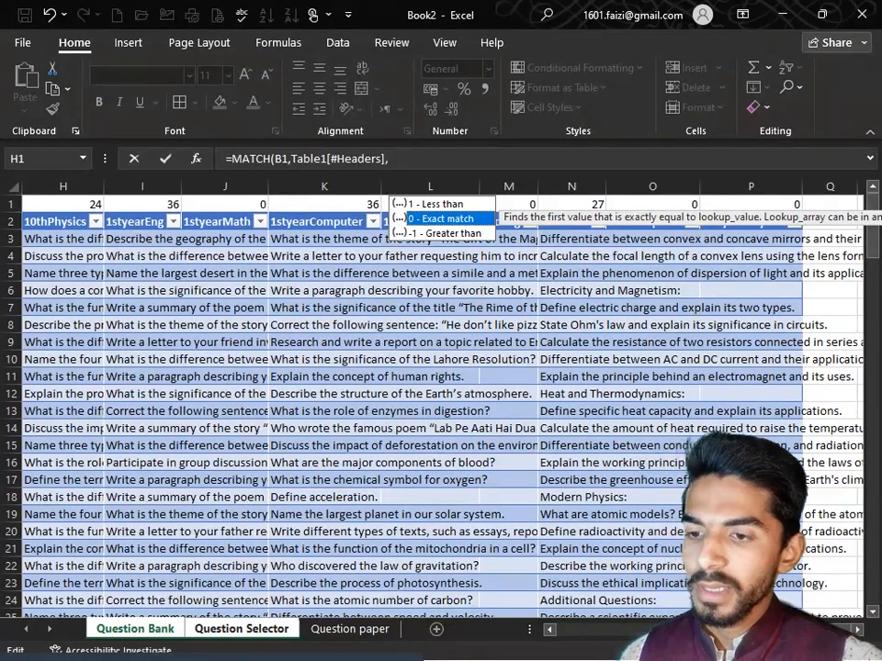
double_click(460, 224)
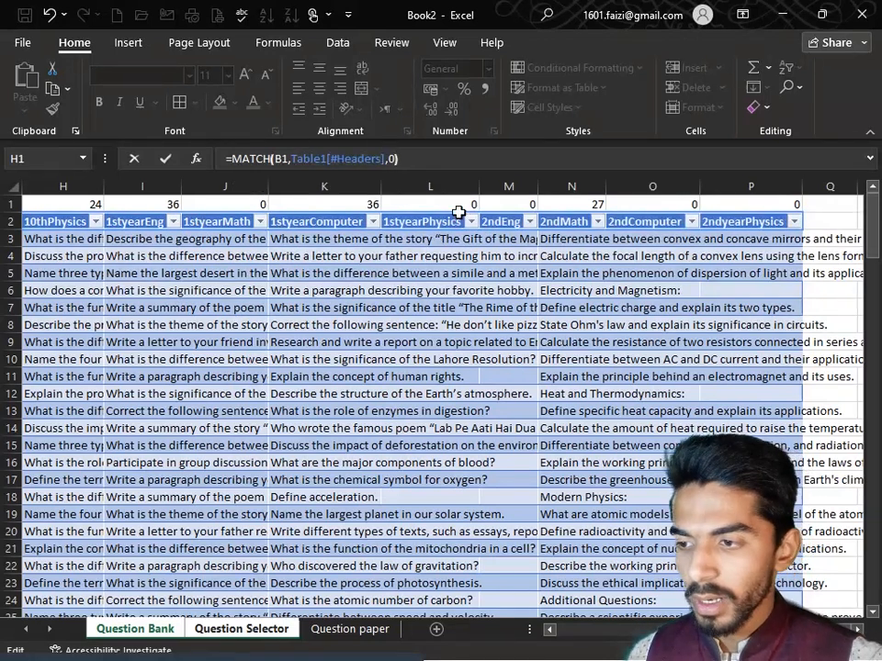
key("Escape")
left_click(225, 286)
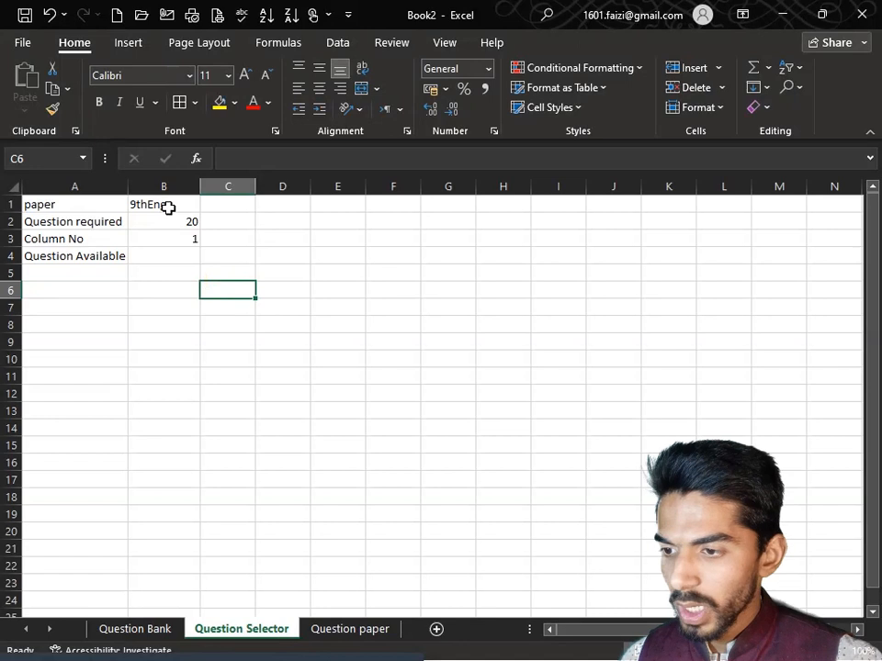
Change the class in A2 of the Question paper sheet to 10th and check the Column No formula on the Question Selector sheet.
left_click(168, 206)
left_click(174, 234)
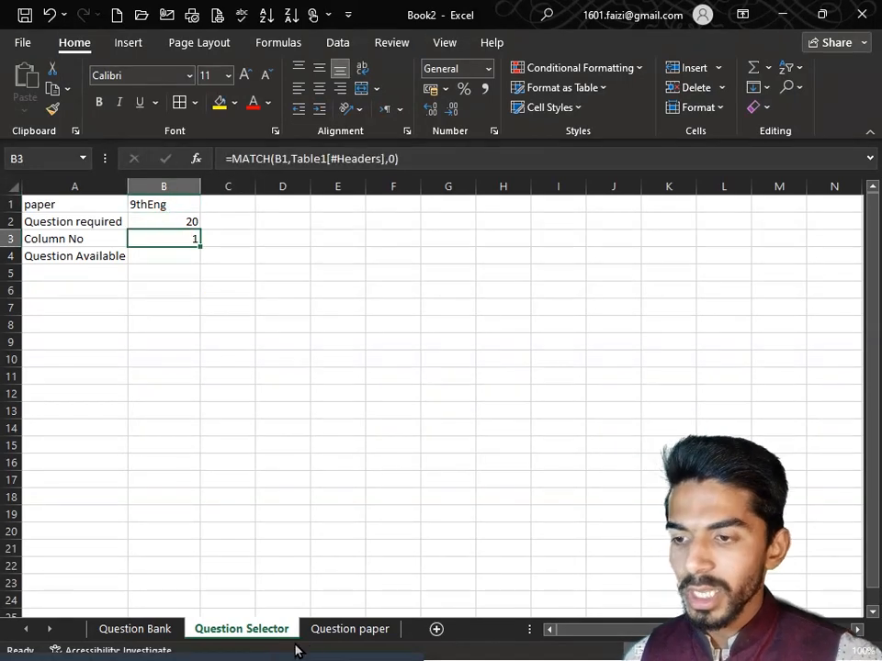
left_click(333, 630)
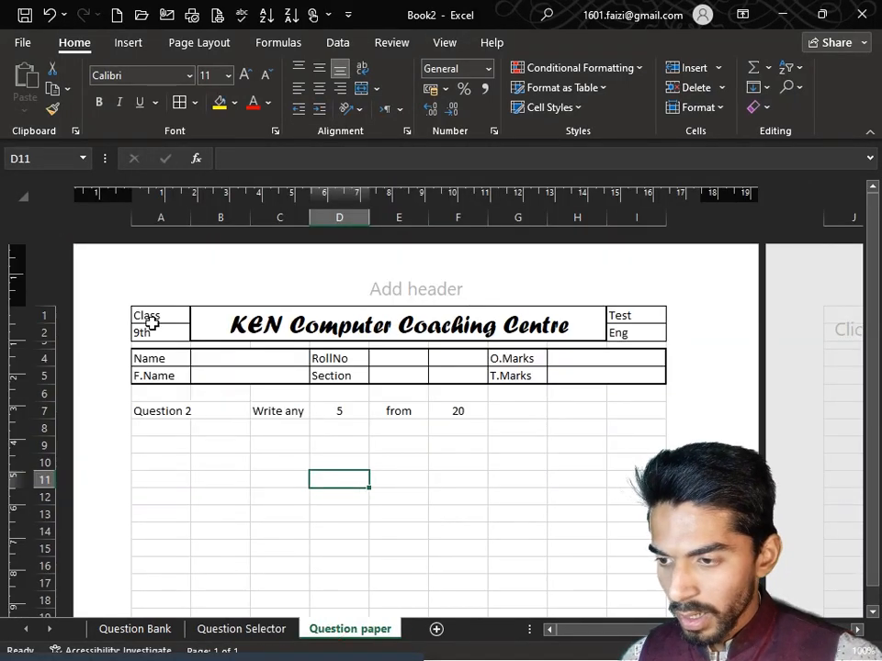
left_click(166, 332)
left_click(198, 333)
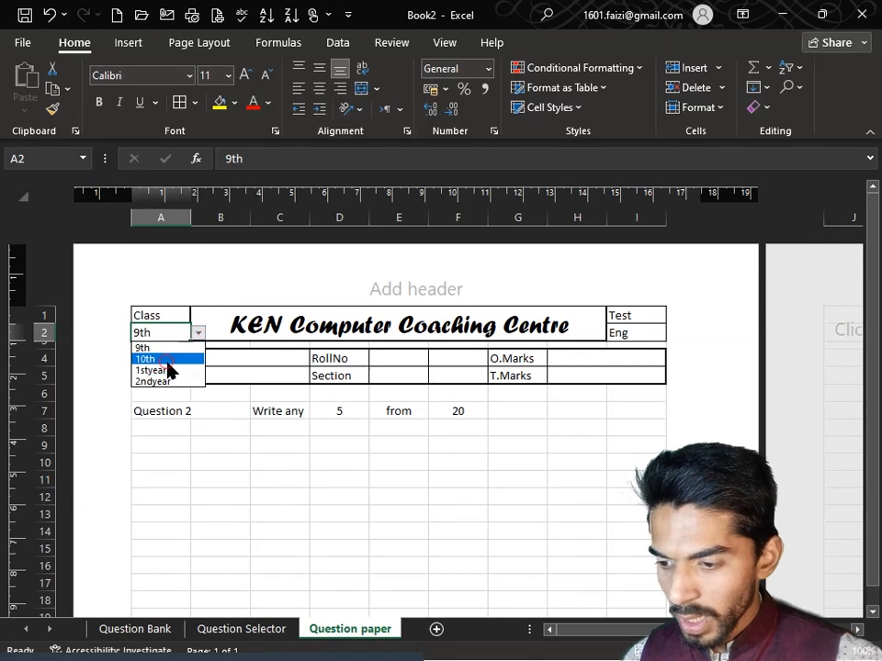
left_click(168, 360)
left_click(246, 632)
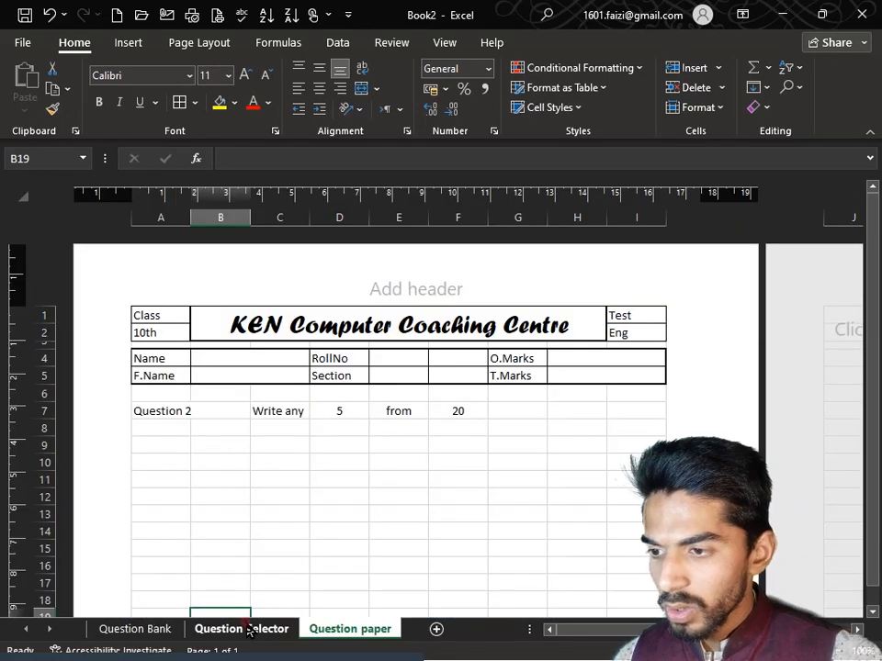
left_click(175, 239)
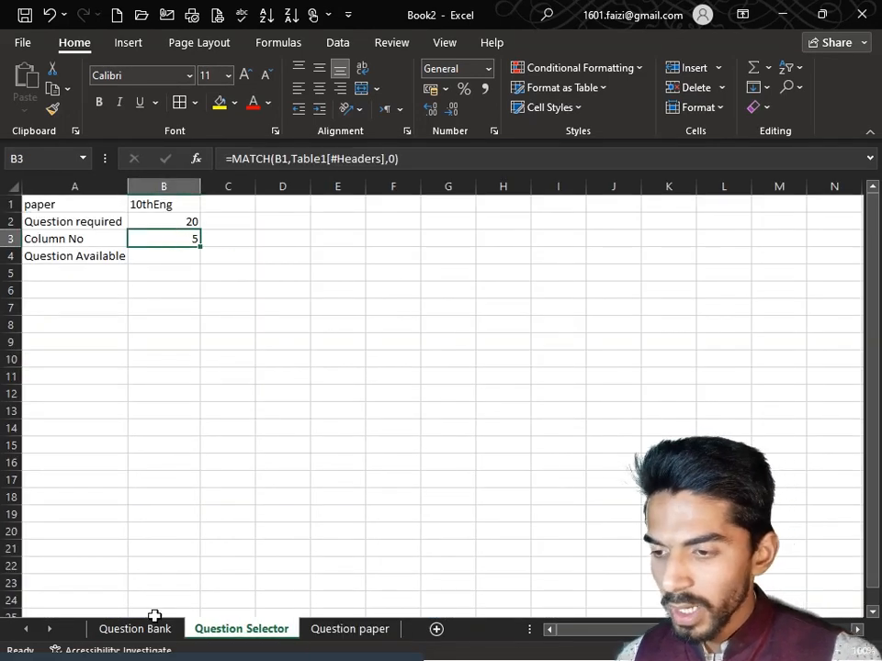
Enter =INDEX('Question Bank'!A1:P1,1,'Question Selector'!B3) in B4 to return the available question count for the selected paper.
left_click(134, 251)
type("=")
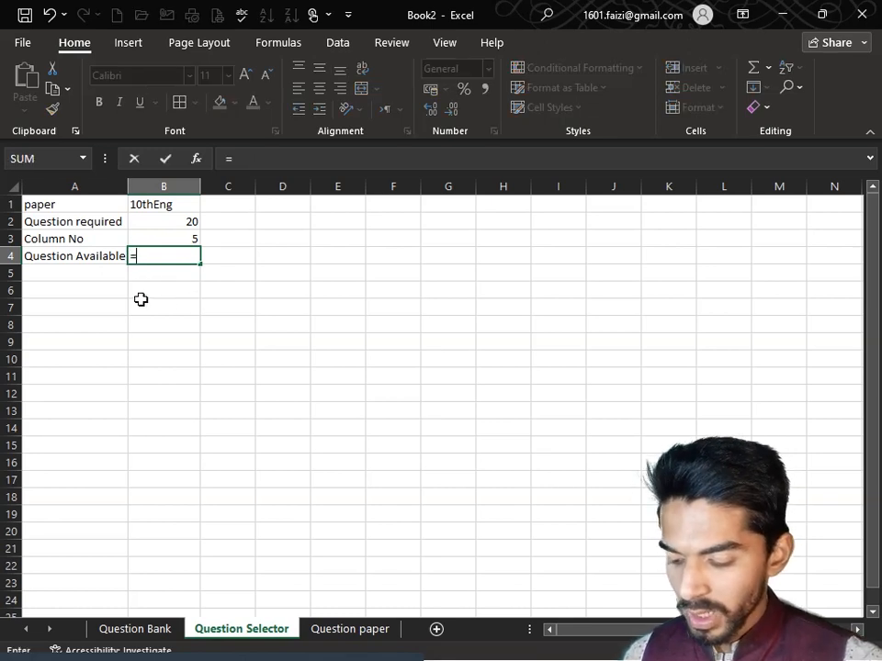
type("id")
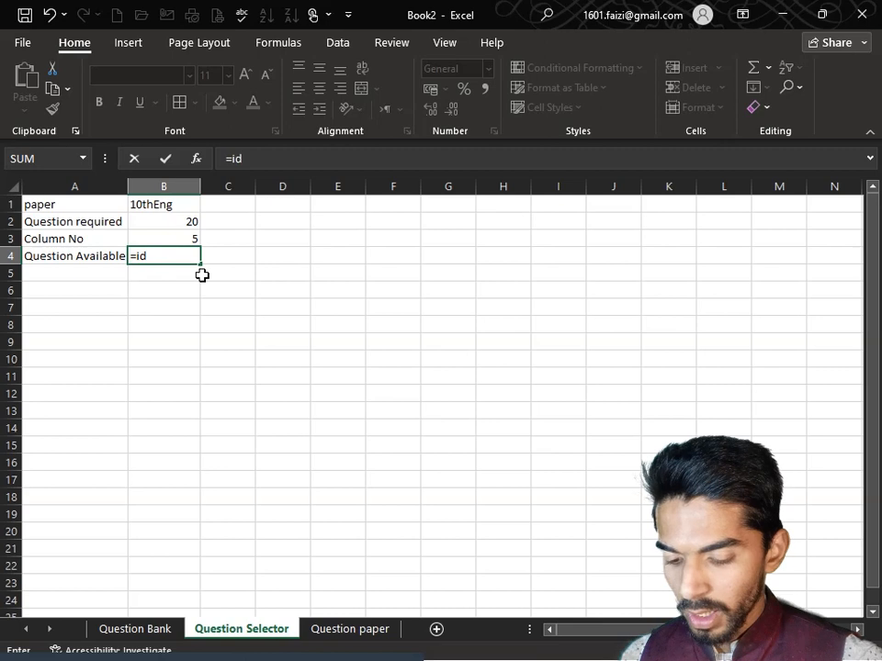
key("BackSpace")
type("n")
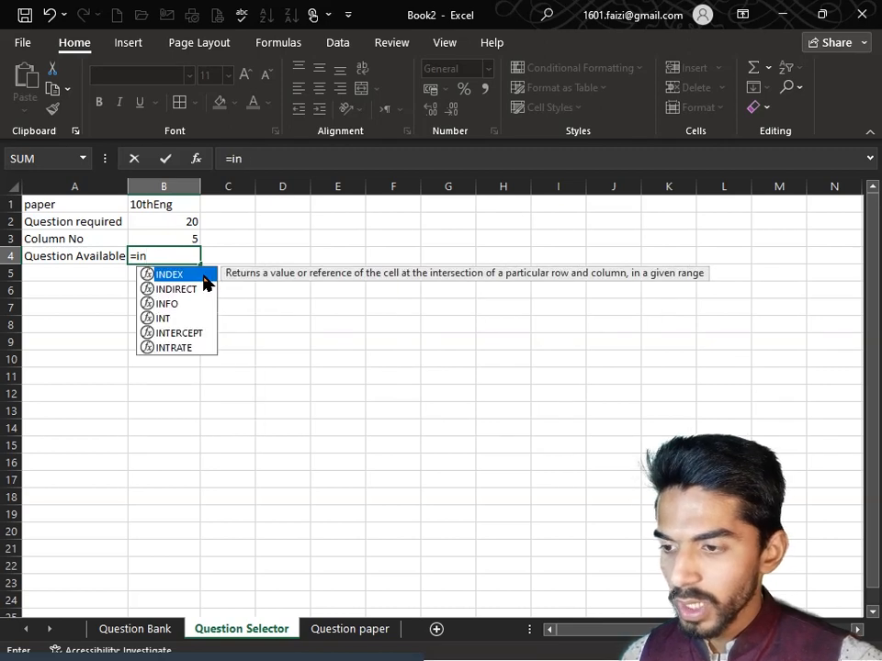
type("de")
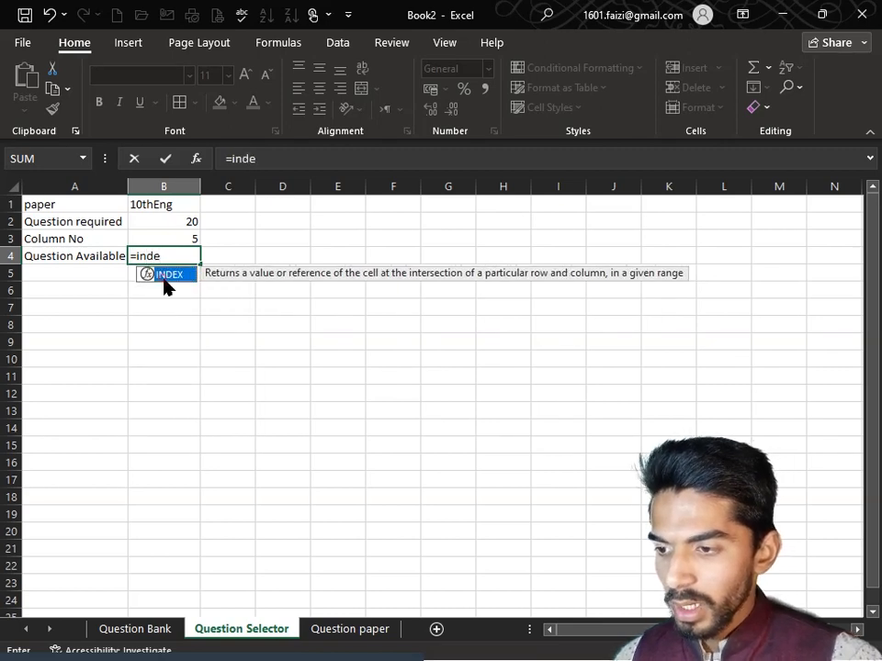
double_click(168, 280)
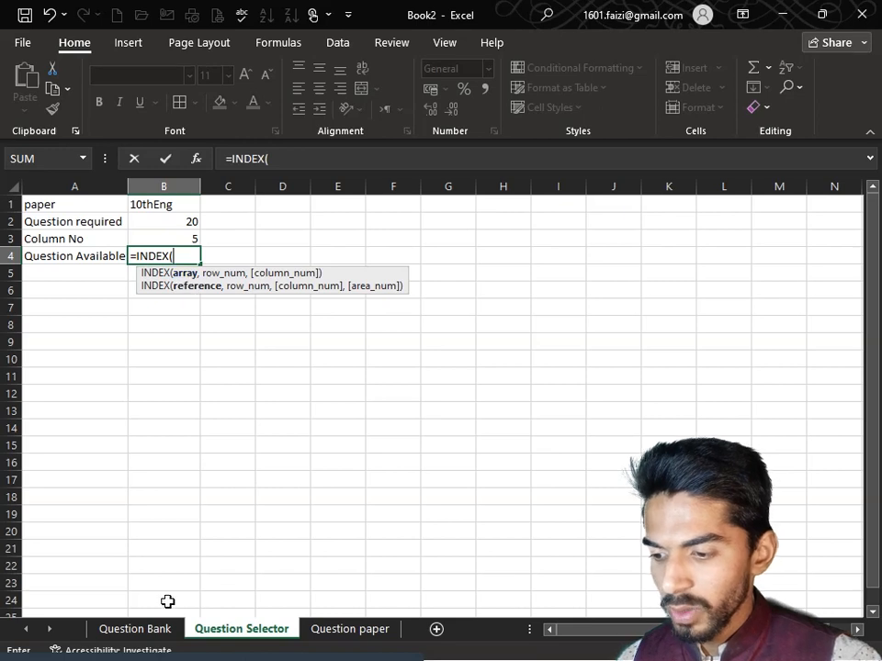
left_click(122, 628)
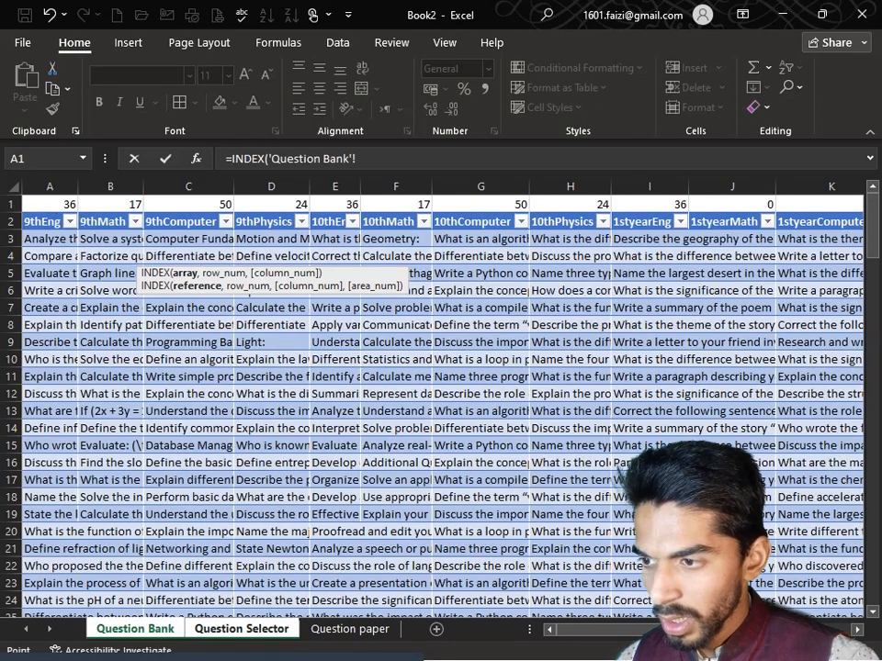
left_click(47, 204)
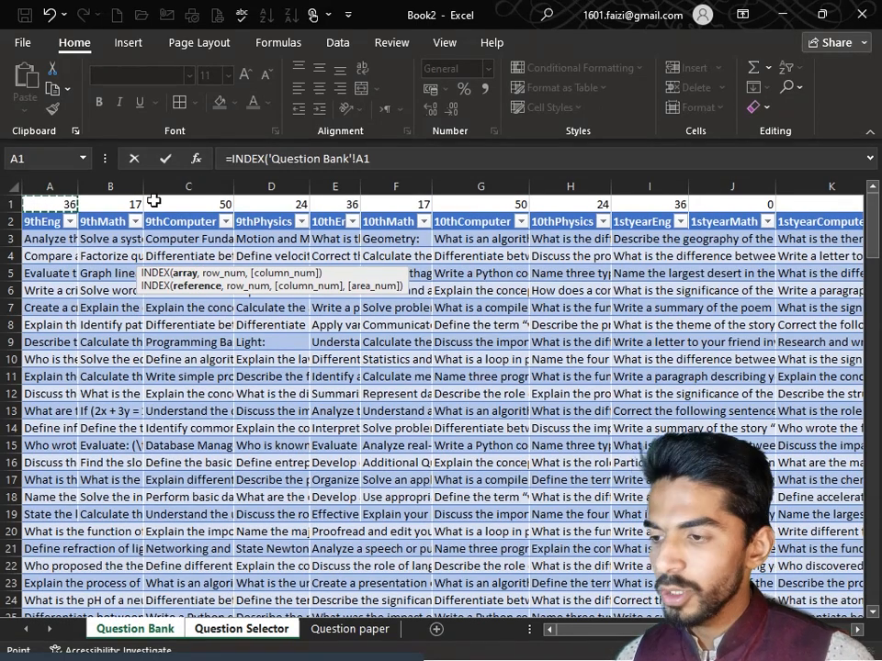
key("shift+Right")
key("ctrl+shift+Right")
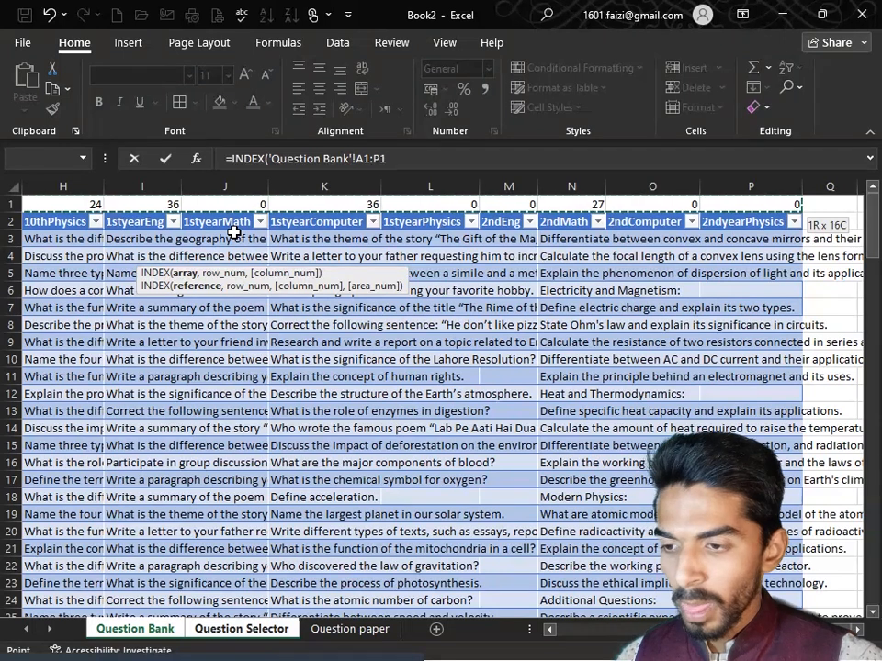
type(",")
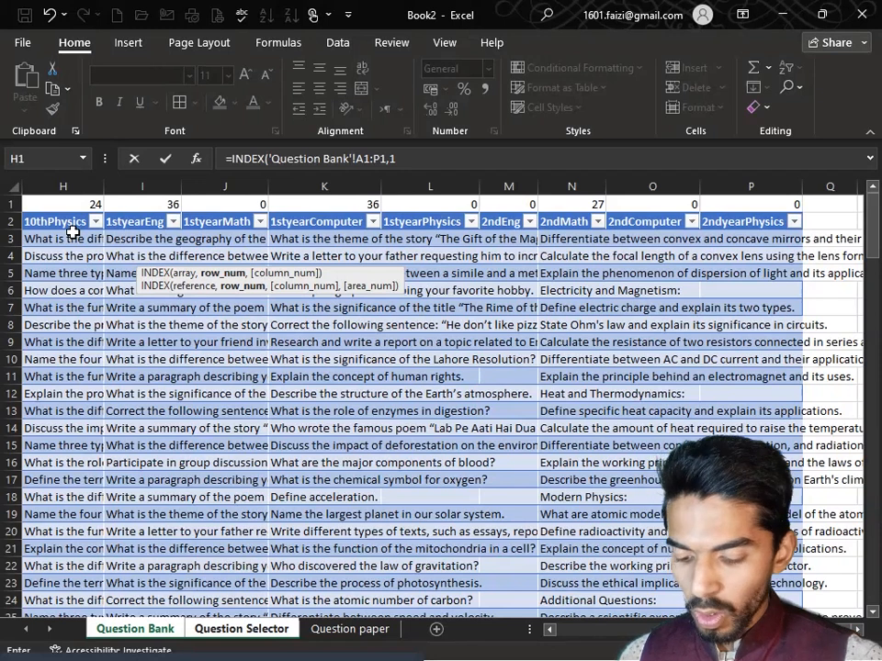
type("1,")
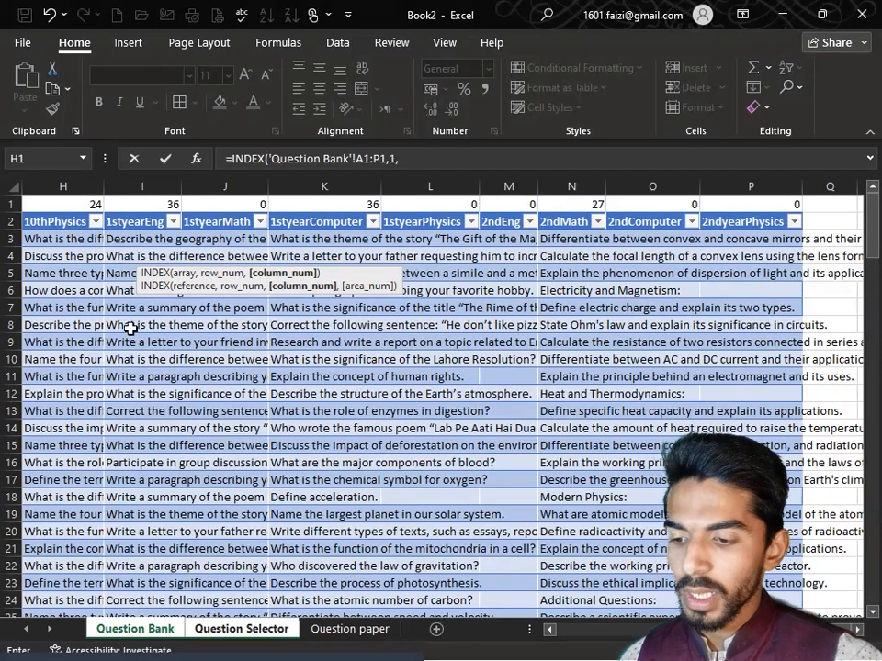
left_click(231, 631)
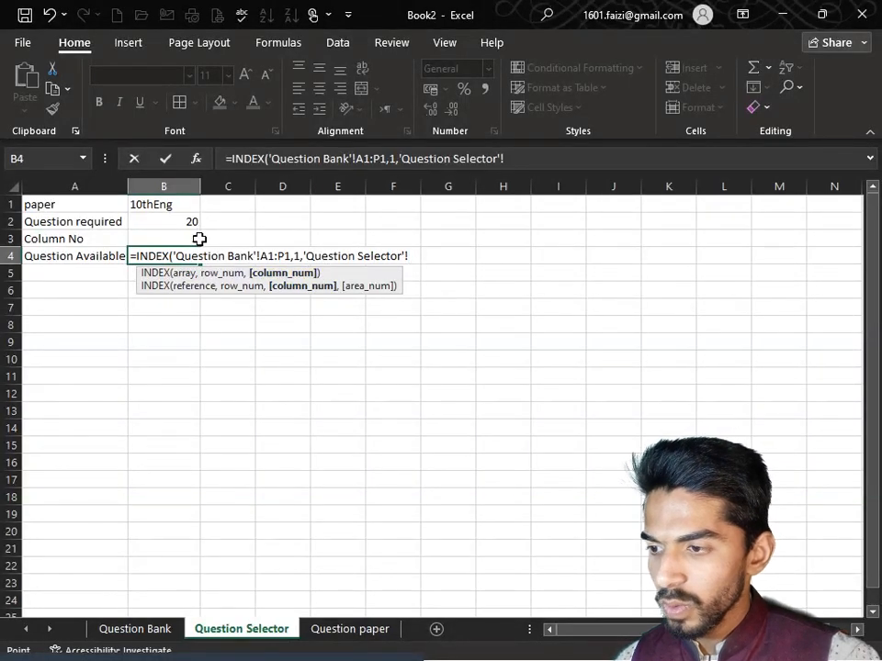
left_click(157, 239)
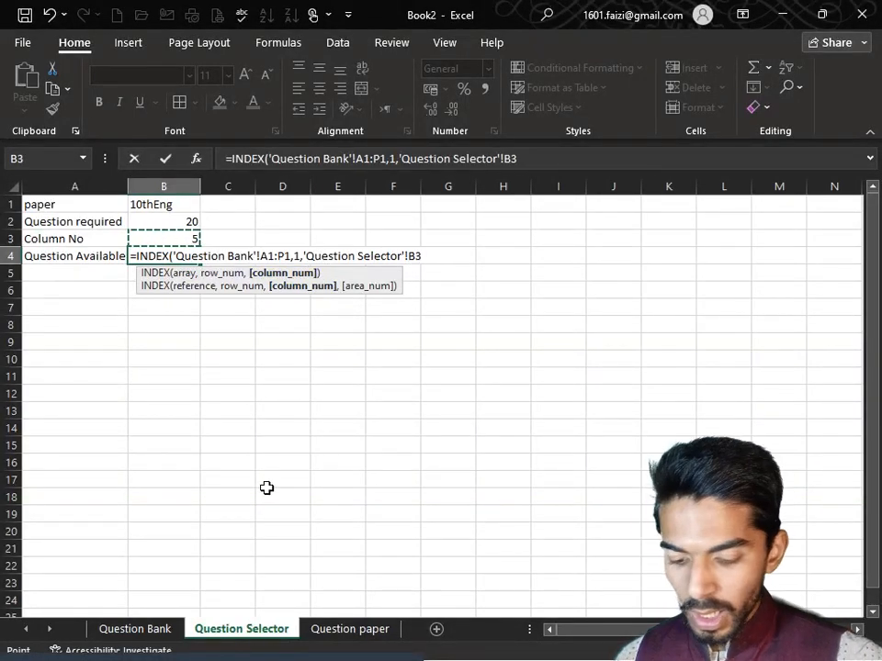
type(")")
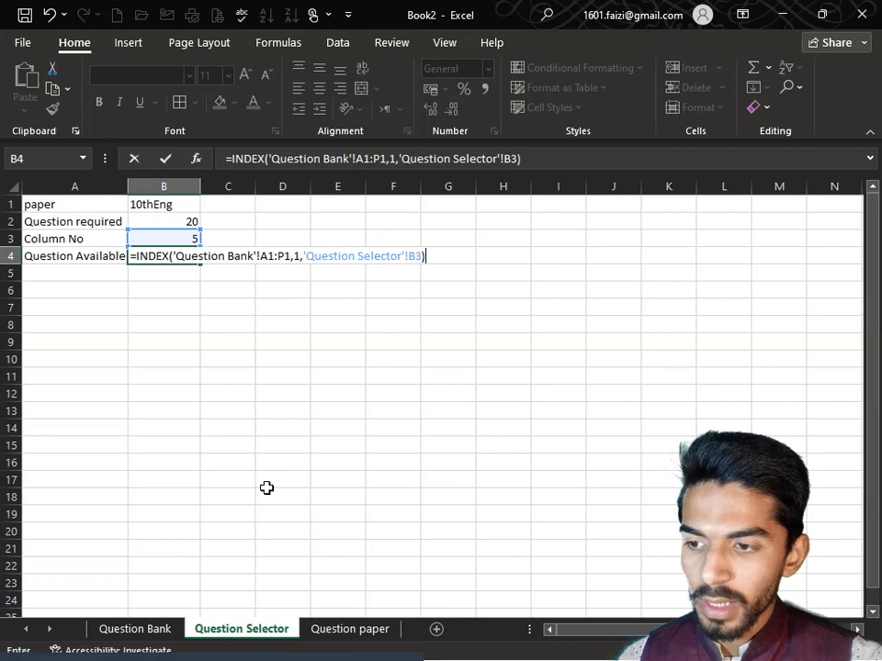
key("Return")
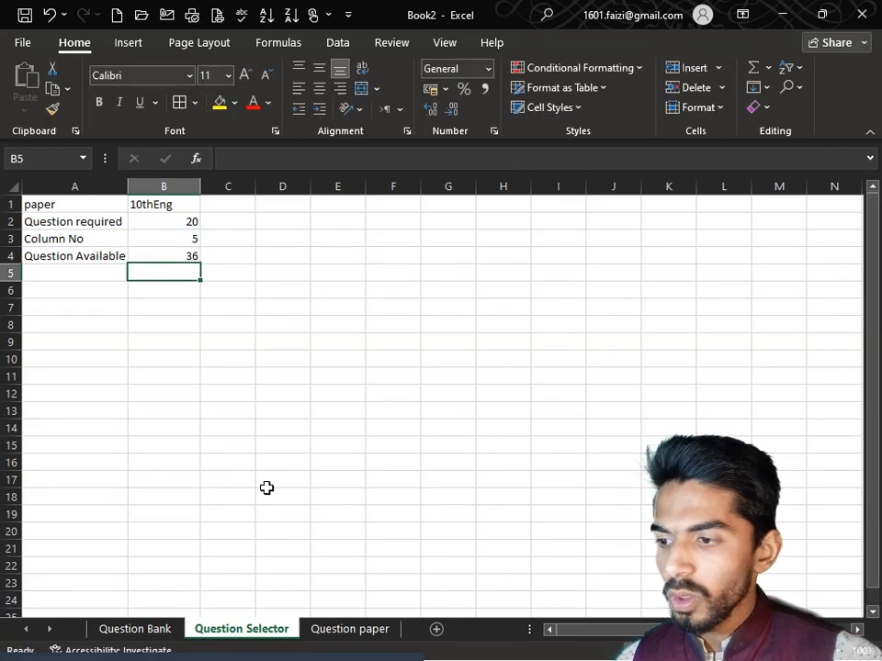
Compare the Question Available result in B4 with the 10thEng count in row 1 of the Question Bank sheet.
left_click(146, 257)
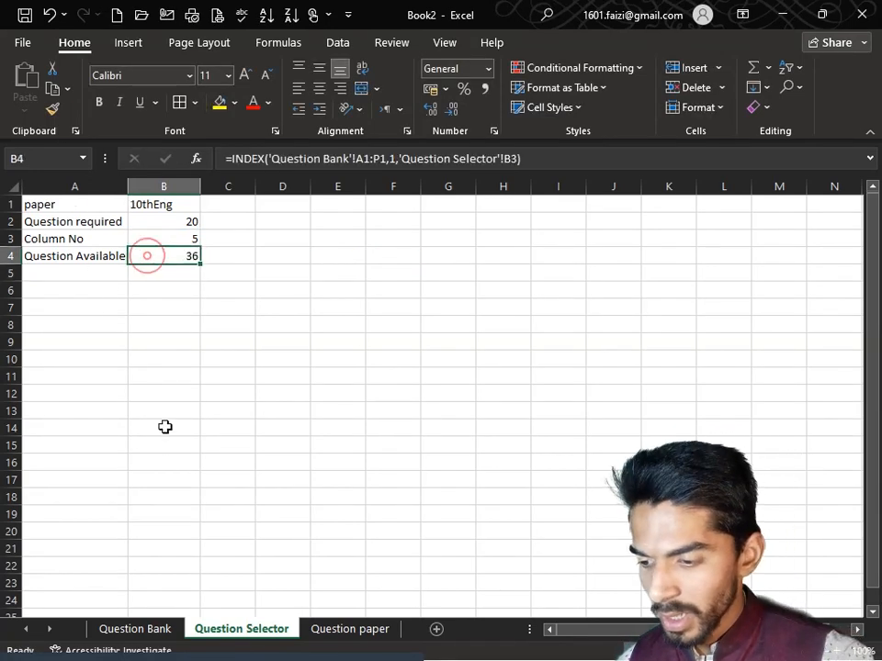
left_click(142, 631)
left_click(250, 342)
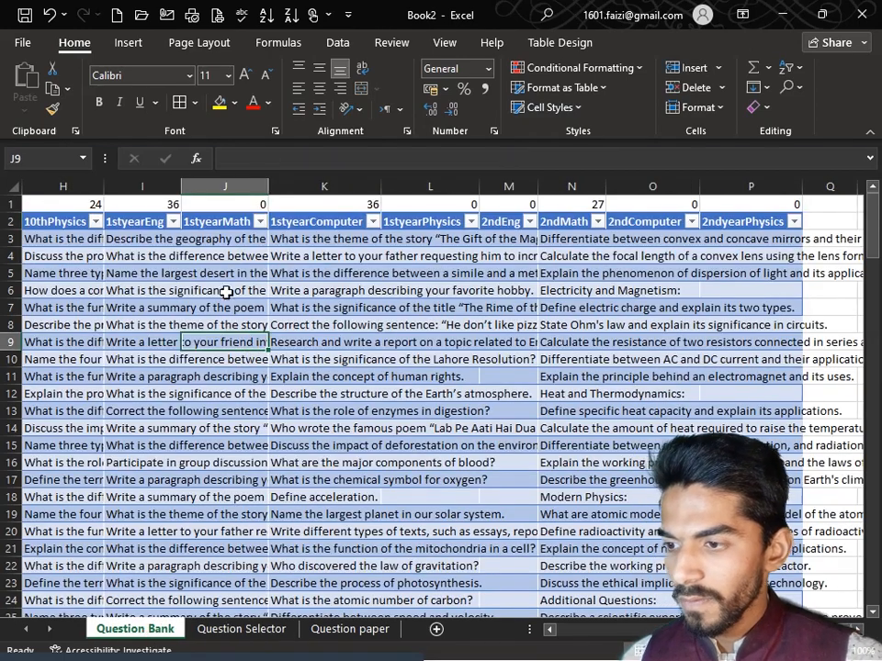
left_click(140, 224)
key("Left")
key("ctrl+Left")
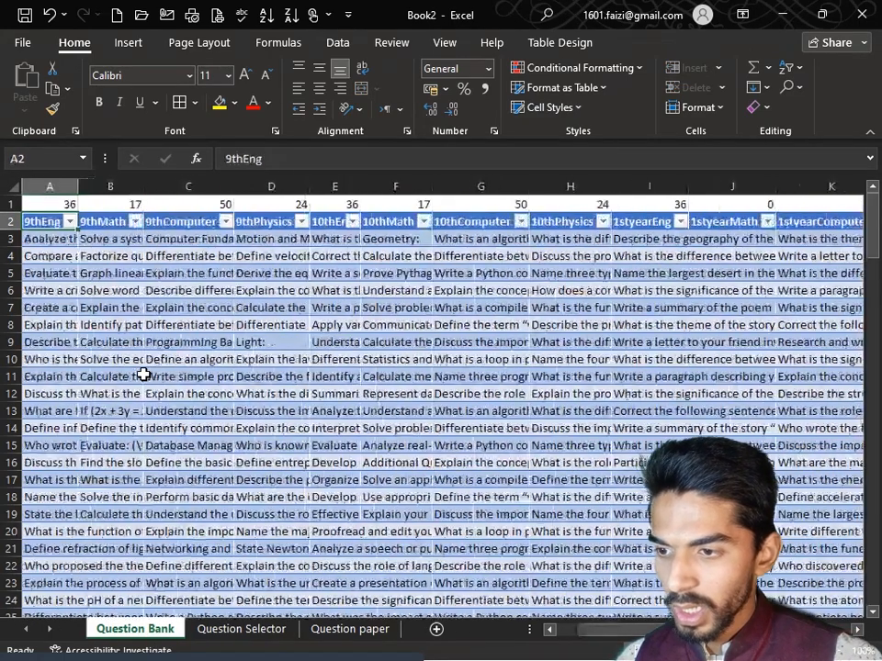
key("Right")
key("Right")
key("Right")
key("Right")
key("Up")
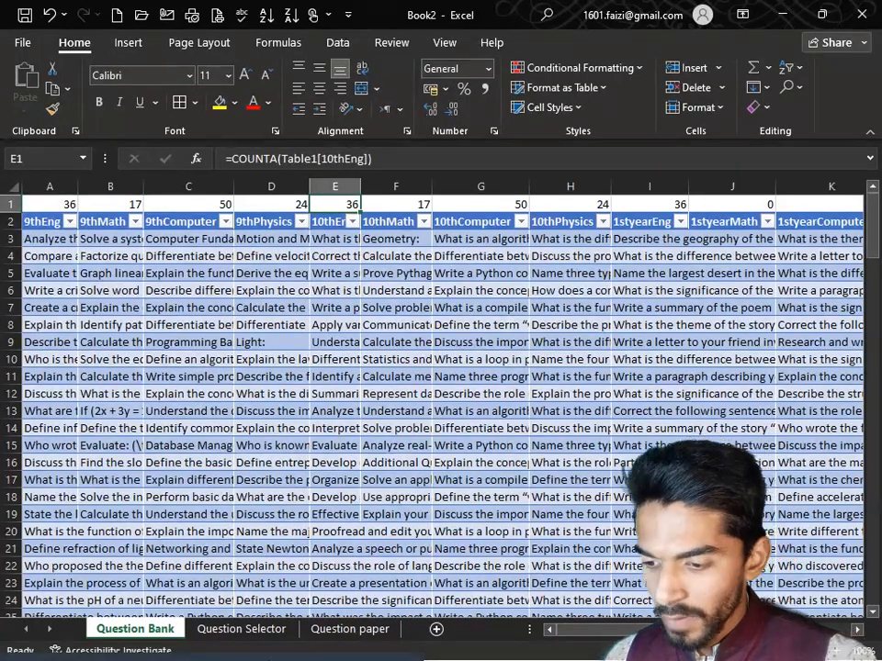
left_click(269, 632)
left_click_drag(73, 323, 112, 467)
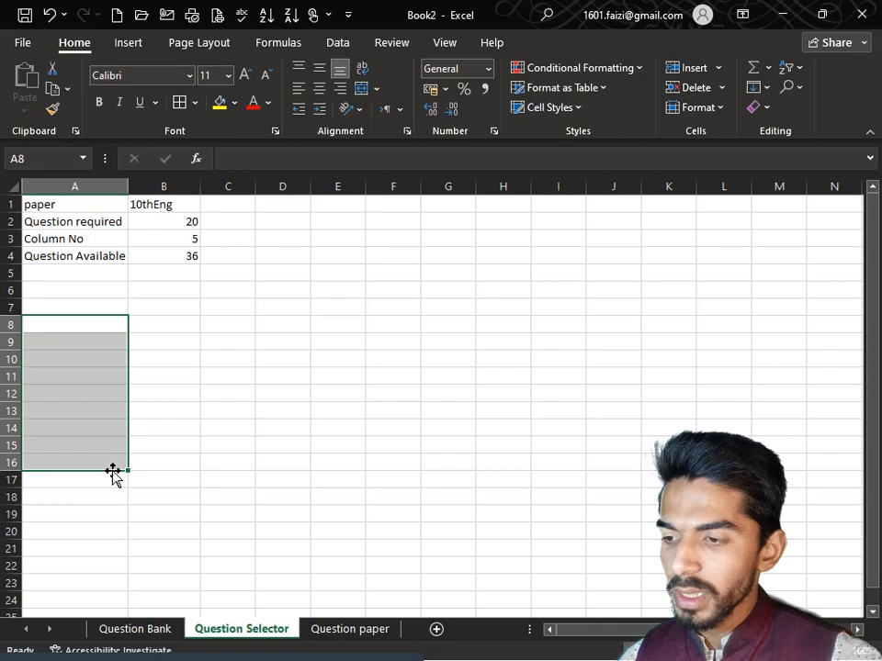
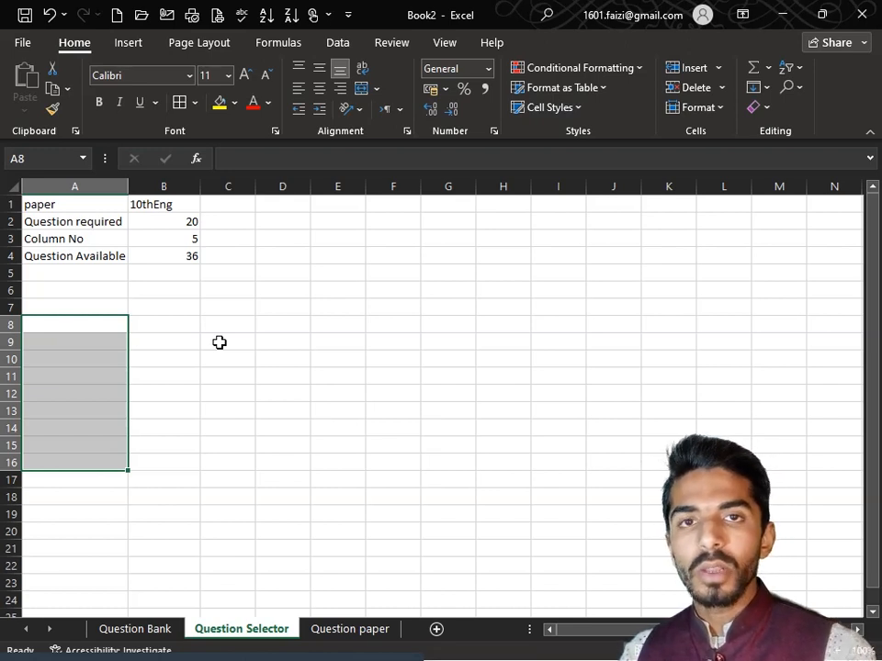
left_click(77, 329)
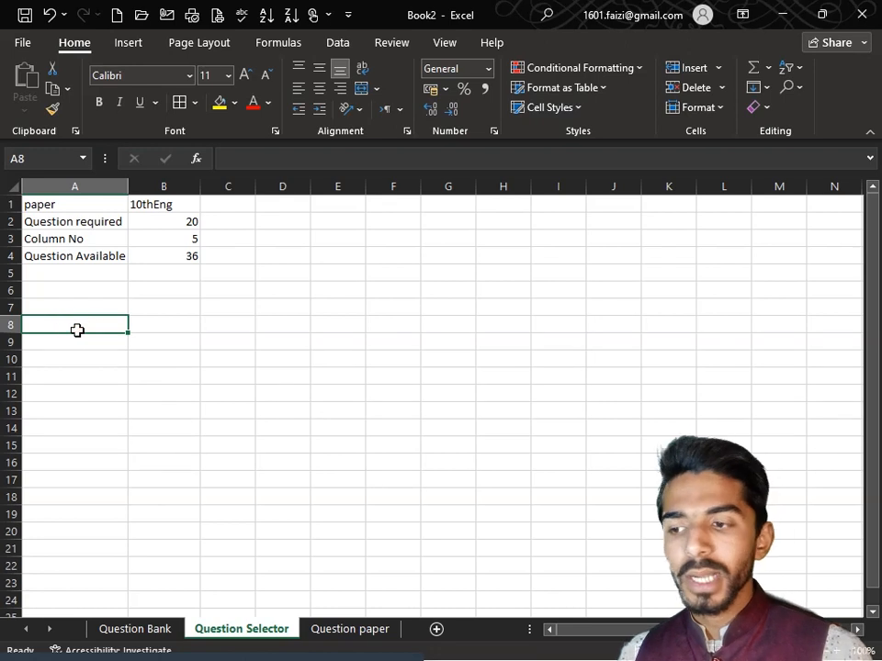
left_click(86, 309)
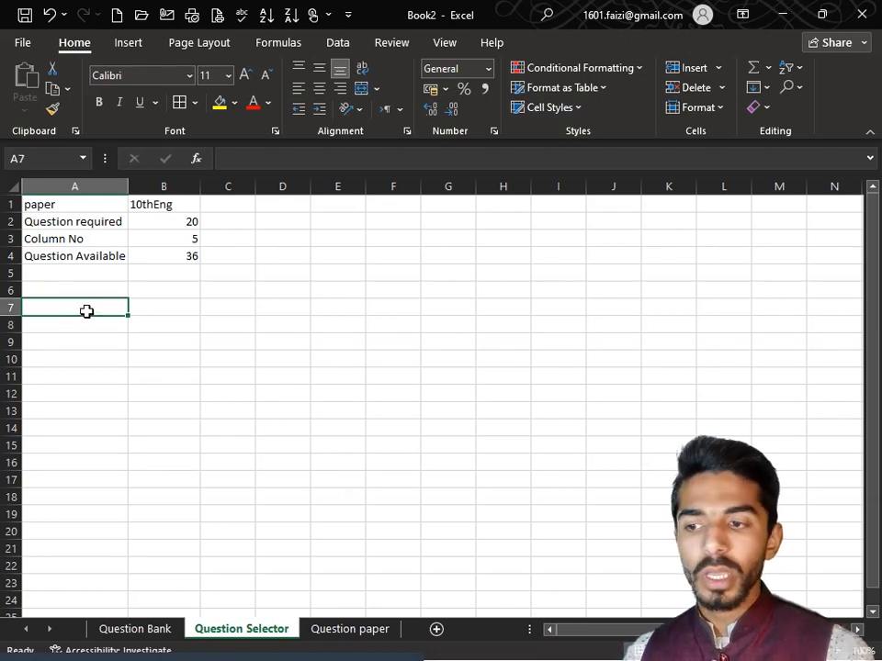
type("=")
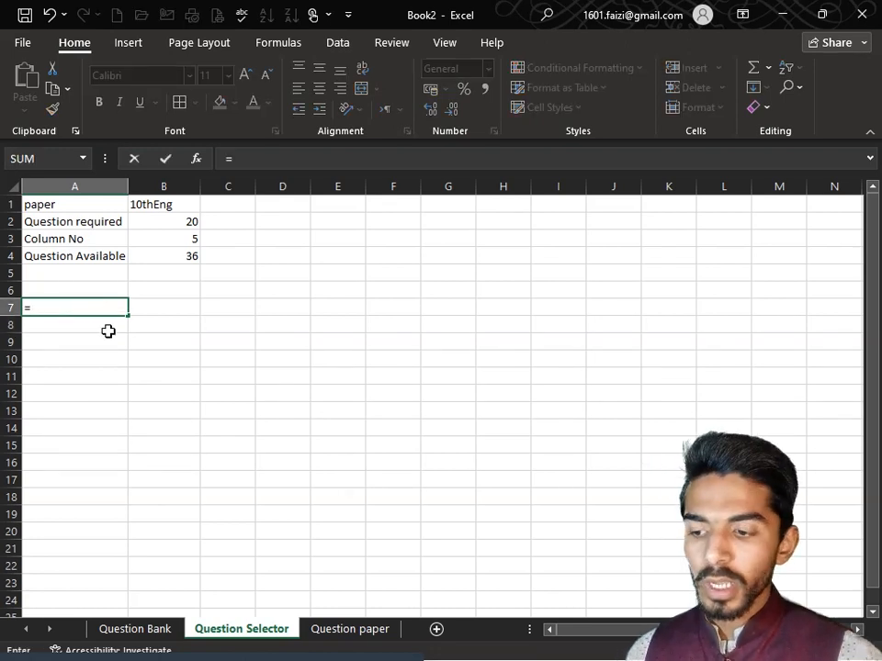
key("Escape")
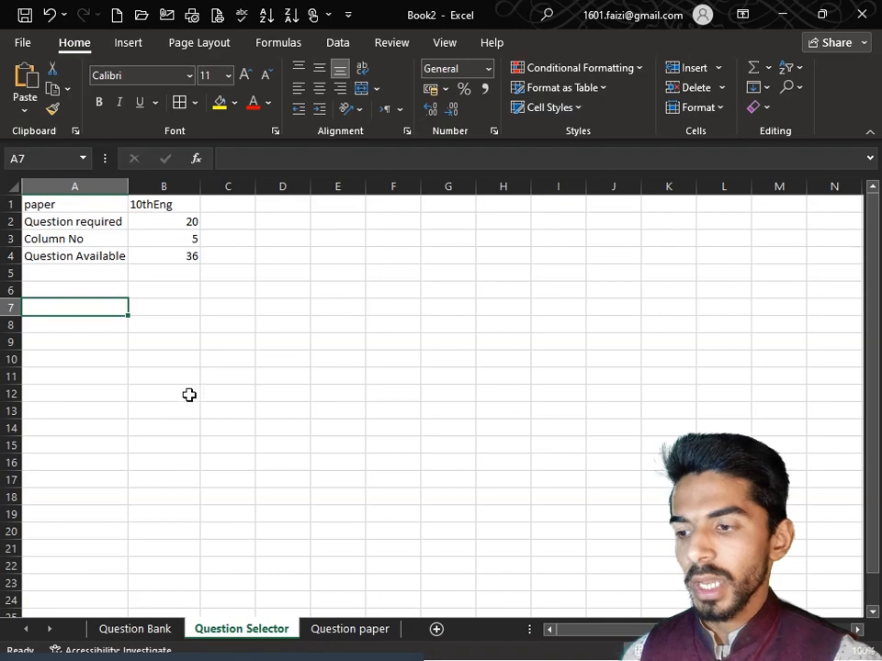
left_click(216, 392)
Begin the formula in A6 with INDEX around SORTBY, using SEQUENCE(B4,1) as the array of available question numbers.
left_click(137, 307)
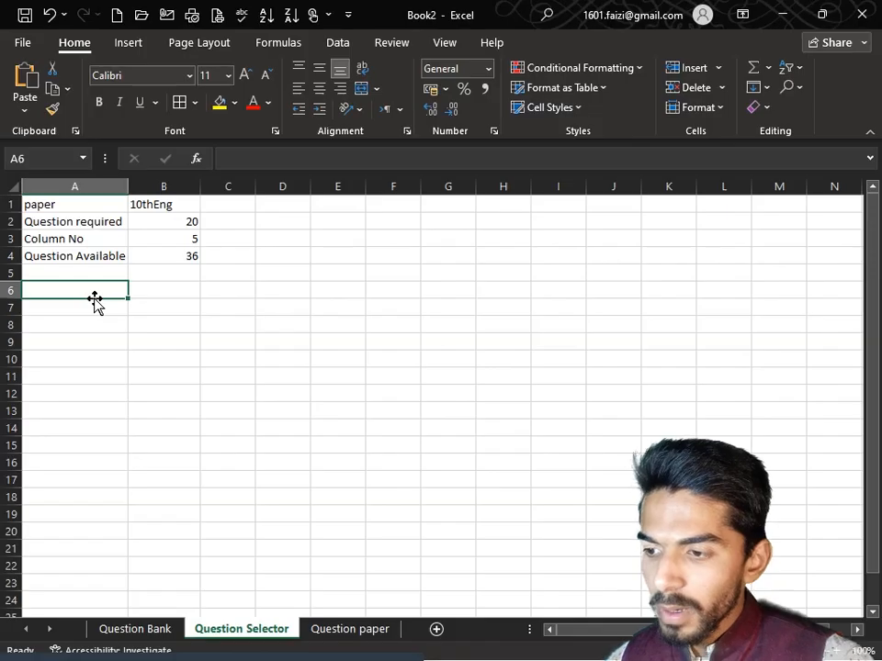
type("=")
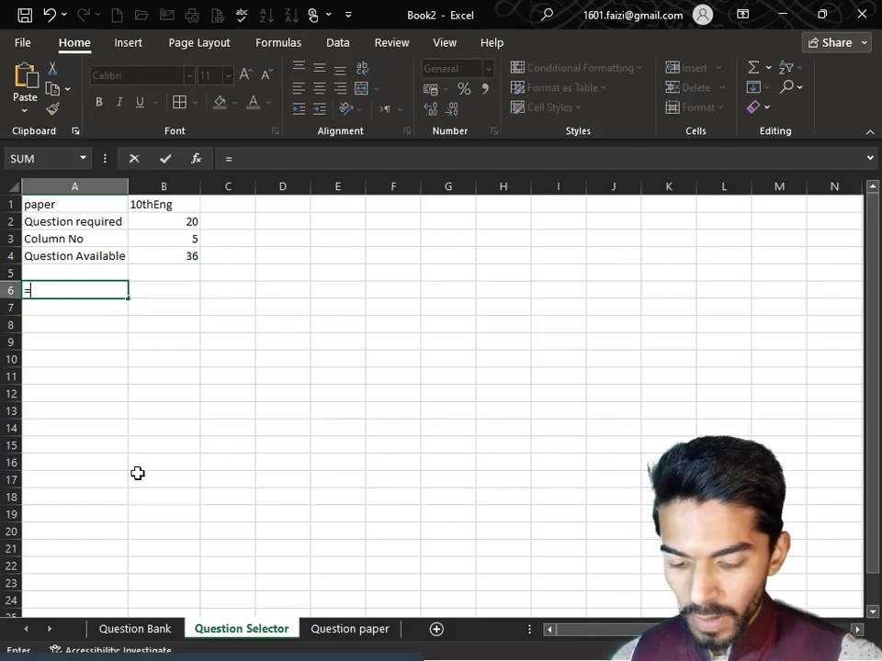
type("index(")
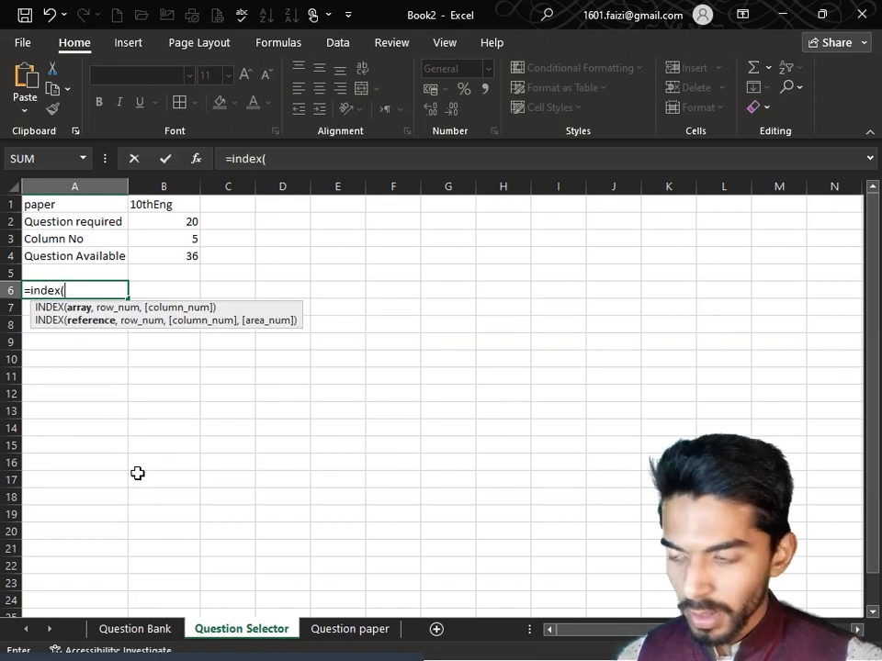
type("sor")
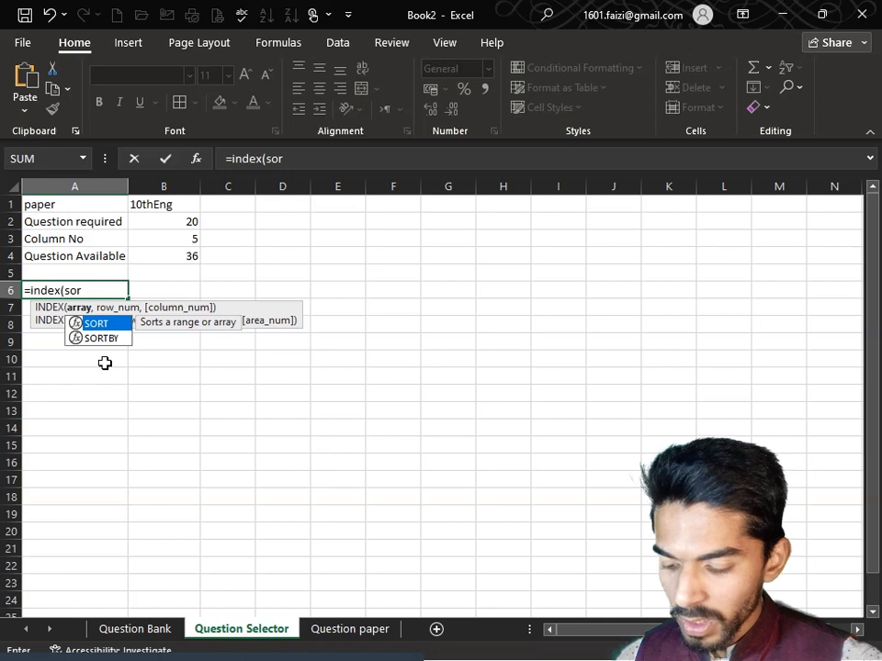
double_click(102, 338)
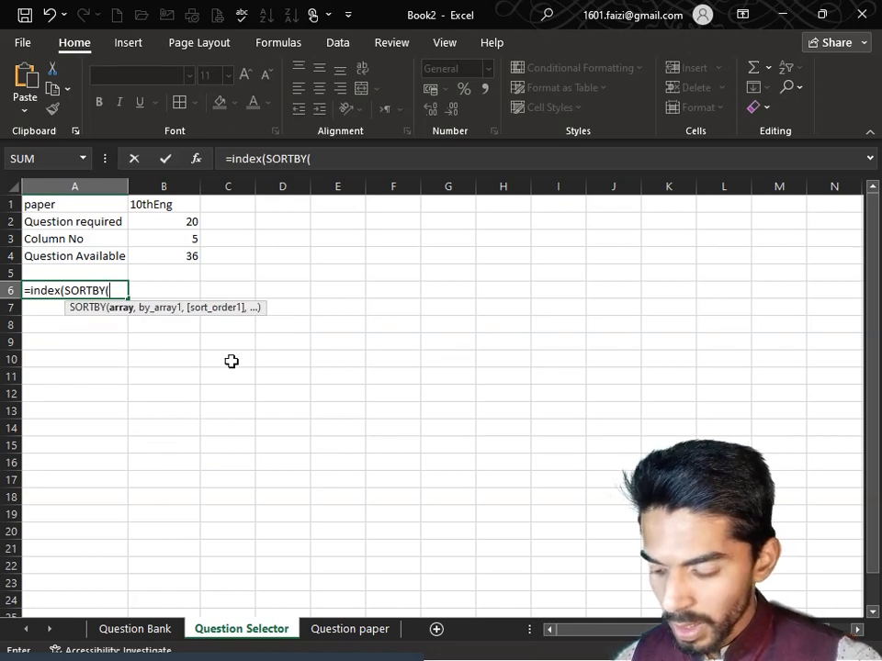
type("seq")
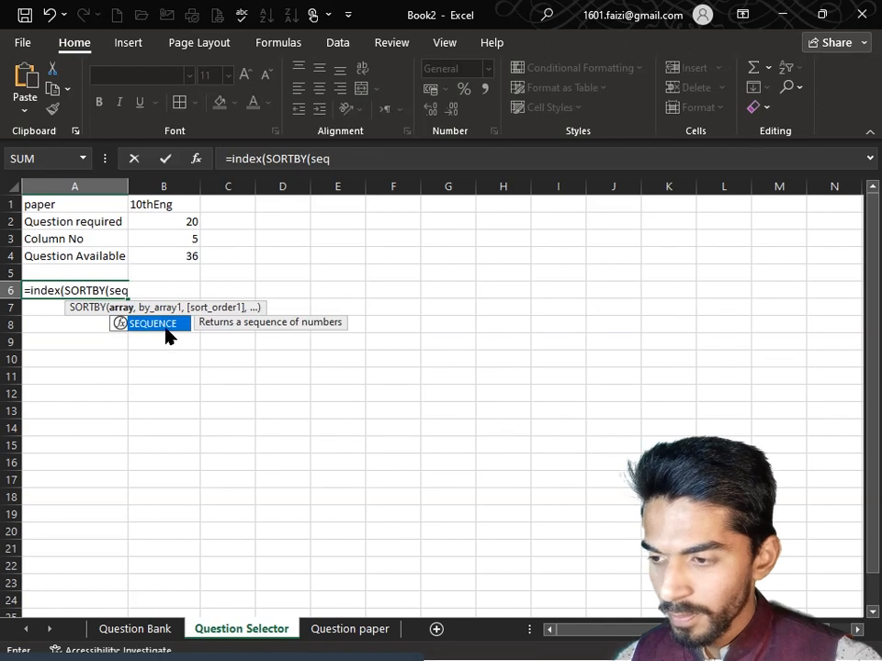
double_click(166, 328)
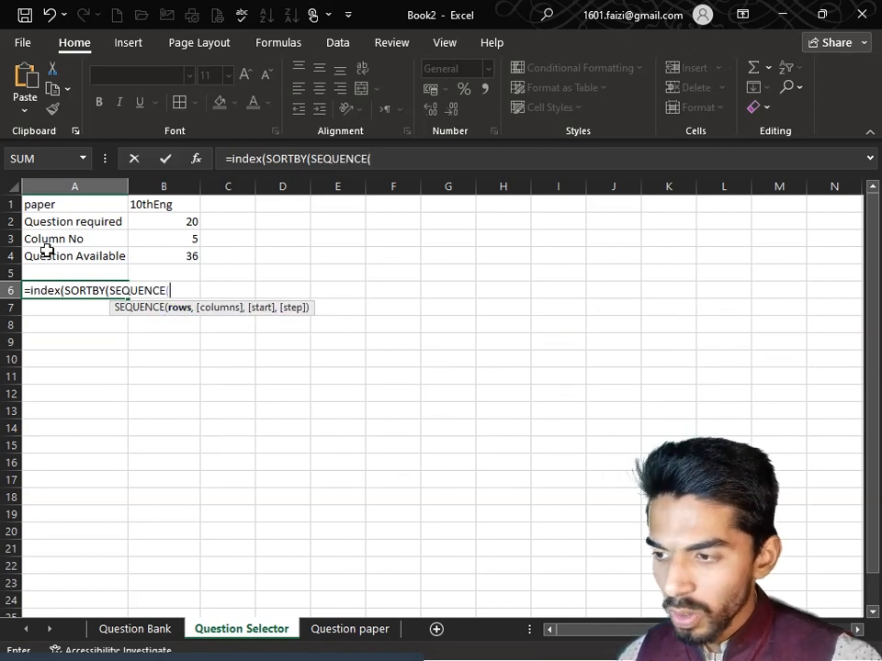
left_click(175, 257)
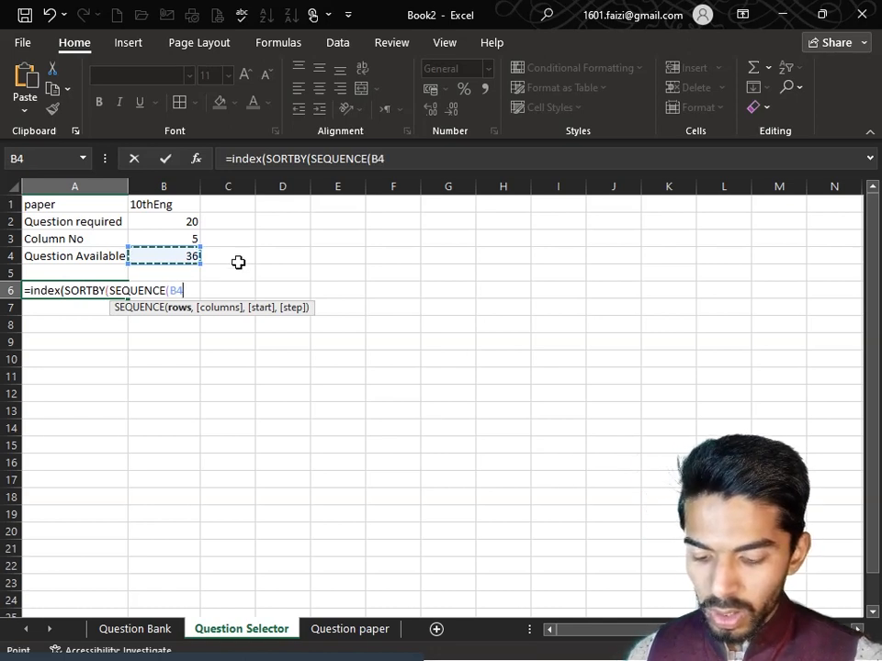
type(",")
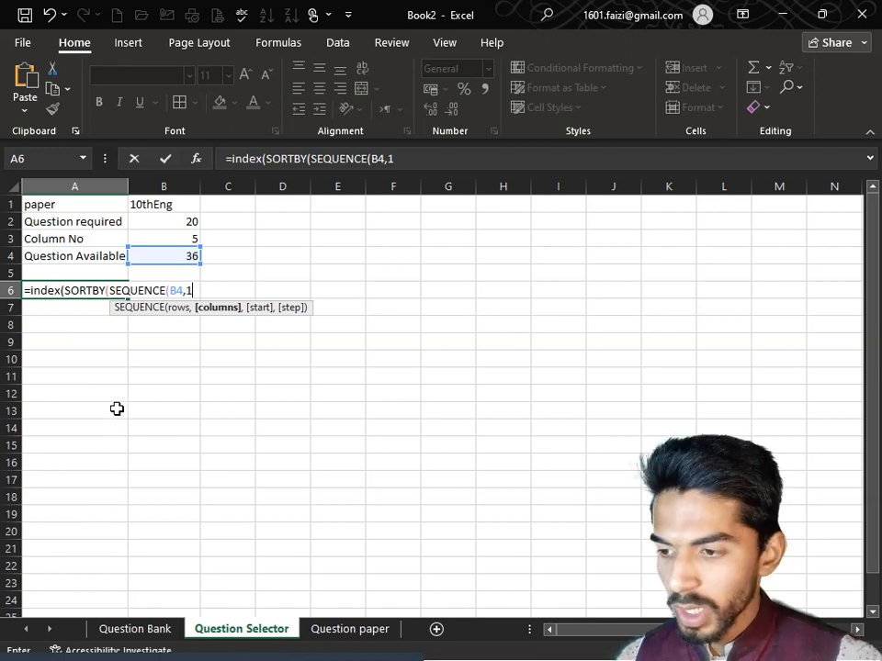
type("1)")
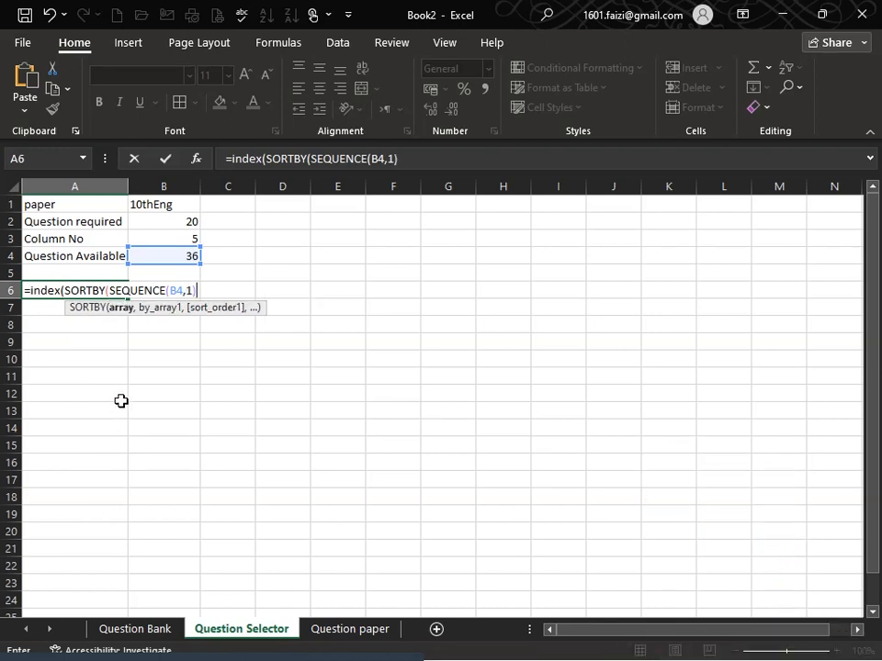
type(",")
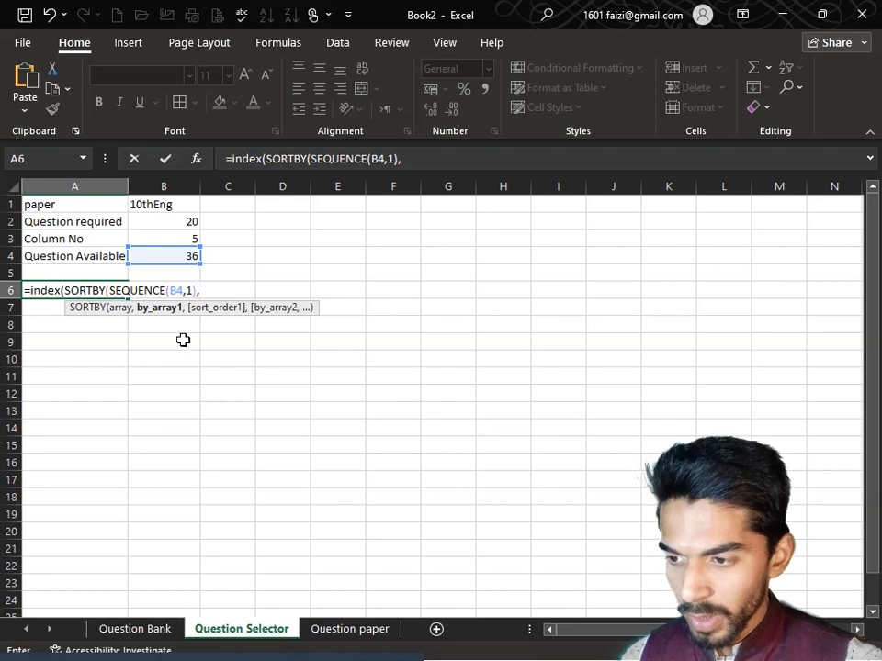
Add RANDARRAY(B4,1,1,B4) as the sort-by array in the A6 formula and close the SORTBY function.
key("F2")
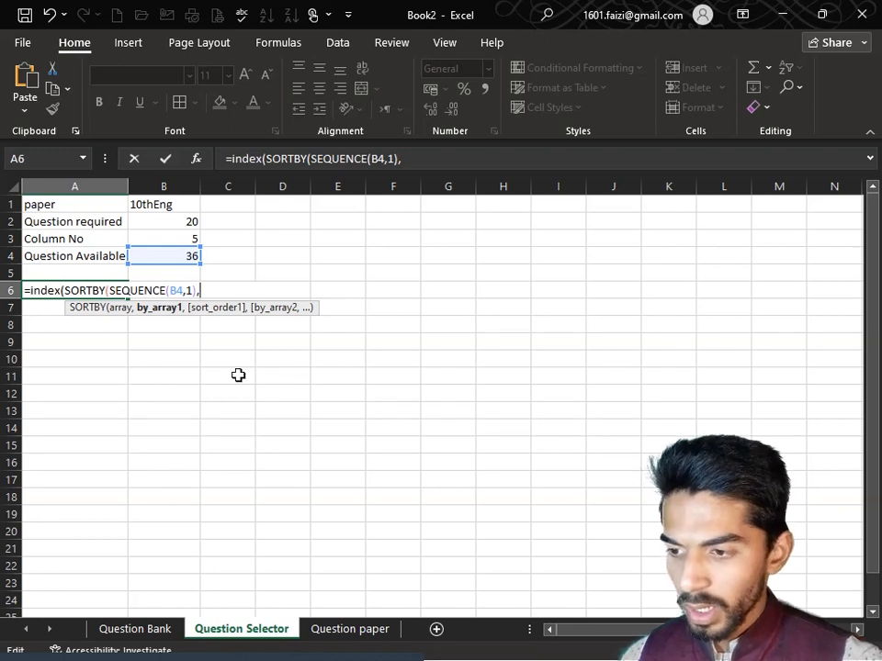
type("ran")
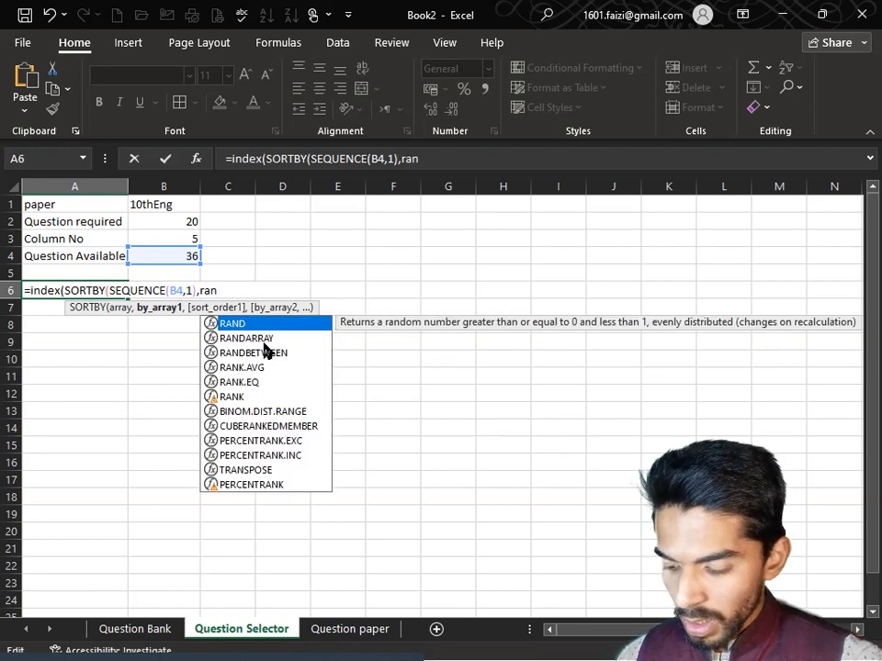
double_click(267, 342)
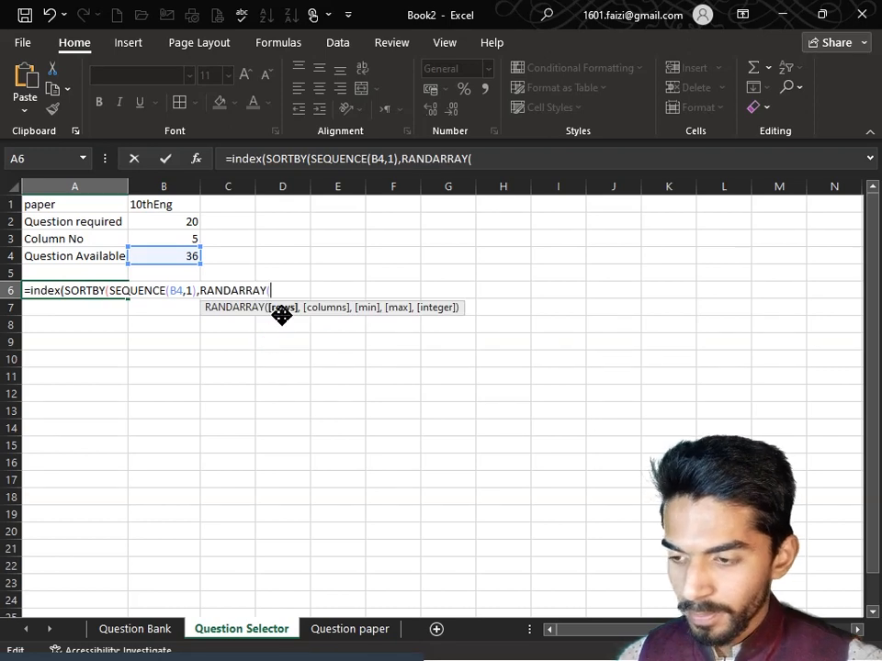
left_click(159, 257)
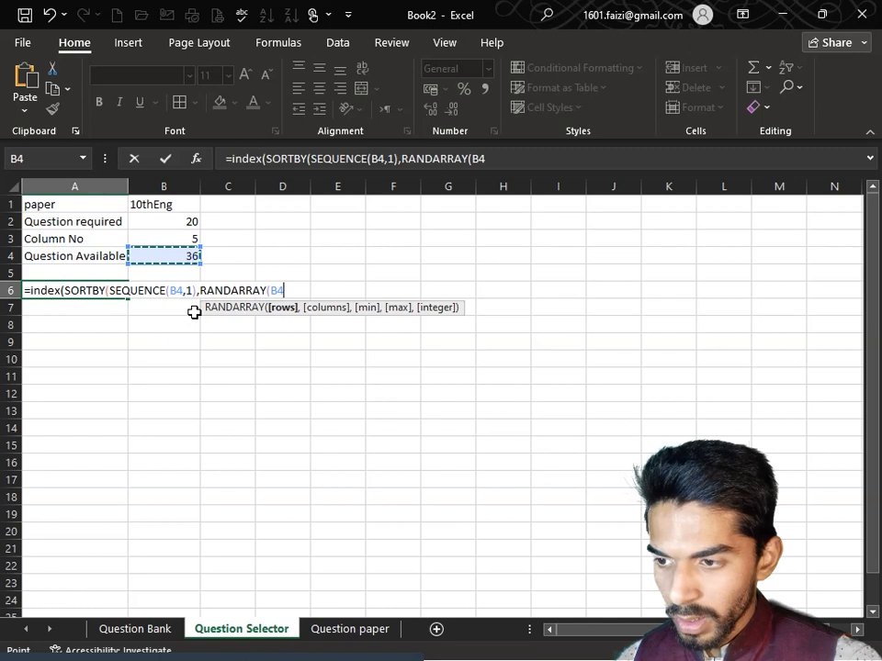
type(",")
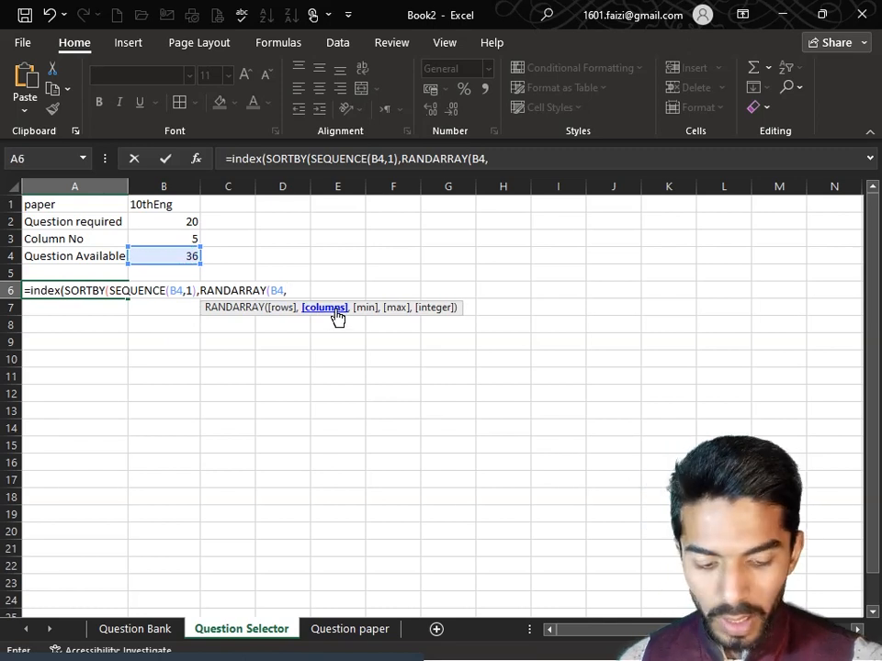
type("1,")
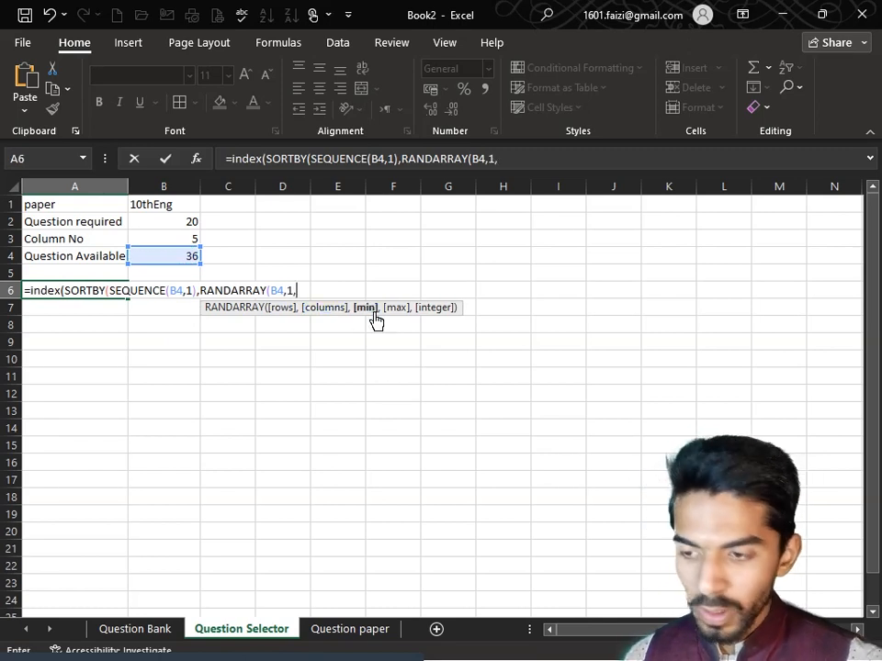
type("1,")
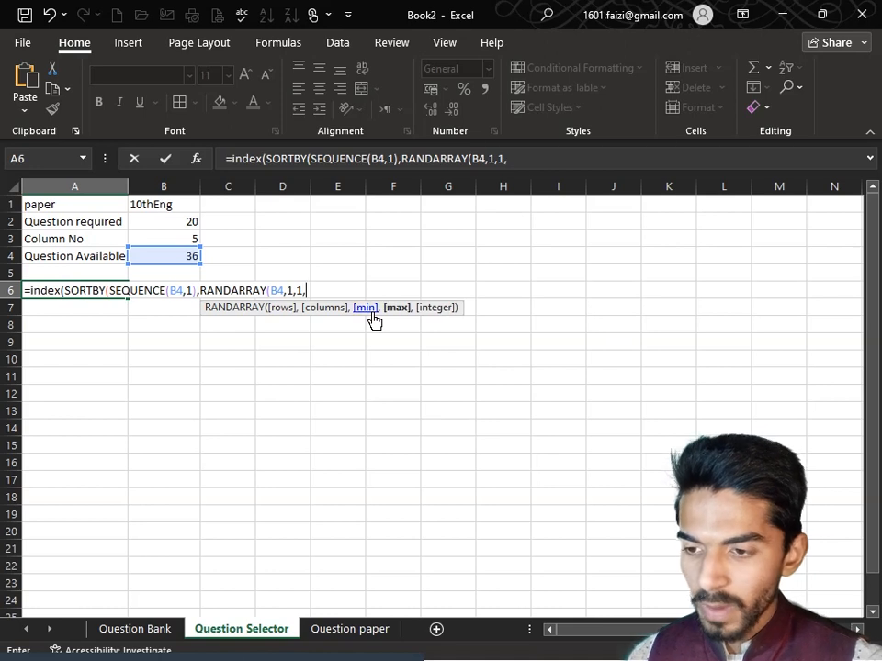
left_click(174, 257)
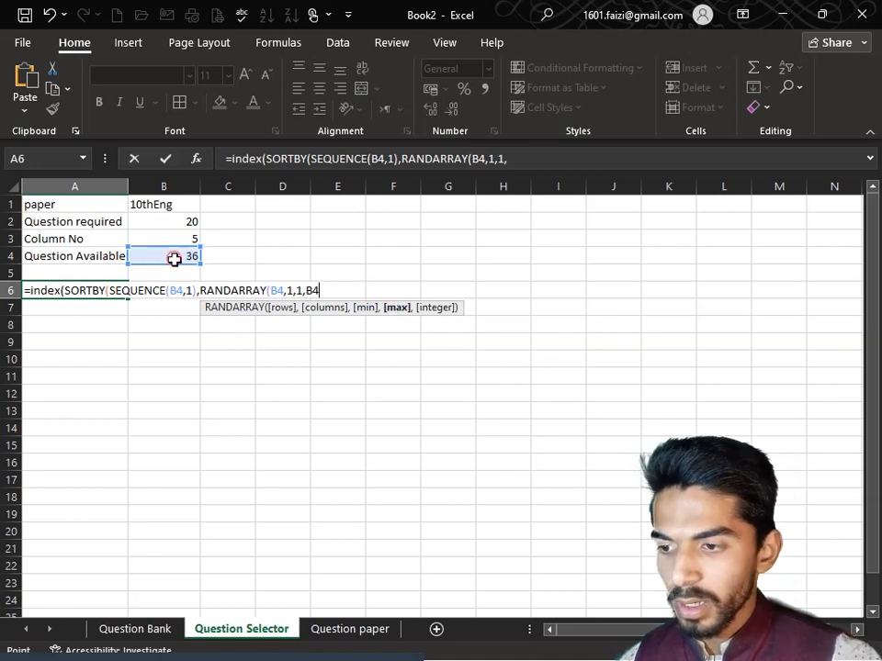
type(")")
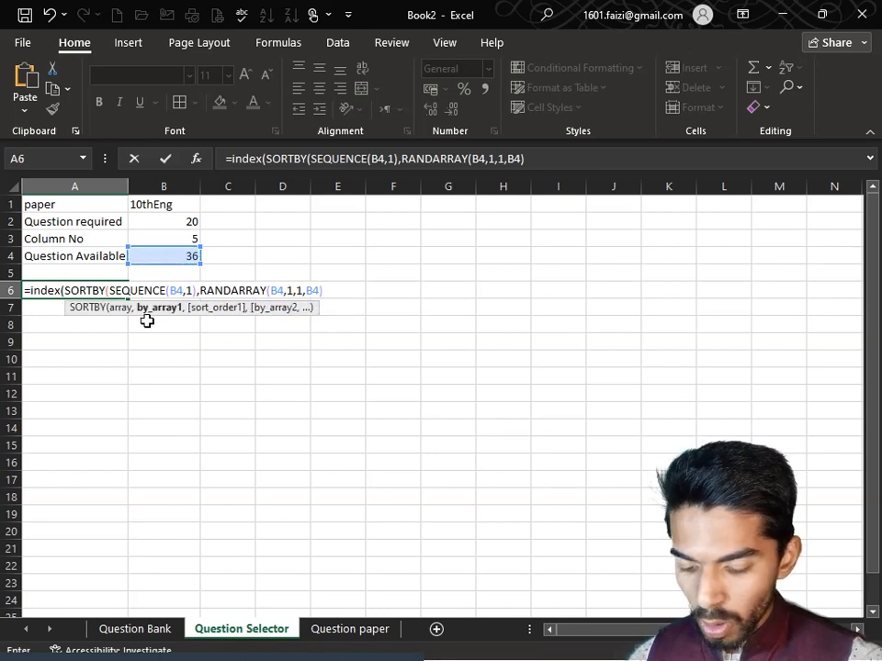
type(" ),")
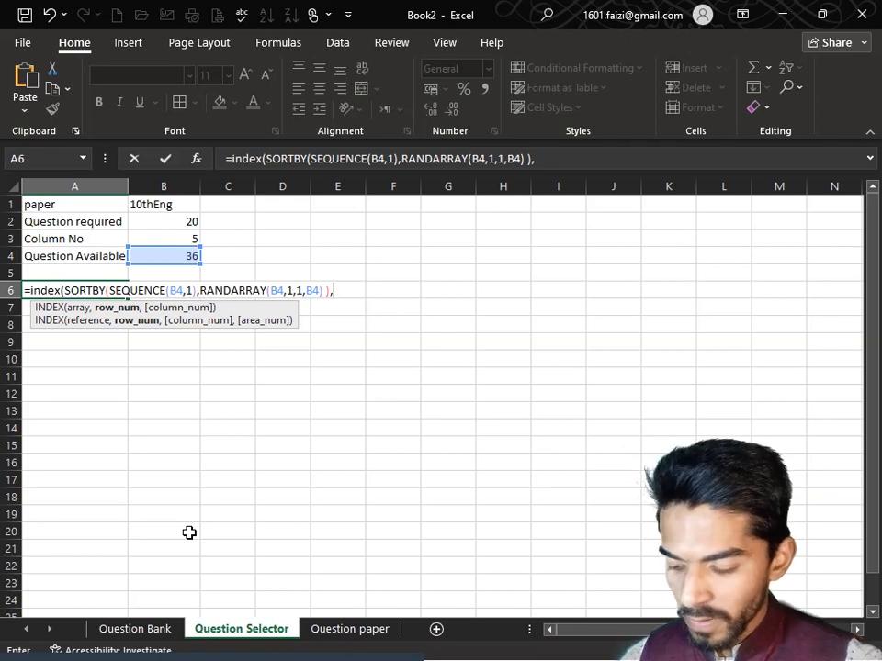
Complete the A6 formula with SEQUENCE(B2,1) as the INDEX row numbers and review the random question numbers it lists.
type("s")
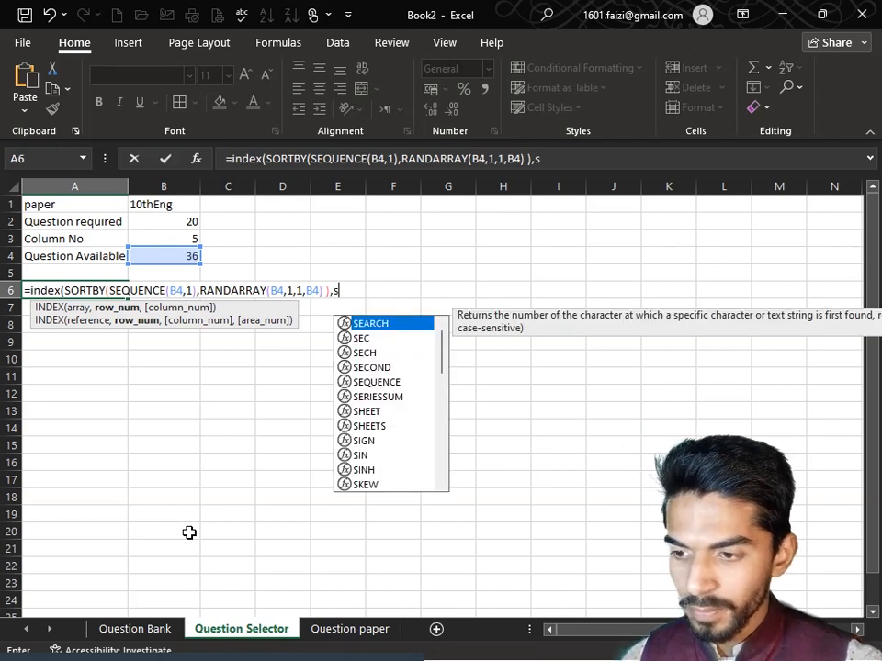
type("e")
double_click(397, 382)
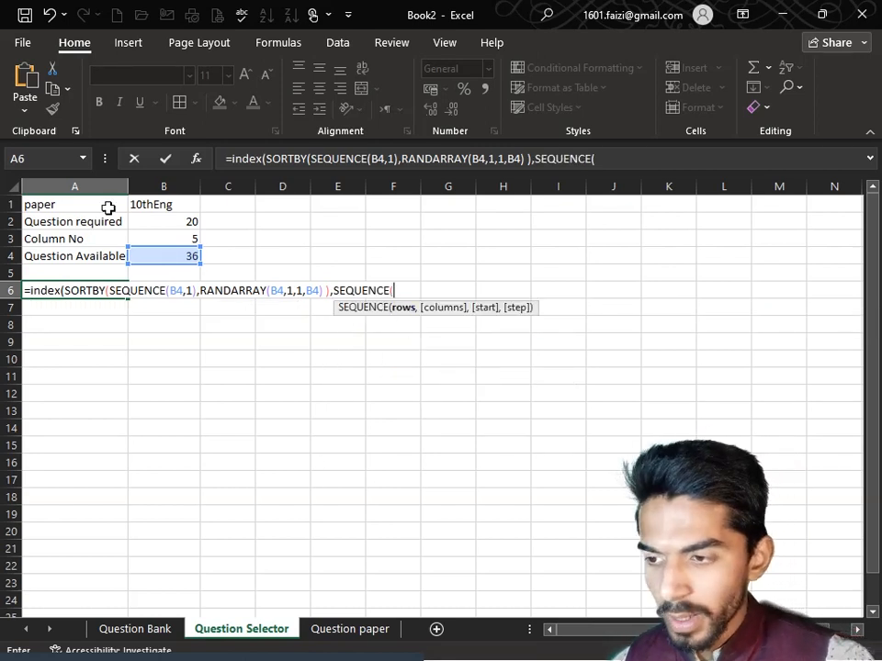
left_click(184, 218)
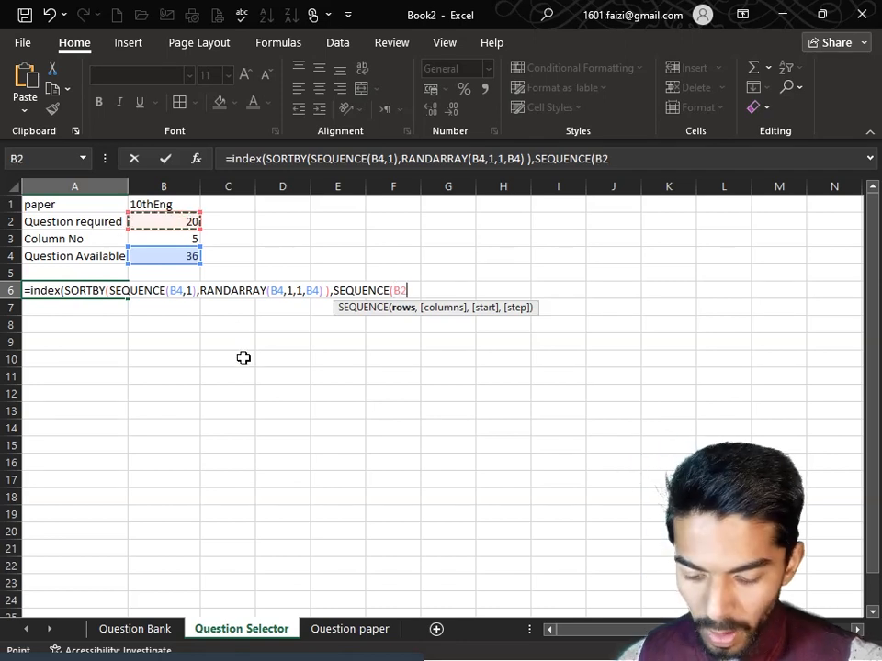
type(",")
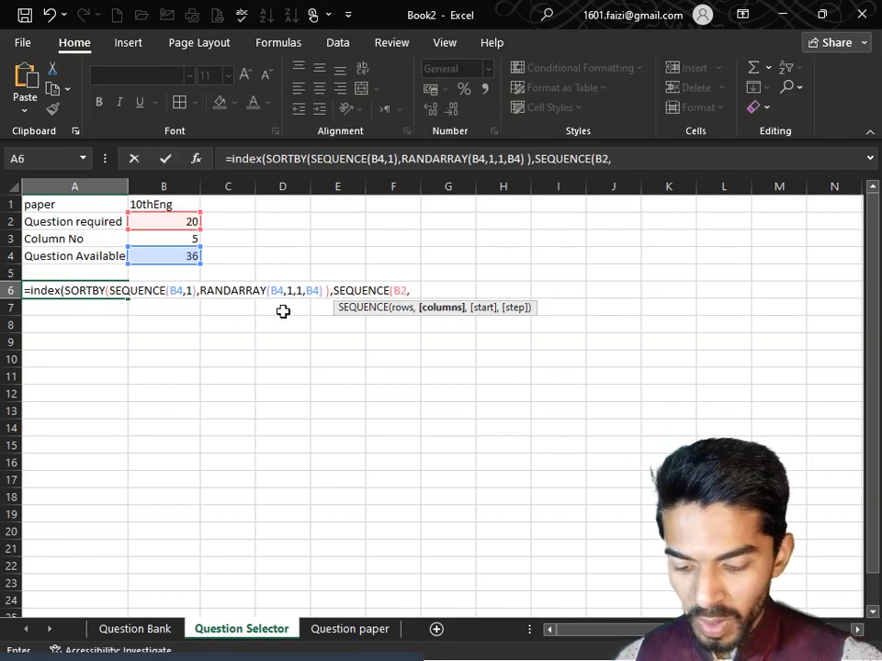
type("1))")
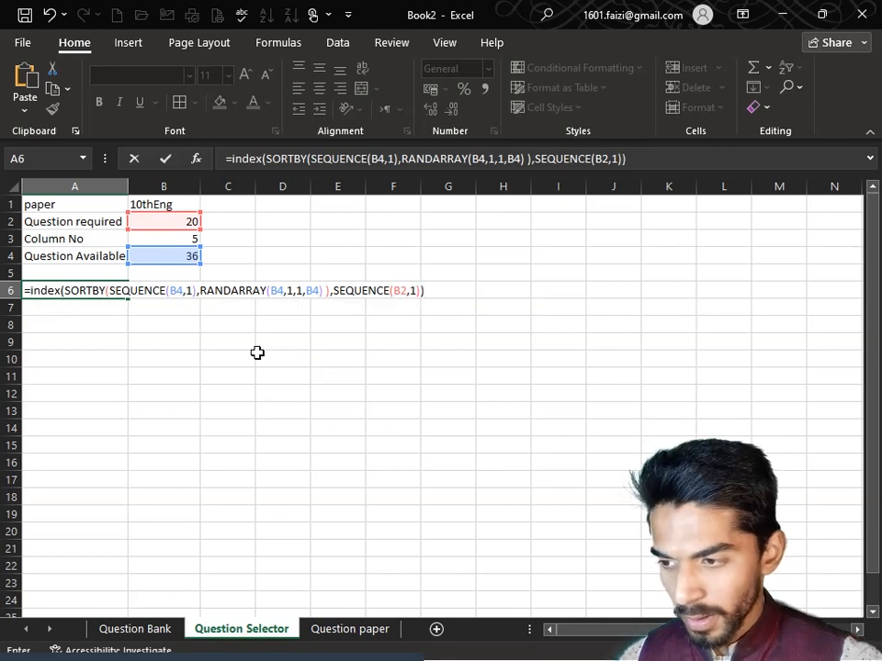
key("Return")
left_click(98, 284)
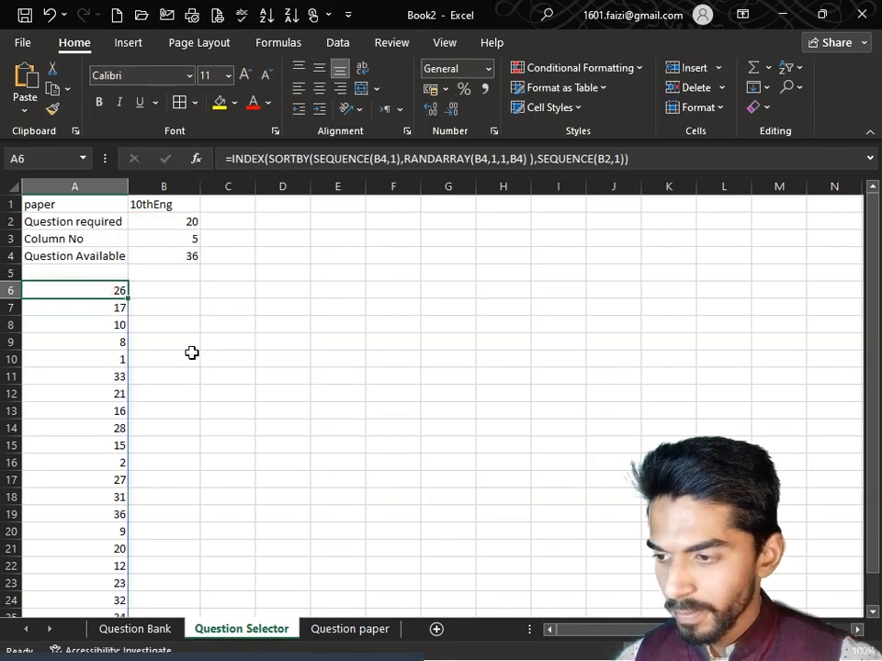
key("ctrl+Down")
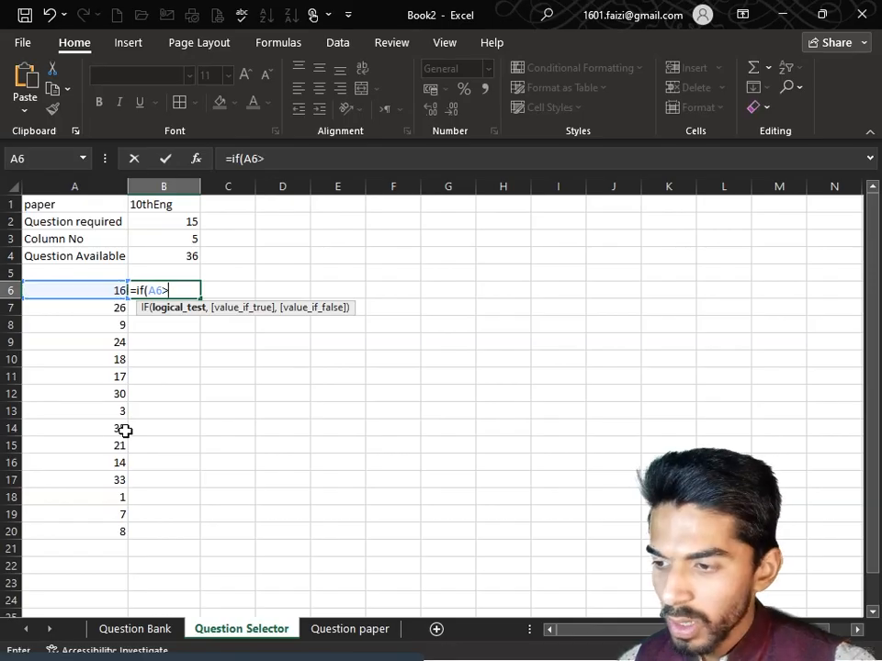
Continue the B6 formula with the test A6>0 and an INDEX function that uses Table1 as its array.
type("0")
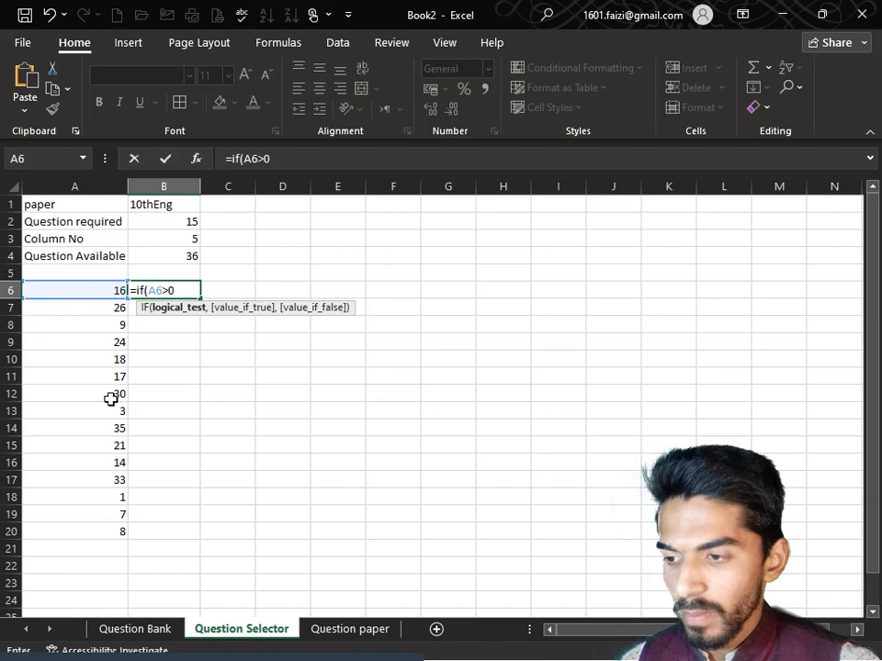
type(",")
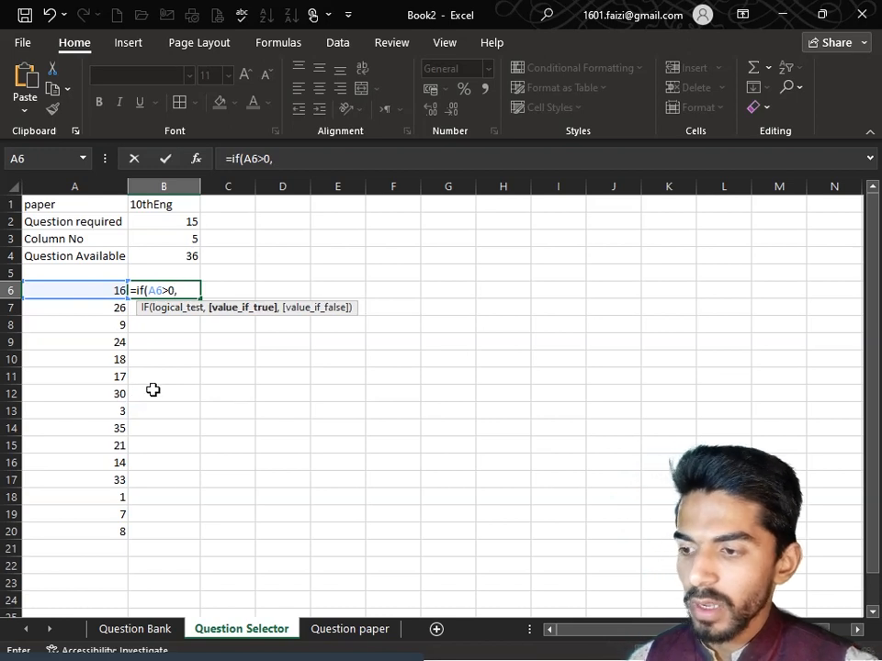
type("i")
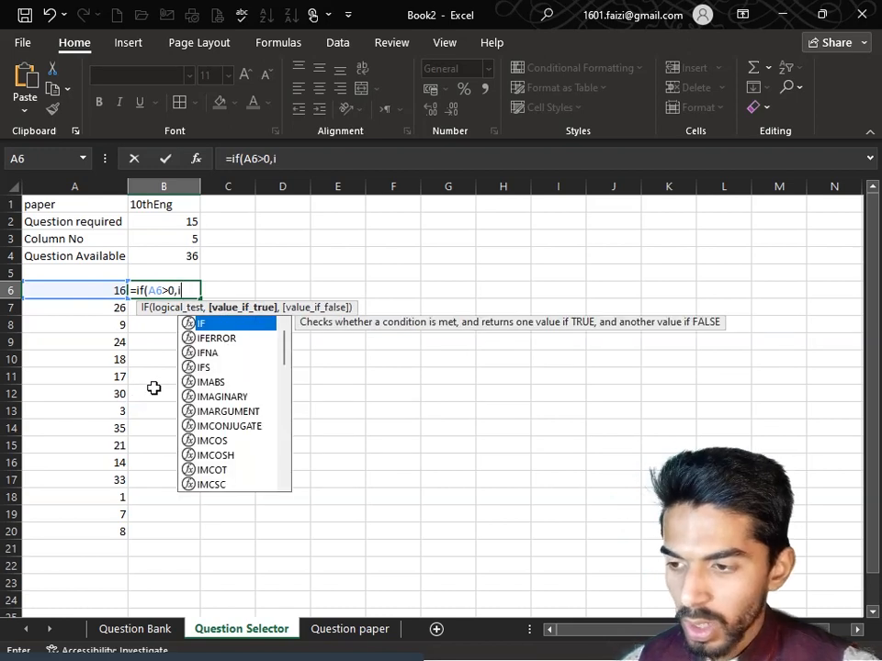
type("n")
double_click(222, 327)
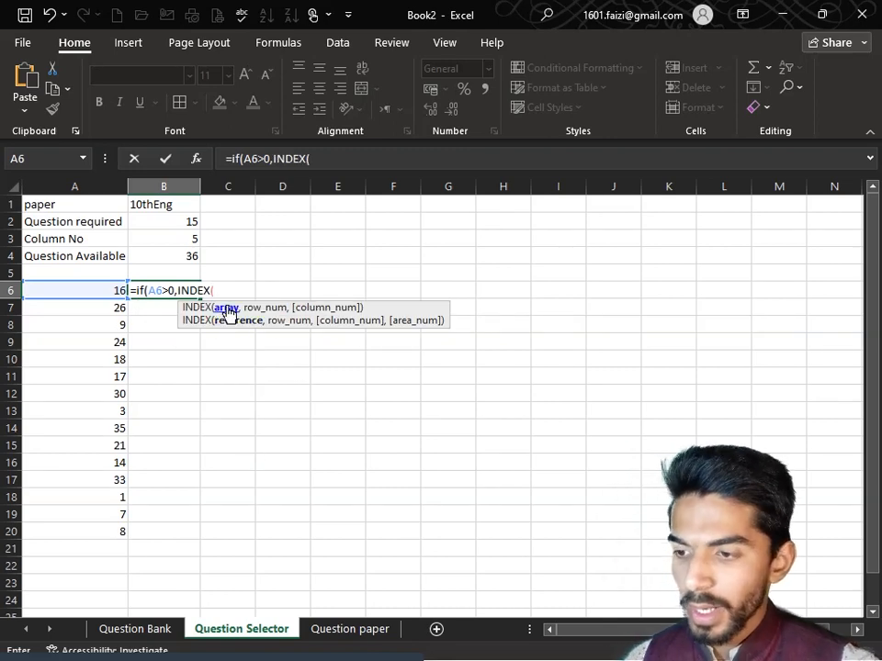
type("ta")
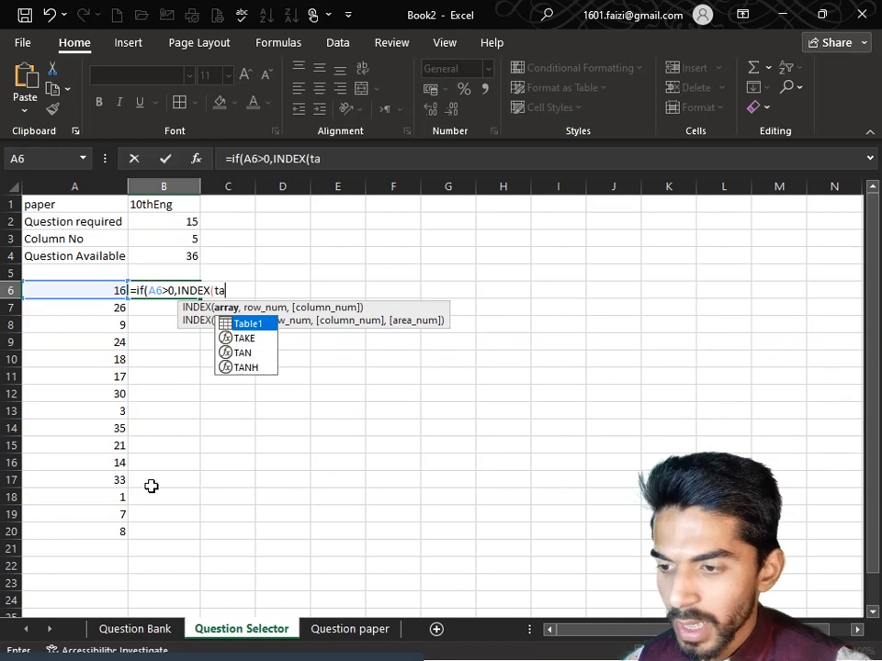
type("ble1,")
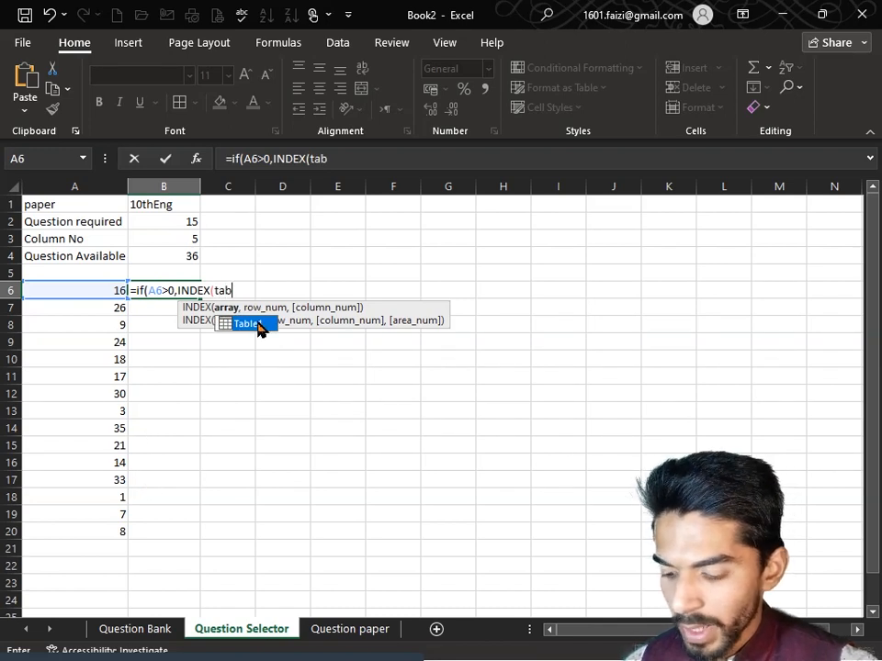
double_click(258, 327)
type(",")
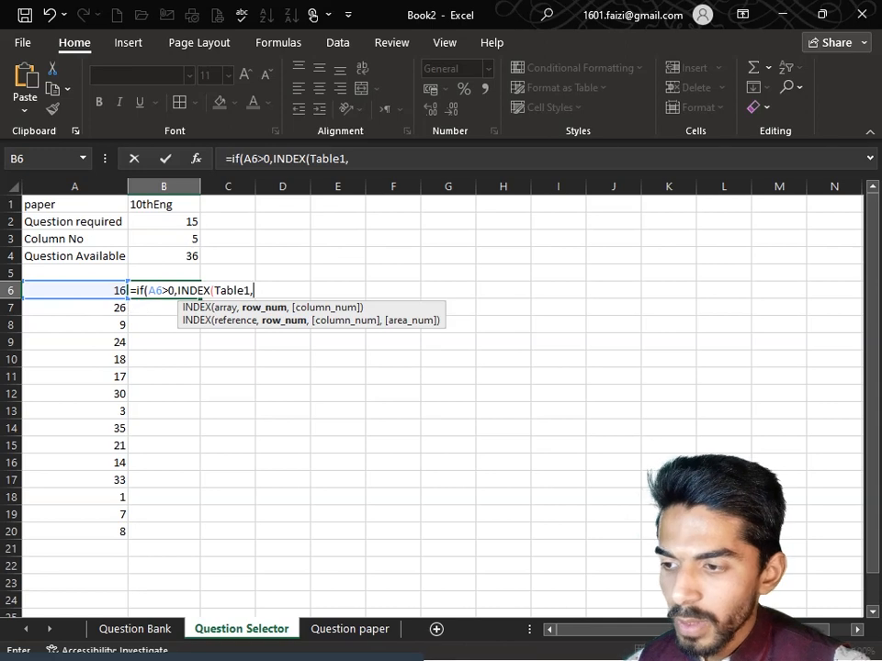
Complete the B6 formula with A6 as INDEX row, $B$3 as column and "" as the IF function's false value.
left_click(79, 291)
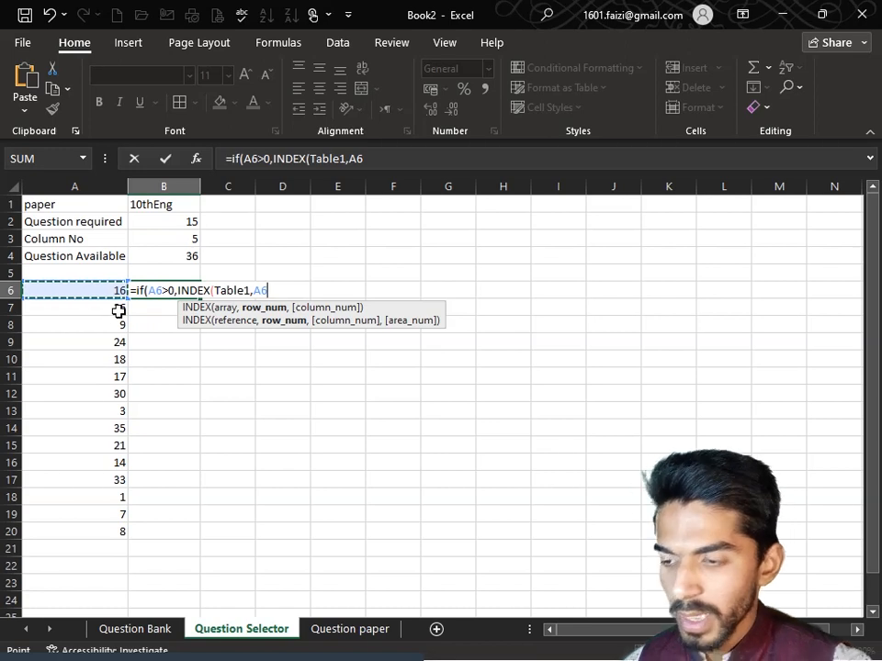
type(",")
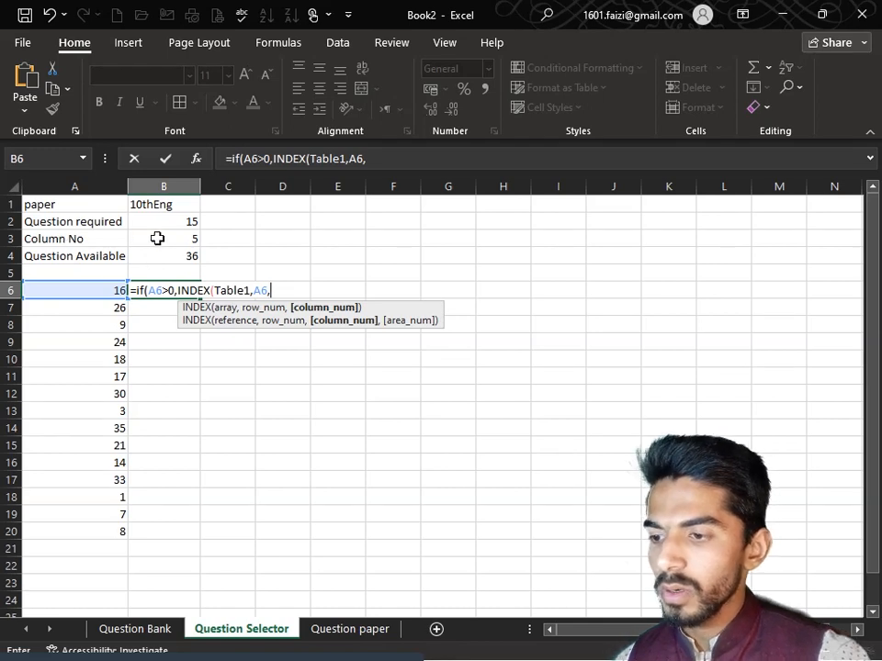
left_click(157, 238)
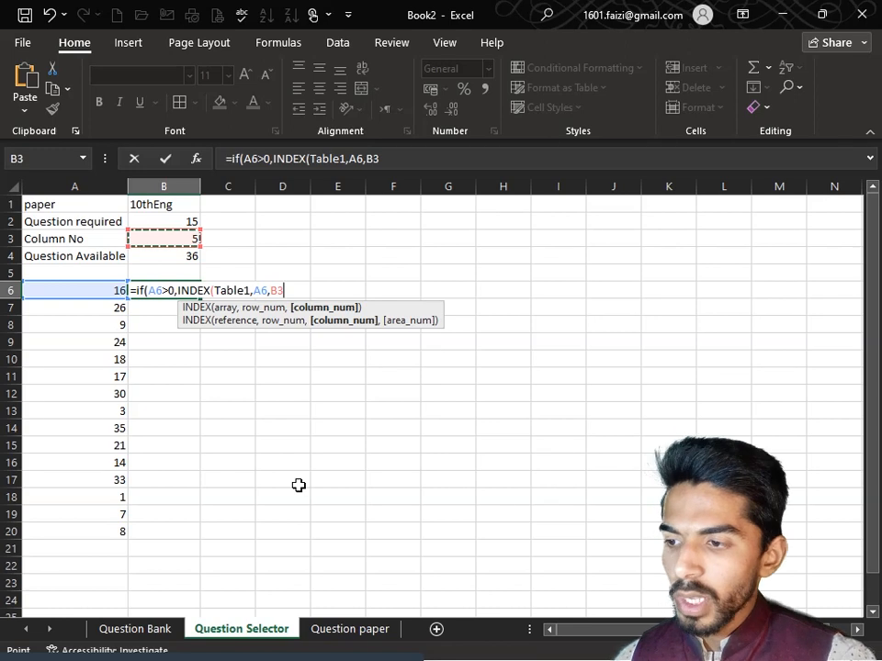
type(")")
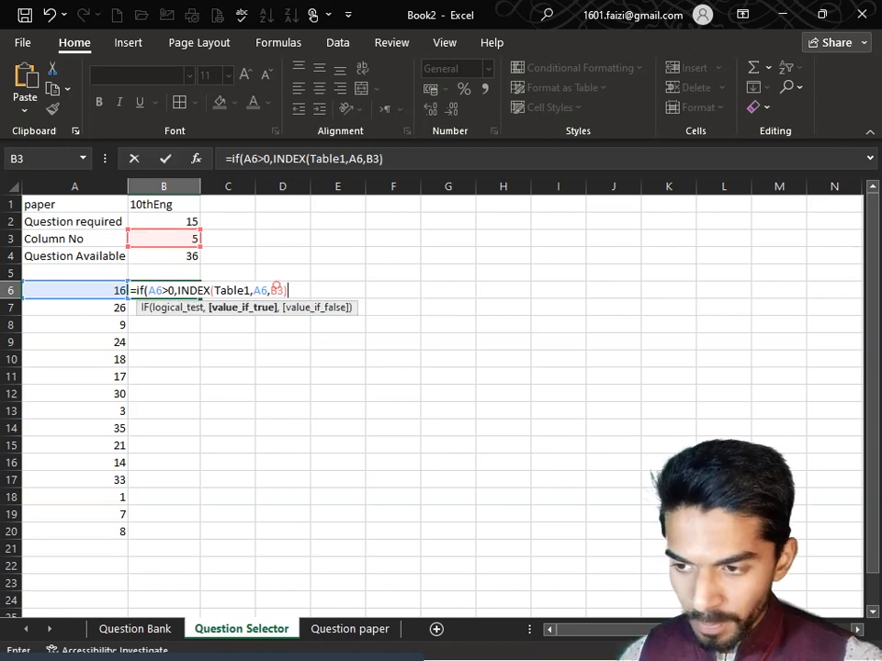
left_click(276, 290)
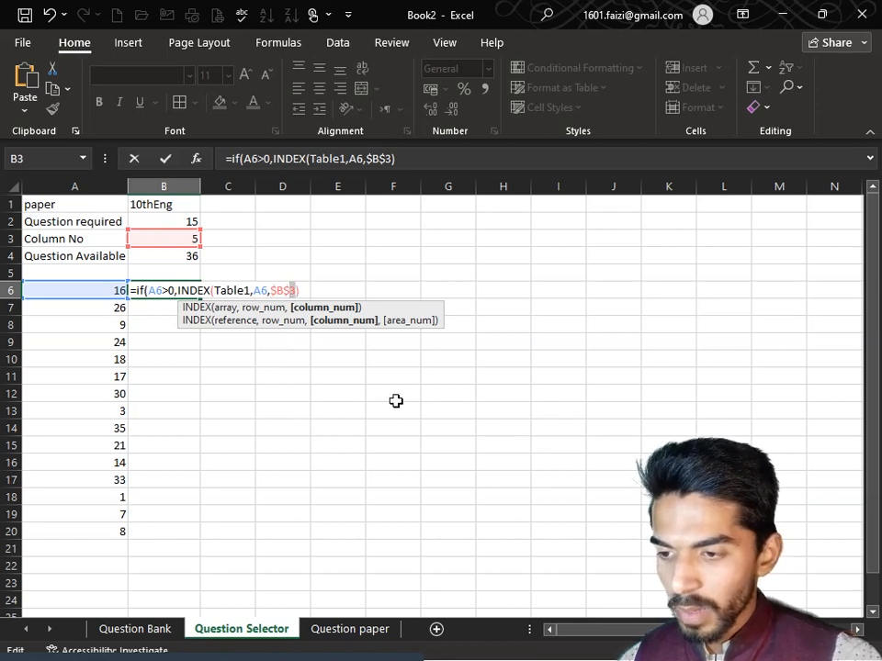
key("Return")
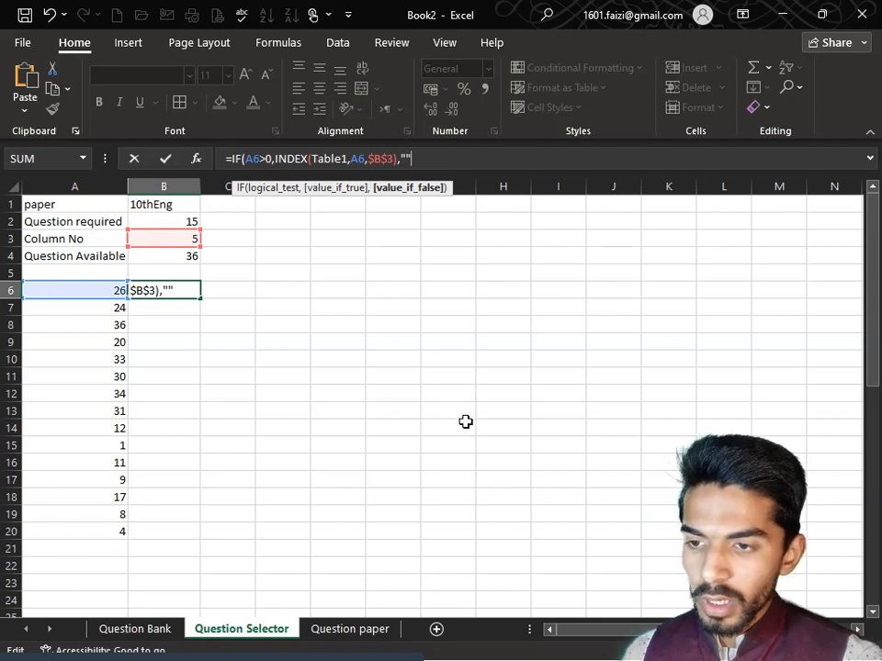
type(")")
key("Return")
Fill the B6 question lookup formula down column B to row 39.
left_click(169, 292)
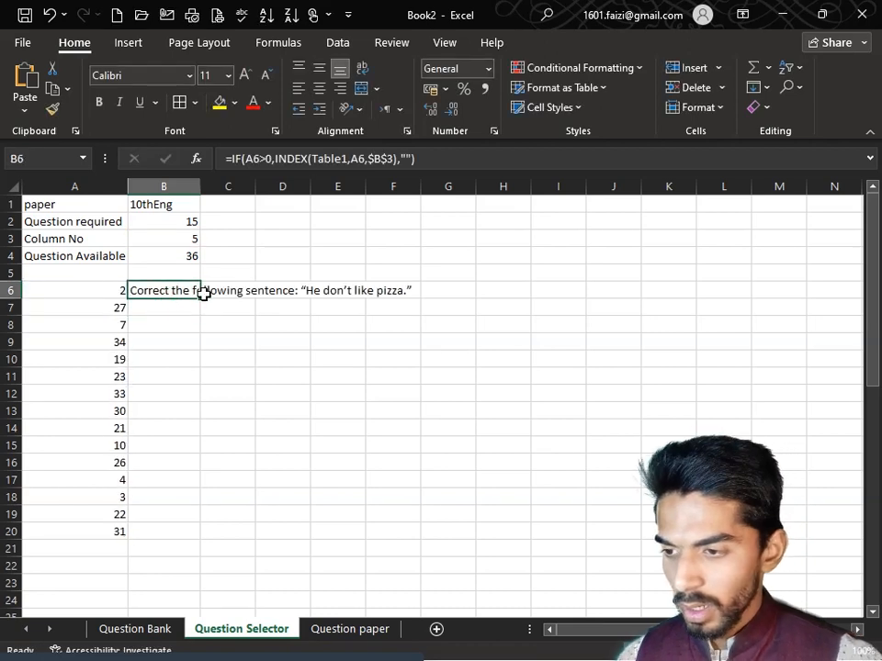
left_click_drag(200, 299, 201, 384)
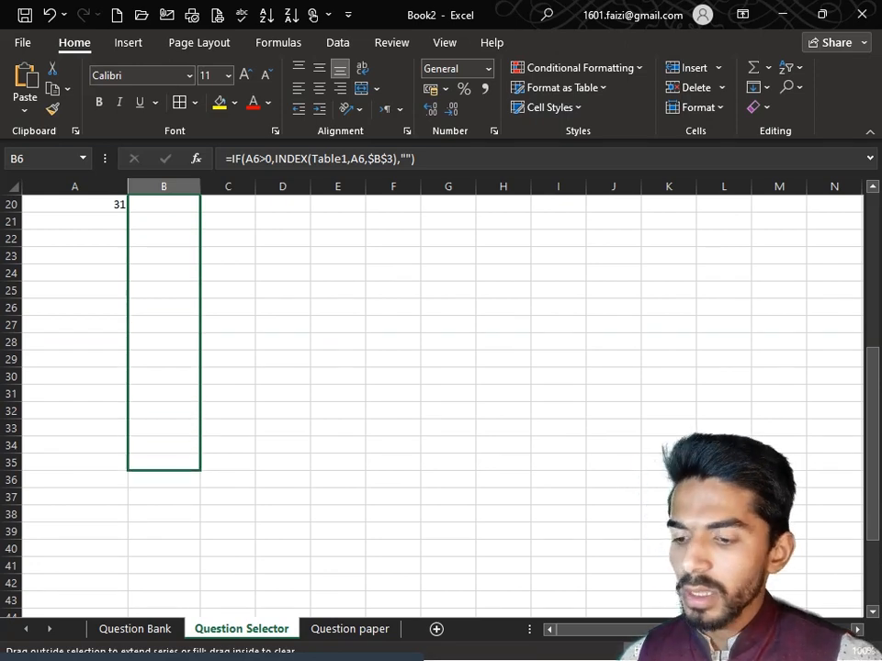
left_click_drag(201, 533, 205, 482)
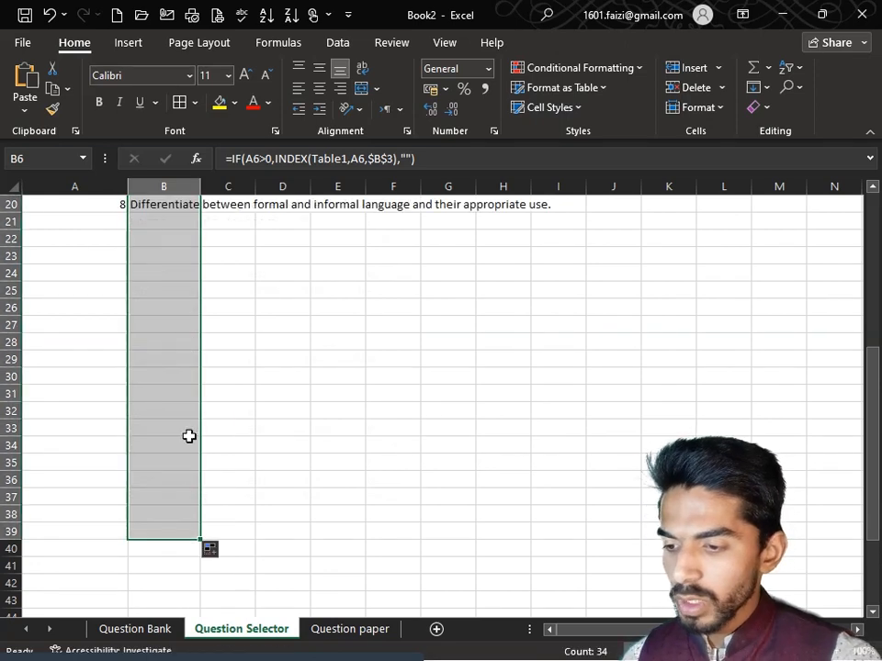
Check the filled formulas in column B beneath the last listed question, from B21 down to B26.
left_click(317, 444)
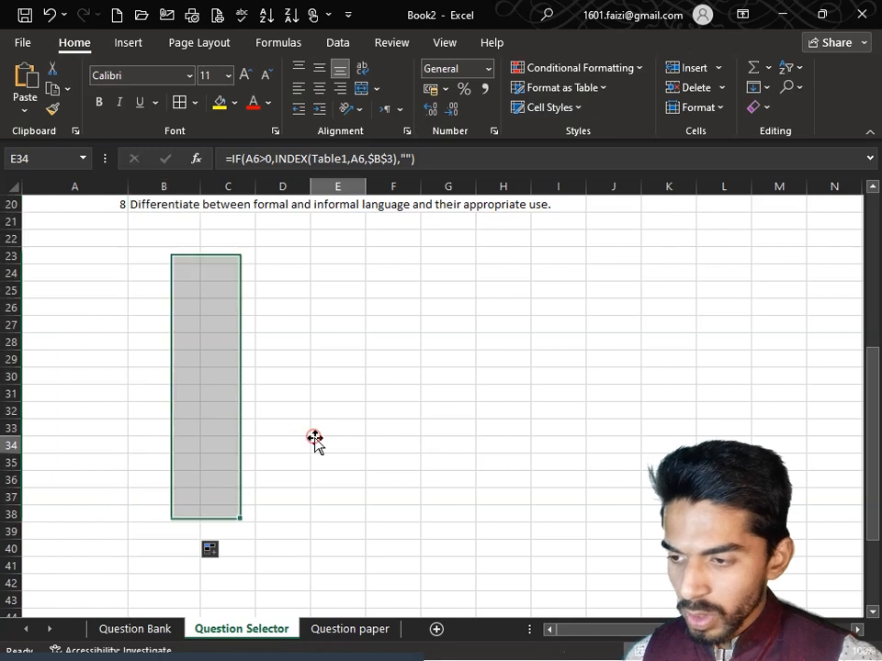
left_click(180, 221)
key("Down")
key("Down")
key("Down")
key("Down")
key("Down")
key("Down")
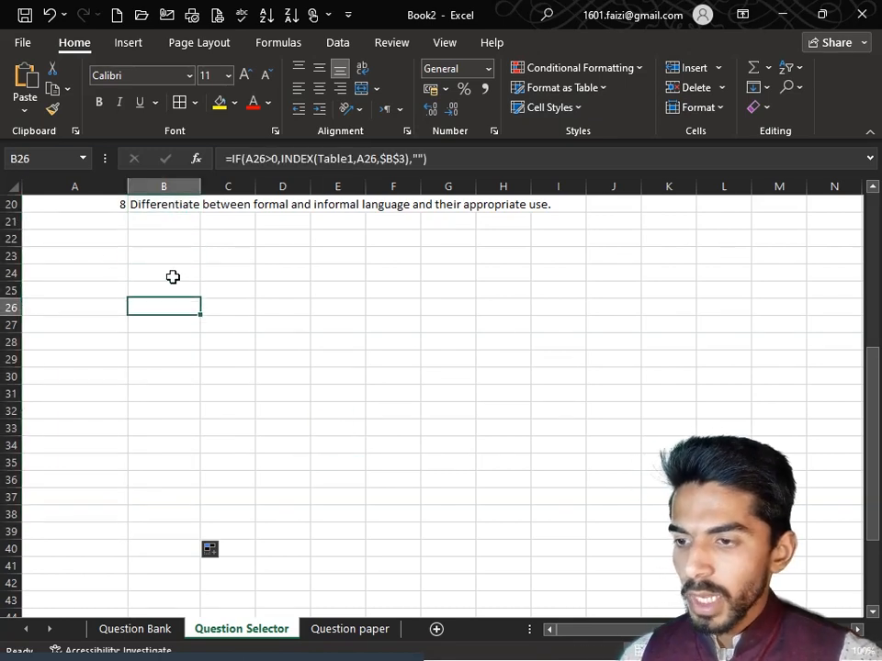
Link cell B9 of the Question paper sheet to cell B6 of the Question Selector sheet.
key("ctrl+Page_Down")
left_click(299, 402)
scroll(265, 413, "up", 3)
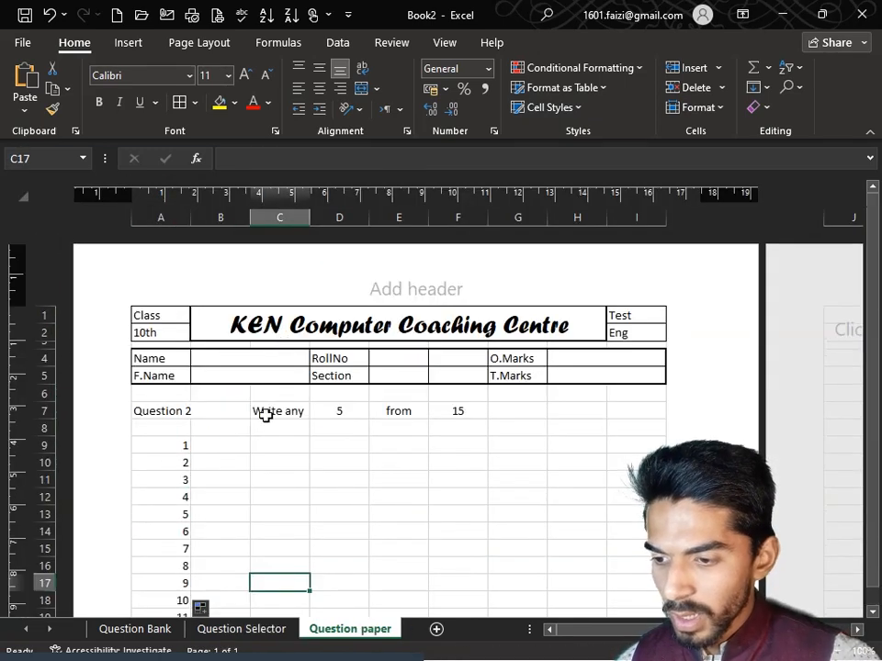
left_click(244, 445)
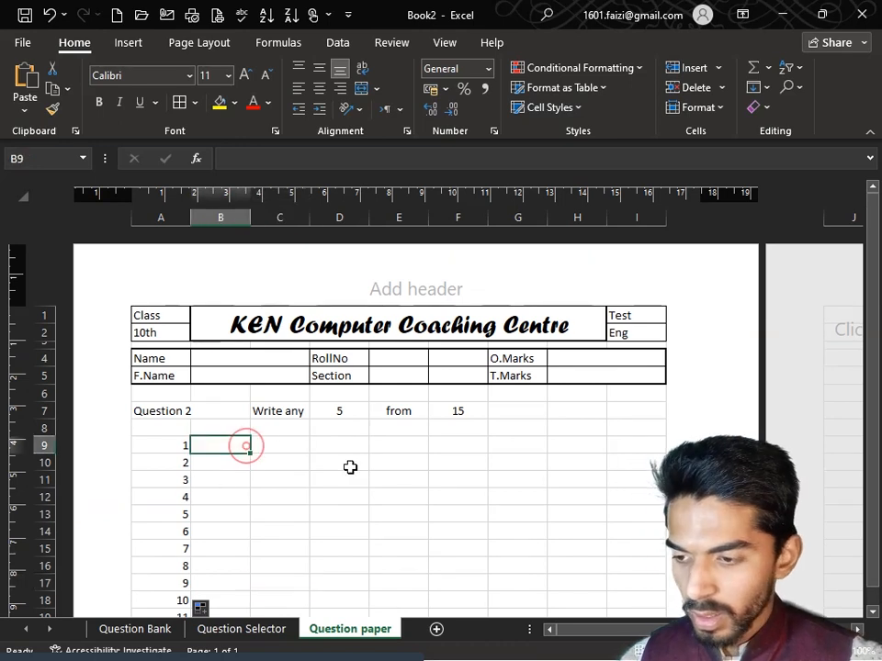
type("=")
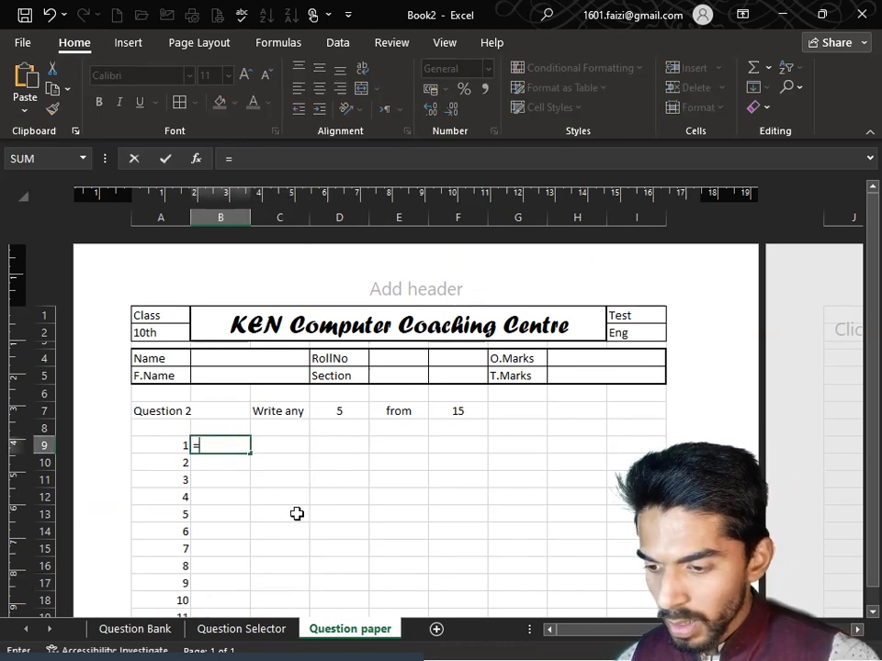
left_click(240, 629)
left_click(183, 295)
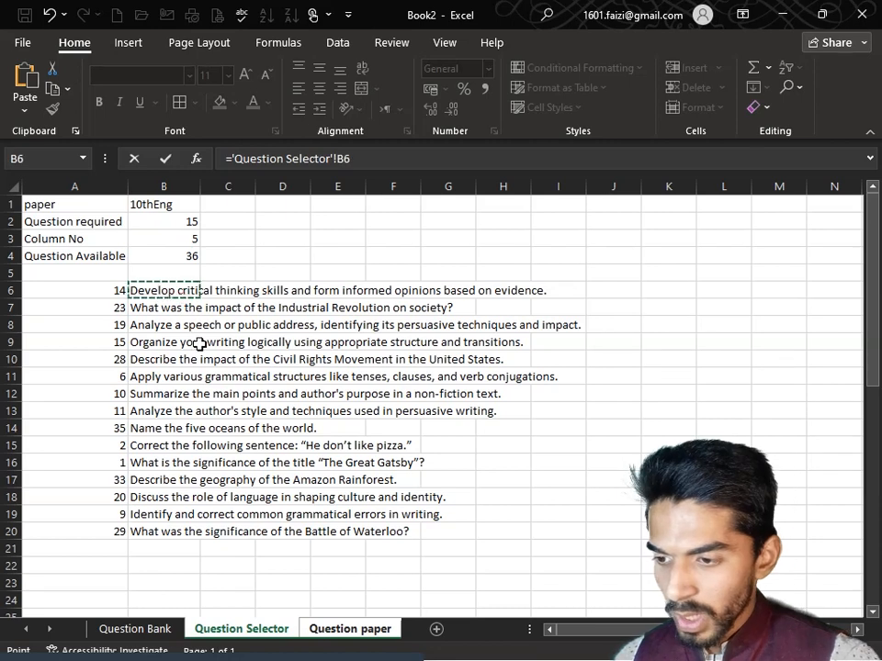
key("Return")
Fill the B9 link formula down to B36 on the Question paper sheet and check the linked cells below question 15.
left_click(232, 446)
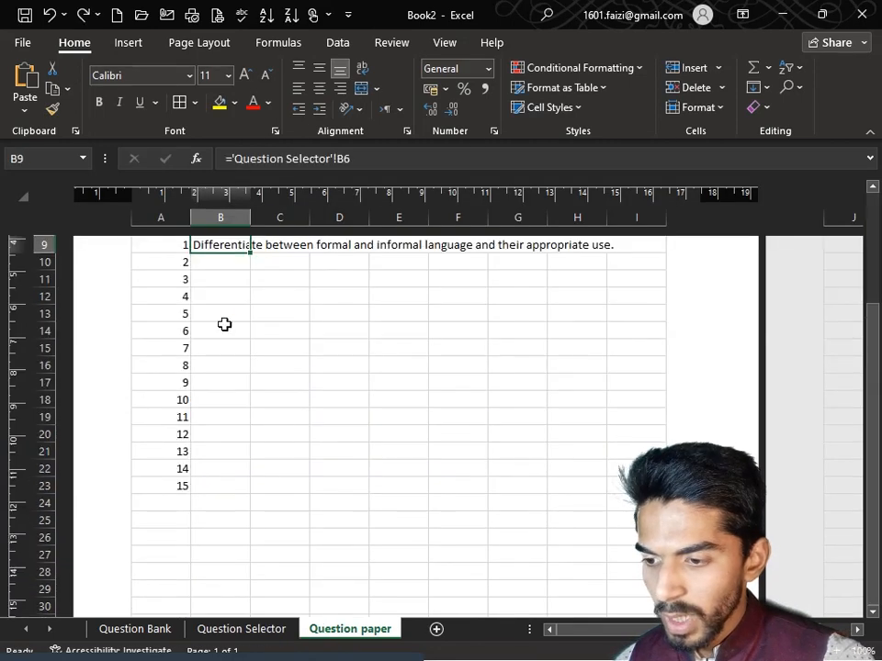
left_click_drag(250, 453, 241, 368)
left_click_drag(241, 487, 241, 503)
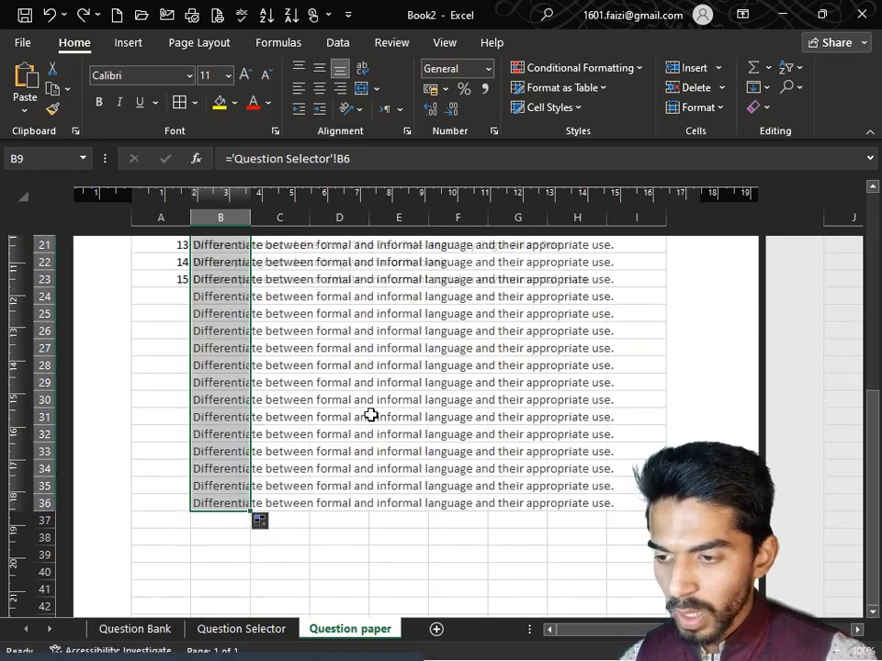
left_click(229, 366)
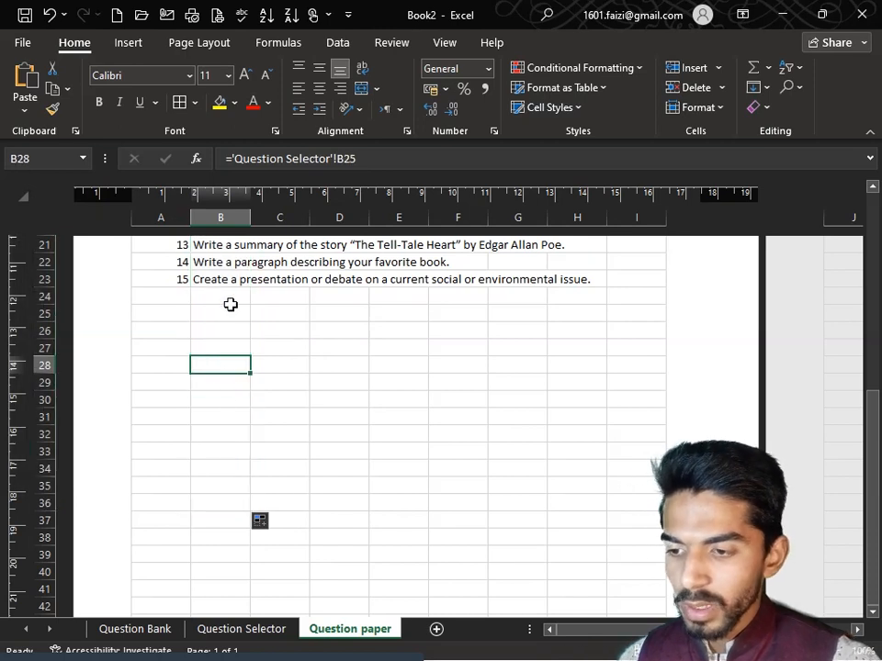
left_click(222, 419)
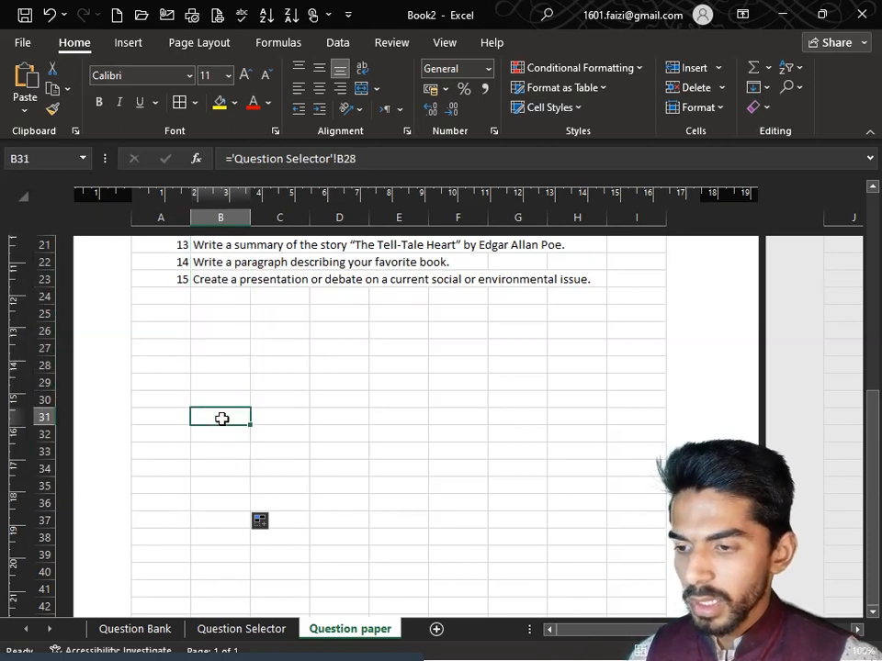
left_click(220, 292)
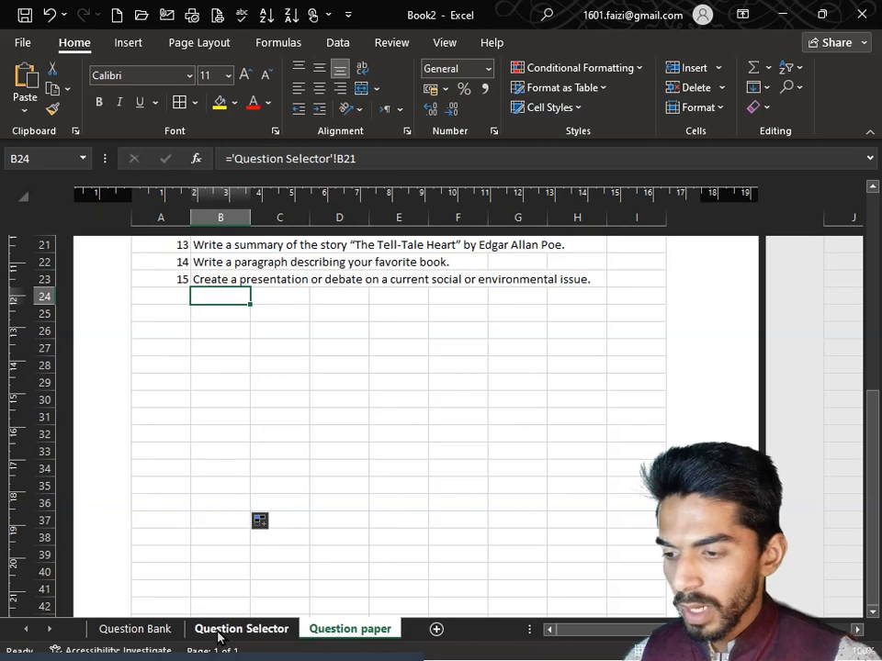
Compare how far the column B formulas extend on the Question Selector sheet with the linked rows on the Question paper sheet.
left_click(218, 630)
left_click(154, 464)
scroll(157, 464, "down", 8)
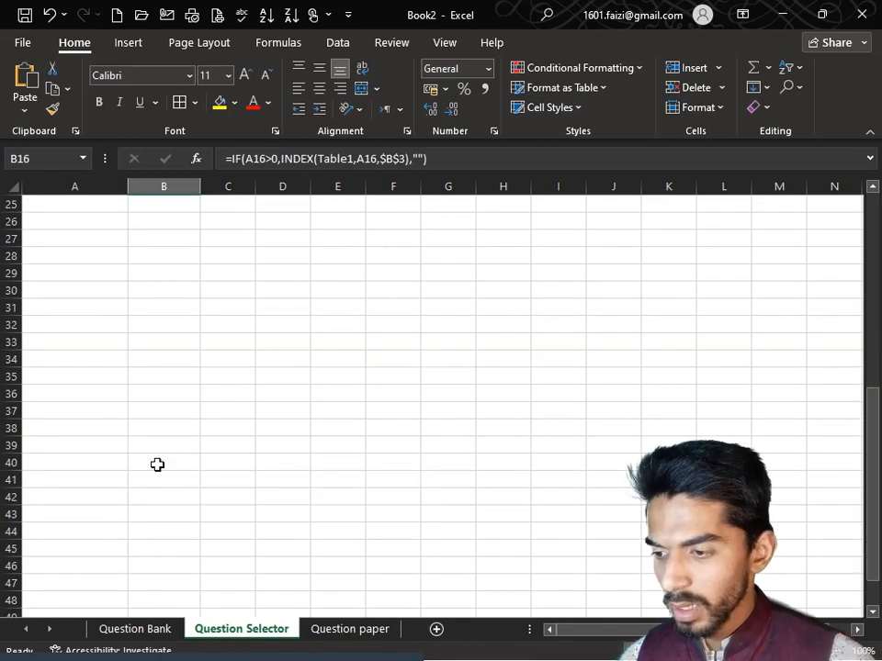
key("ctrl+shift+Up")
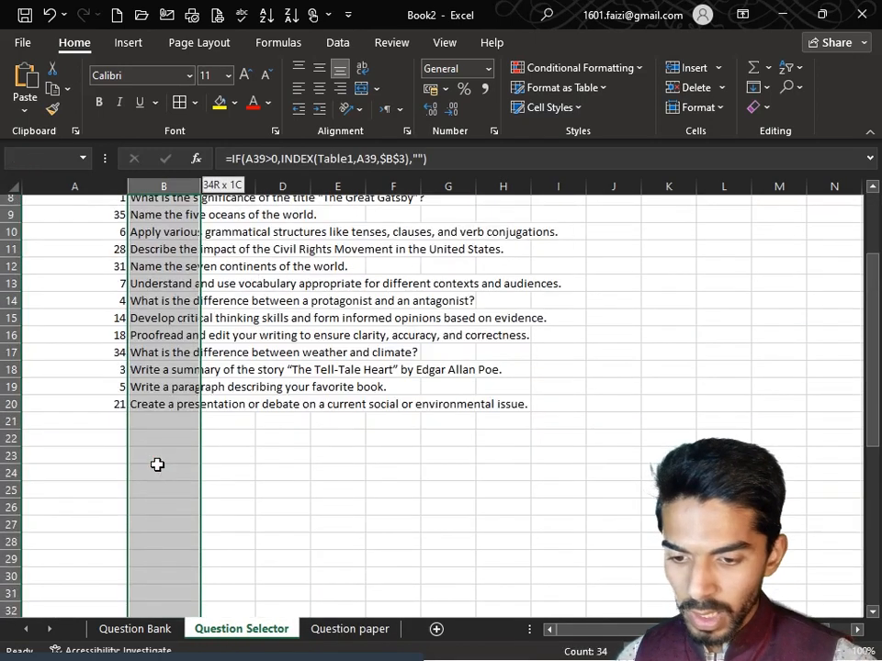
left_click(383, 641)
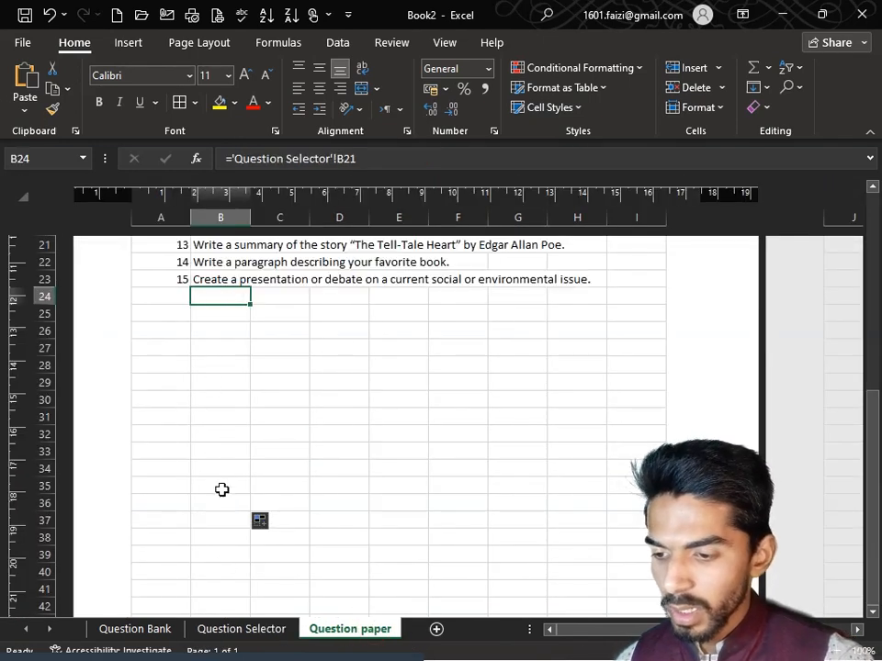
scroll(222, 489, "down", 8)
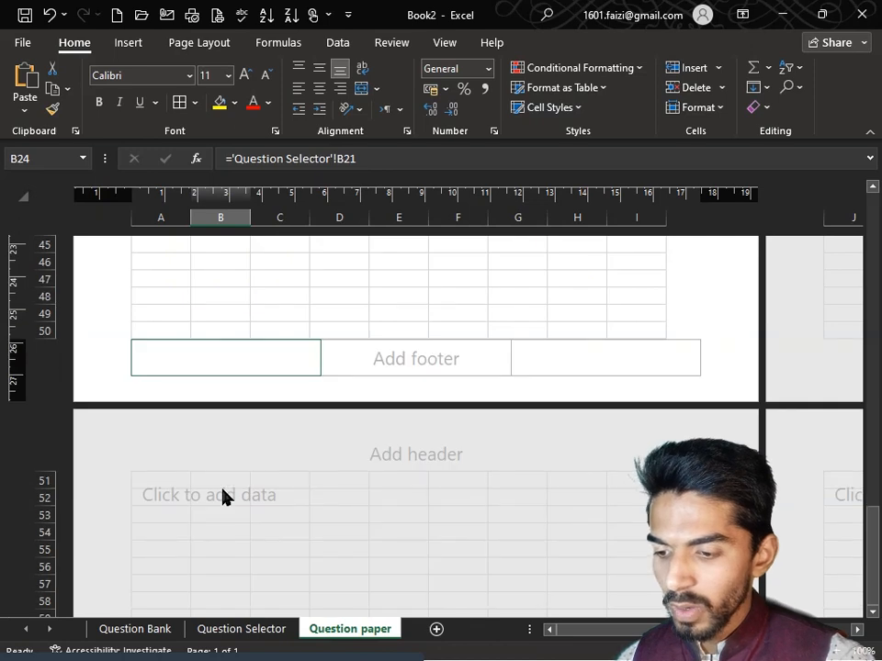
left_click(250, 629)
left_click(158, 449)
scroll(184, 345, "down", 5)
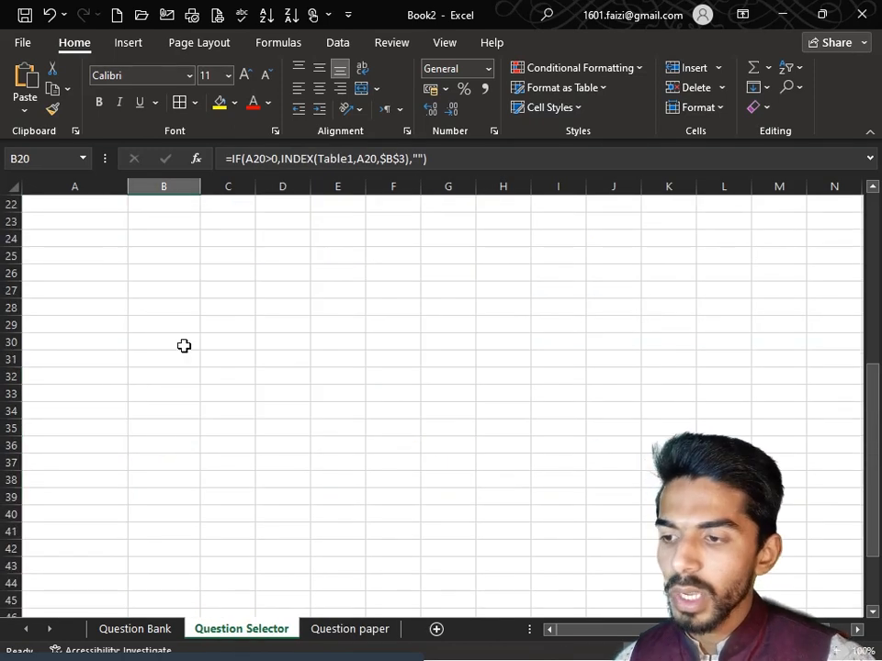
left_click(169, 407)
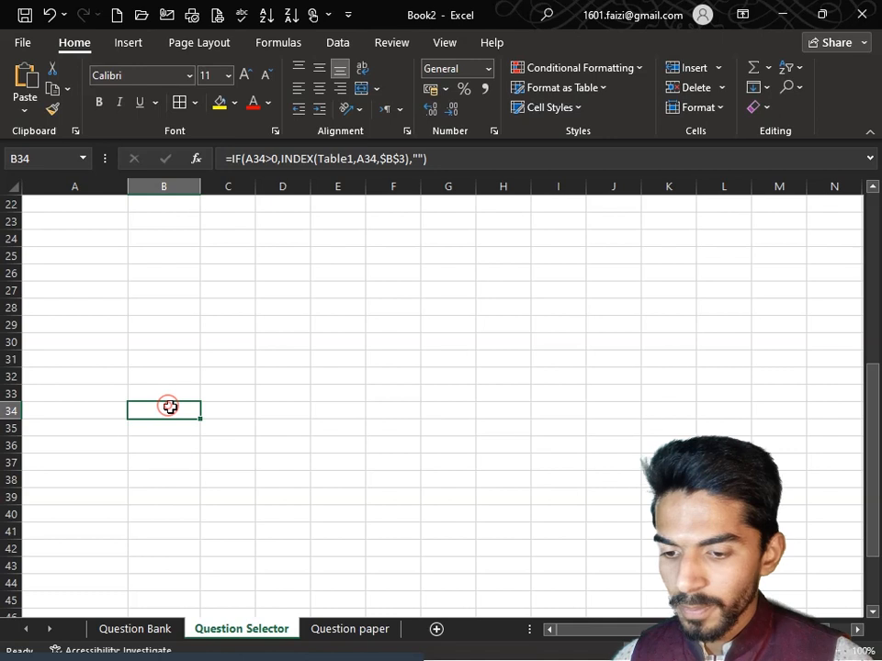
left_click(170, 264)
key("ctrl+Up")
key("Down")
key("Down")
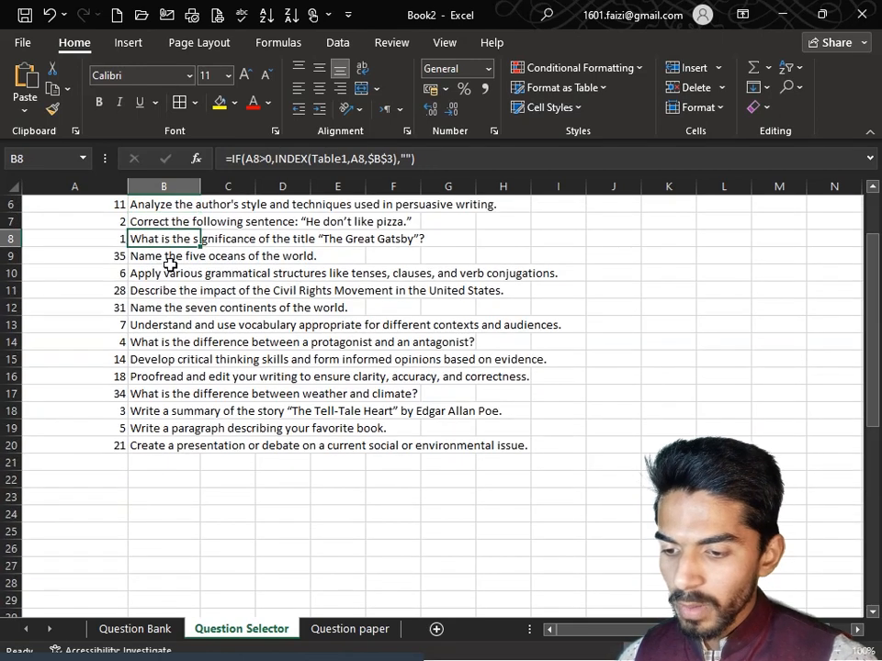
left_click(364, 630)
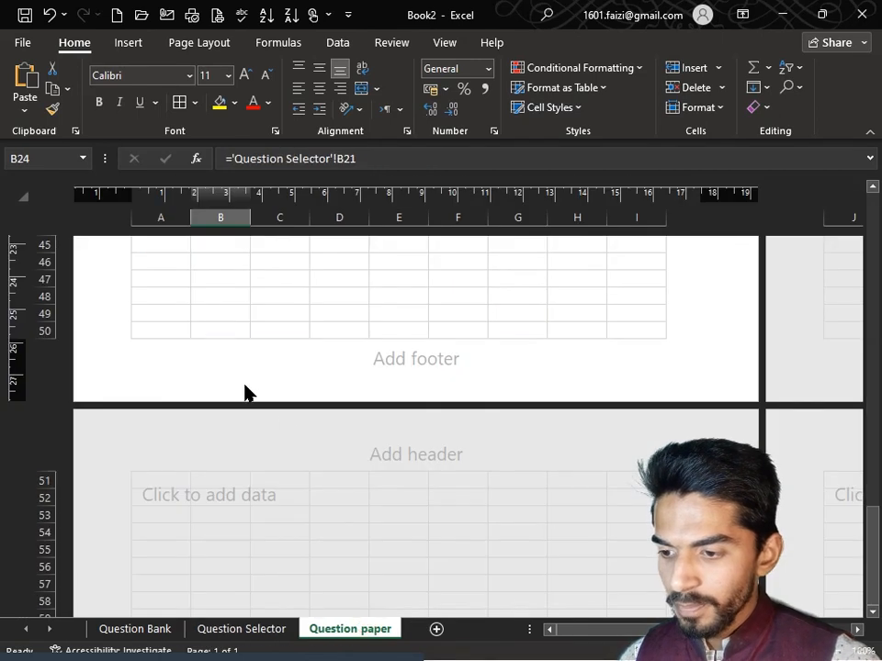
Reselect 10th as the class in cell A2 of the Question paper sheet.
scroll(240, 384, "up", 8)
left_click(179, 334)
left_click(198, 333)
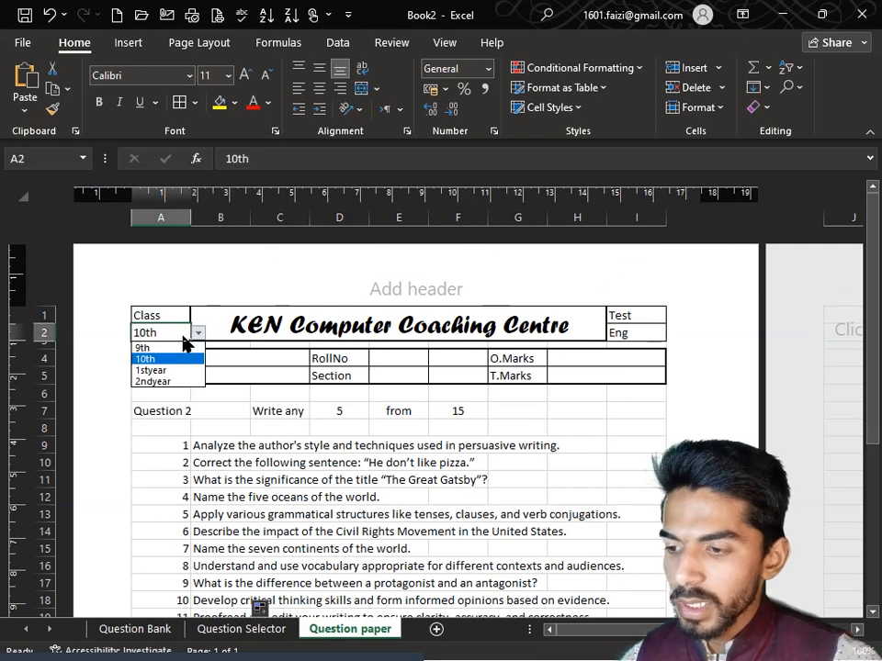
left_click(200, 359)
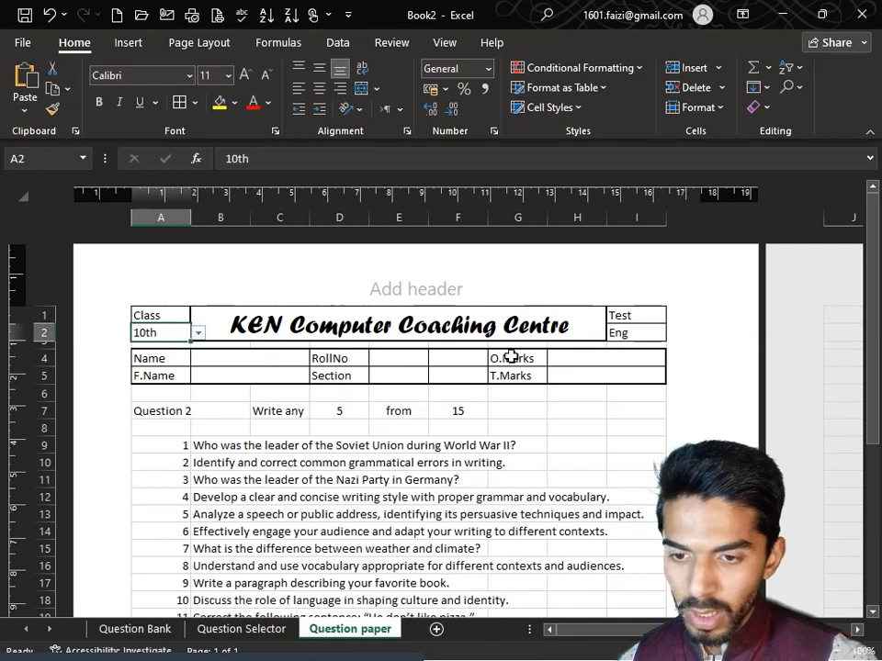
Set the test subject in cell I2 to Math and inspect a linked question in the list.
left_click(644, 337)
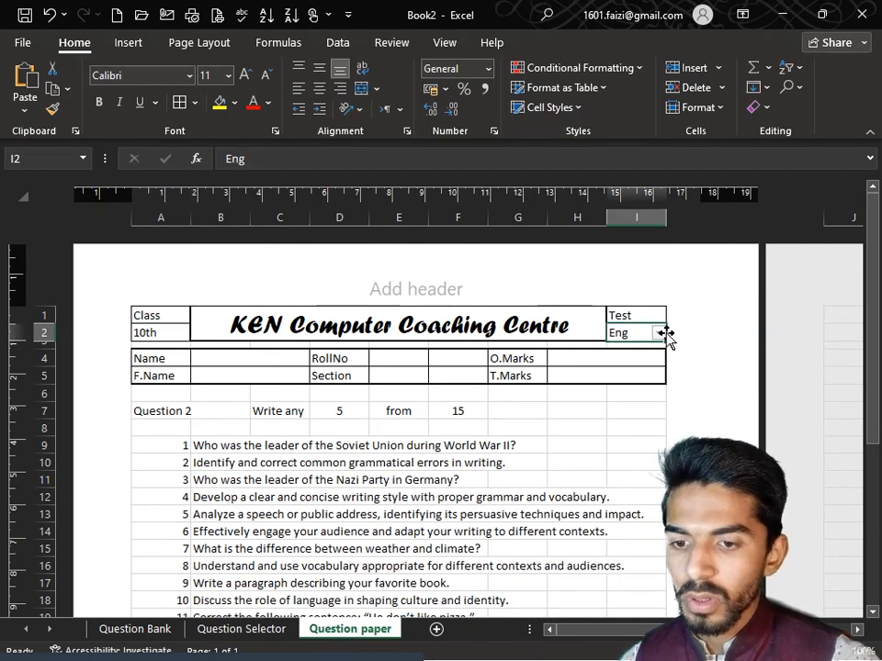
left_click(659, 333)
left_click(646, 359)
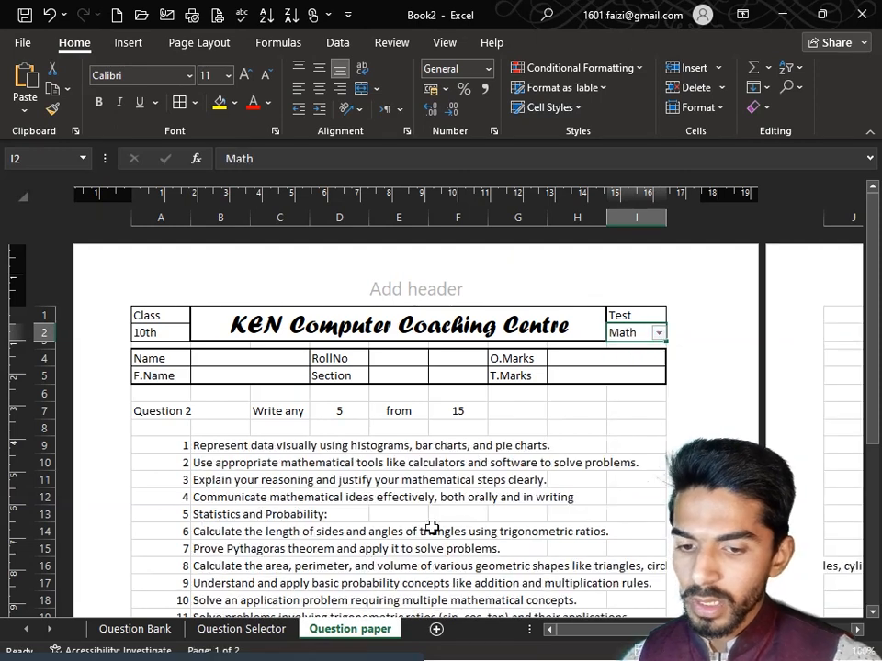
left_click(245, 502)
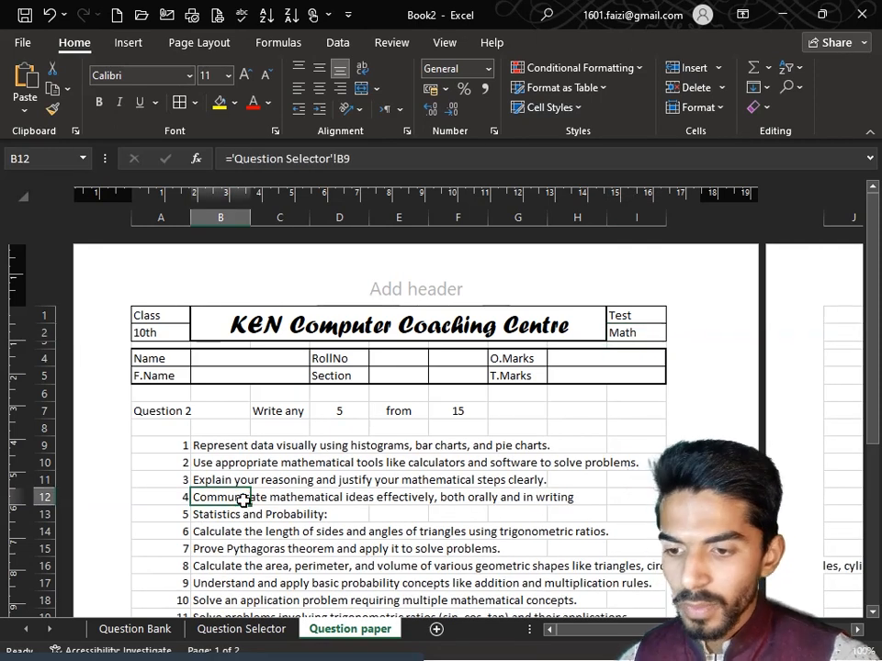
Set the number of questions to choose from in F7 to 20 and the subject in I2 to Eng.
left_click(466, 413)
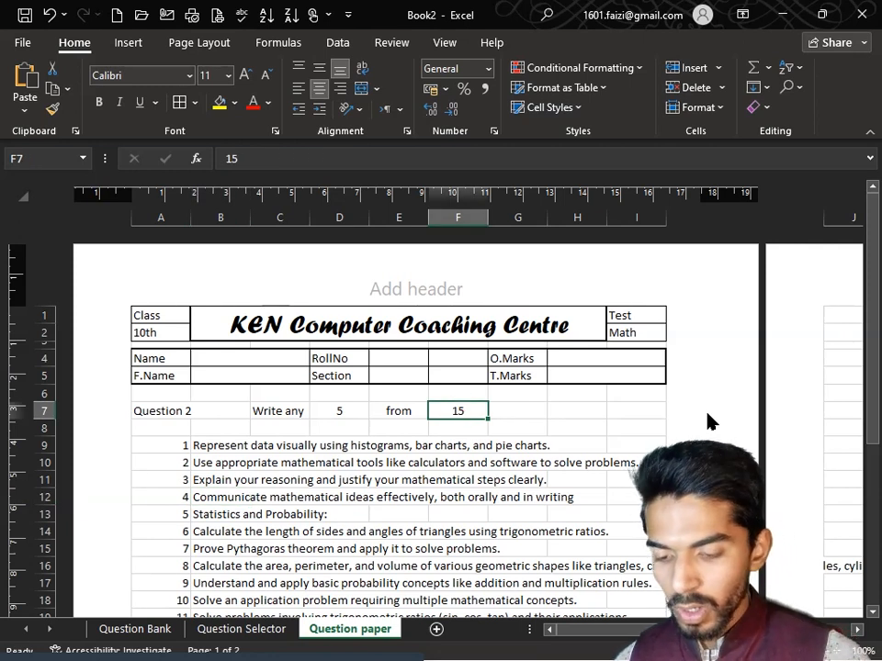
type("20")
key("Return")
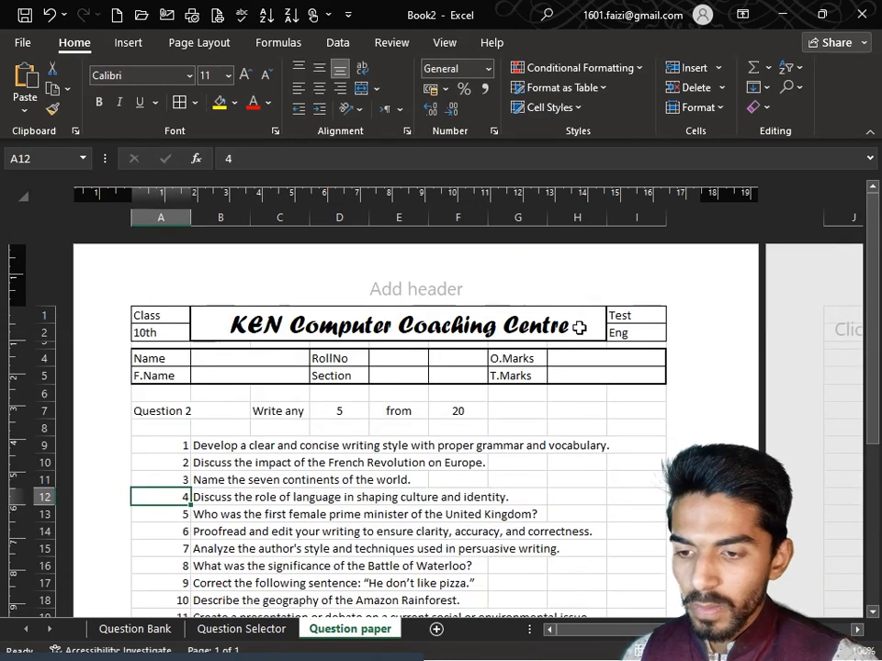
left_click(465, 407)
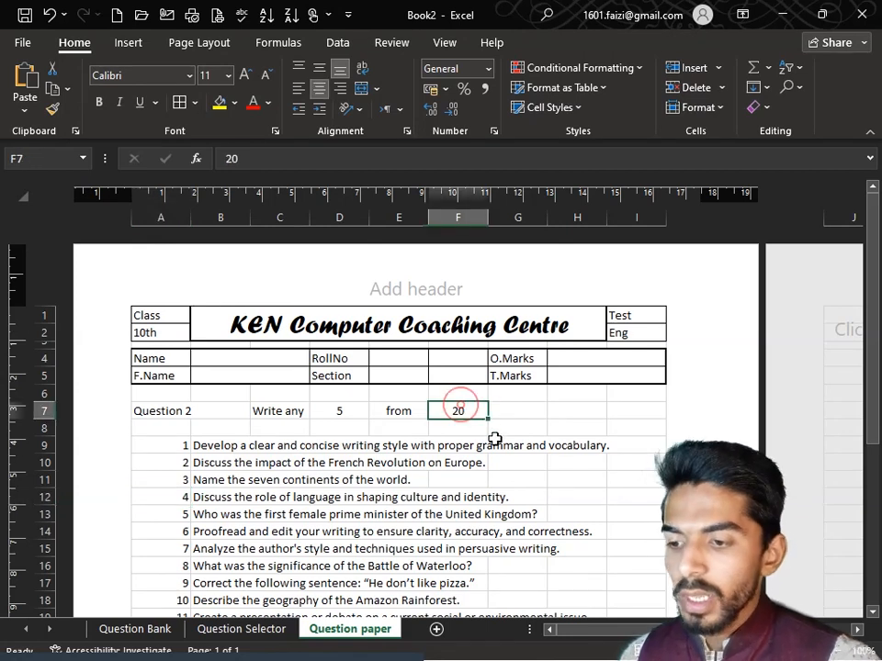
Check the linked question list in column B of the Question paper sheet, from B9 down to B36 and back up.
left_click(222, 446)
key("ctrl+Down")
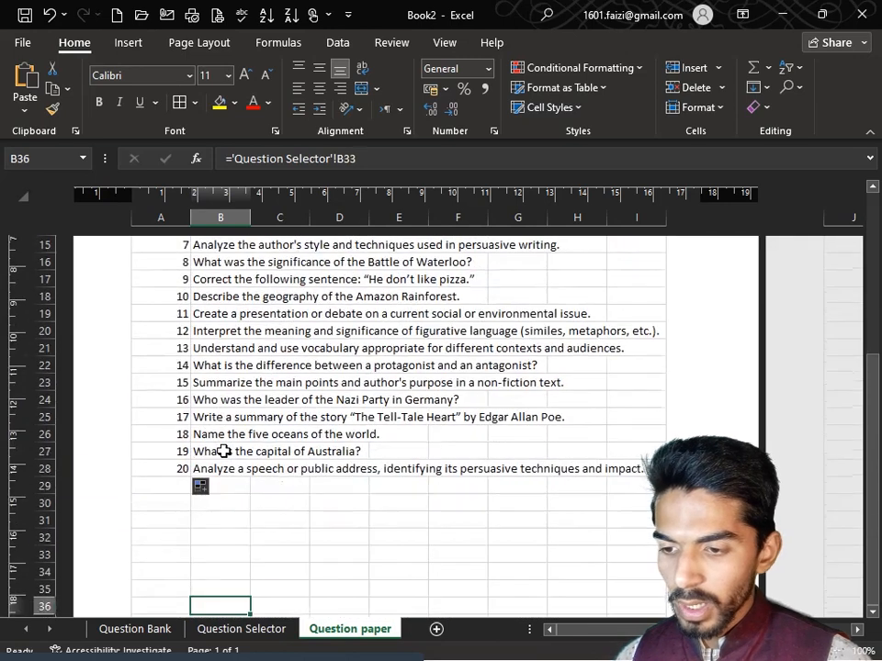
key("Up")
key("Up")
key("Up")
key("Up")
key("Up")
key("Up")
key("Up")
key("Up")
key("Up")
key("Up")
key("Up")
key("Up")
key("Up")
key("Up")
key("Up")
key("Up")
key("Up")
key("Up")
key("Up")
key("Up")
key("Up")
key("Up")
key("Up")
key("Up")
key("Up")
key("Up")
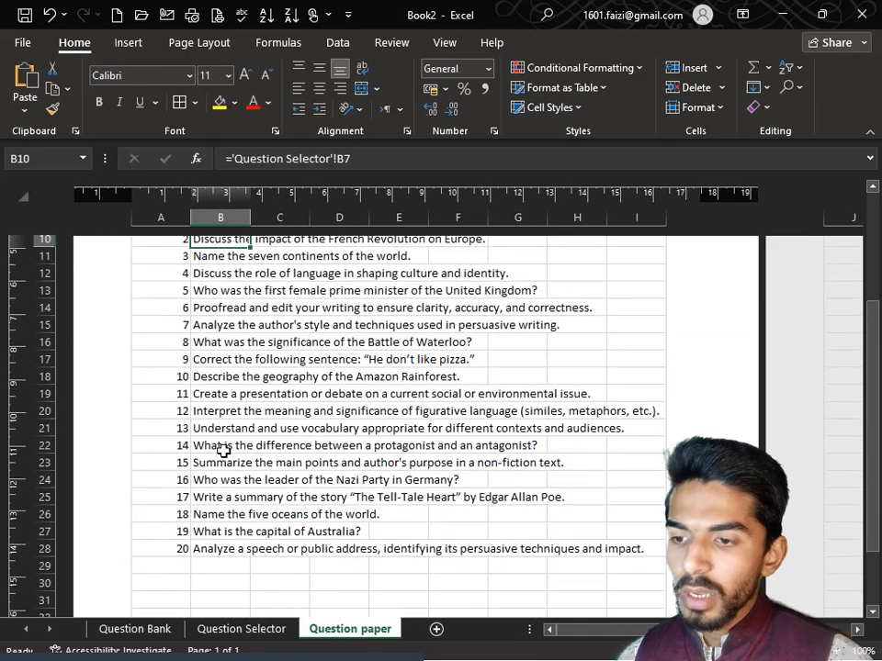
key("Up")
key("Up")
key("Up")
key("Up")
key("Up")
key("Up")
key("Up")
key("Down")
key("Down")
key("Down")
key("Down")
key("Down")
key("Down")
key("Down")
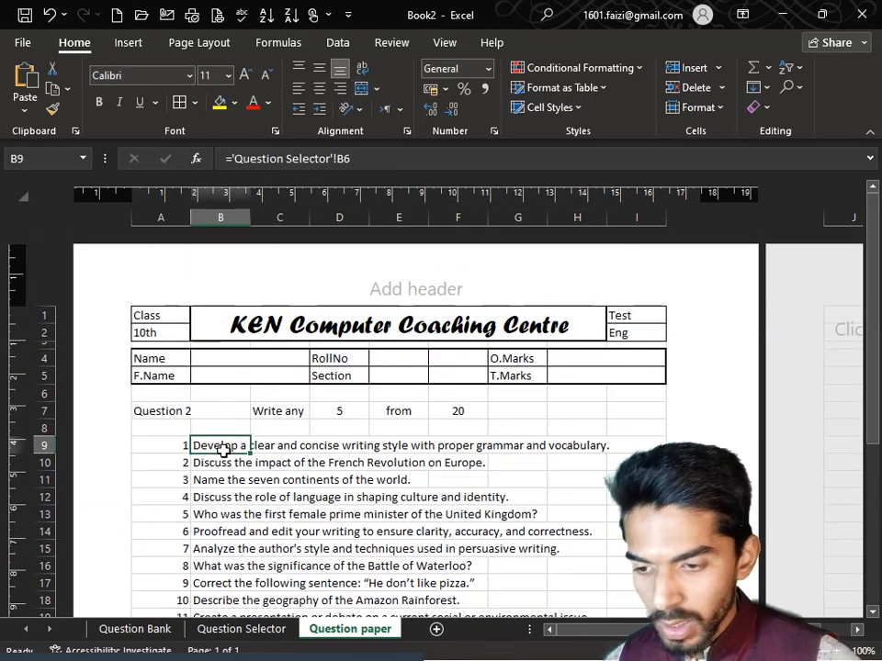
key("Down")
key("Down")
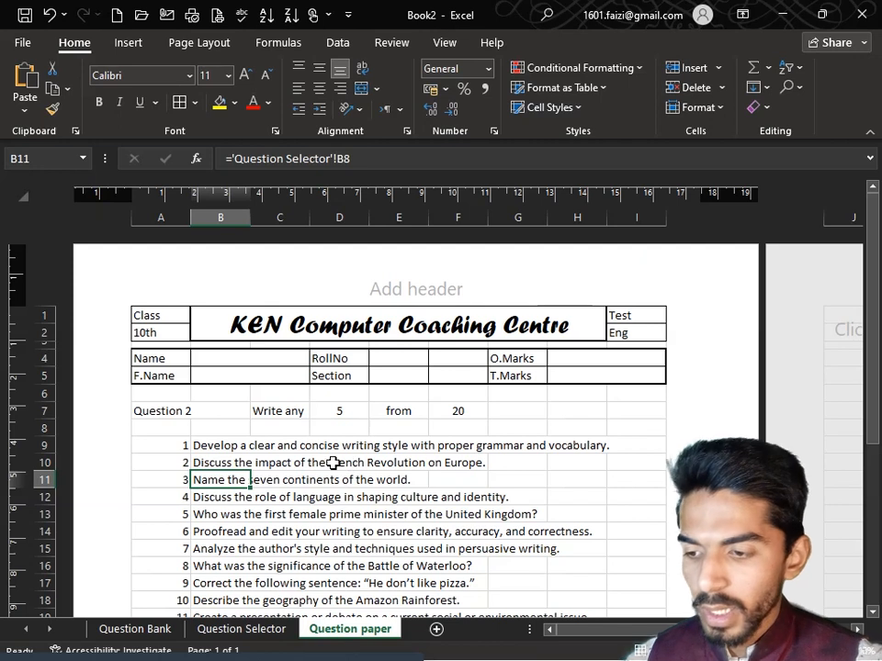
Recalculate the workbook to draw a new random set of questions and view the picks on the Question Selector sheet.
left_click(326, 527)
left_click(232, 460)
key("F9")
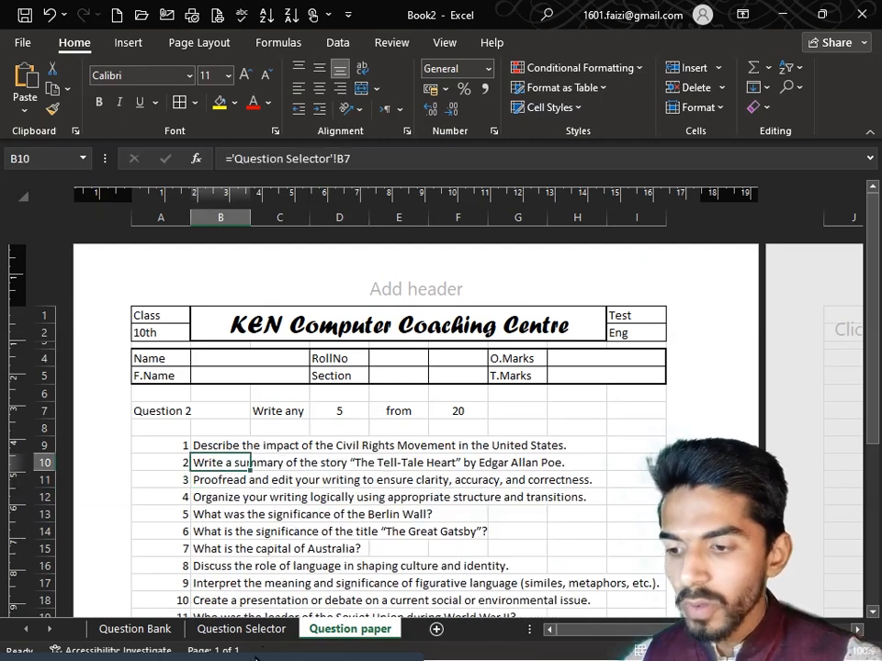
left_click(212, 635)
scroll(197, 399, "up", 2)
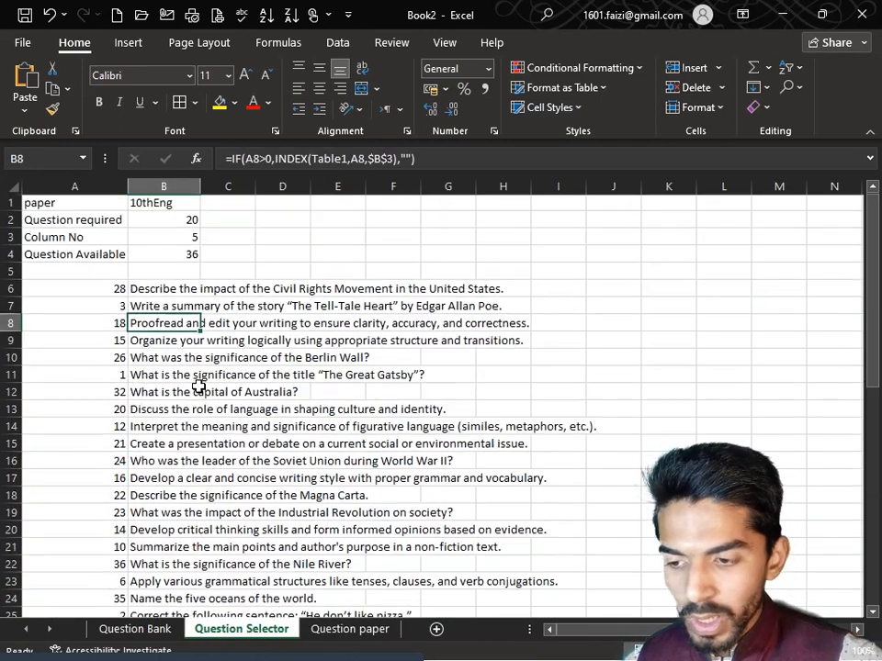